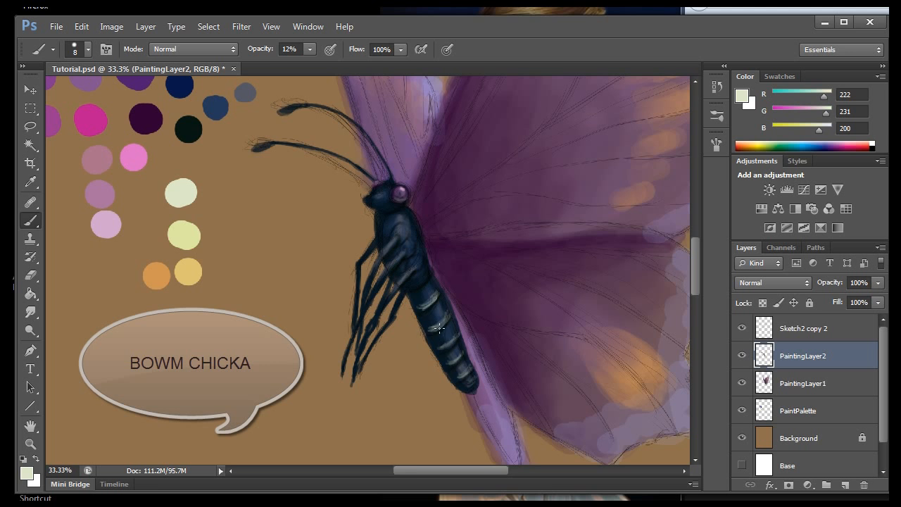
Paint pale highlights along the butterfly's upper legs on PaintingLayer2 with a 5 px brush at 7% opacity.
click(310, 49)
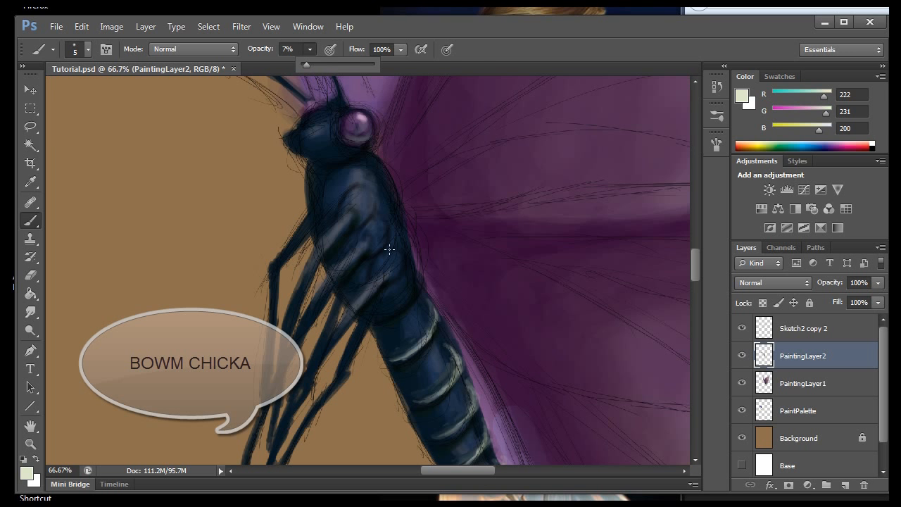
click(351, 309)
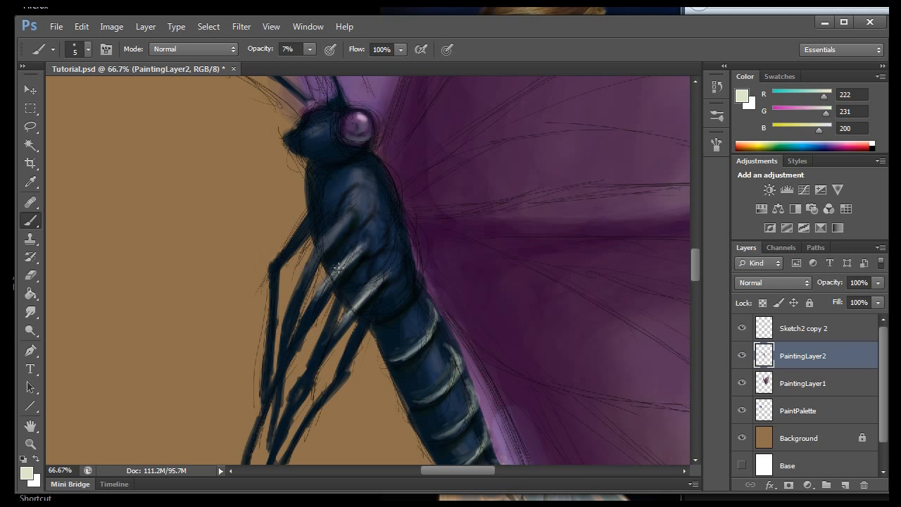
drag(338, 226, 281, 259)
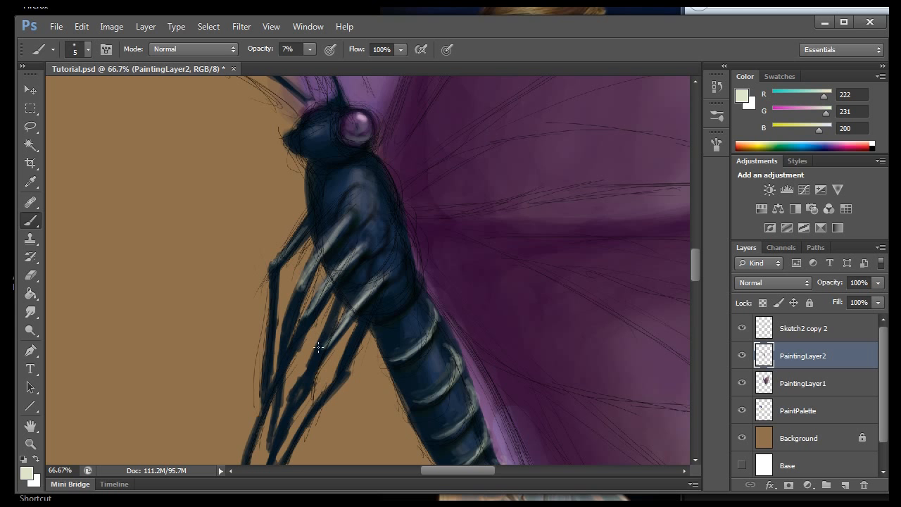
drag(347, 363, 347, 358)
key(d)
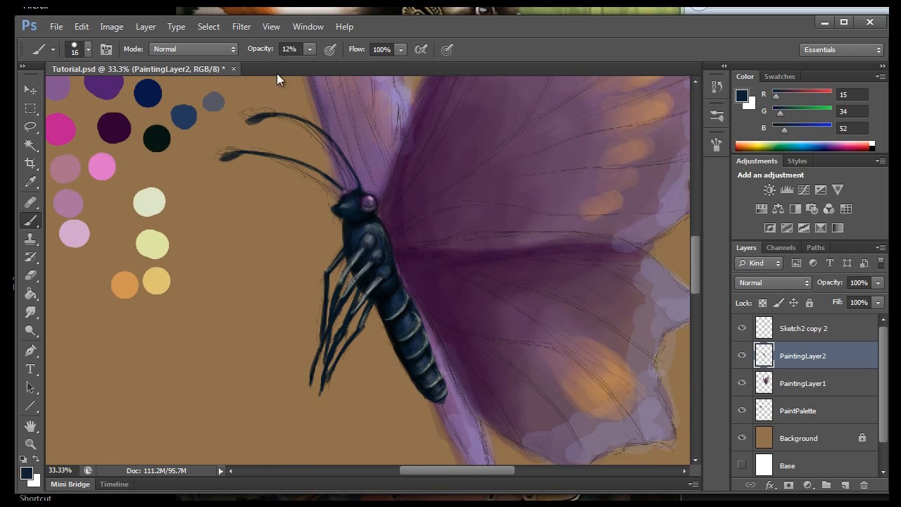
Sample the pale cream swatch from the painted palette and return to the Brush tool.
click(37, 182)
click(148, 203)
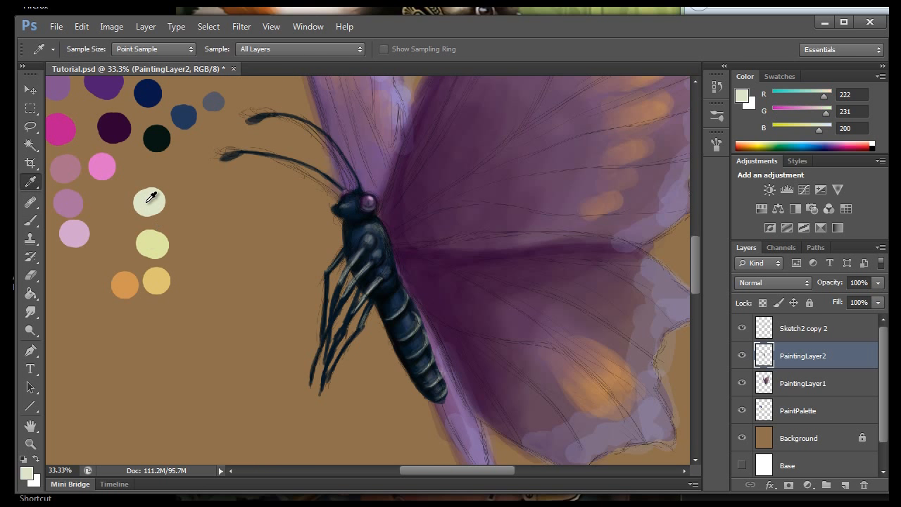
click(30, 220)
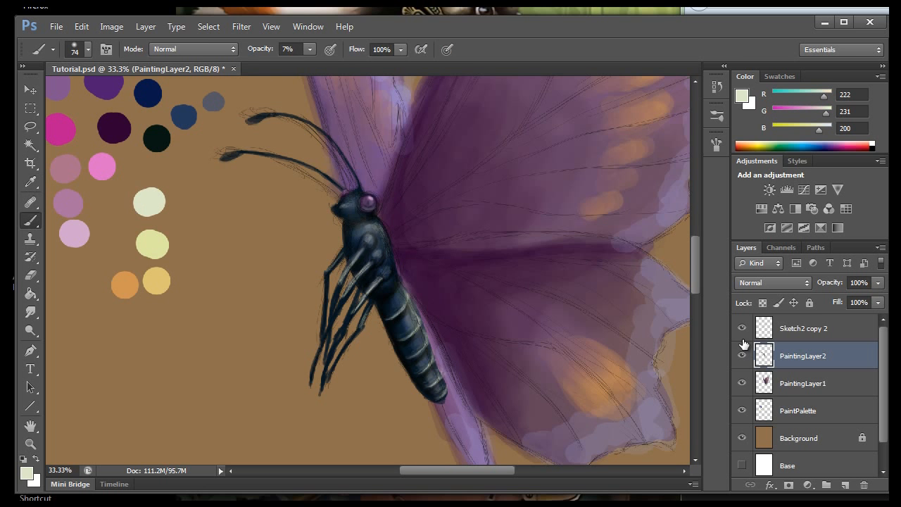
Compare the whole butterfly with and without the Sketch2 copy 2 lines, leaving that layer hidden.
click(741, 328)
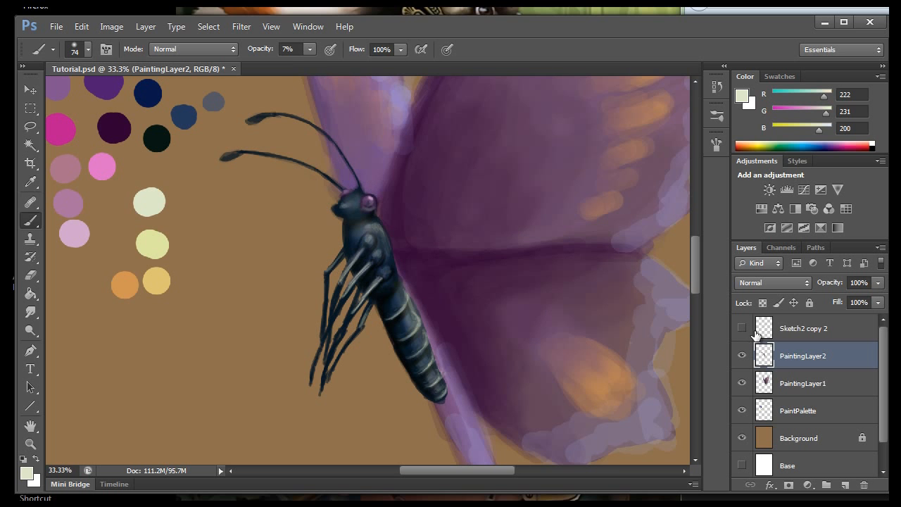
mouse_move(700, 286)
mouse_down()
mouse_move(703, 298)
mouse_move(703, 277)
mouse_up()
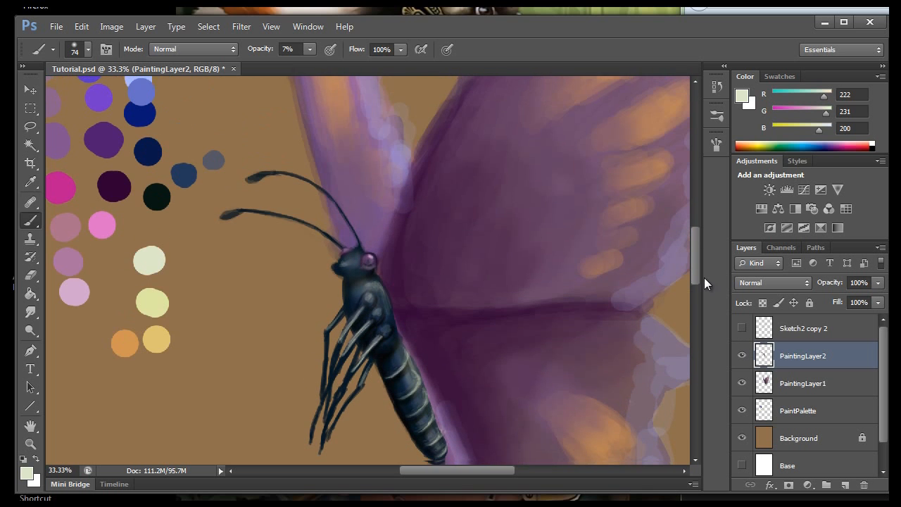
click(271, 26)
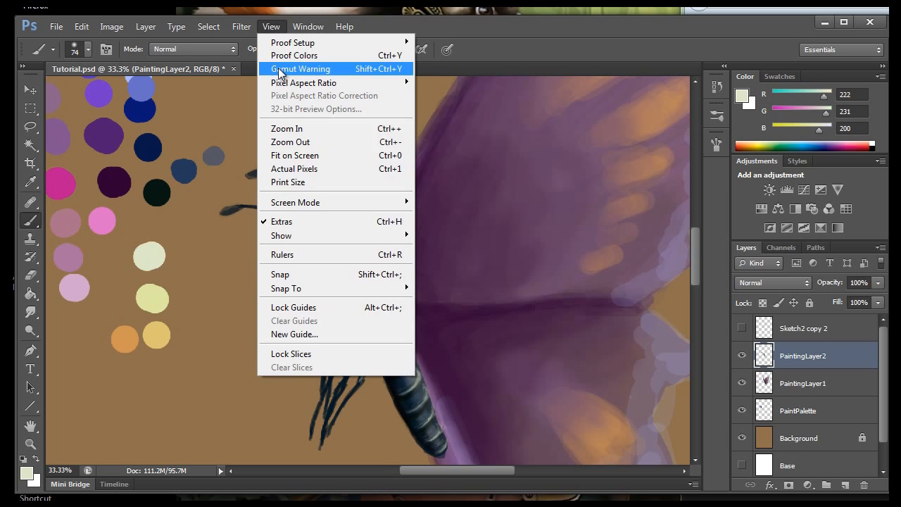
click(292, 140)
click(271, 26)
click(291, 140)
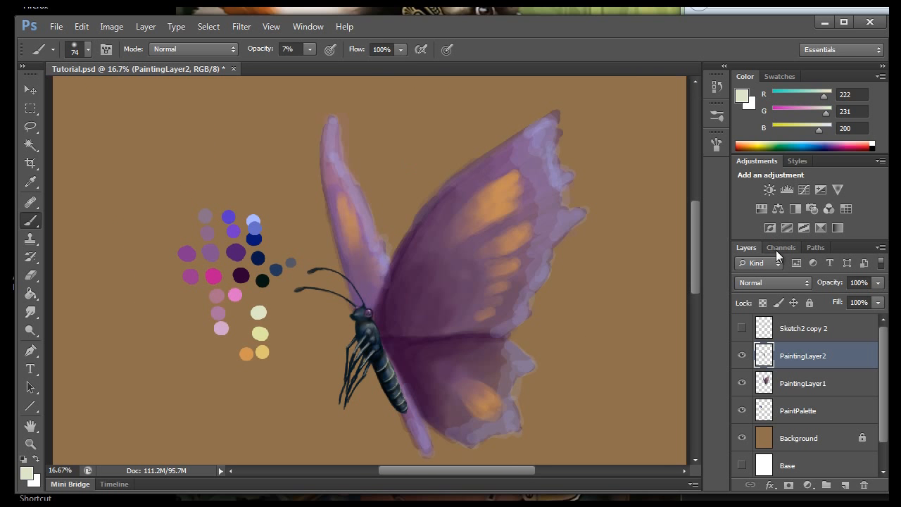
click(742, 328)
click(741, 328)
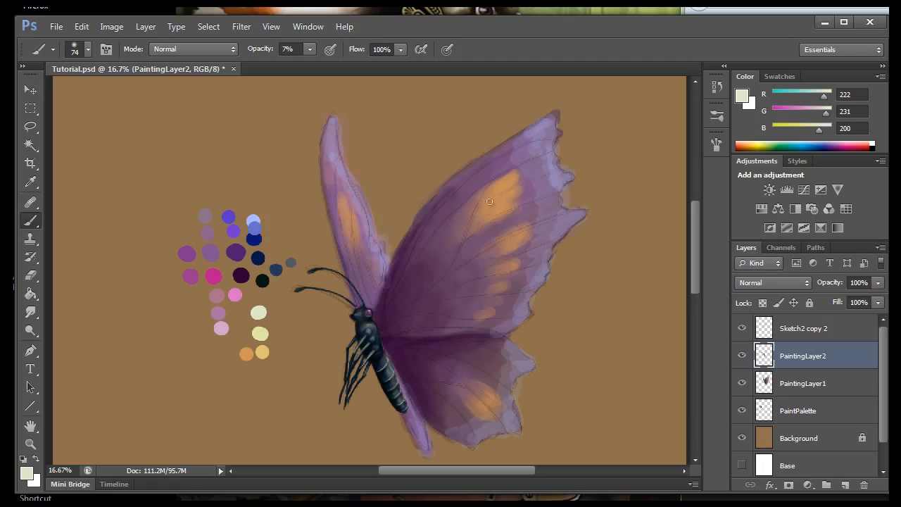
click(741, 328)
scroll(695, 265, down, 2)
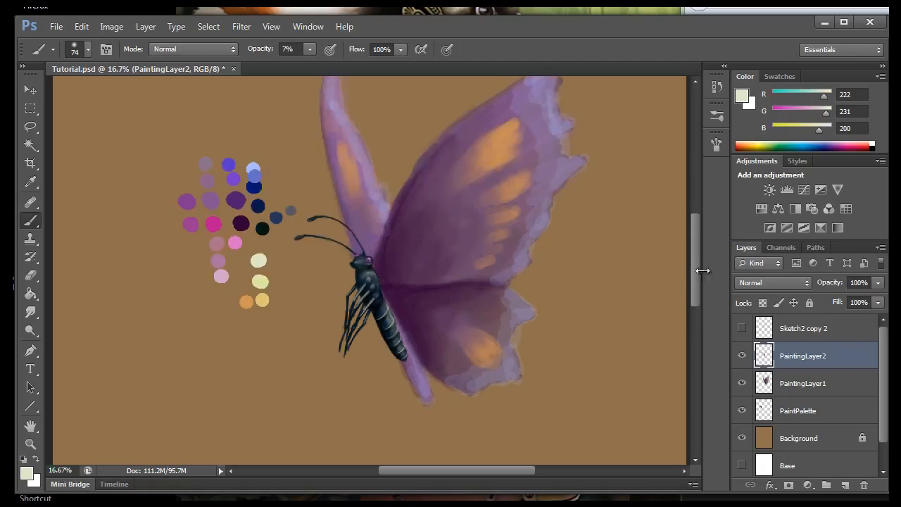
Set the Eraser to a size of 68 px and make PaintingLayer1 the active layer.
click(31, 275)
click(78, 51)
click(86, 92)
drag(87, 92, 90, 91)
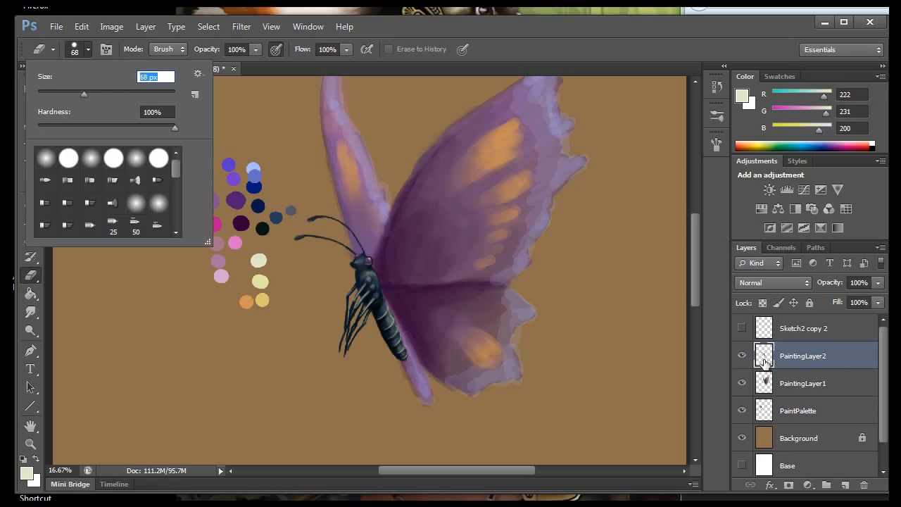
click(802, 357)
click(791, 382)
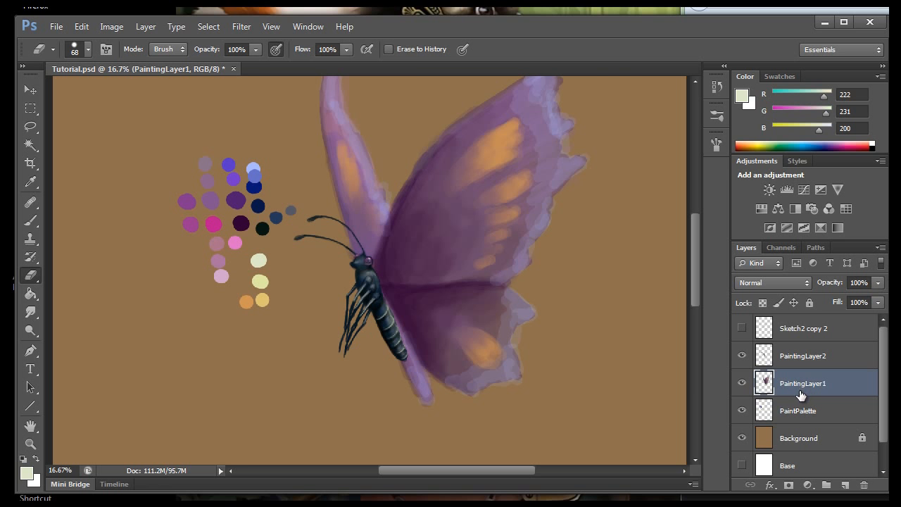
Undo the last eraser stroke near the wings.
click(270, 27)
click(281, 127)
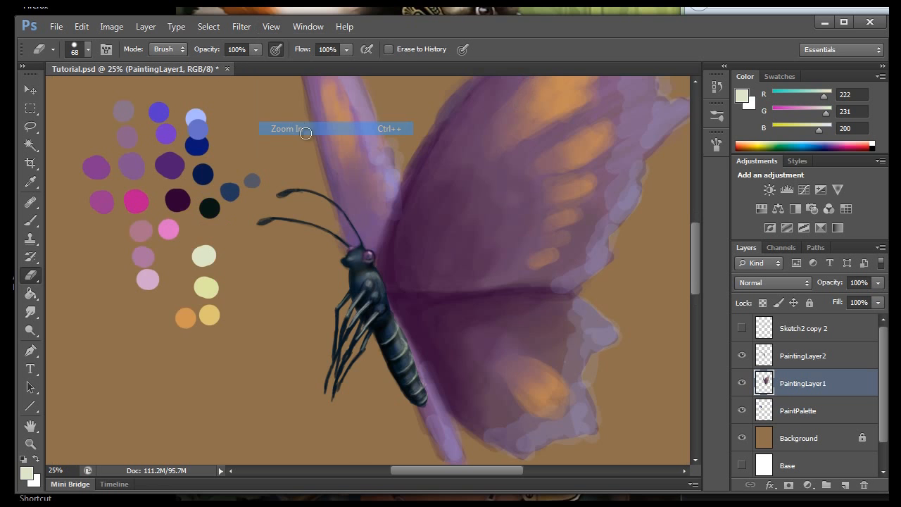
scroll(684, 267, up, 3)
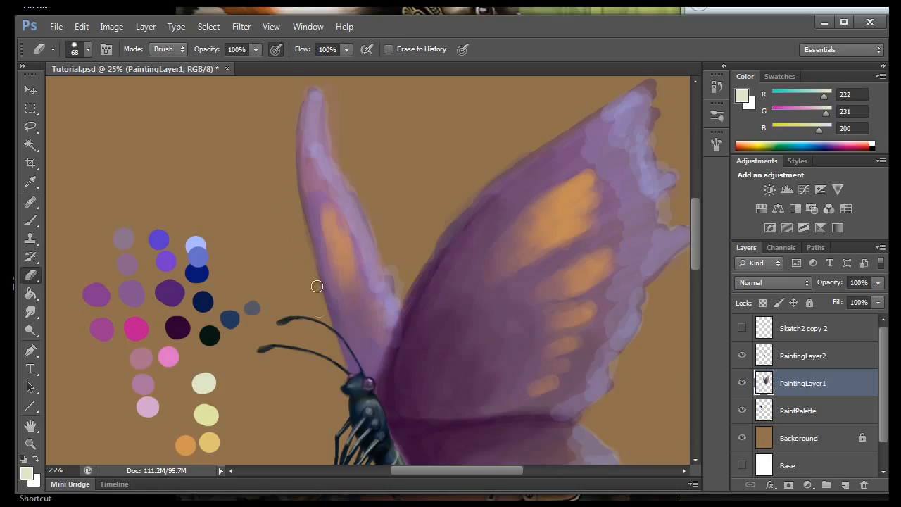
click(87, 27)
click(92, 40)
Set the Eraser opacity to 55% and erase stray paint along the edges of the narrow wing.
click(255, 49)
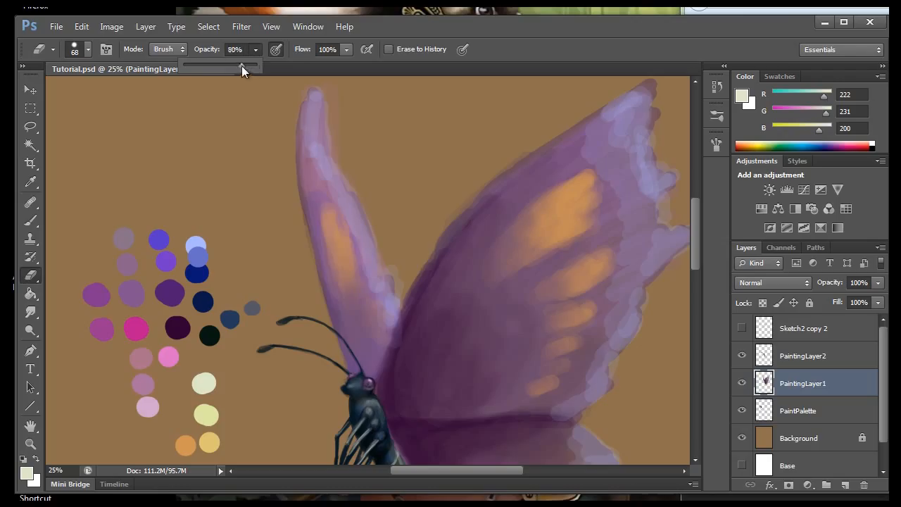
drag(222, 65, 220, 64)
click(289, 152)
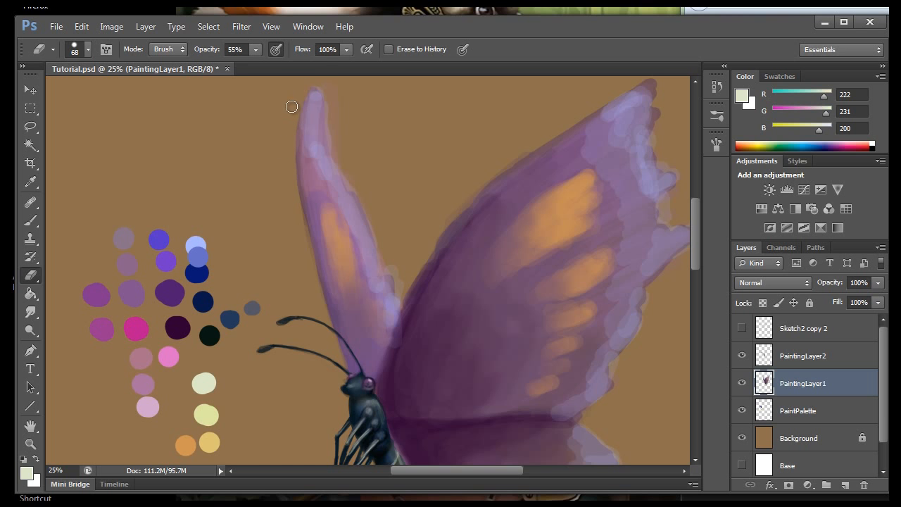
drag(329, 141, 349, 206)
click(82, 26)
click(195, 73)
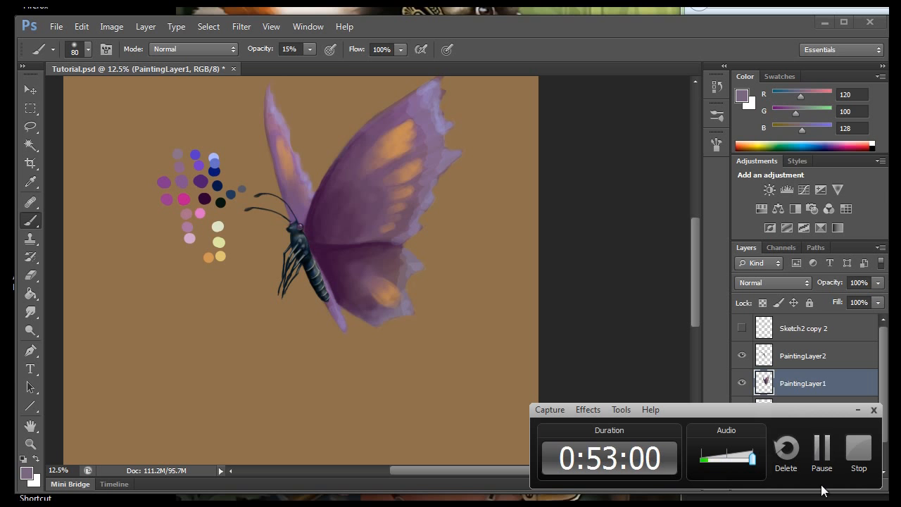
click(822, 454)
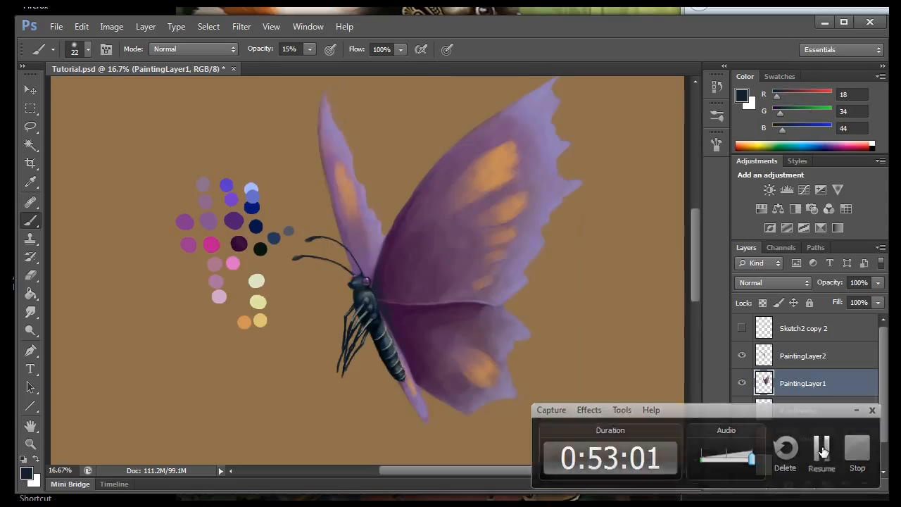
click(822, 449)
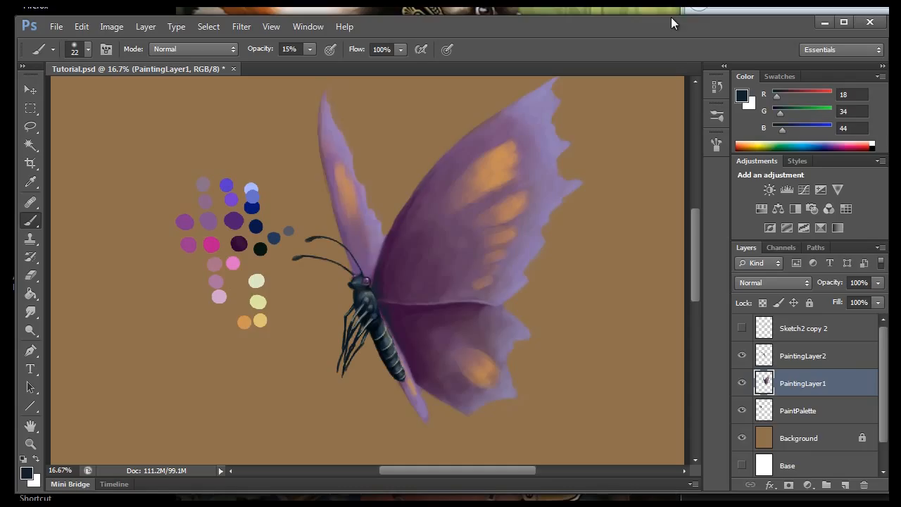
Move the Sketch2 copy 2 layer beneath the Background layer, just above Base.
click(803, 356)
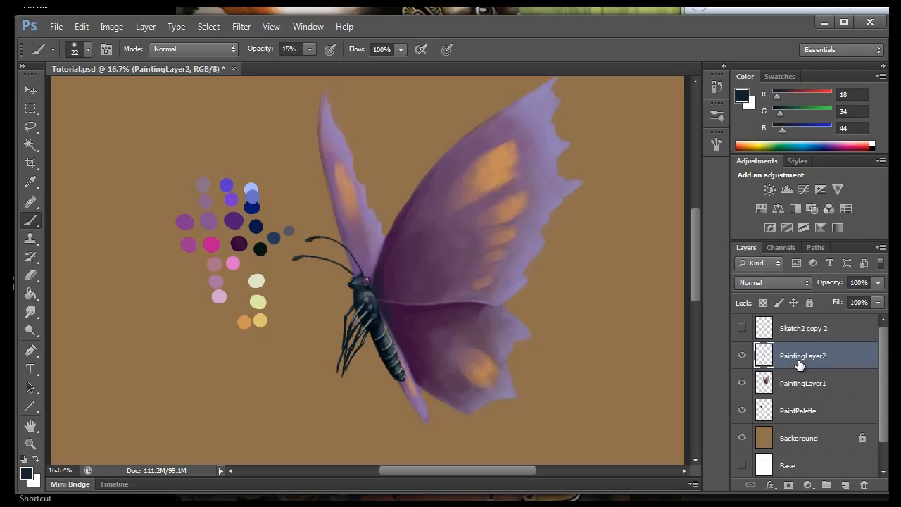
mouse_move(814, 334)
mouse_down()
mouse_move(832, 427)
mouse_move(824, 456)
mouse_up()
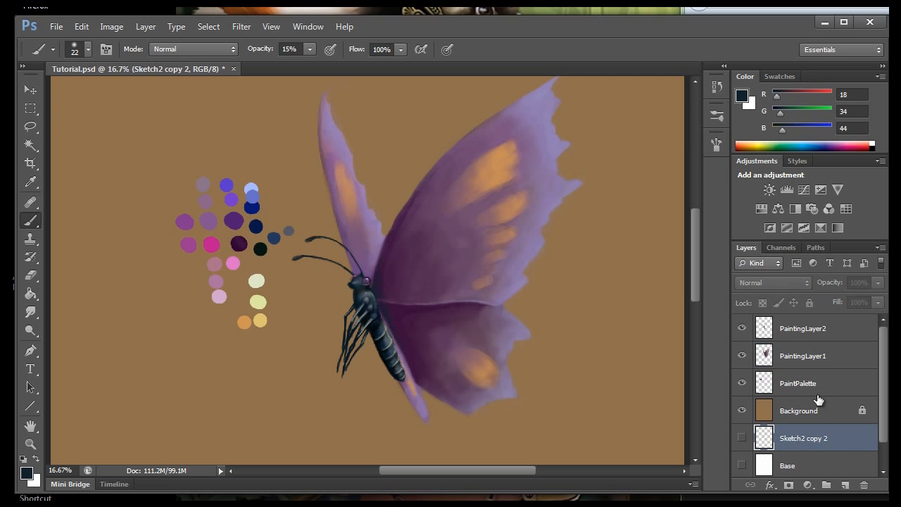
Add a new layer above PaintingLayer2 and set its blend mode to Soft Light.
click(808, 335)
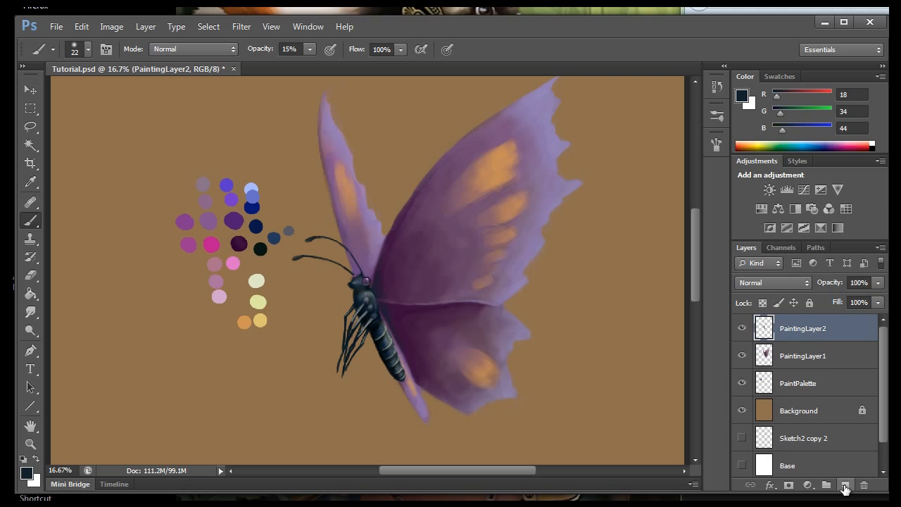
click(845, 486)
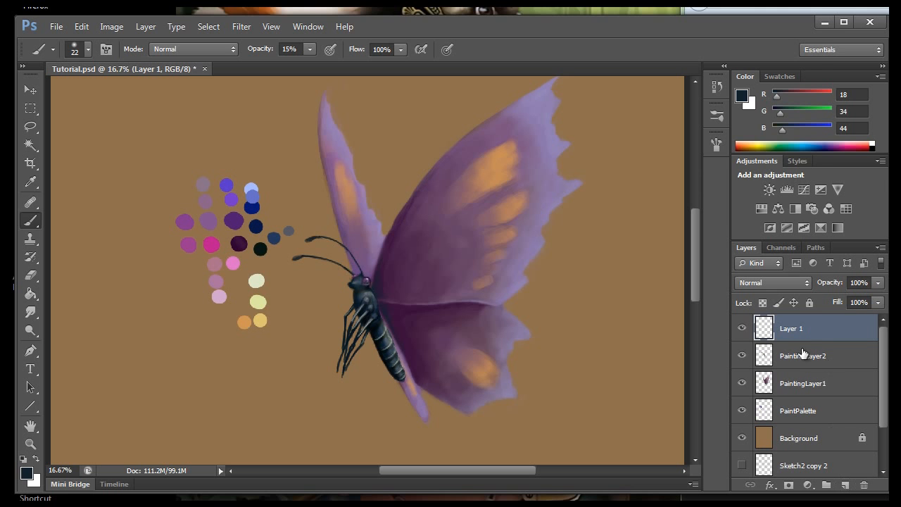
click(771, 282)
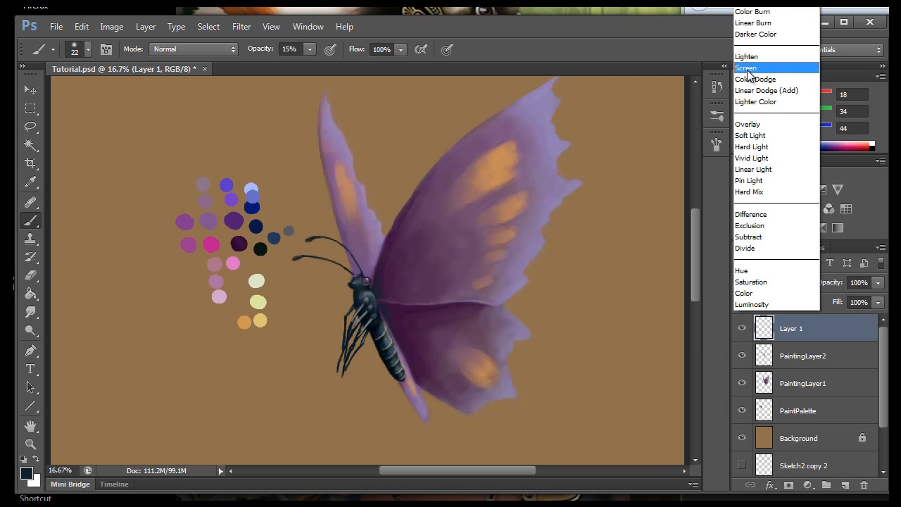
click(759, 142)
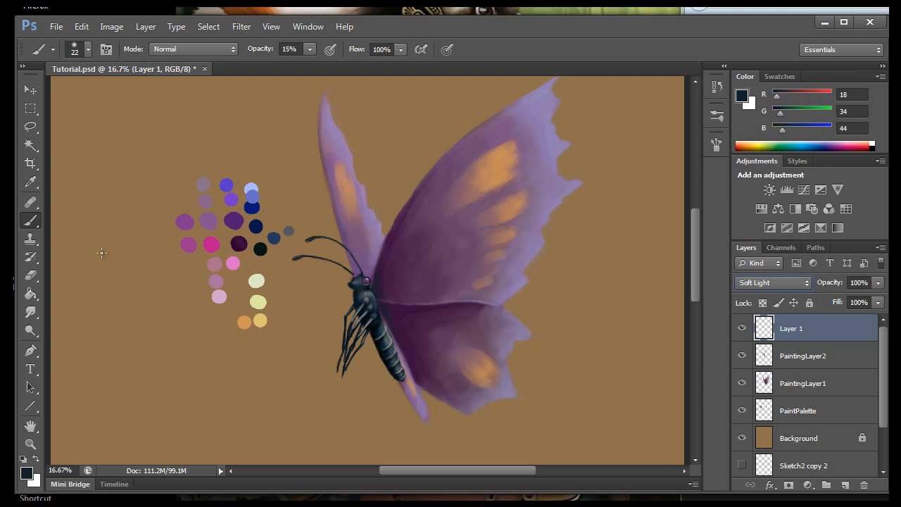
click(765, 285)
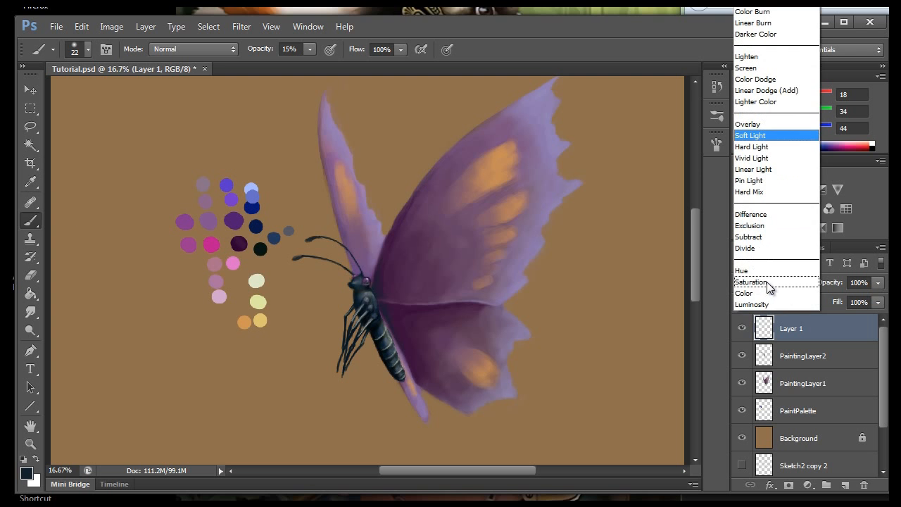
click(840, 307)
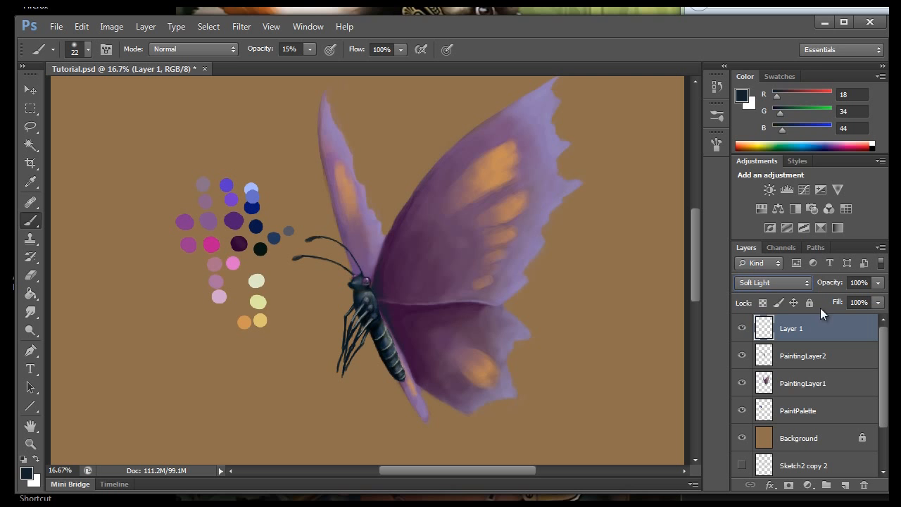
click(754, 284)
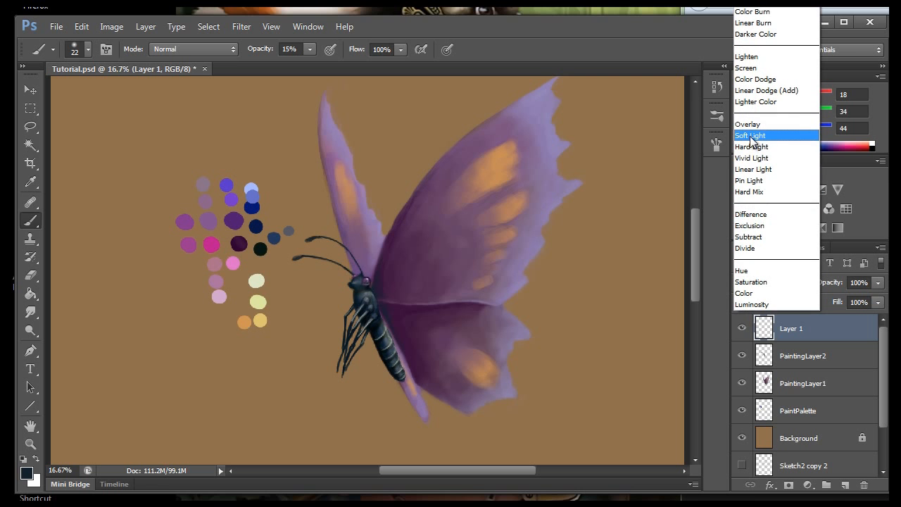
click(751, 135)
Set the soft round brush to a size of 484 px and an opacity of 16%.
click(269, 26)
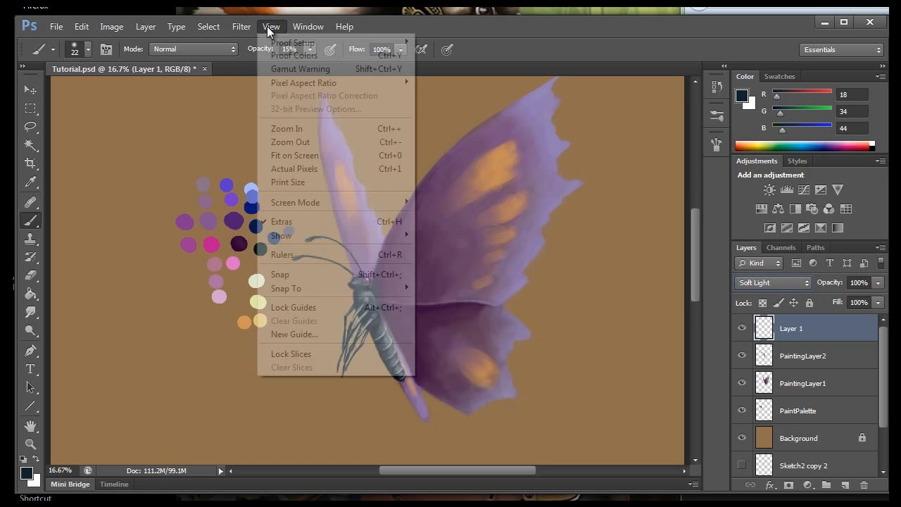
click(291, 140)
click(270, 26)
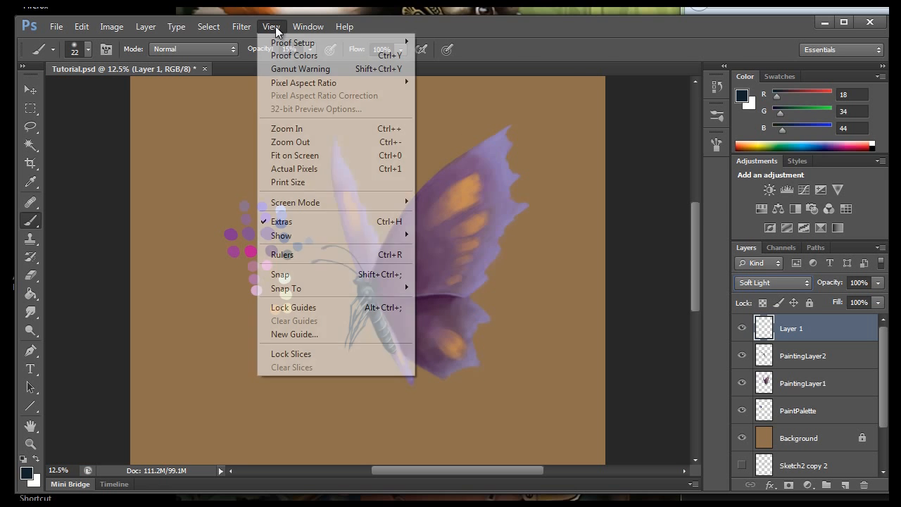
click(294, 141)
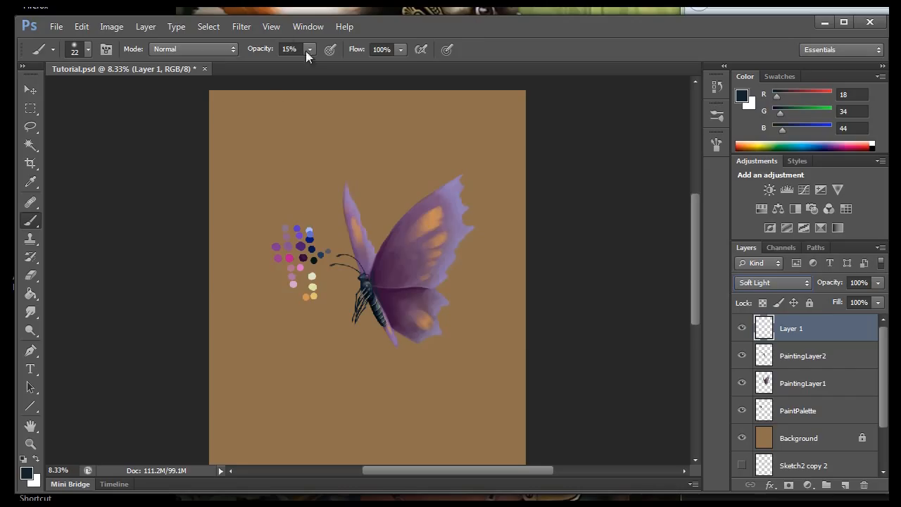
click(271, 26)
click(291, 126)
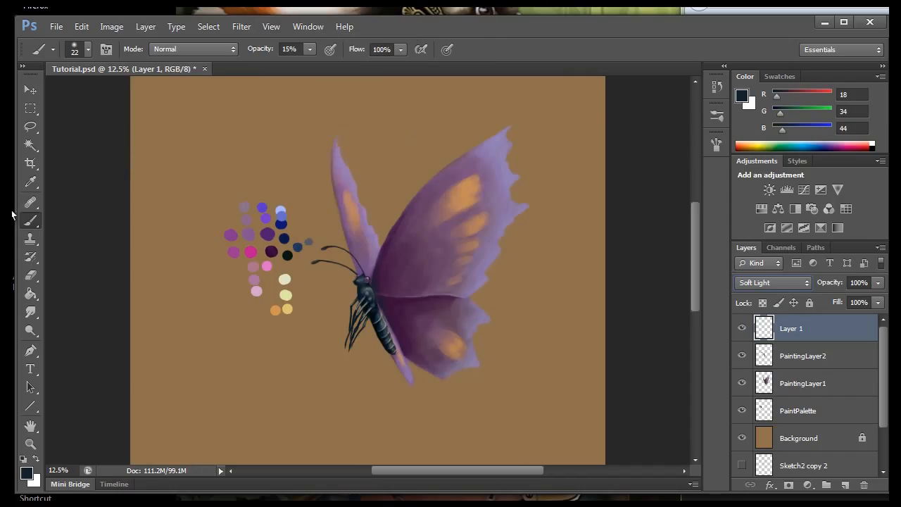
click(82, 51)
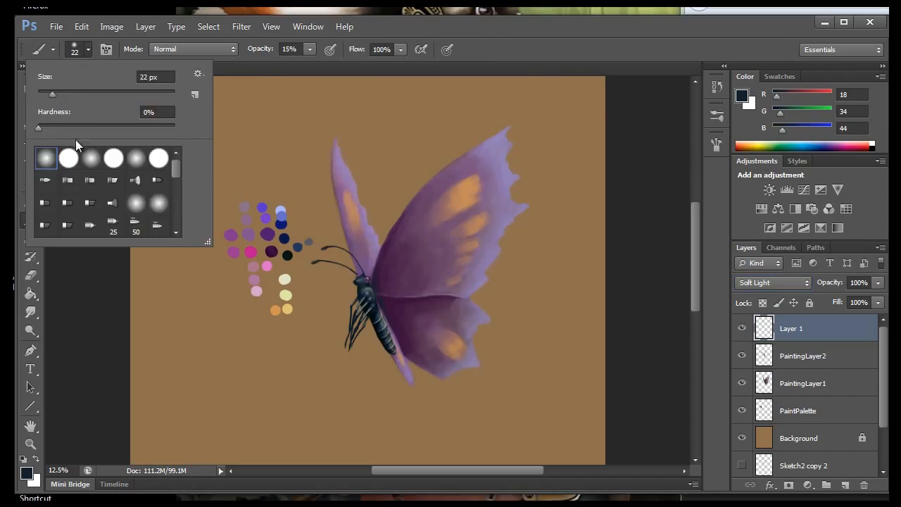
drag(86, 90, 158, 93)
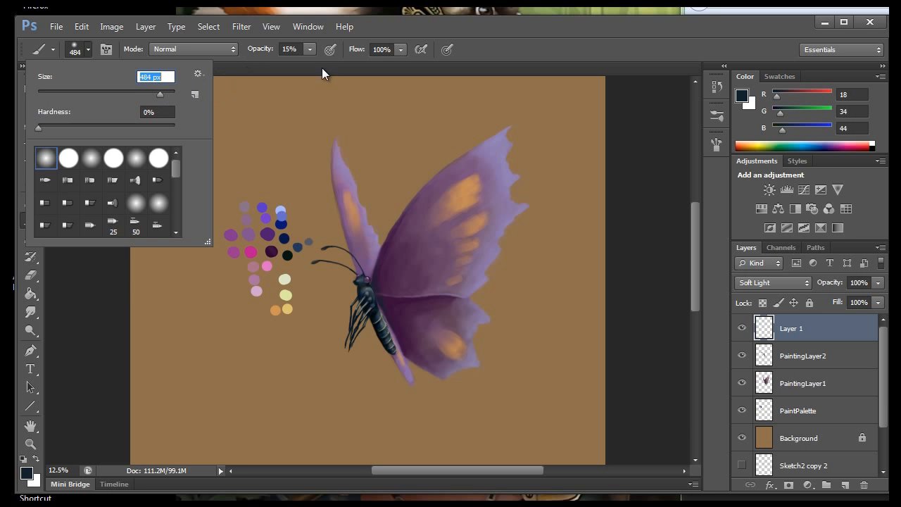
click(309, 50)
click(310, 49)
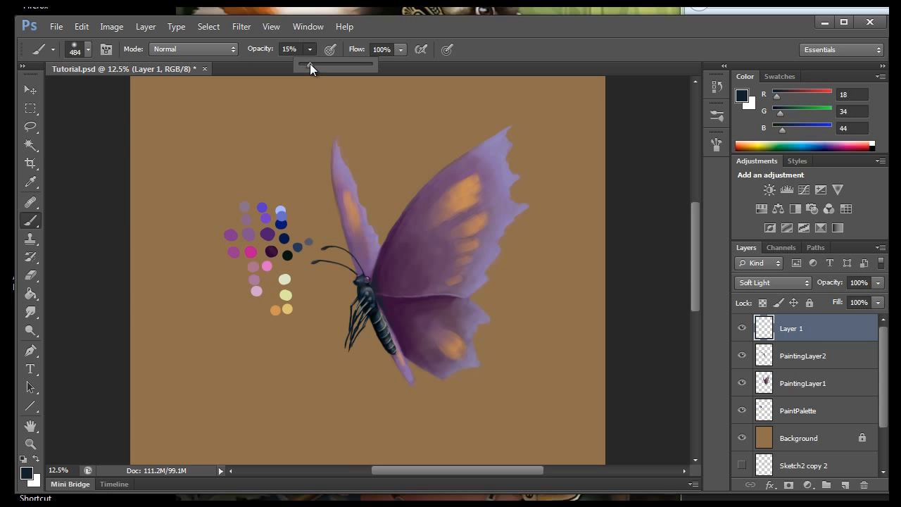
click(441, 32)
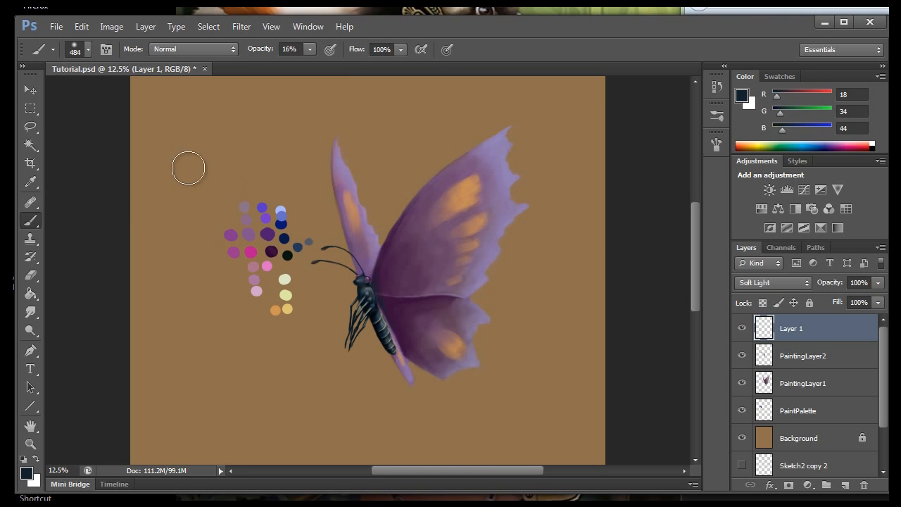
Sample the lightest blue swatch of the painted palette as the foreground colour and return to the Brush tool.
click(30, 181)
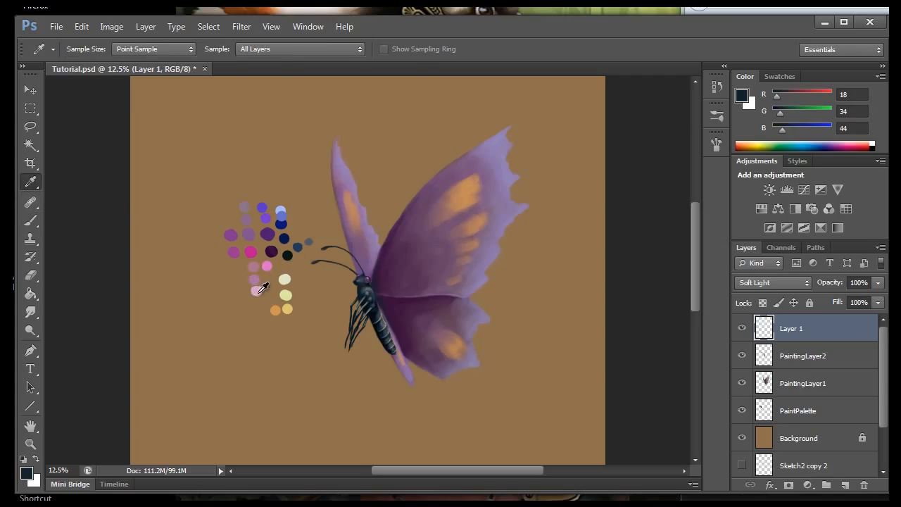
click(260, 288)
click(282, 210)
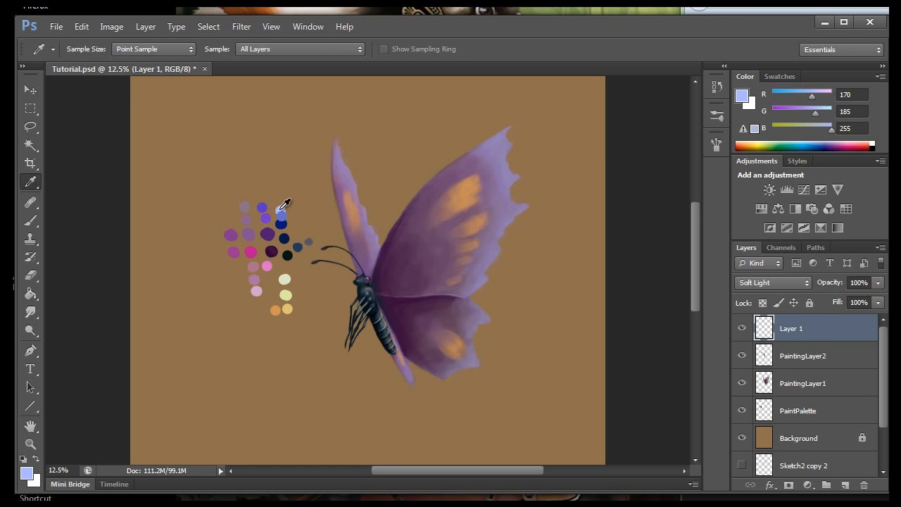
key(b)
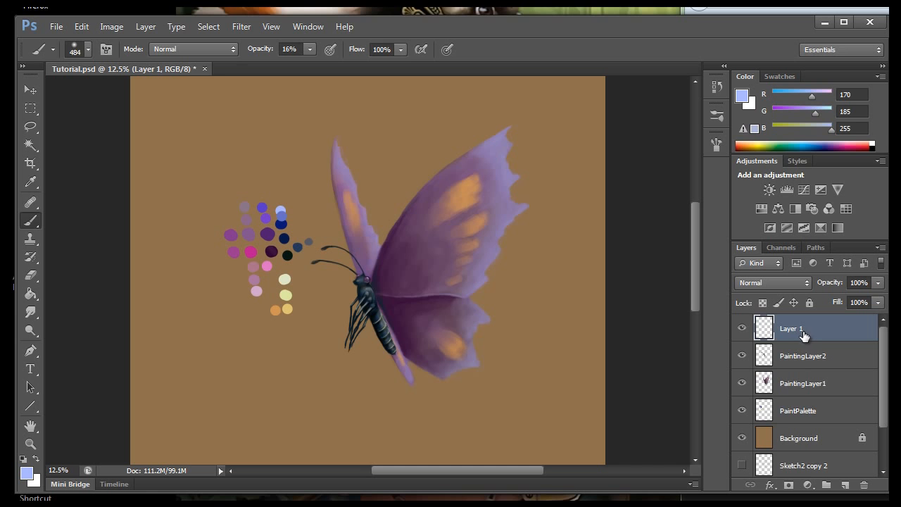
Rename Layer 1 as Highlights and set its blend mode to Soft Light.
double_click(791, 327)
click(822, 328)
drag(819, 328, 780, 271)
text(Highlights)
click(840, 328)
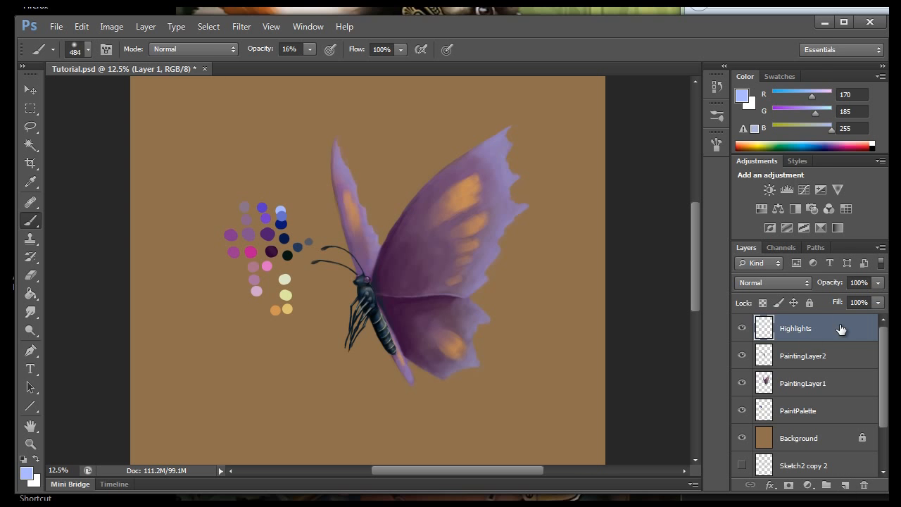
click(763, 281)
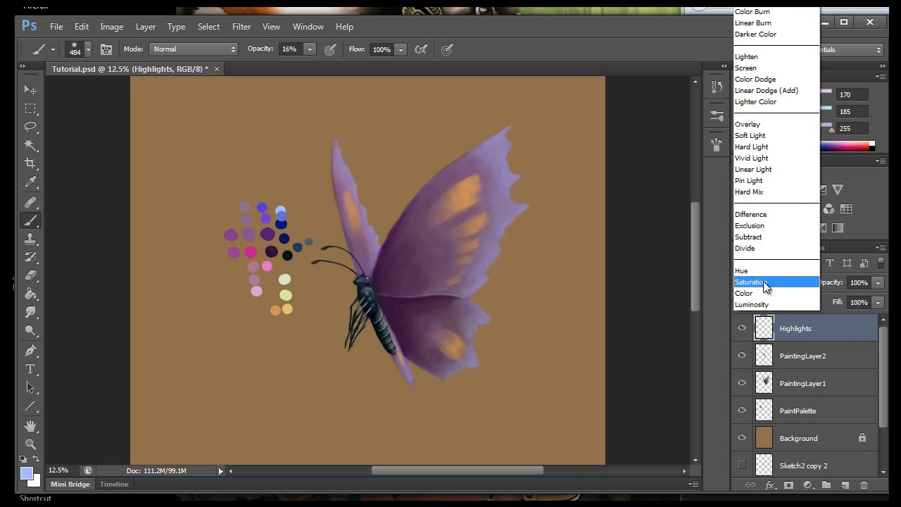
click(753, 136)
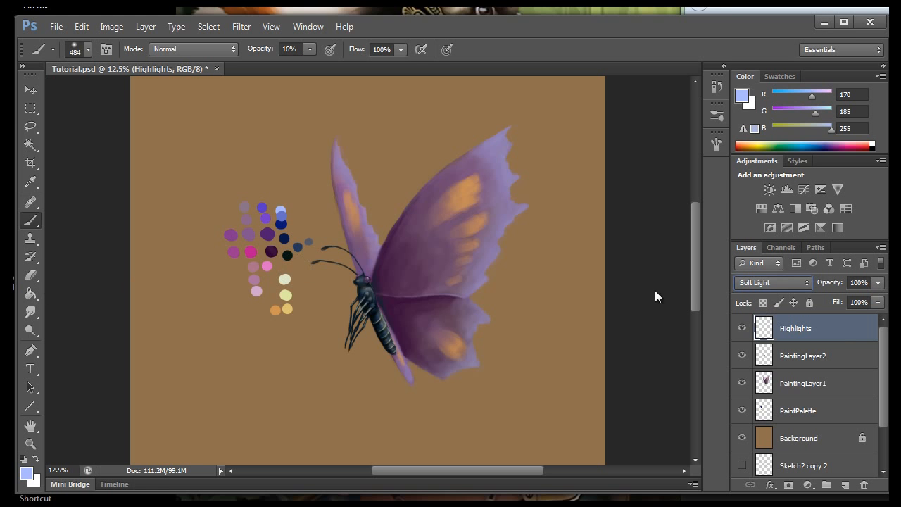
Merge the PaintingLayer1 and PaintingLayer2 layers into one layer.
click(794, 386)
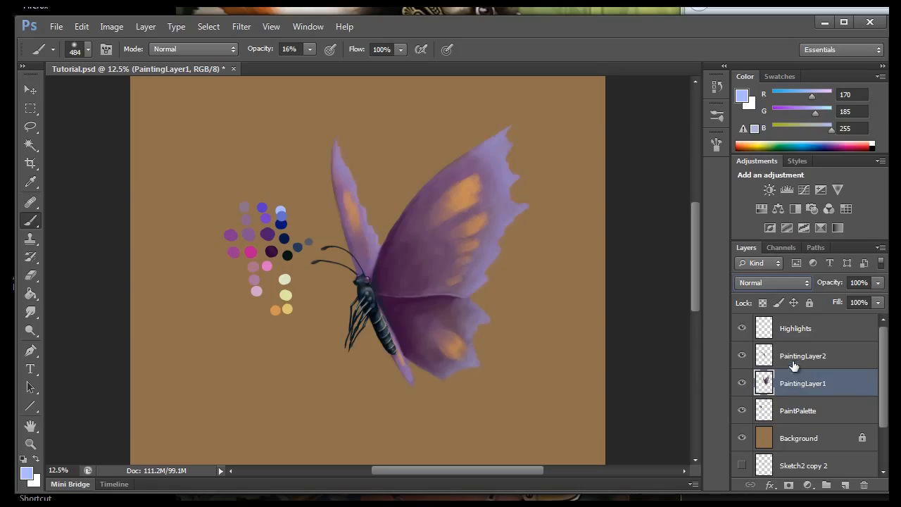
click(793, 358)
click(795, 391)
click(788, 360)
click(788, 360)
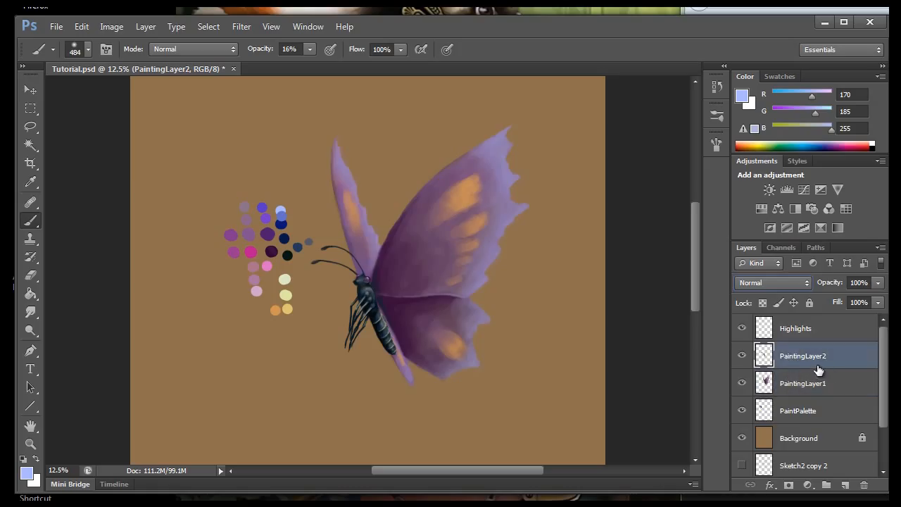
shift+click(788, 388)
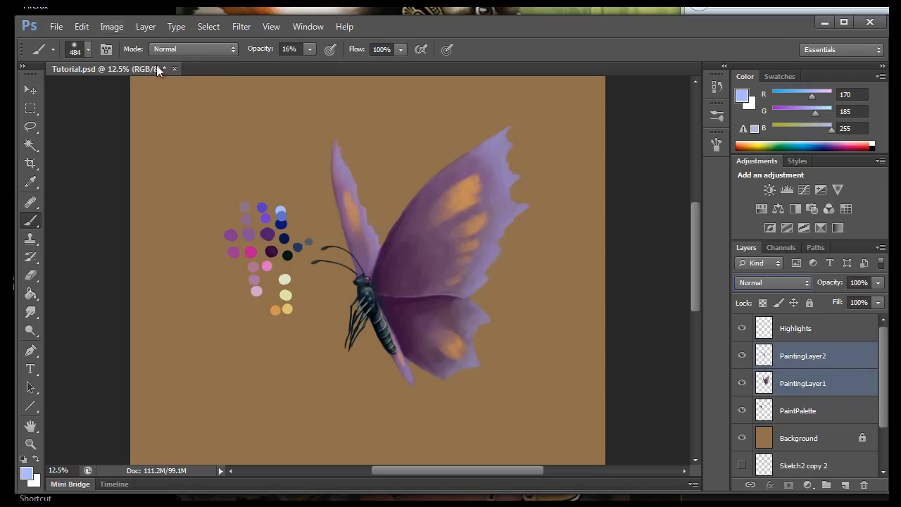
click(114, 29)
mouse_move(146, 27)
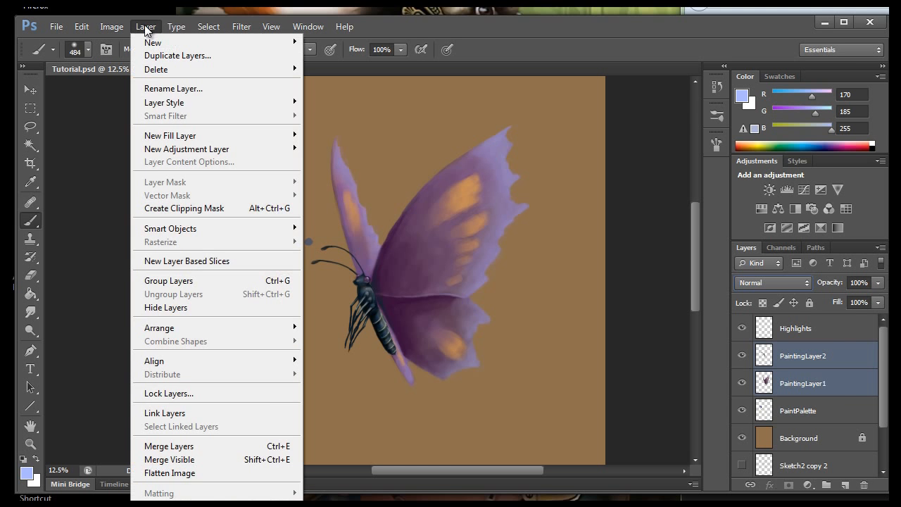
click(168, 446)
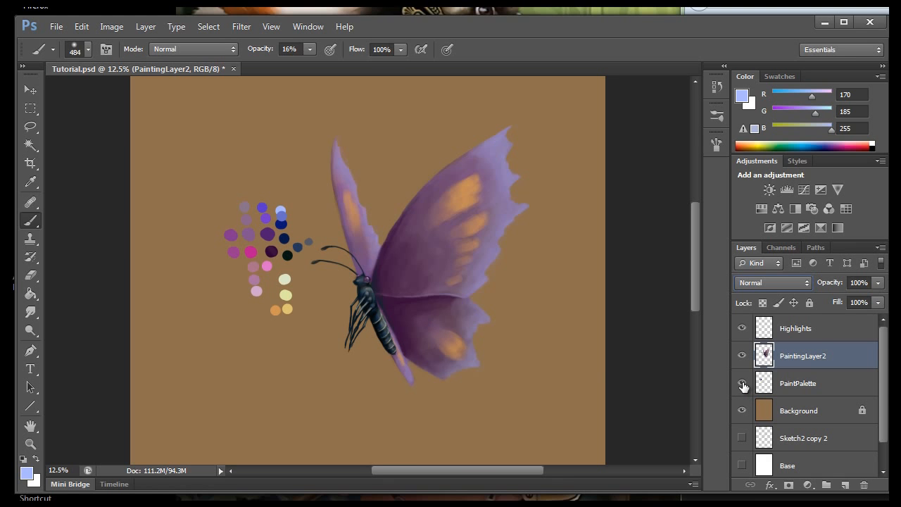
Try to select the narrow wing by tracing its edge with the Magnetic Lasso tool.
click(30, 182)
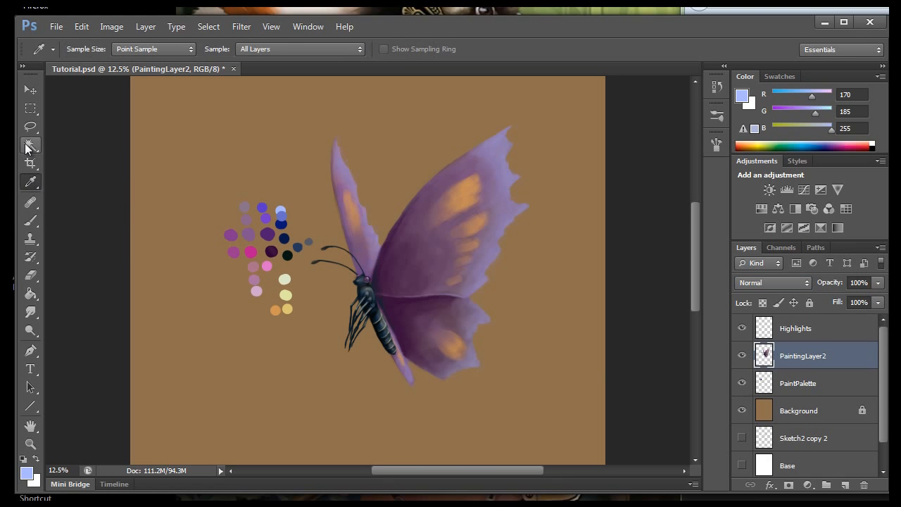
click(29, 146)
key(l)
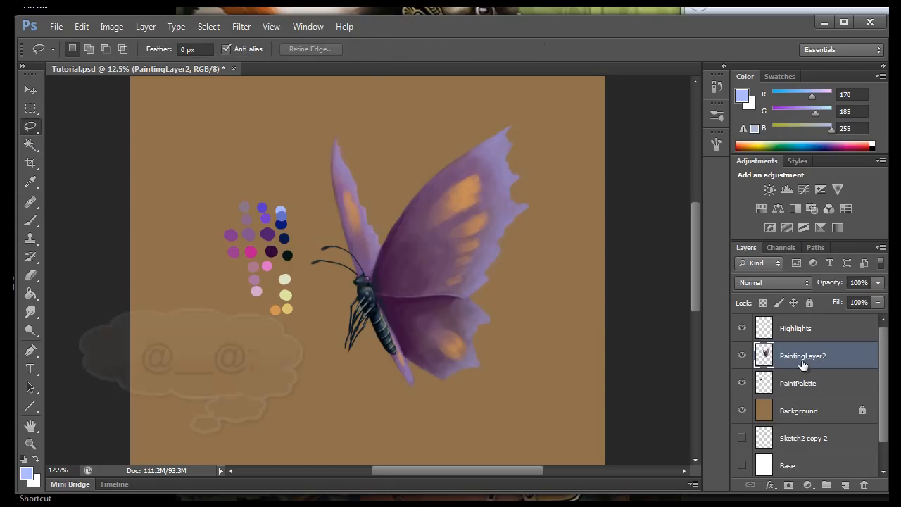
click(34, 127)
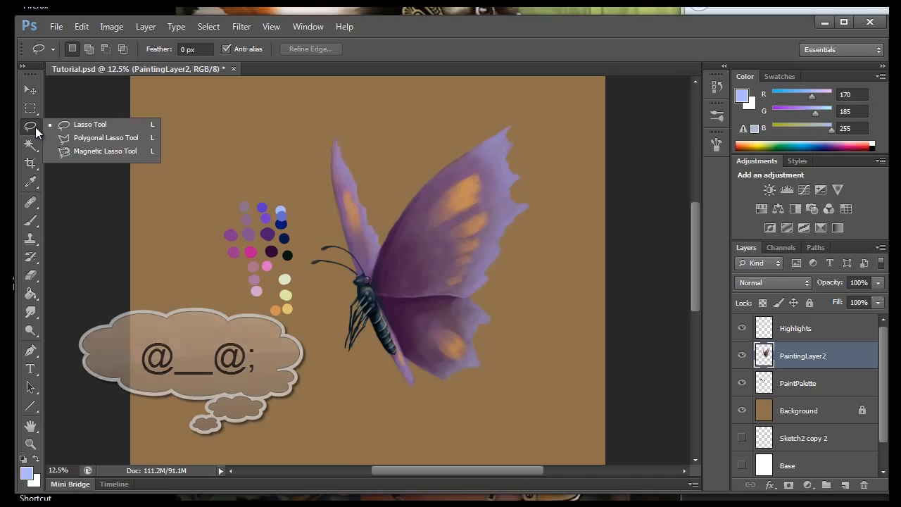
click(72, 154)
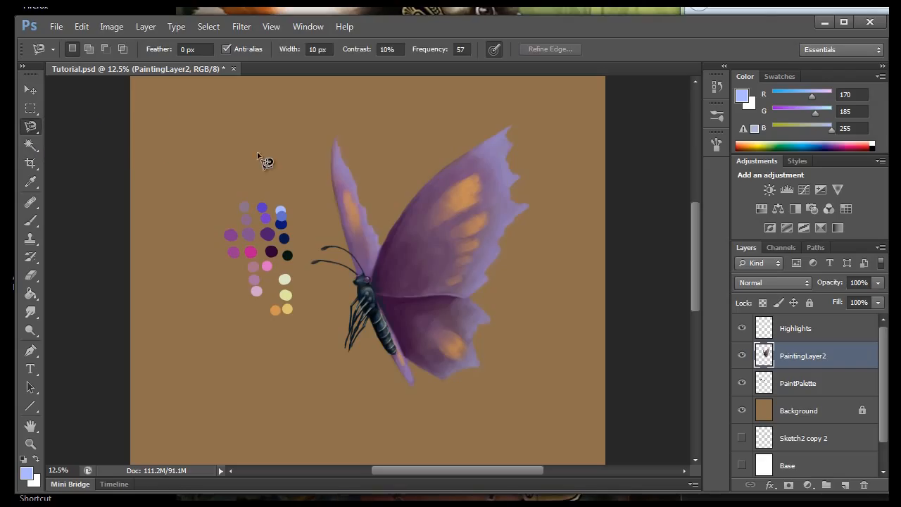
click(38, 127)
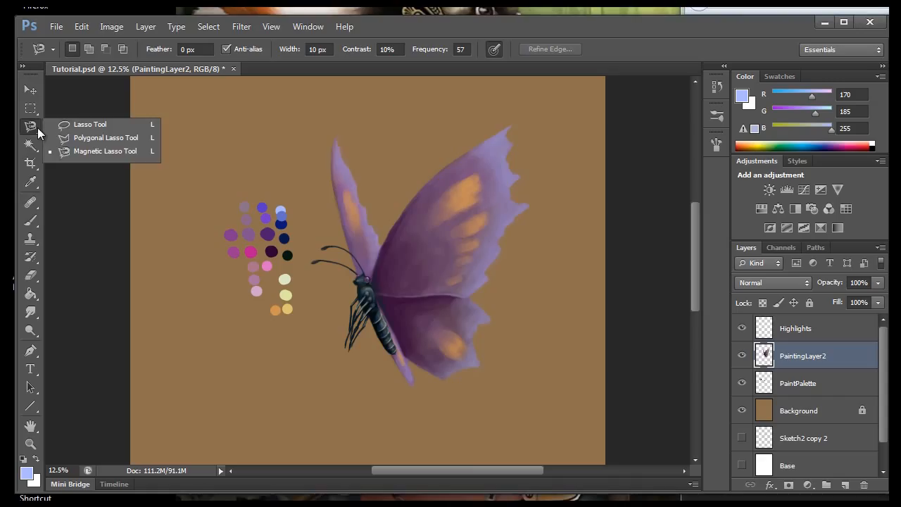
click(75, 151)
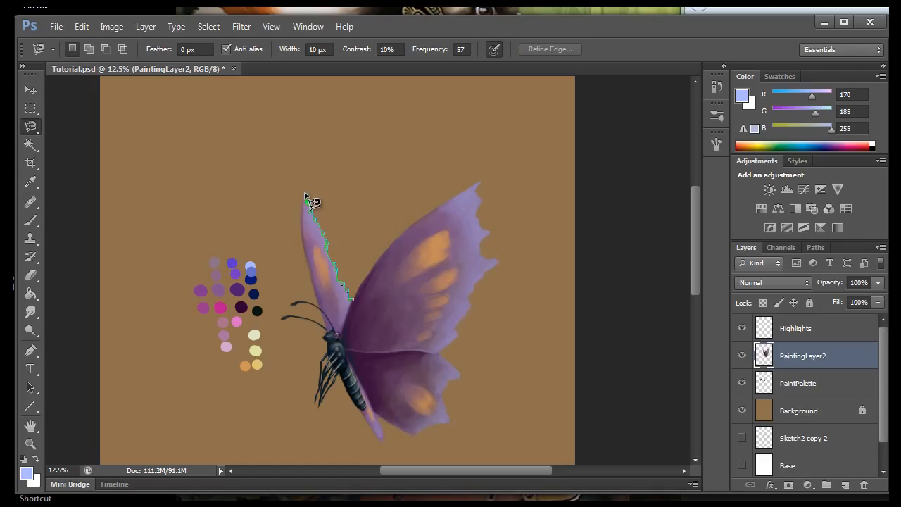
click(304, 192)
double_click(357, 308)
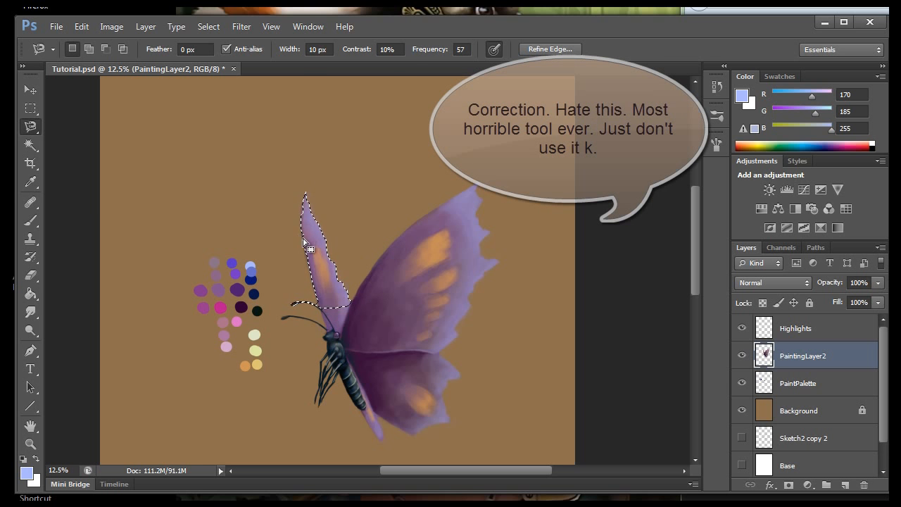
Inspect the traced outline of the narrow wing up close and deselect it.
click(271, 26)
click(283, 127)
click(271, 26)
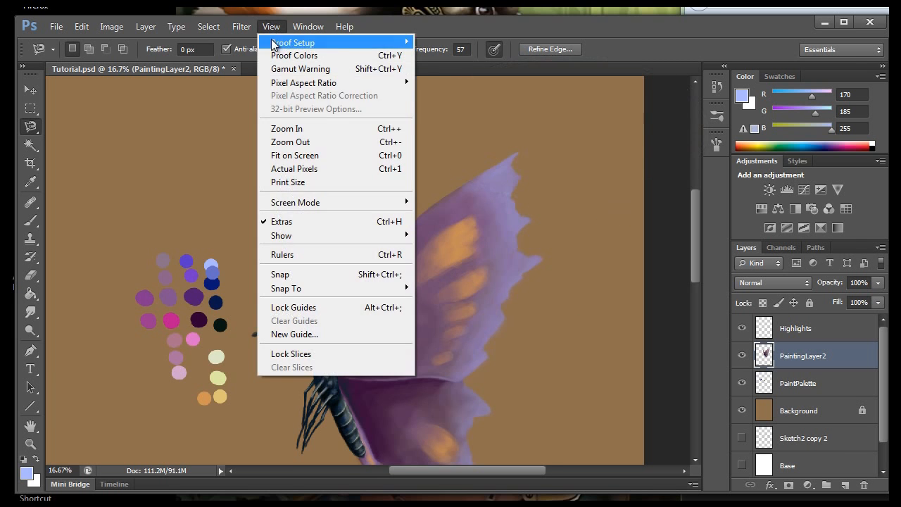
click(283, 126)
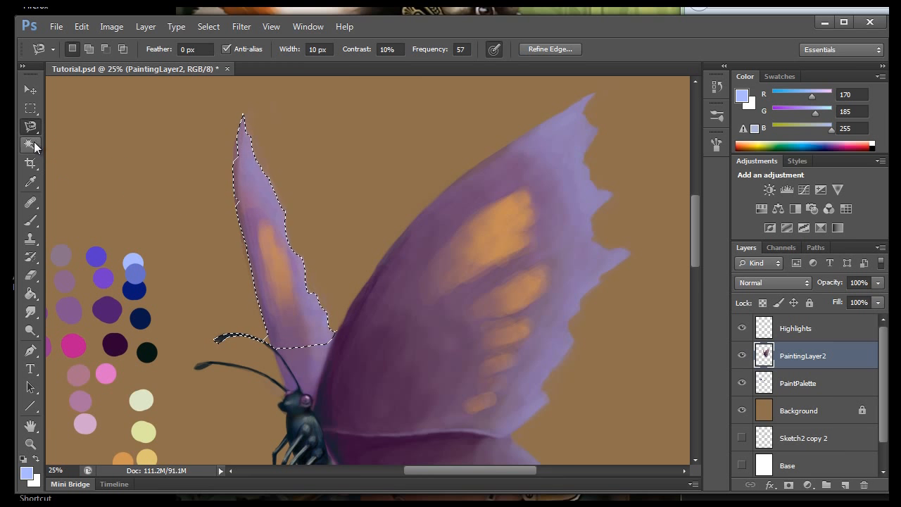
click(207, 26)
click(218, 56)
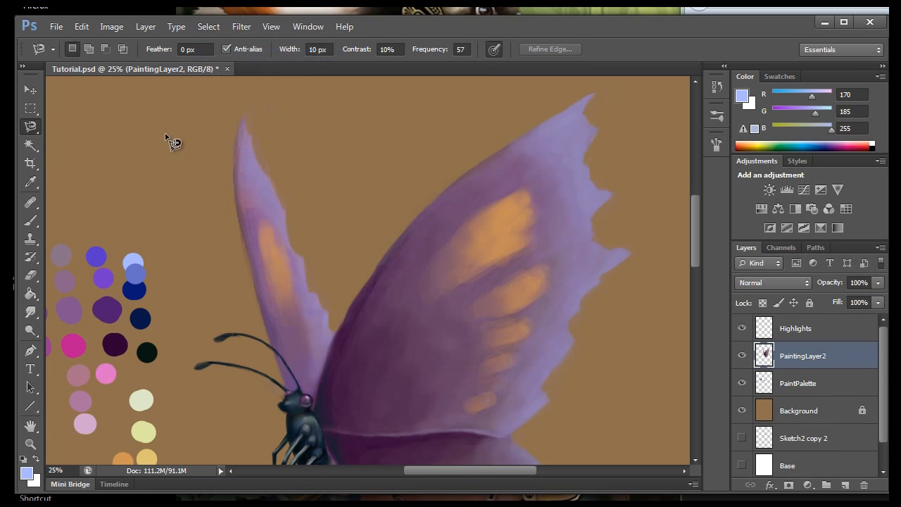
Select the narrow wing above the antennae on PaintingLayer2 by outlining it freehand with the Lasso tool.
click(31, 130)
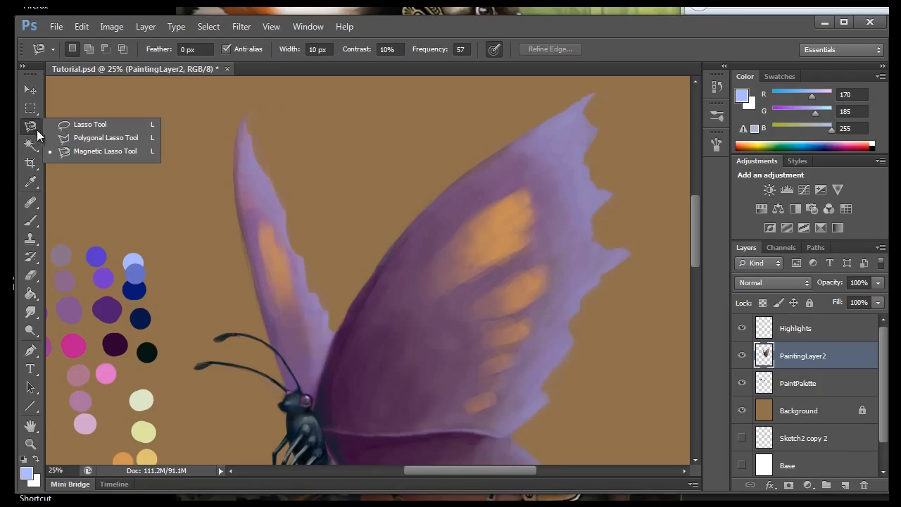
click(85, 126)
click(271, 26)
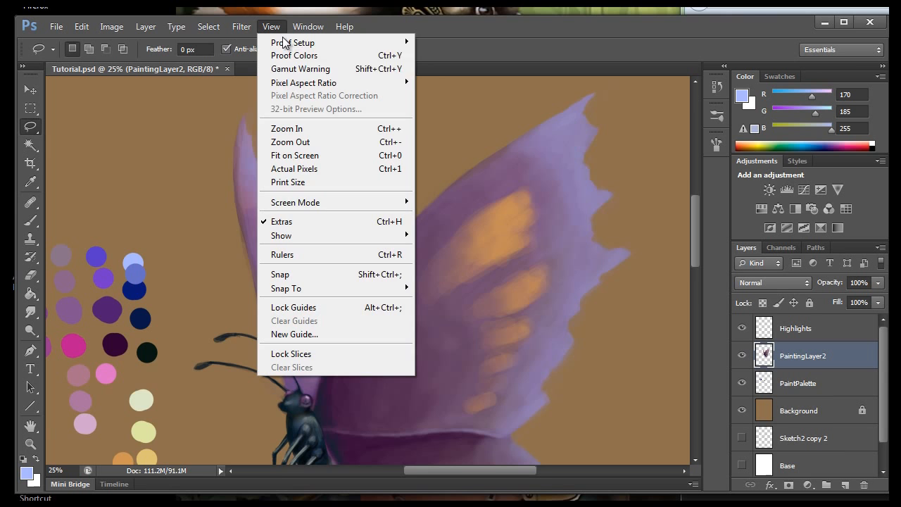
click(295, 128)
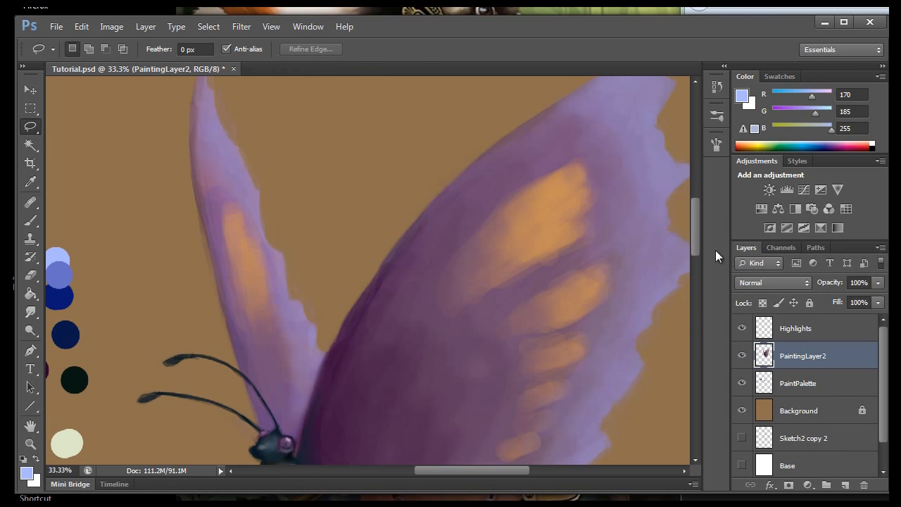
drag(697, 243, 696, 232)
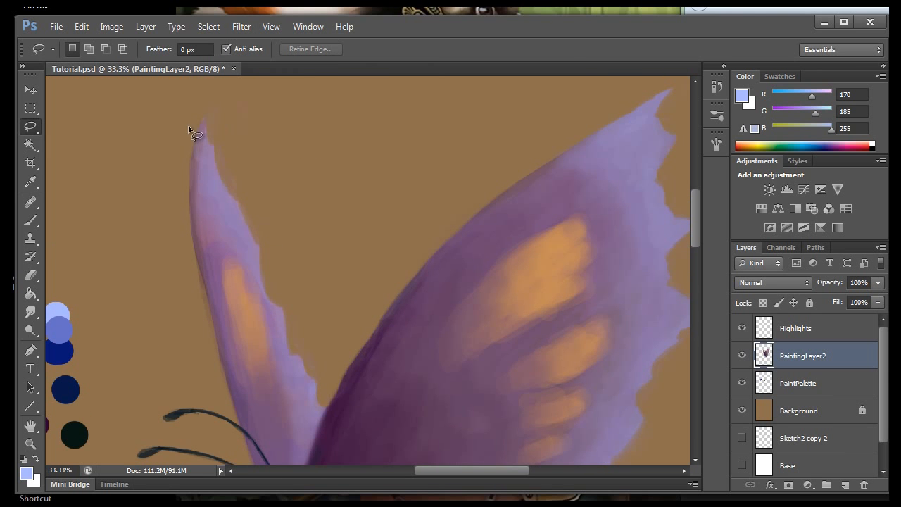
mouse_move(199, 124)
mouse_down()
mouse_move(189, 224)
mouse_move(229, 385)
mouse_move(246, 425)
mouse_move(295, 429)
mouse_move(314, 381)
mouse_move(269, 308)
mouse_move(265, 266)
mouse_move(221, 185)
mouse_move(201, 127)
mouse_up()
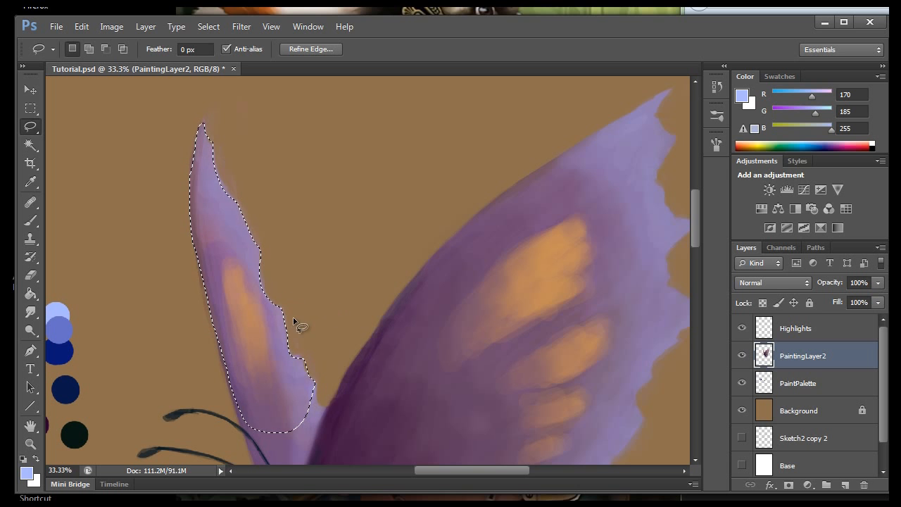
drag(696, 211, 696, 221)
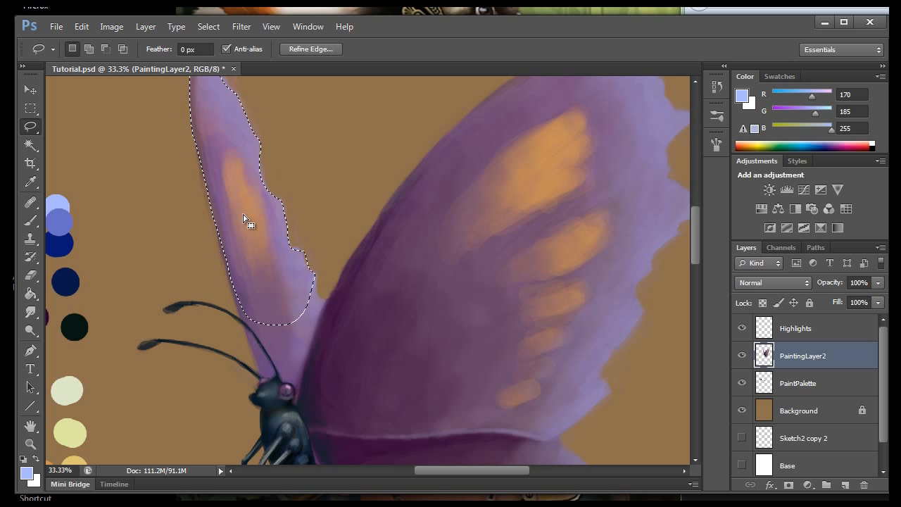
Add freehand Lasso areas along the narrow wing's outer edge and toward its base to the existing selection.
key(shift)
key(shift)
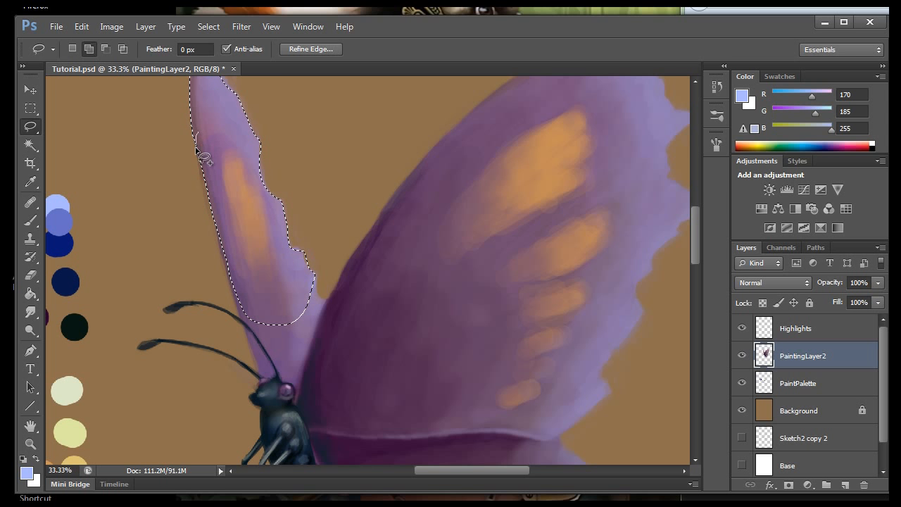
mouse_move(198, 170)
mouse_down()
mouse_move(216, 228)
mouse_move(232, 185)
mouse_move(227, 138)
mouse_up()
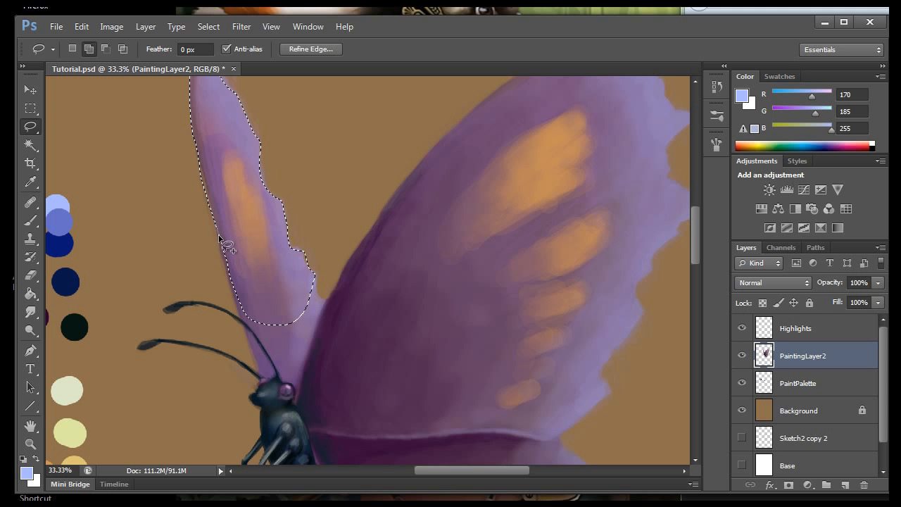
mouse_move(246, 331)
mouse_down()
mouse_move(272, 352)
mouse_move(307, 339)
mouse_move(294, 289)
mouse_move(236, 248)
mouse_up()
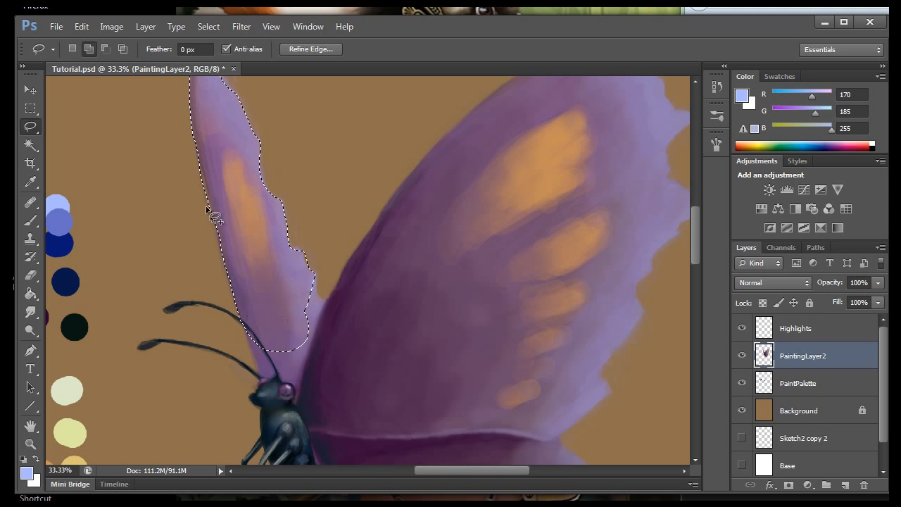
Restore the dropped selection and extend it over the rest of the narrow wing down to the butterfly's head.
click(295, 360)
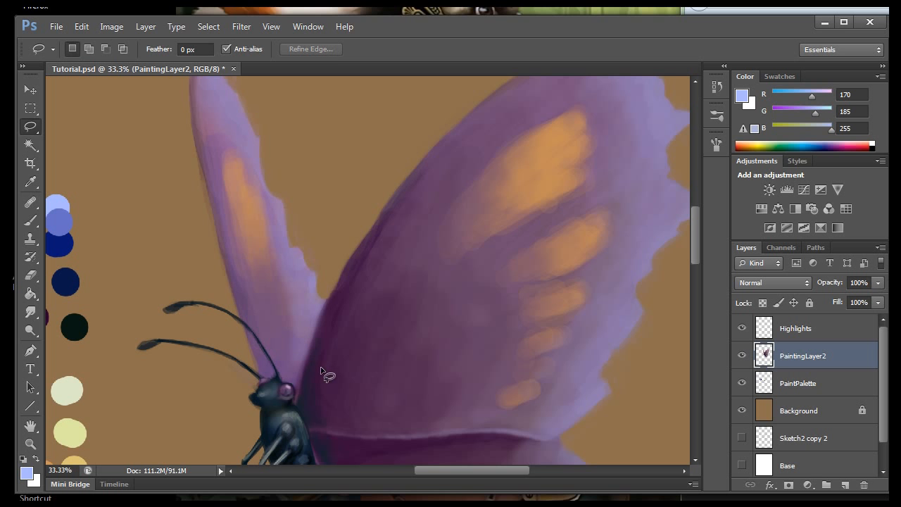
click(85, 28)
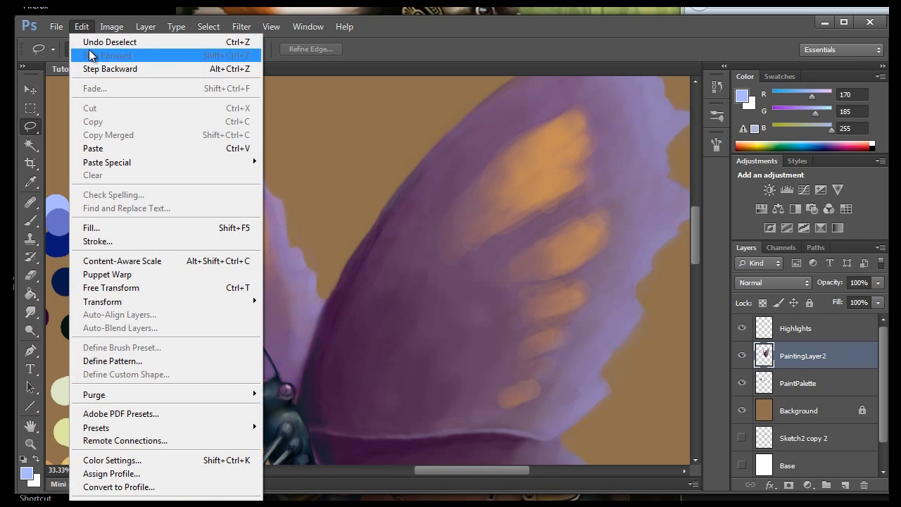
click(114, 73)
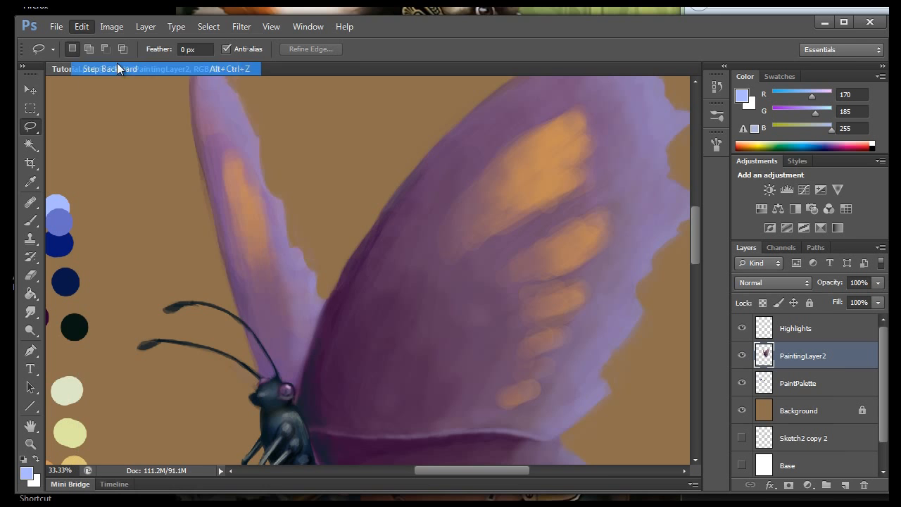
key(shift)
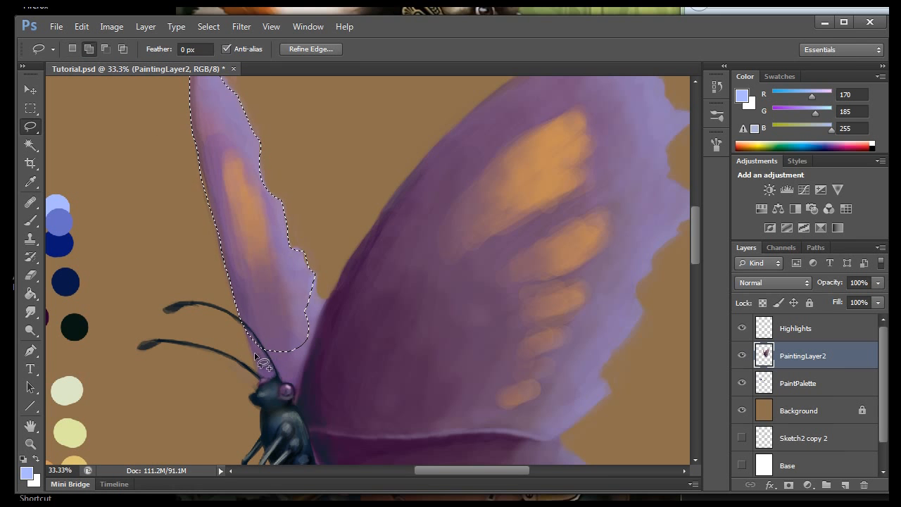
drag(255, 345, 324, 302)
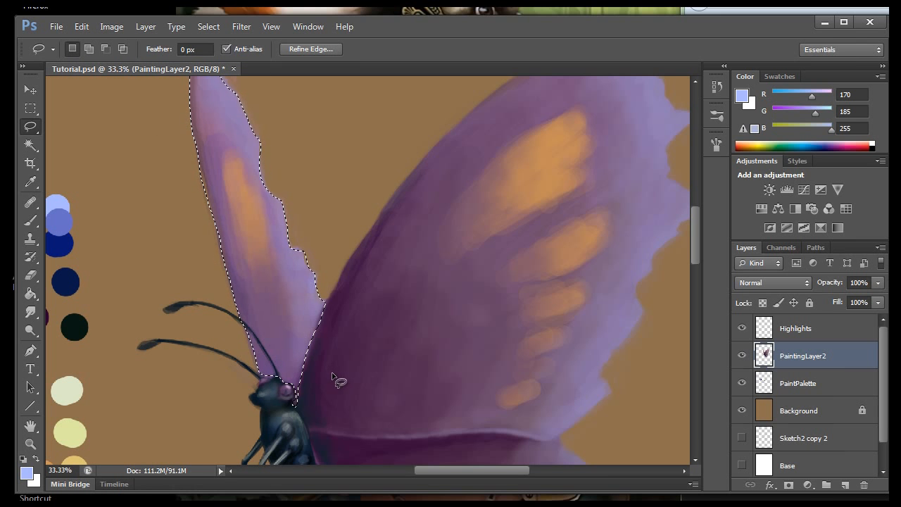
key(alt)
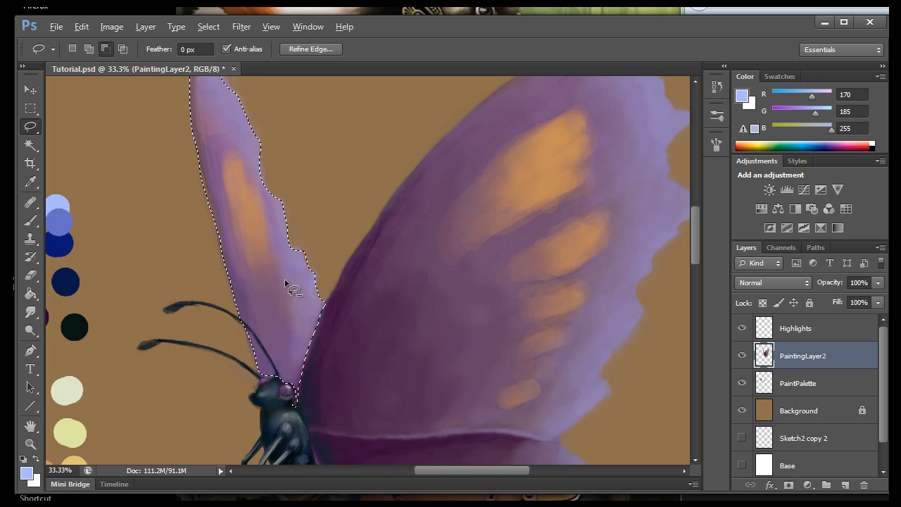
click(82, 26)
click(105, 38)
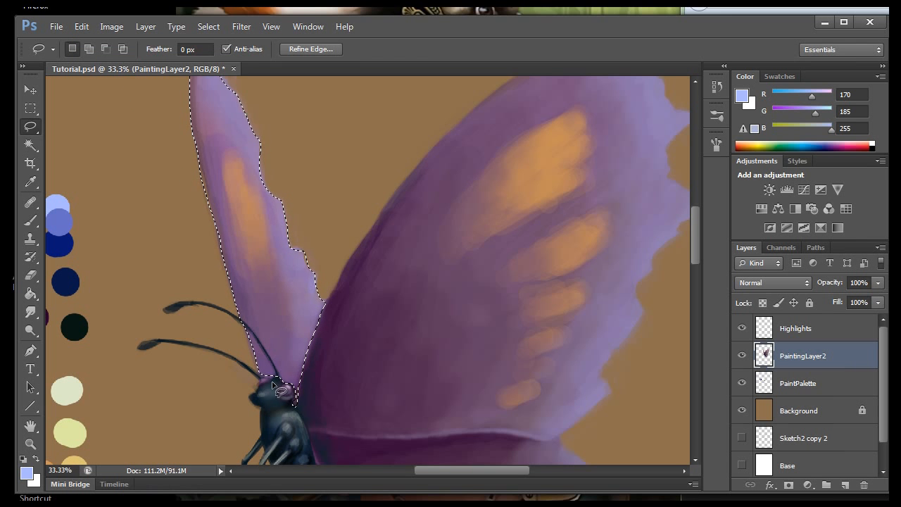
Subtract the antenna crossing the wing's base from the narrow wing's selection with the Lasso tool.
key(shift)
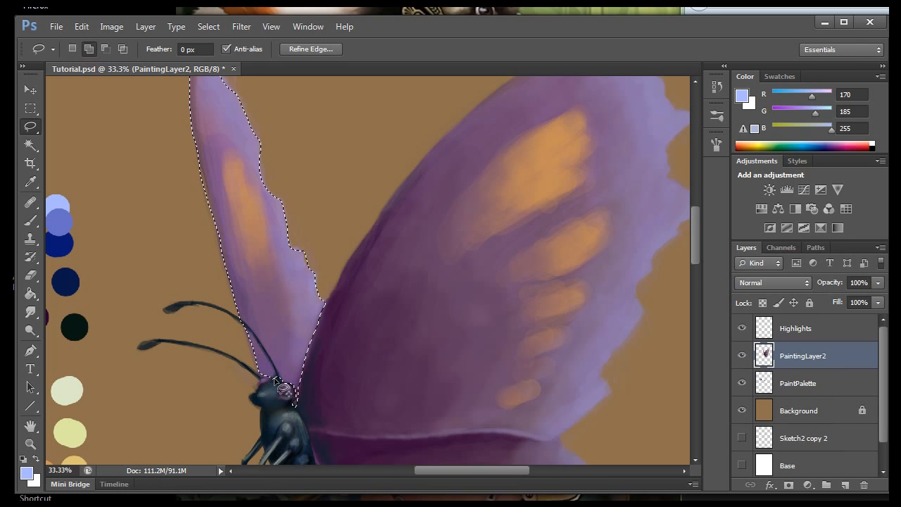
click(271, 26)
click(284, 140)
click(271, 26)
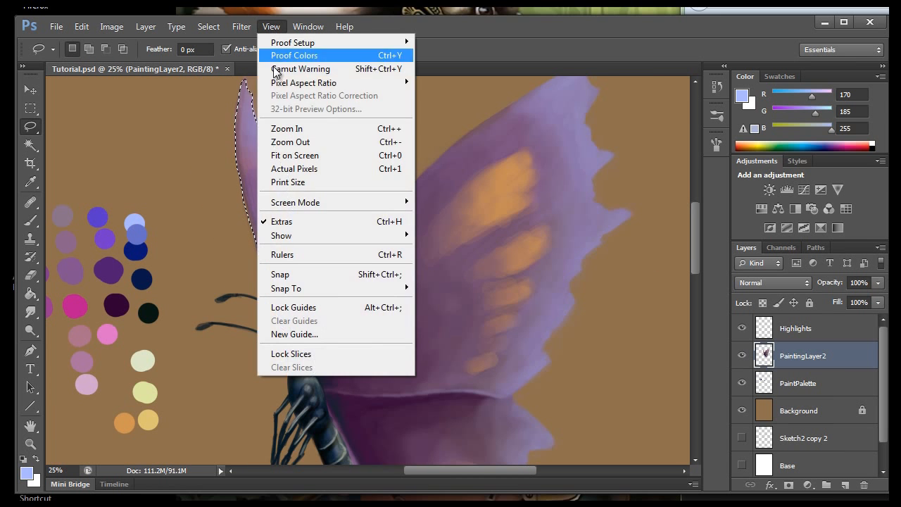
click(286, 129)
click(270, 26)
click(287, 130)
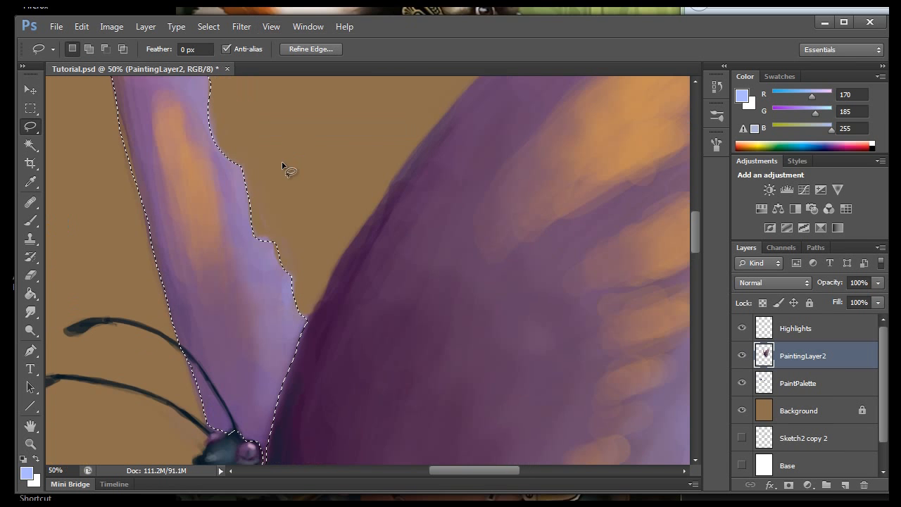
drag(692, 231, 696, 251)
key(alt)
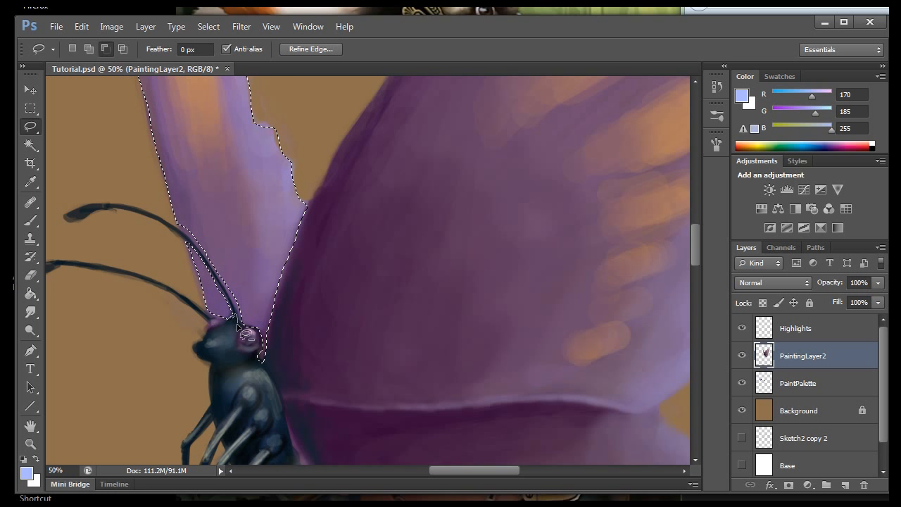
key(shift)
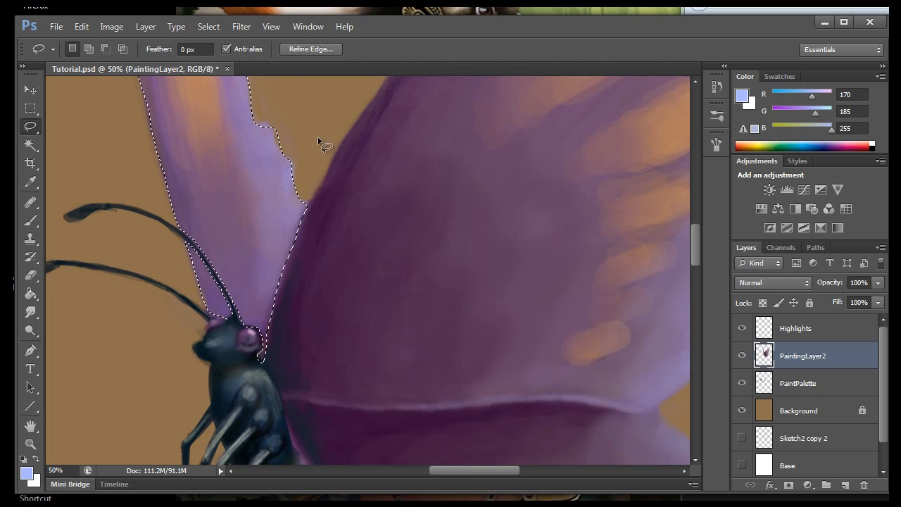
Paint light blue lighting over the selected narrow wing on the Highlights layer with a soft 484 px brush at 16% opacity.
click(271, 26)
click(290, 142)
click(273, 27)
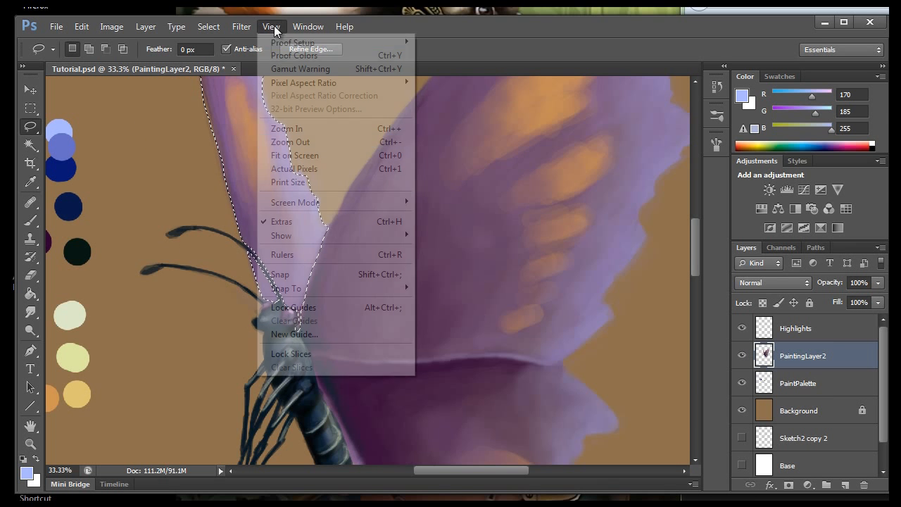
click(290, 141)
click(273, 27)
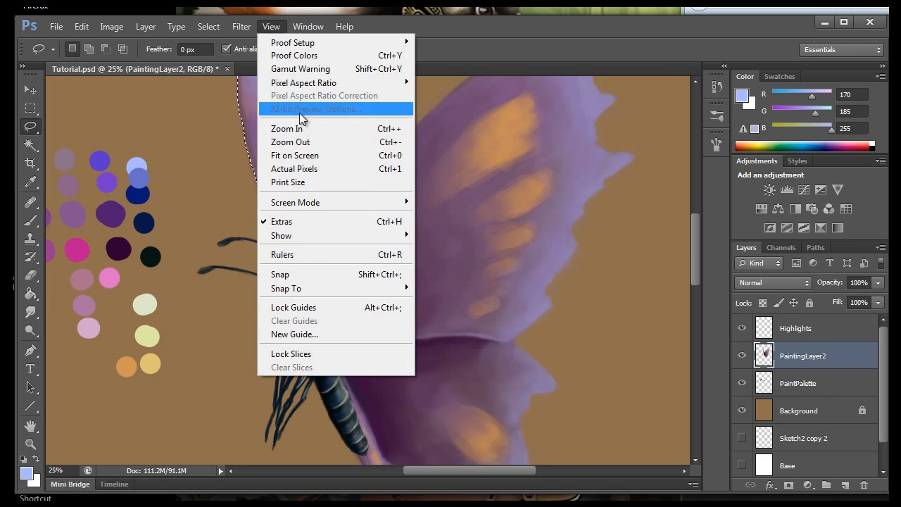
click(289, 141)
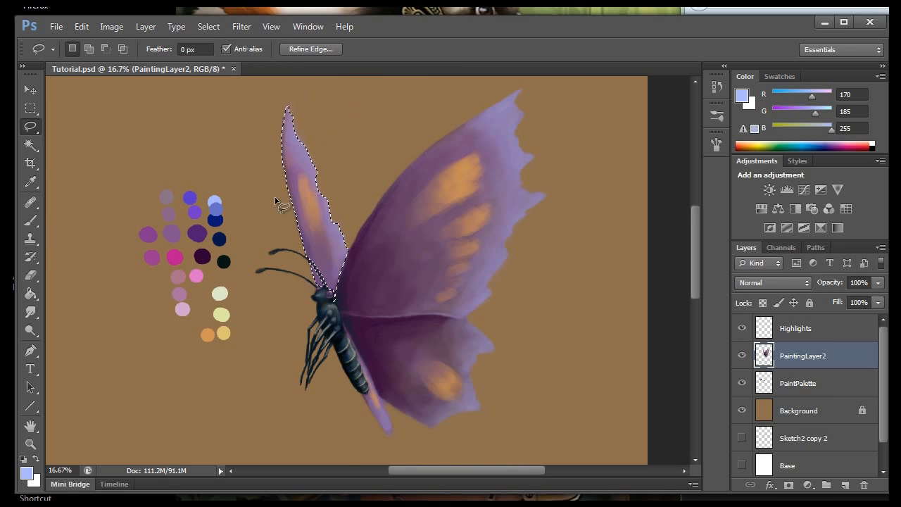
click(30, 220)
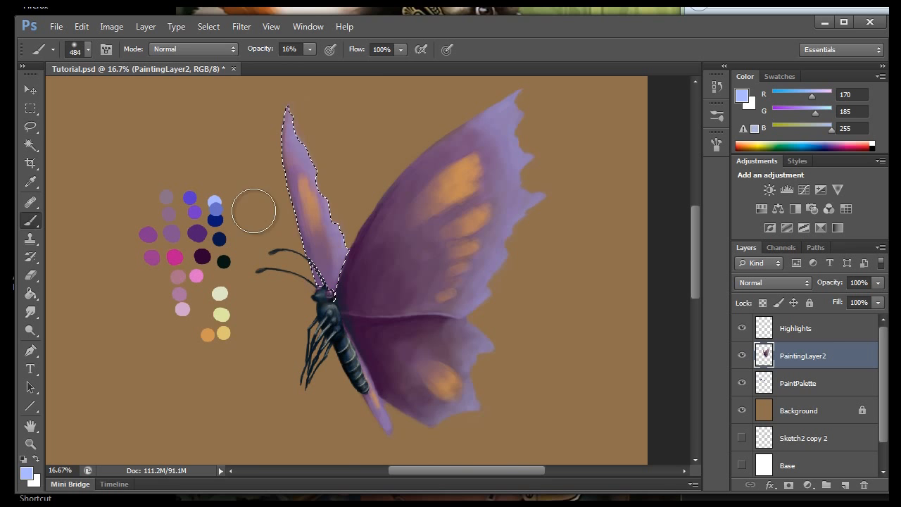
click(806, 329)
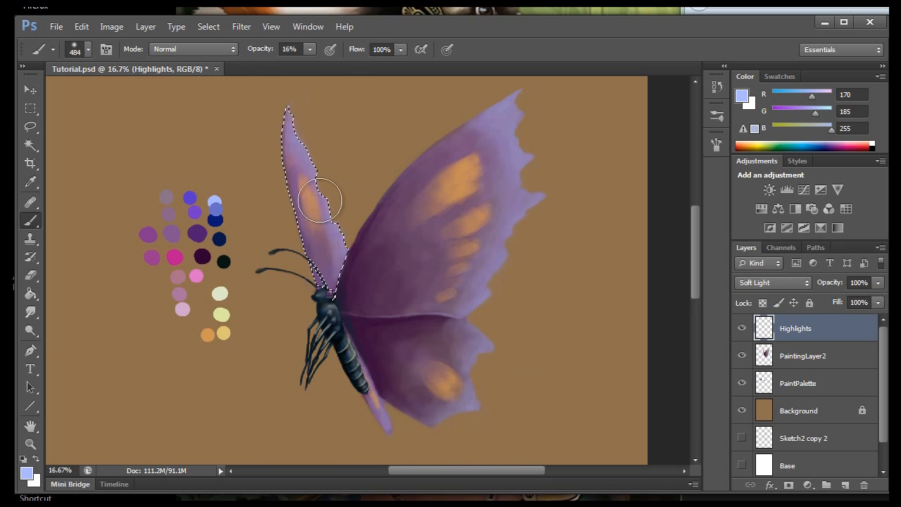
click(75, 49)
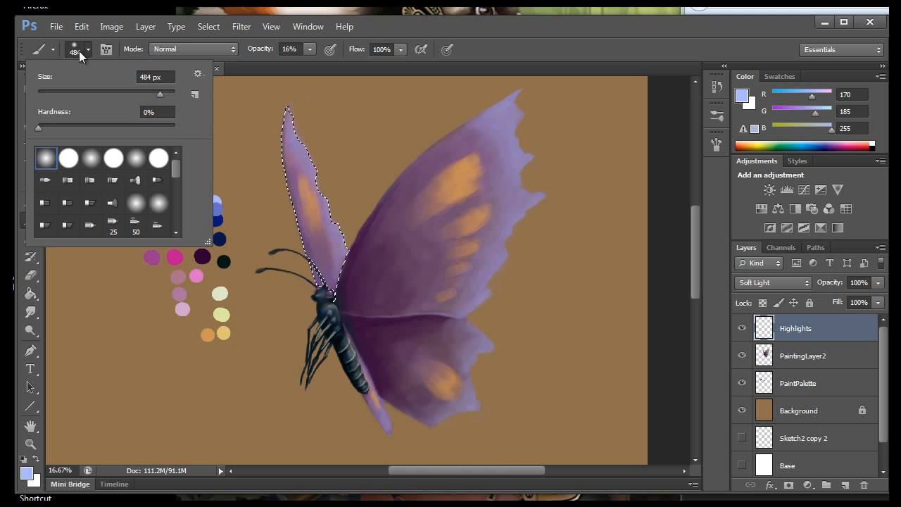
click(84, 51)
mouse_move(302, 135)
mouse_down()
mouse_move(298, 109)
mouse_move(292, 175)
mouse_move(298, 121)
mouse_move(300, 176)
mouse_move(299, 129)
mouse_move(302, 170)
mouse_move(319, 232)
mouse_move(318, 199)
mouse_move(324, 227)
mouse_move(305, 152)
mouse_move(311, 218)
mouse_move(296, 147)
mouse_move(313, 228)
mouse_move(290, 104)
mouse_move(296, 216)
mouse_move(306, 220)
mouse_move(302, 107)
mouse_move(320, 245)
mouse_move(304, 119)
mouse_move(324, 231)
mouse_move(312, 219)
mouse_move(283, 112)
mouse_move(301, 188)
mouse_move(299, 239)
mouse_move(292, 120)
mouse_move(299, 244)
mouse_up()
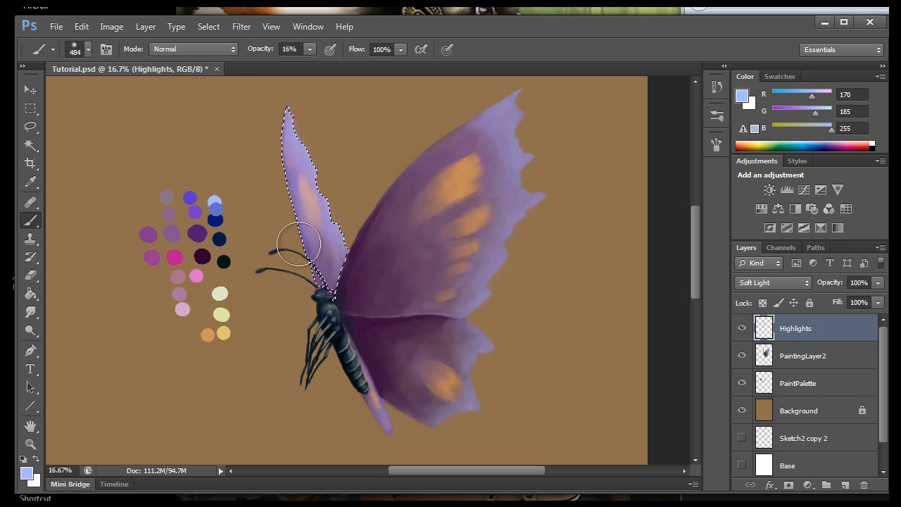
drag(130, 69, 154, 235)
drag(304, 243, 294, 70)
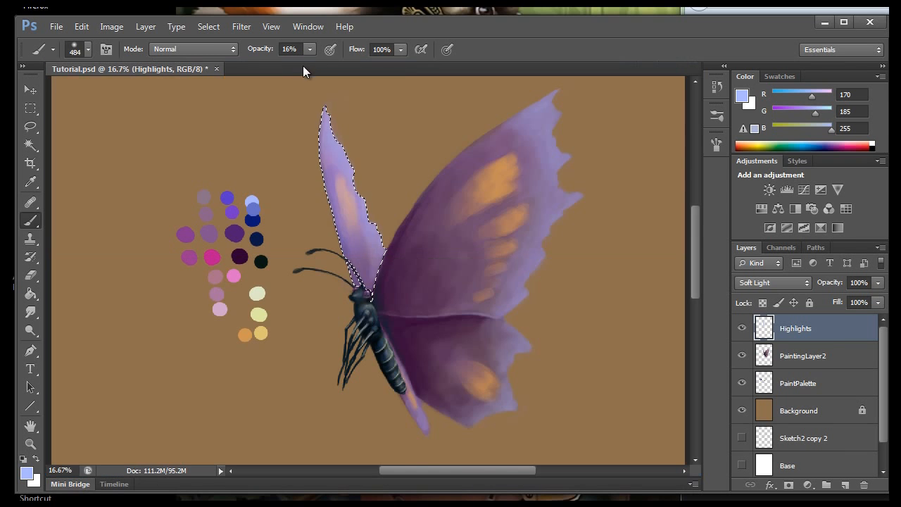
mouse_move(322, 125)
mouse_down()
mouse_move(326, 163)
mouse_move(342, 197)
mouse_move(324, 146)
mouse_move(334, 170)
mouse_move(323, 153)
mouse_move(323, 171)
mouse_move(350, 230)
mouse_move(341, 202)
mouse_move(356, 225)
mouse_move(329, 159)
mouse_move(333, 180)
mouse_up()
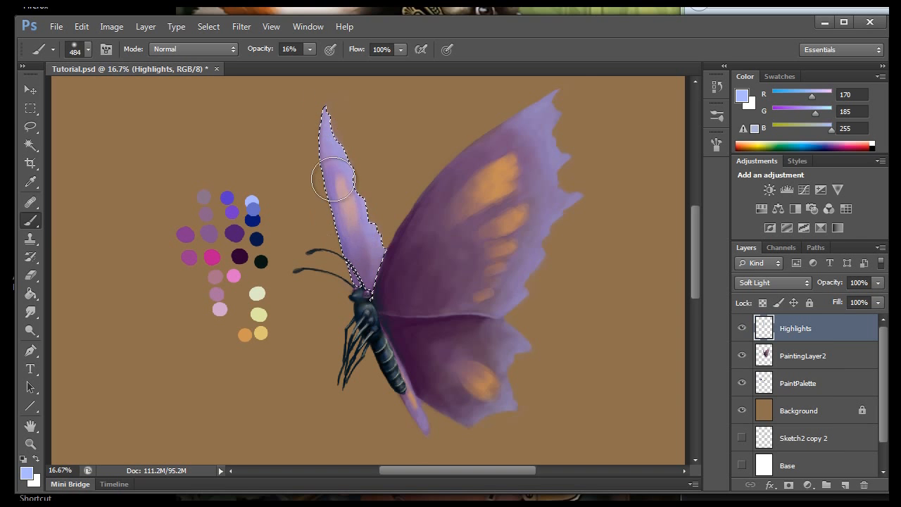
Compare the narrow wing with and without the Highlights layer, also with the whole butterfly in view.
click(741, 328)
click(742, 328)
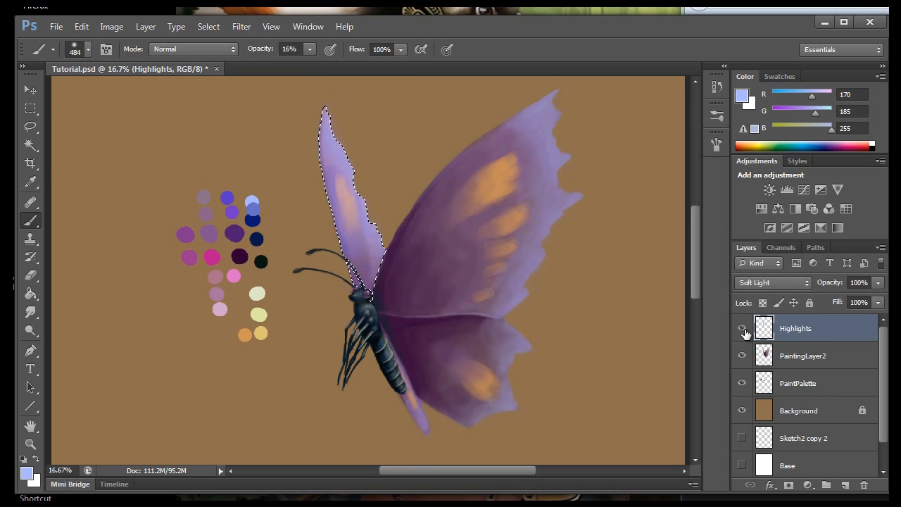
click(741, 328)
click(741, 328)
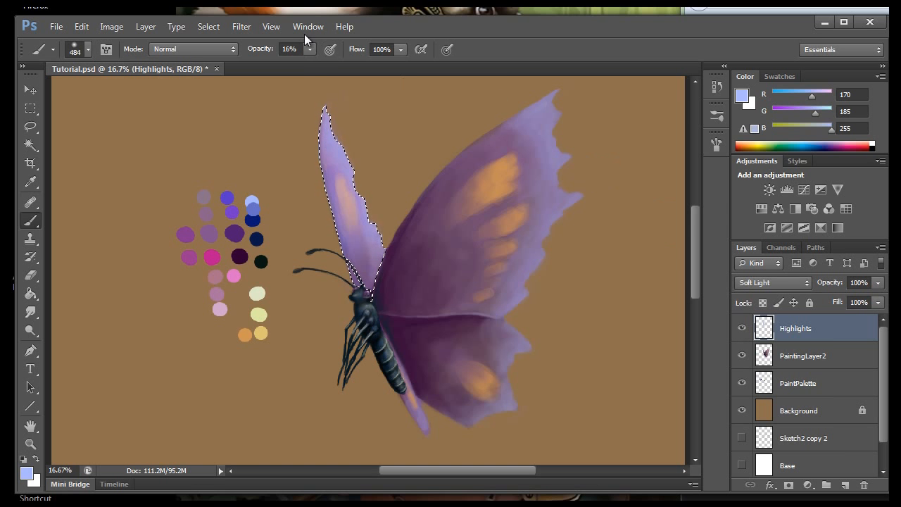
click(271, 26)
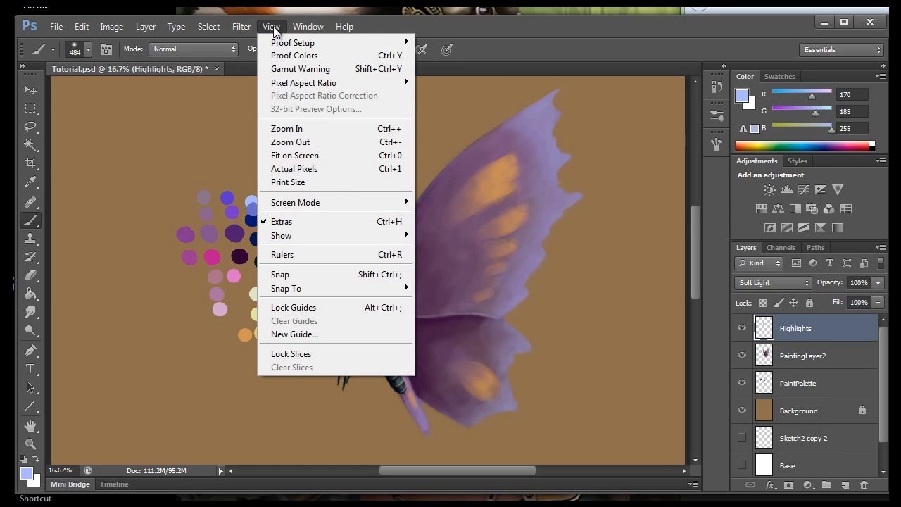
click(284, 142)
click(742, 329)
click(742, 328)
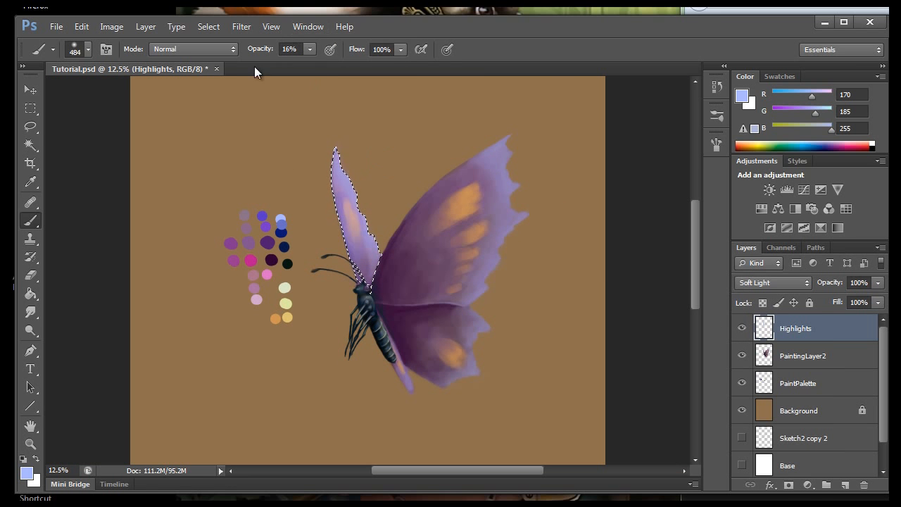
Soften the highlights on the narrow wing with a soft round 442 px Eraser at 21% opacity.
key(e)
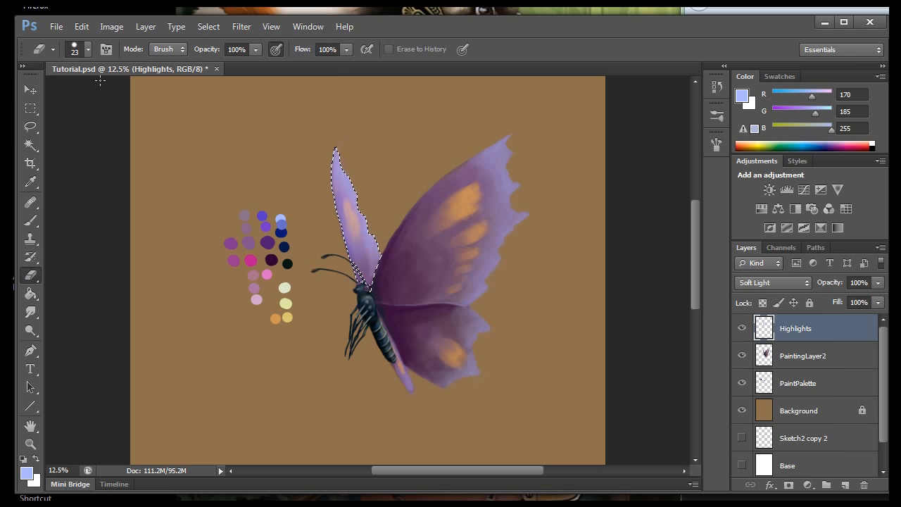
click(84, 49)
click(47, 159)
drag(85, 90, 155, 95)
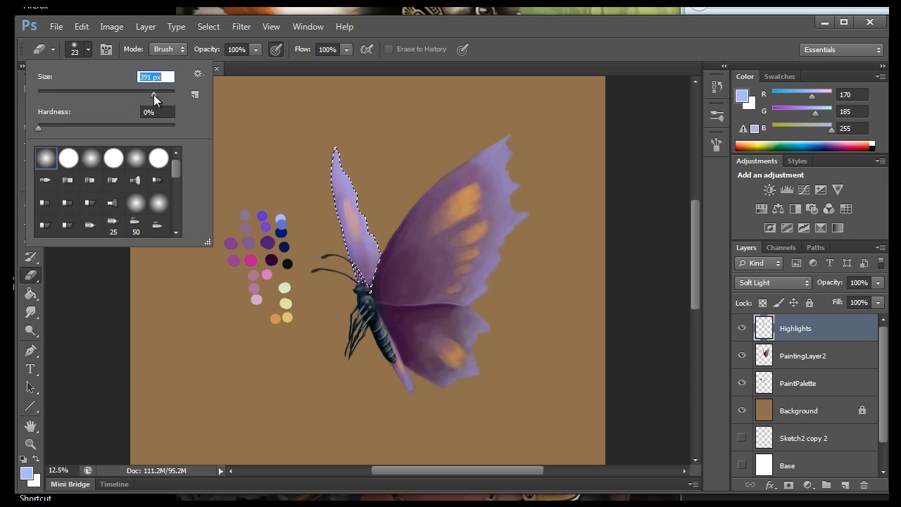
click(256, 49)
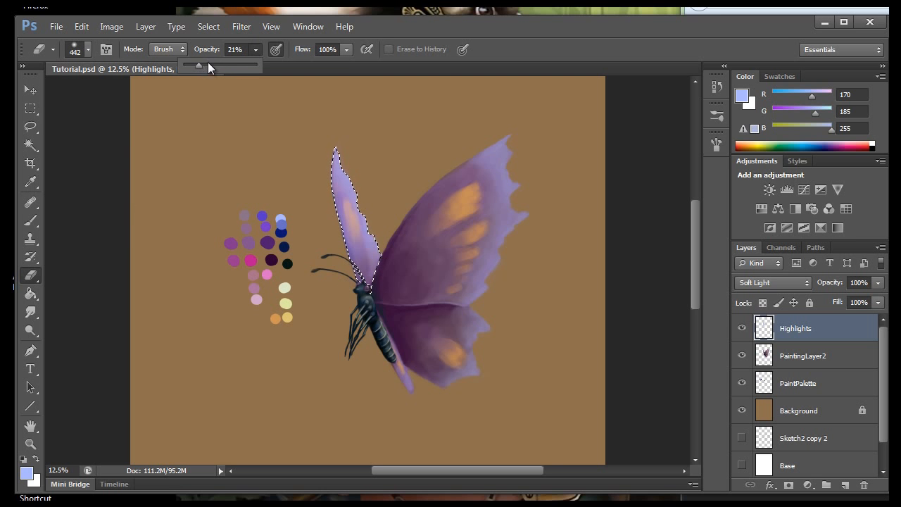
click(354, 266)
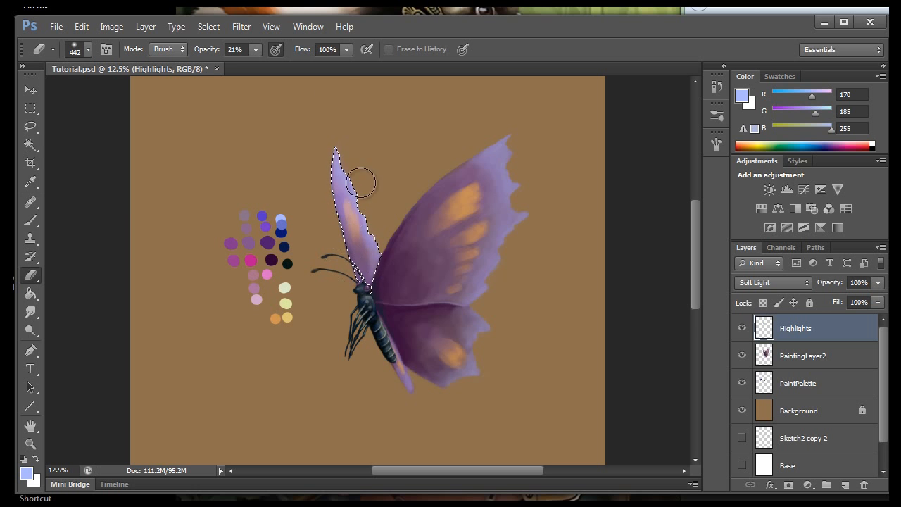
Deselect the narrow wing.
click(211, 29)
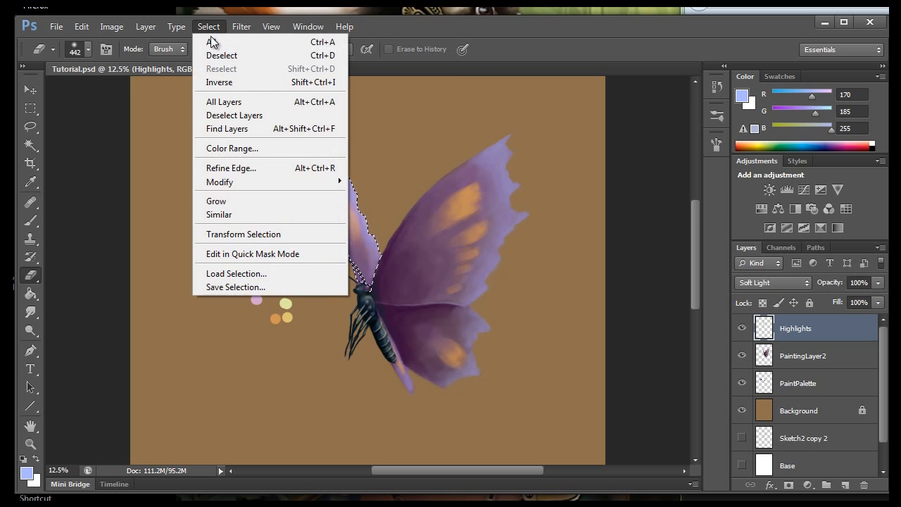
click(211, 28)
click(210, 28)
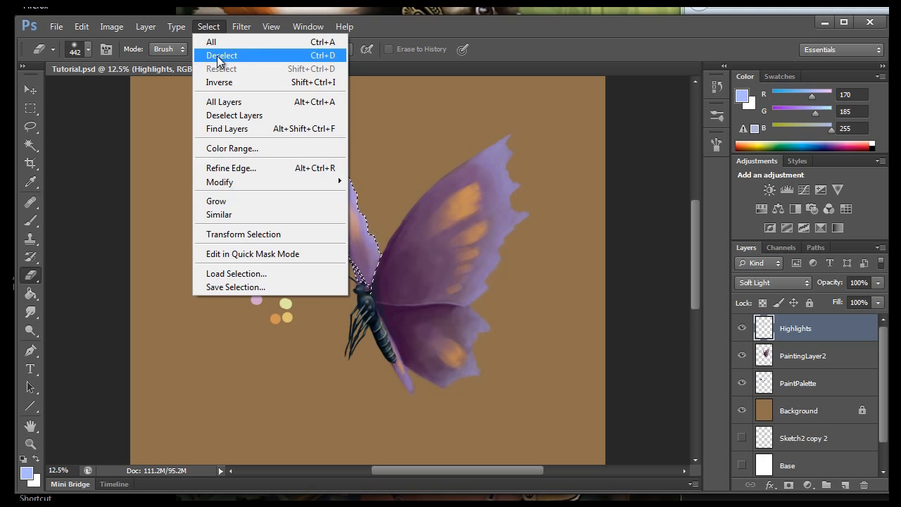
click(217, 57)
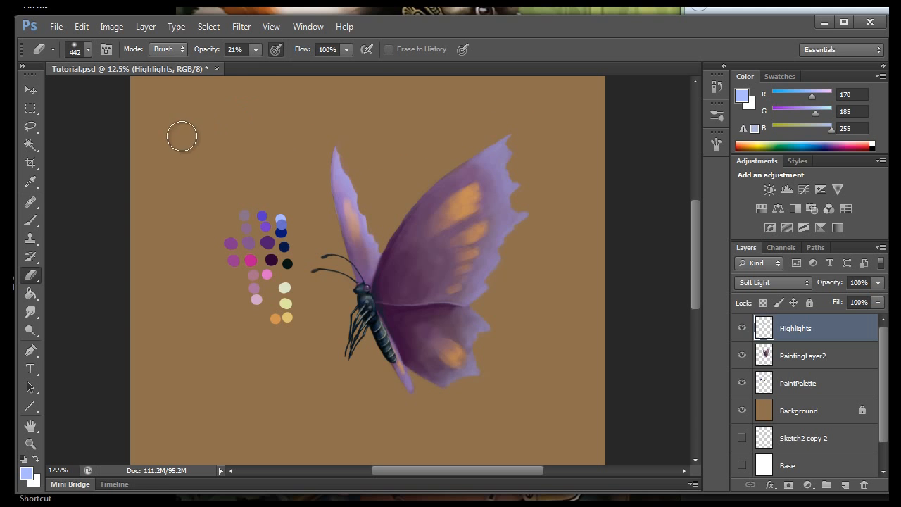
Paint light blue lighting near the upper tip of the large wing with a soft 189 px brush at 16% opacity.
click(33, 220)
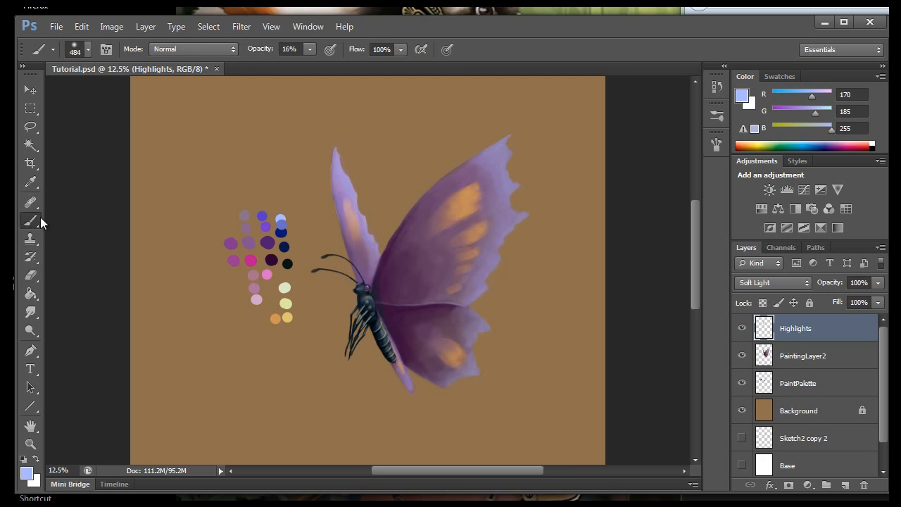
click(82, 44)
click(99, 92)
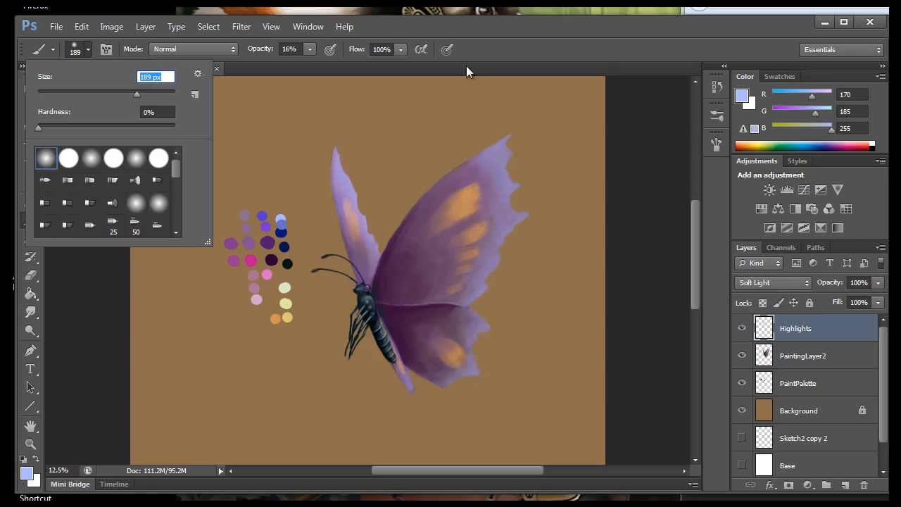
mouse_move(483, 150)
mouse_down()
mouse_move(491, 173)
mouse_move(475, 183)
mouse_move(511, 159)
mouse_move(488, 171)
mouse_move(495, 152)
mouse_move(451, 181)
mouse_move(471, 185)
mouse_move(496, 162)
mouse_move(490, 199)
mouse_move(461, 190)
mouse_move(489, 155)
mouse_move(450, 202)
mouse_move(460, 185)
mouse_move(484, 183)
mouse_move(488, 166)
mouse_move(468, 179)
mouse_move(490, 162)
mouse_move(473, 179)
mouse_move(468, 210)
mouse_move(470, 179)
mouse_up()
click(500, 154)
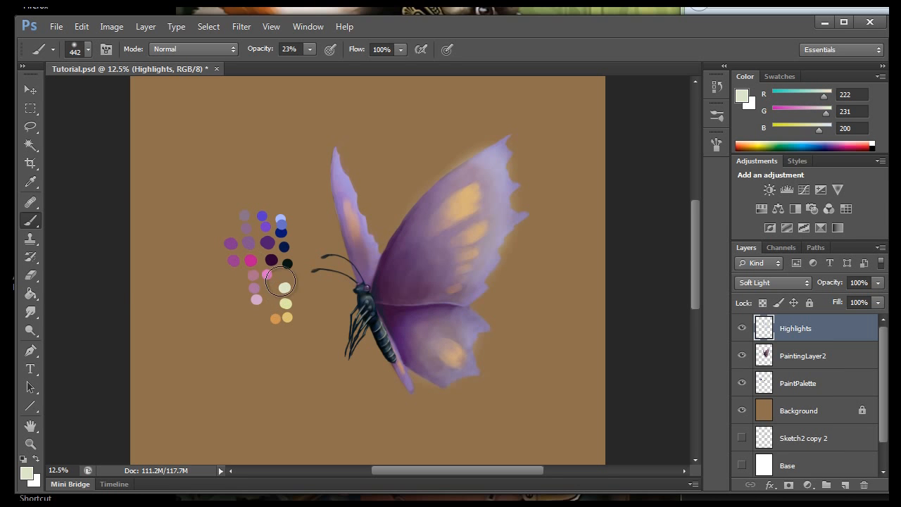
Brush pale cream (RGB 222, 231, 200) light over the large wing's orange spots with a soft 442 px brush at 23% opacity.
click(34, 182)
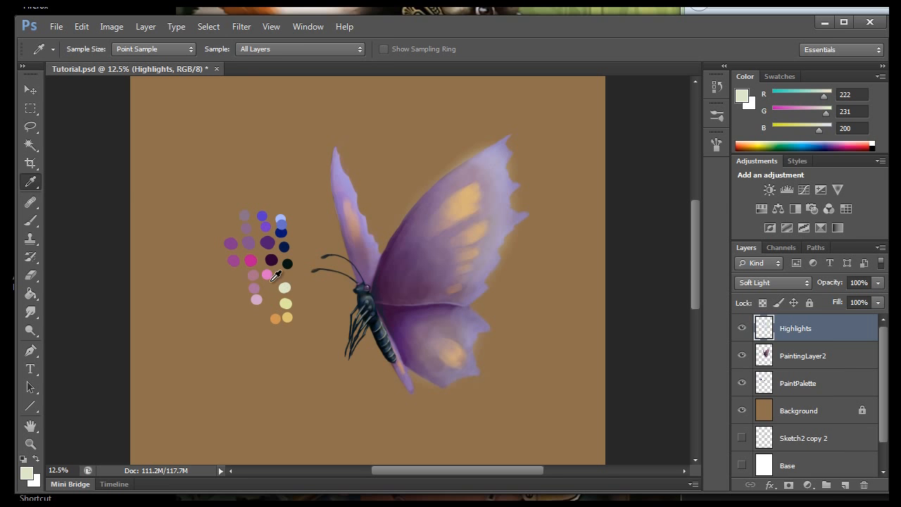
click(30, 220)
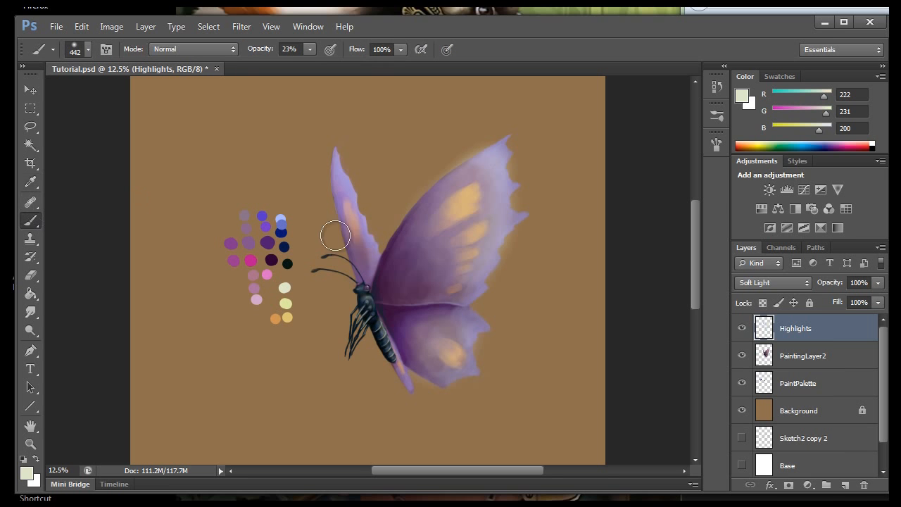
click(467, 199)
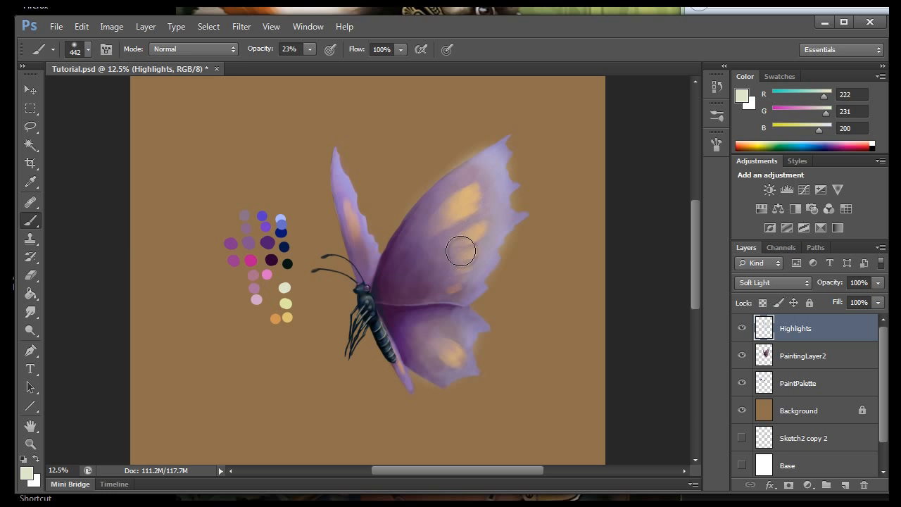
Paint cream highlights on the narrow wing with a small soft 96 px brush and soften them with a 442 px Eraser at 21% opacity.
right_click(60, 90)
drag(106, 91, 79, 92)
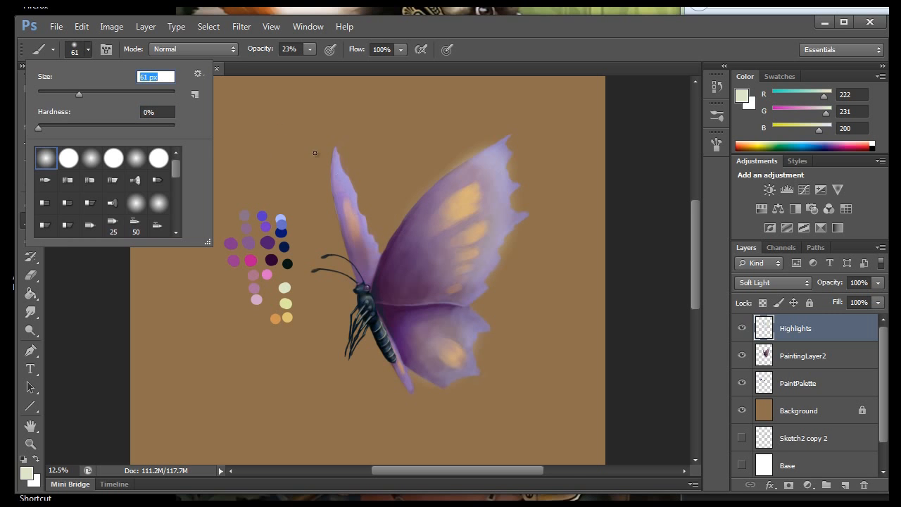
click(336, 179)
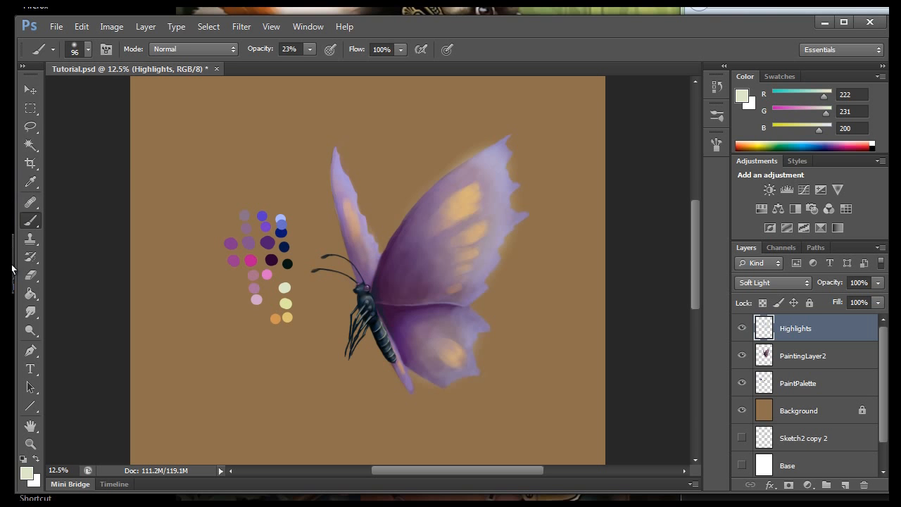
click(30, 274)
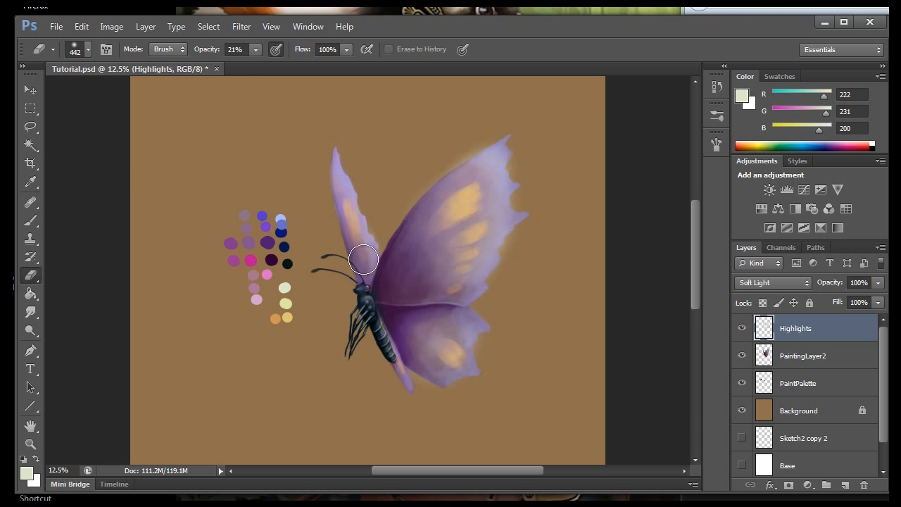
click(342, 240)
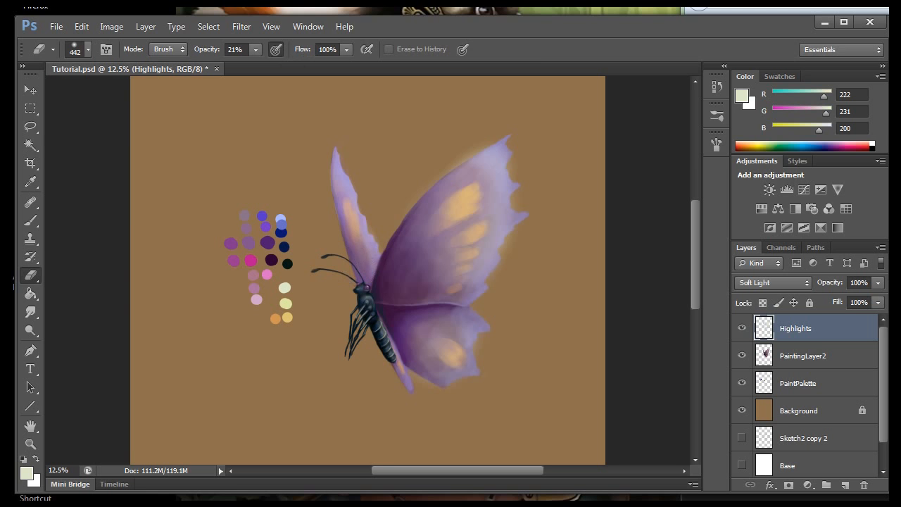
Try the Overlay, Hard Light and Vivid Light blend modes on the Highlights layer.
click(763, 282)
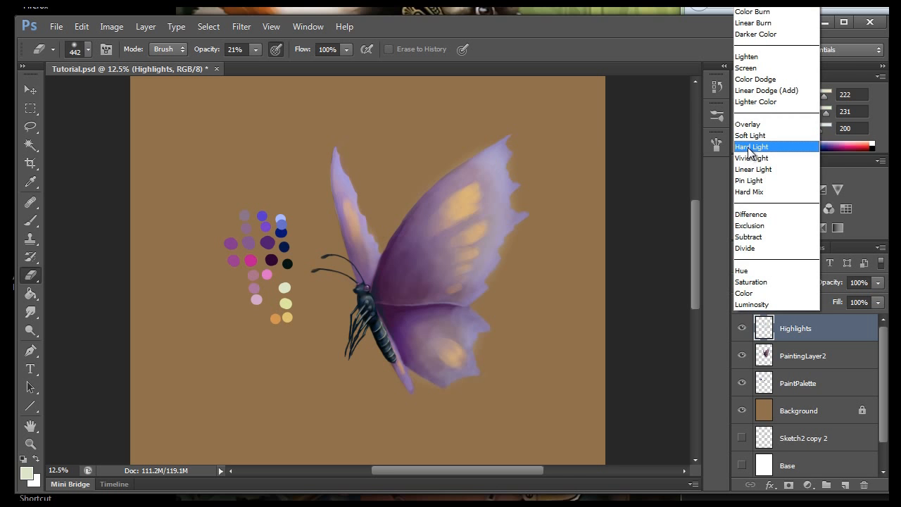
click(787, 334)
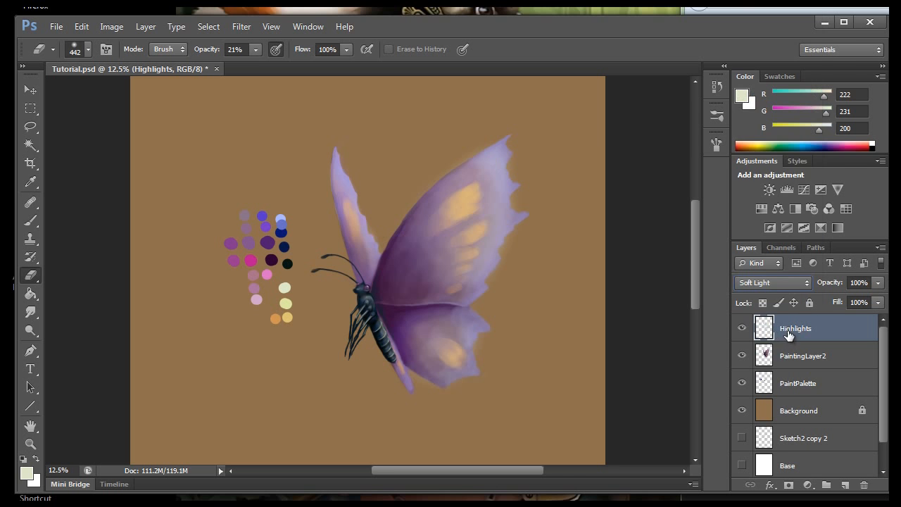
click(772, 282)
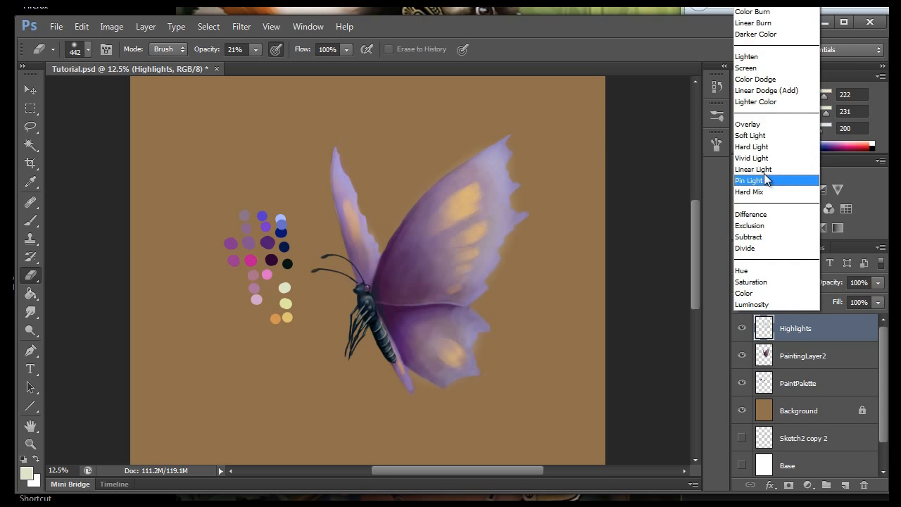
click(754, 124)
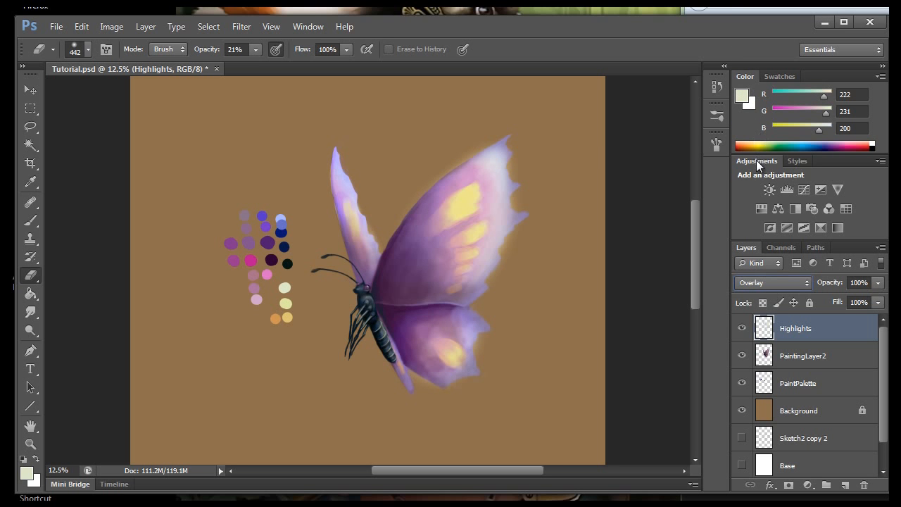
click(779, 283)
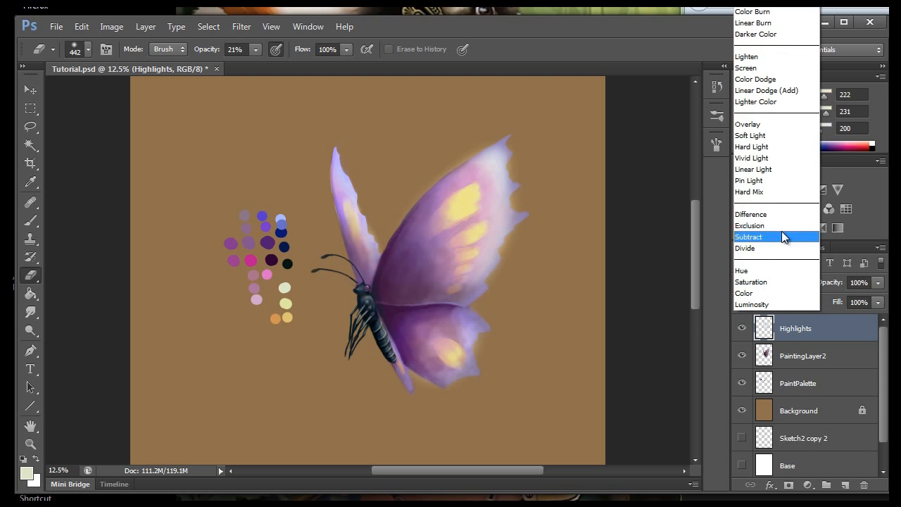
click(757, 148)
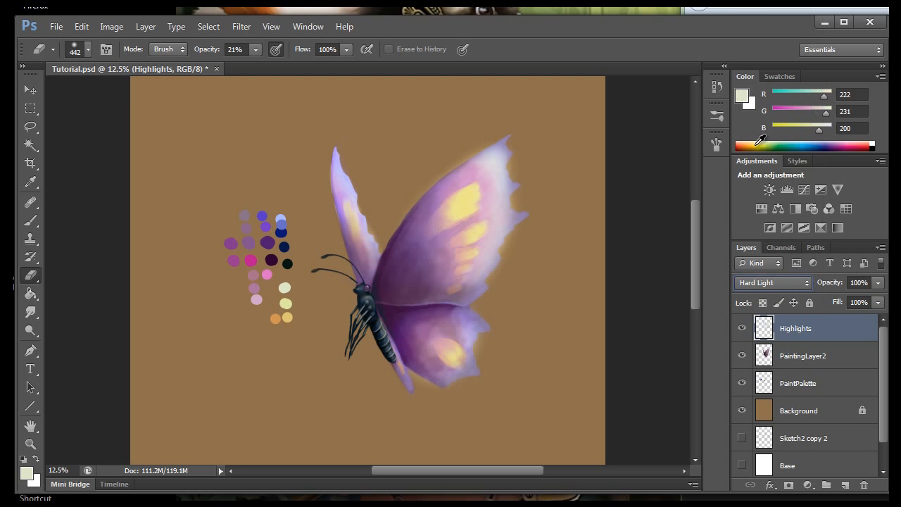
click(772, 283)
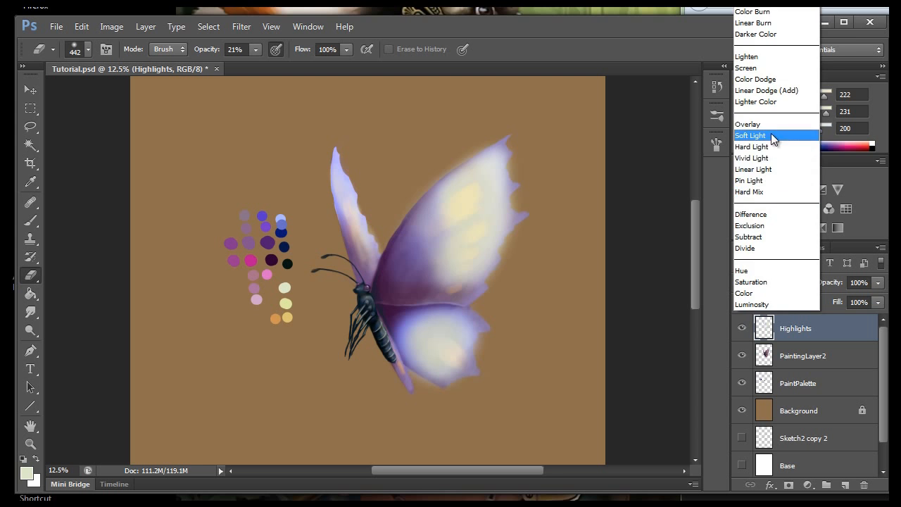
click(752, 159)
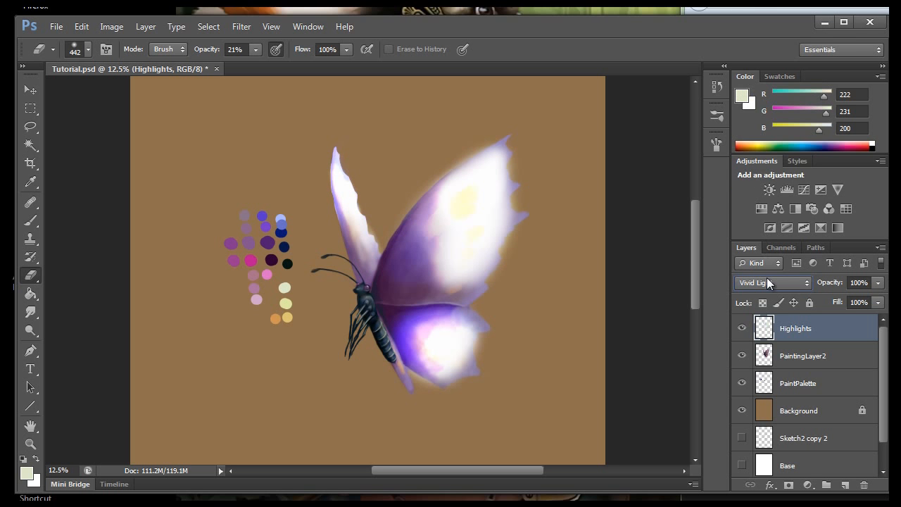
Try the Pin Light blend mode at 49% opacity on the Highlights layer.
click(766, 277)
click(760, 178)
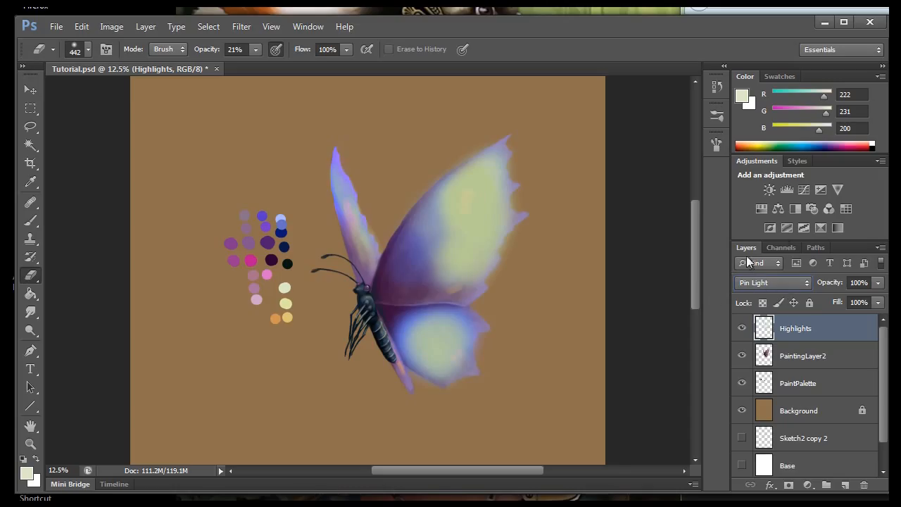
click(877, 282)
drag(878, 298, 841, 298)
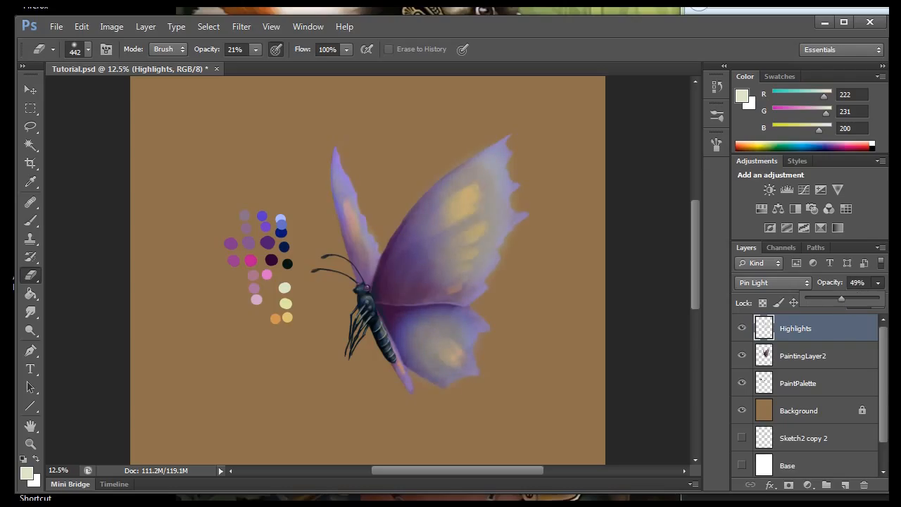
Try the Color Dodge blend mode at 32% opacity on the Highlights layer.
click(764, 286)
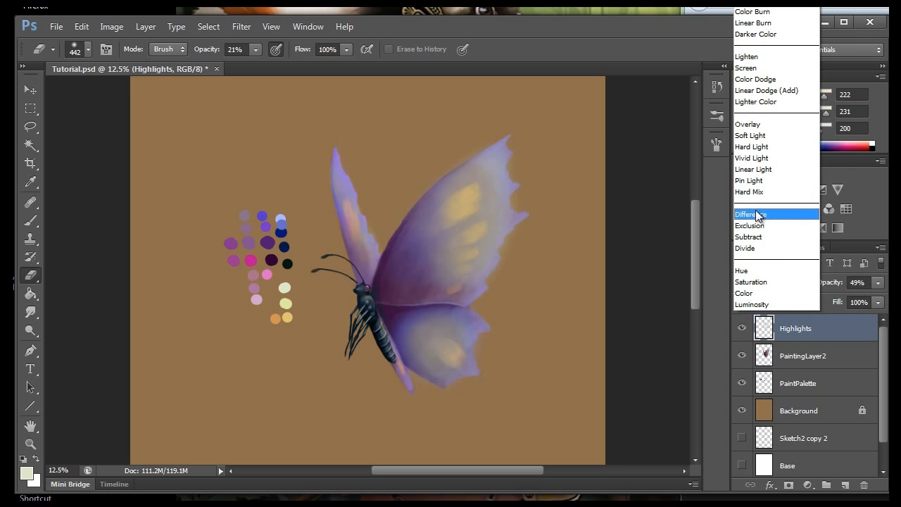
click(755, 79)
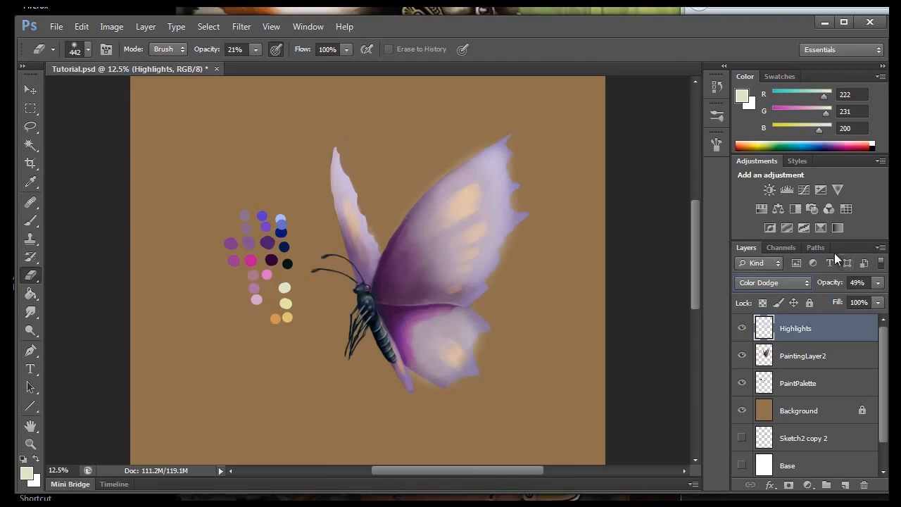
click(876, 283)
mouse_move(829, 295)
mouse_down()
mouse_move(878, 304)
mouse_move(833, 290)
mouse_up()
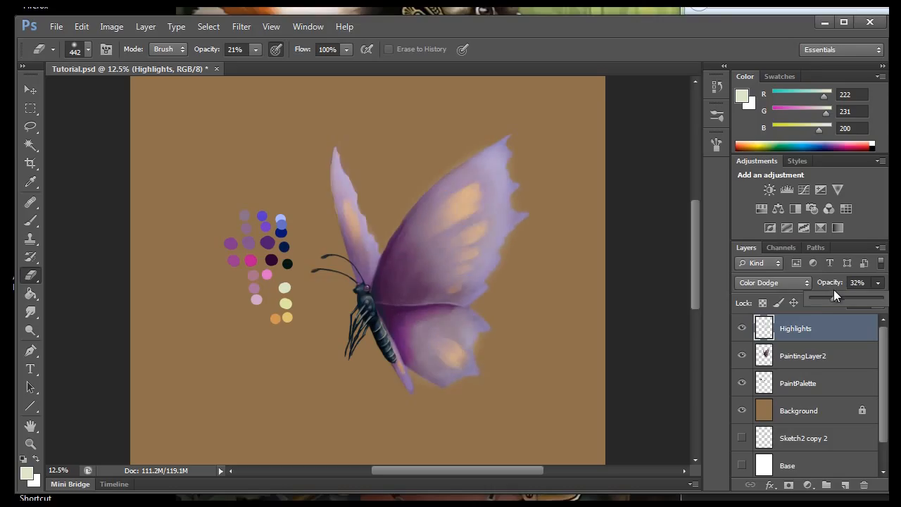
Try the Screen blend mode at 28% opacity on the Highlights layer.
click(781, 282)
click(798, 69)
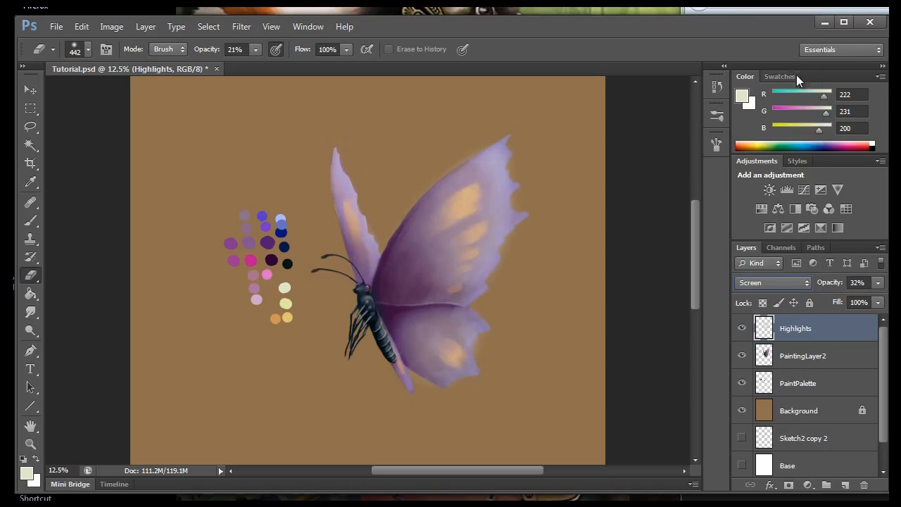
click(878, 283)
drag(871, 301, 831, 297)
Set the Highlights layer to the Pin Light blend mode at 42% opacity.
click(802, 284)
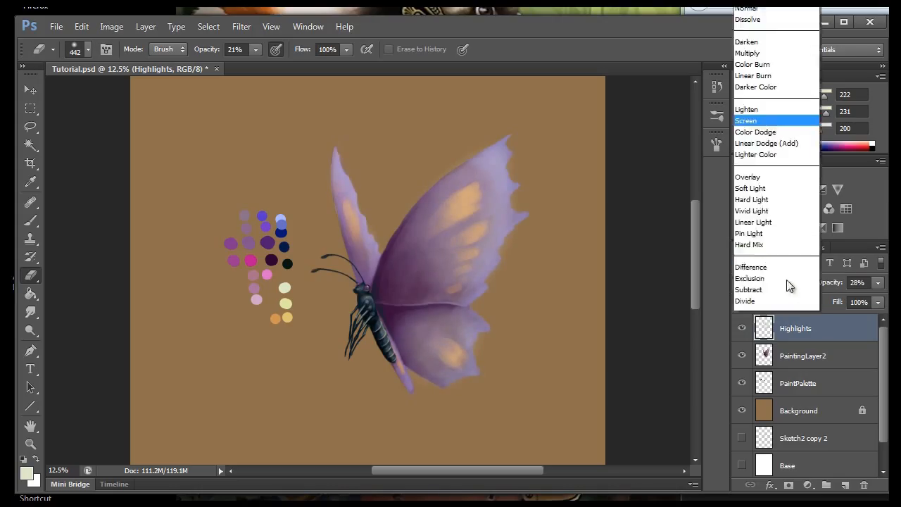
click(756, 180)
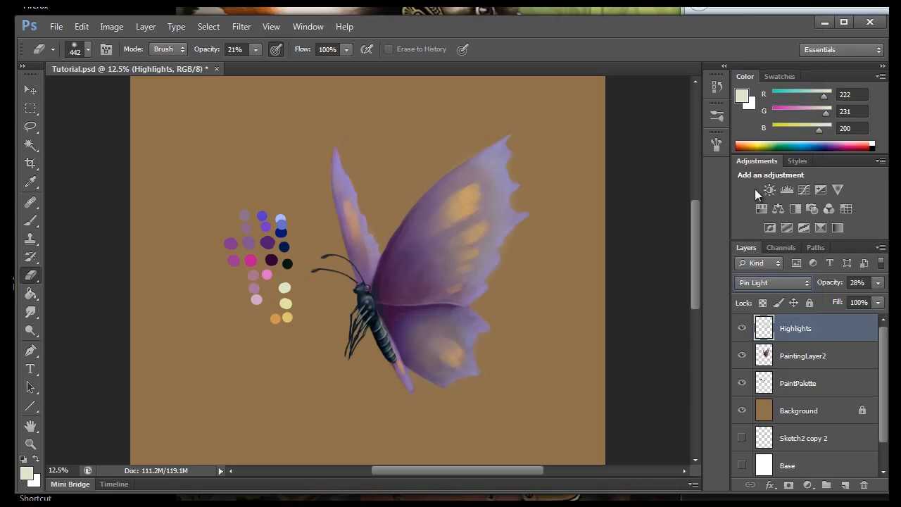
click(877, 282)
mouse_move(855, 297)
mouse_down()
mouse_move(876, 295)
mouse_move(879, 303)
mouse_move(846, 299)
mouse_move(881, 316)
mouse_move(837, 297)
mouse_up()
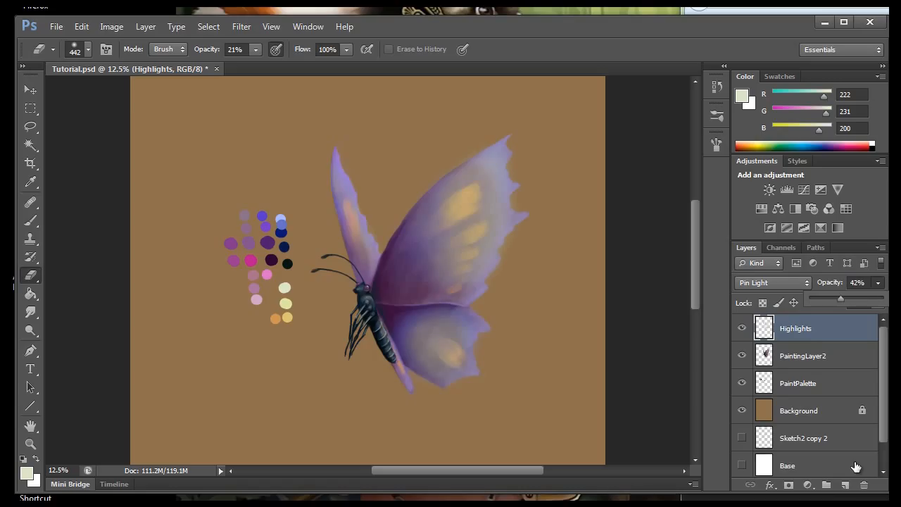
click(812, 325)
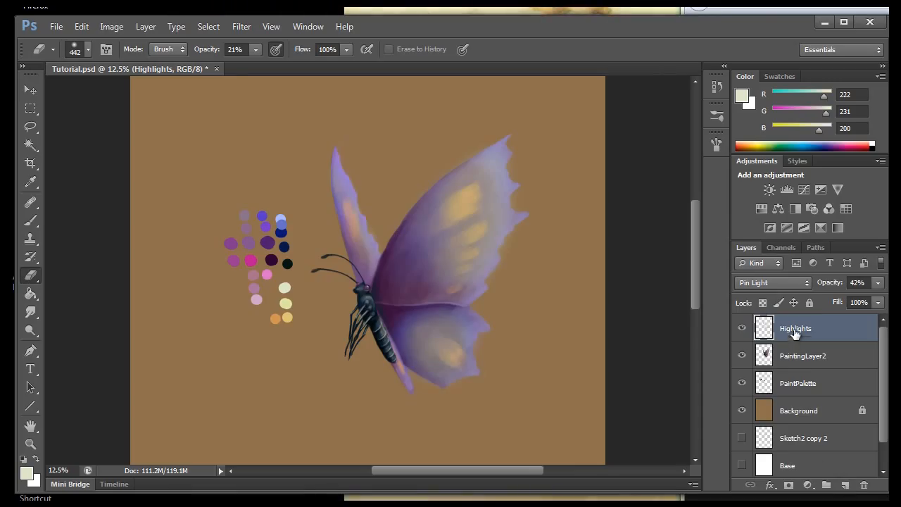
Add a new layer above the Highlights layer and name it Shadows.
click(801, 363)
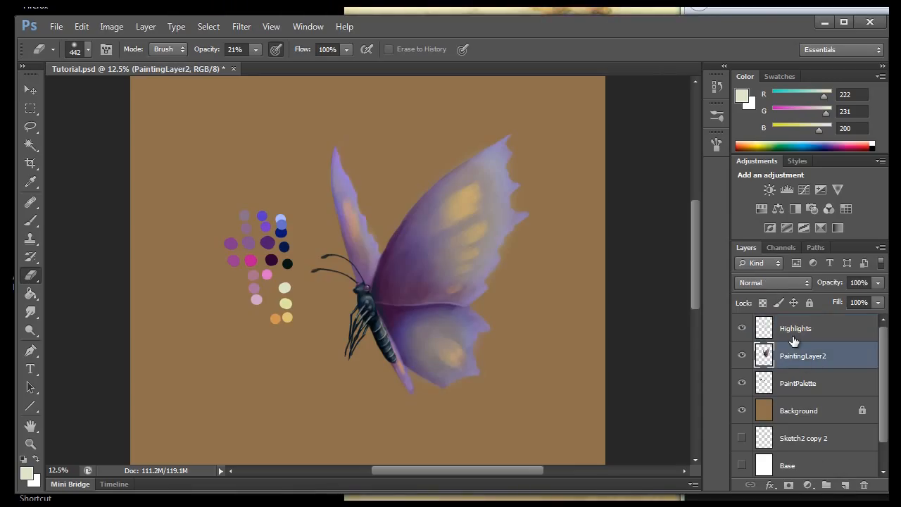
click(793, 340)
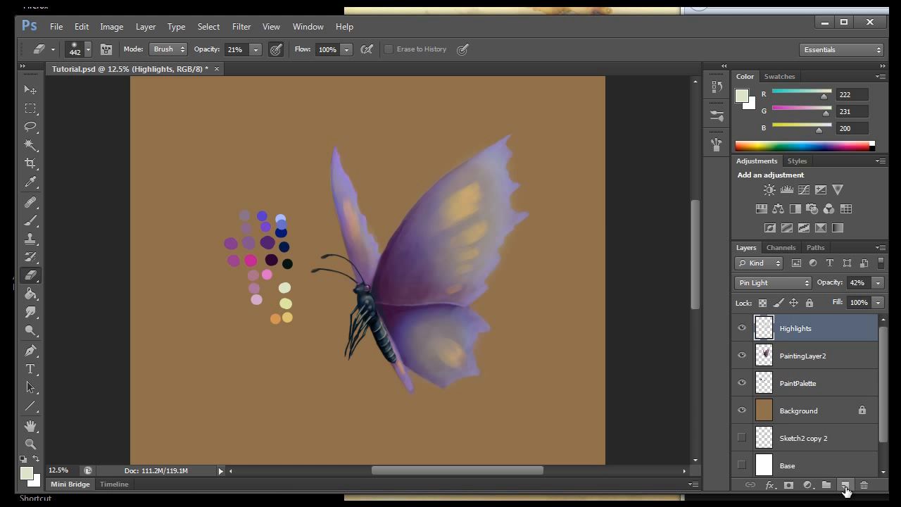
click(845, 491)
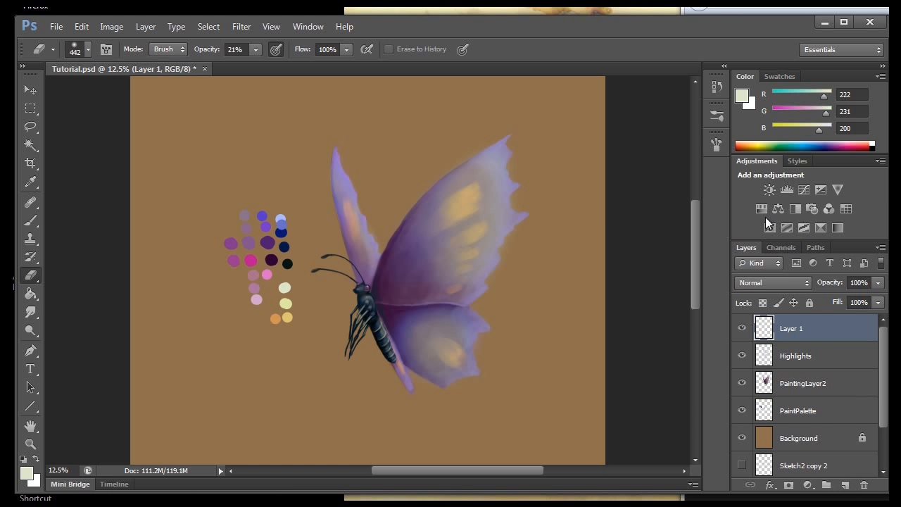
right_click(789, 328)
key(Escape)
double_click(789, 328)
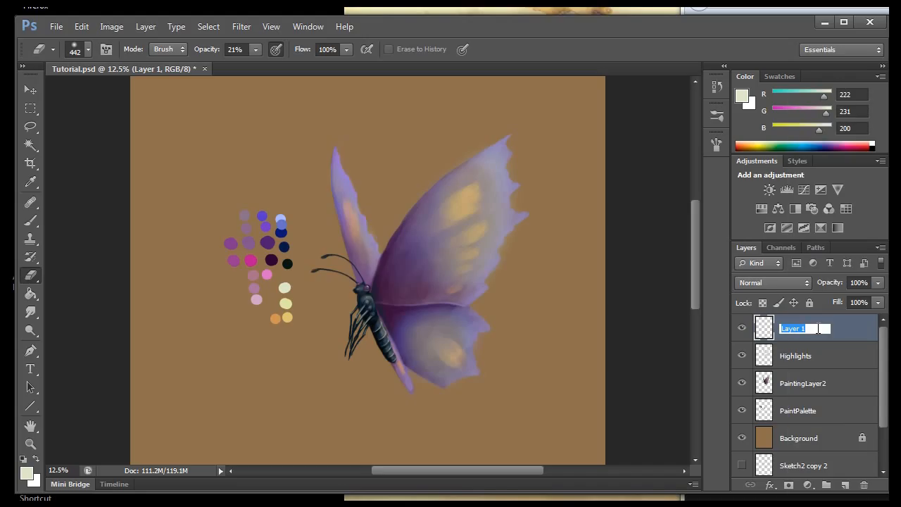
text(Shadows)
key(Return)
Set the Shadows layer's blend mode to Multiply.
click(775, 283)
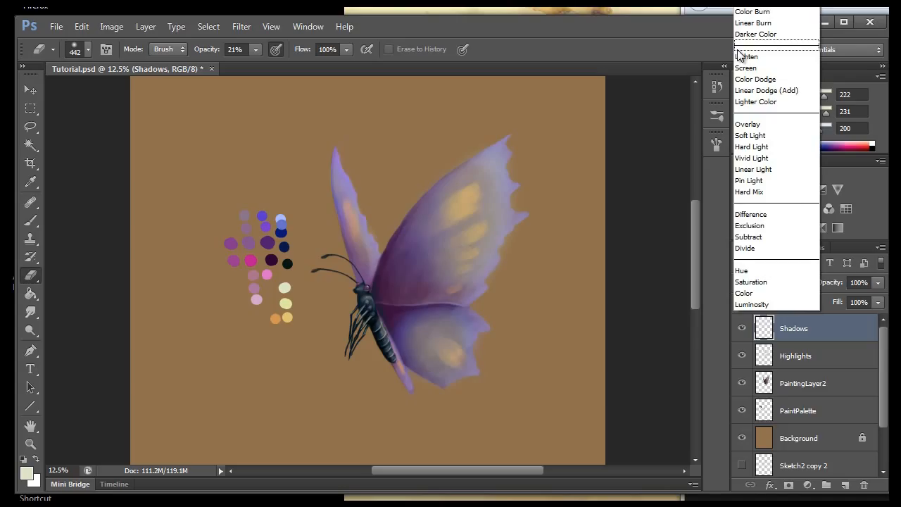
click(752, 1)
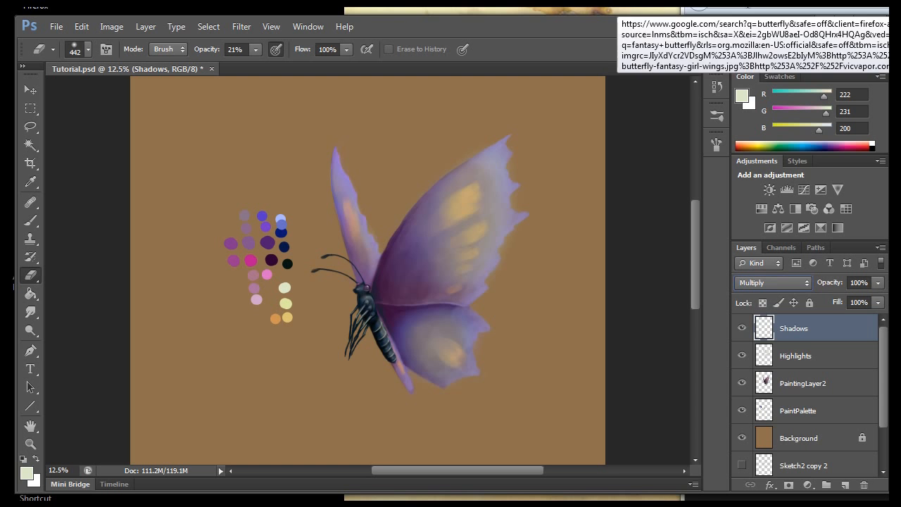
click(778, 282)
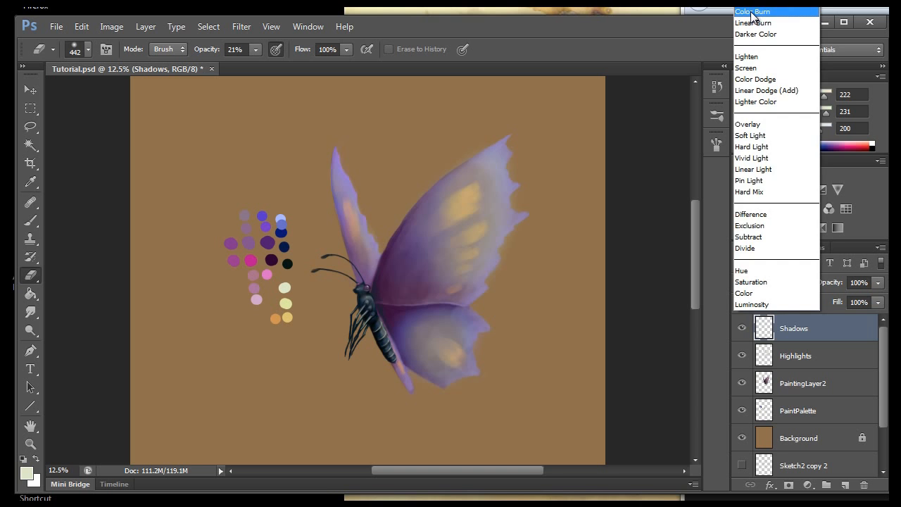
click(678, 25)
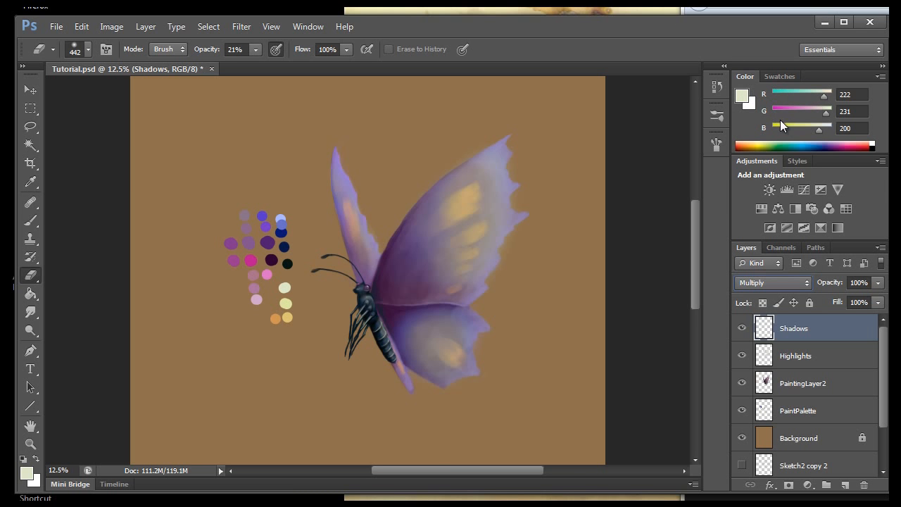
Sample the darkest purple palette swatch and adjust the colour to a reddish brown with R 112, G 30, B 12.
click(30, 182)
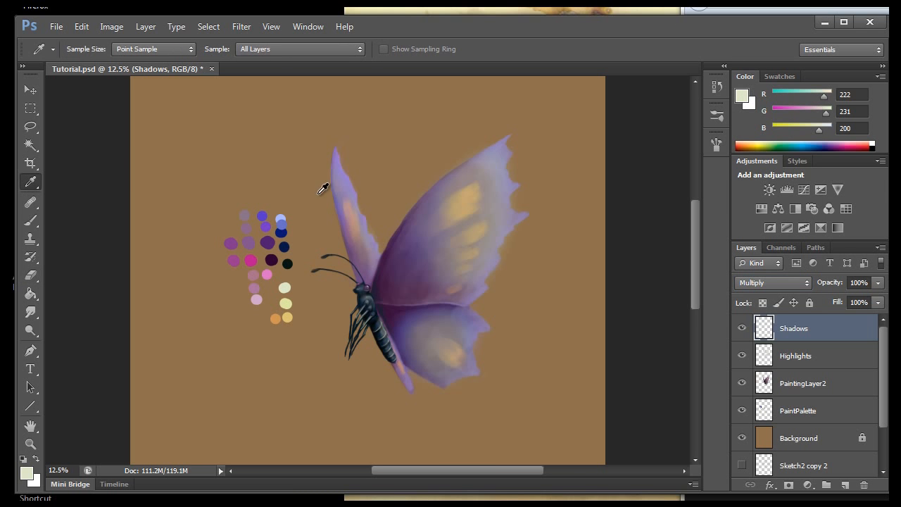
click(272, 259)
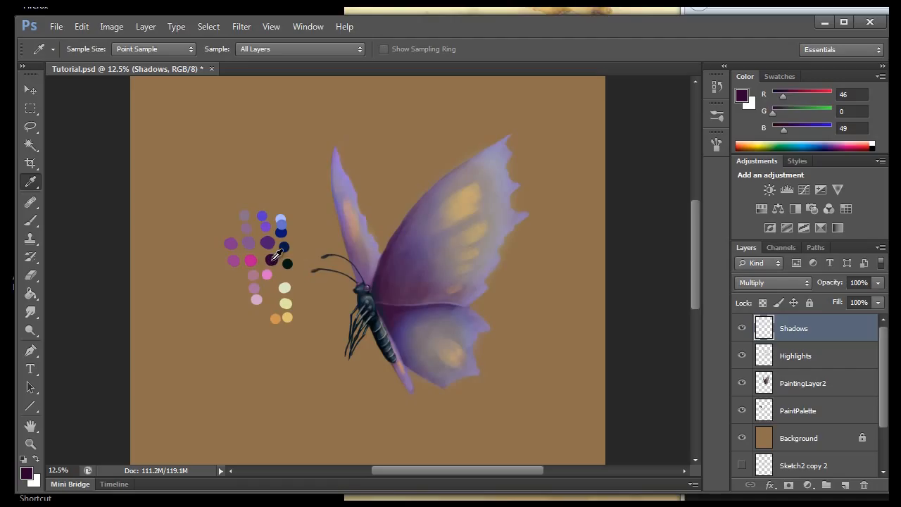
mouse_move(784, 95)
mouse_down()
mouse_move(798, 96)
mouse_move(789, 108)
mouse_move(798, 95)
mouse_move(780, 96)
mouse_move(804, 95)
mouse_move(786, 109)
mouse_move(798, 95)
mouse_up()
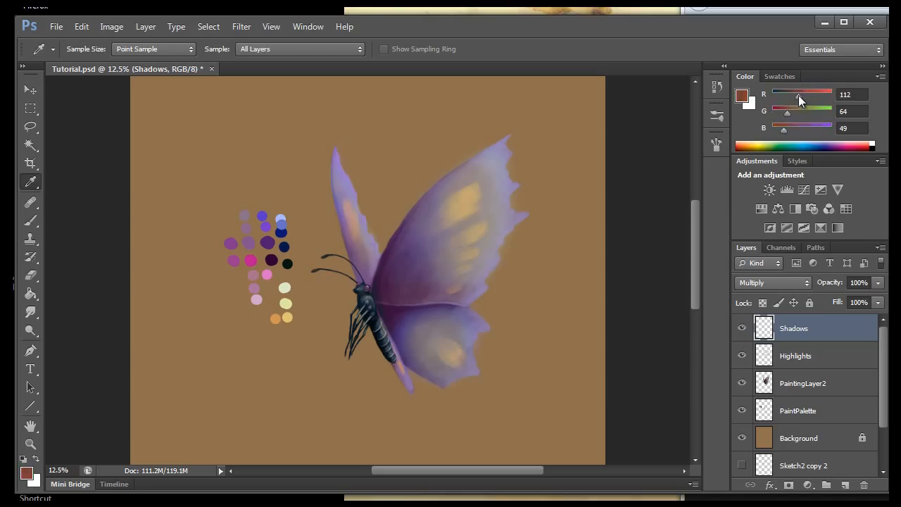
drag(778, 129, 779, 111)
click(783, 108)
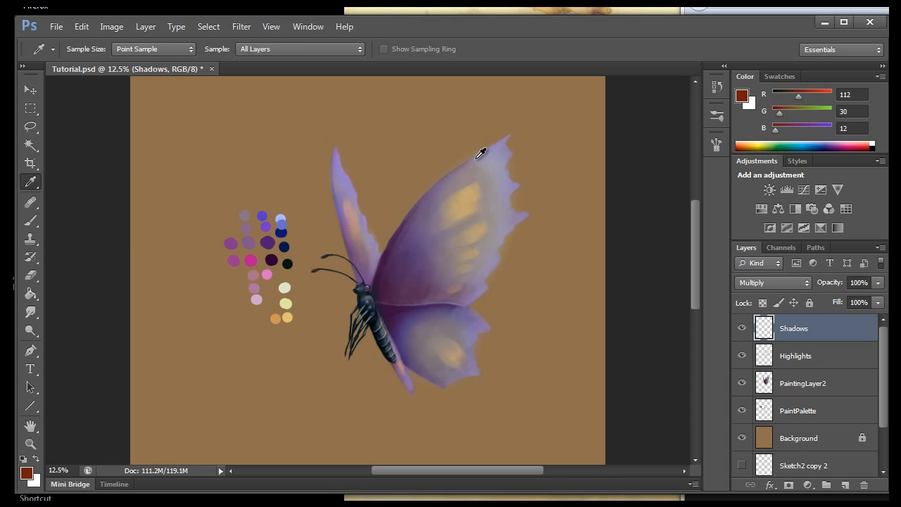
Switch to the Brush tool and set its soft round tip to 40 px.
click(32, 221)
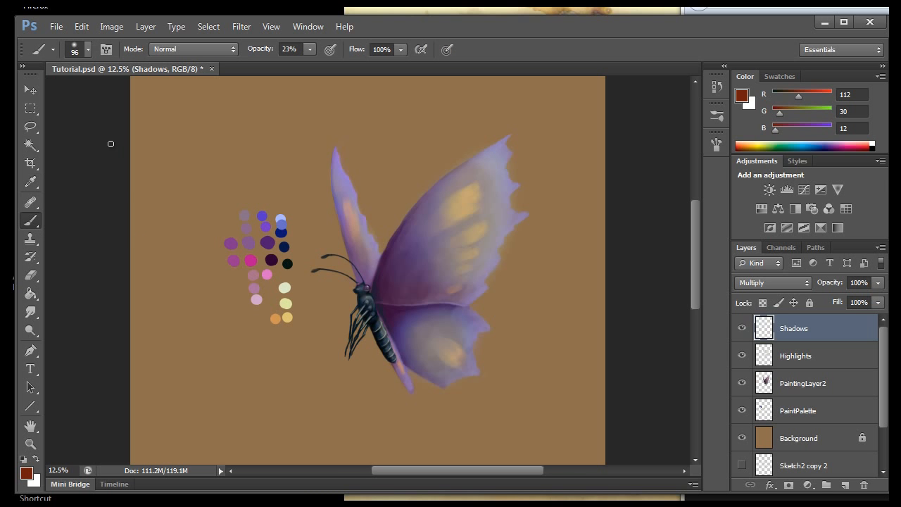
click(76, 48)
drag(129, 94, 65, 91)
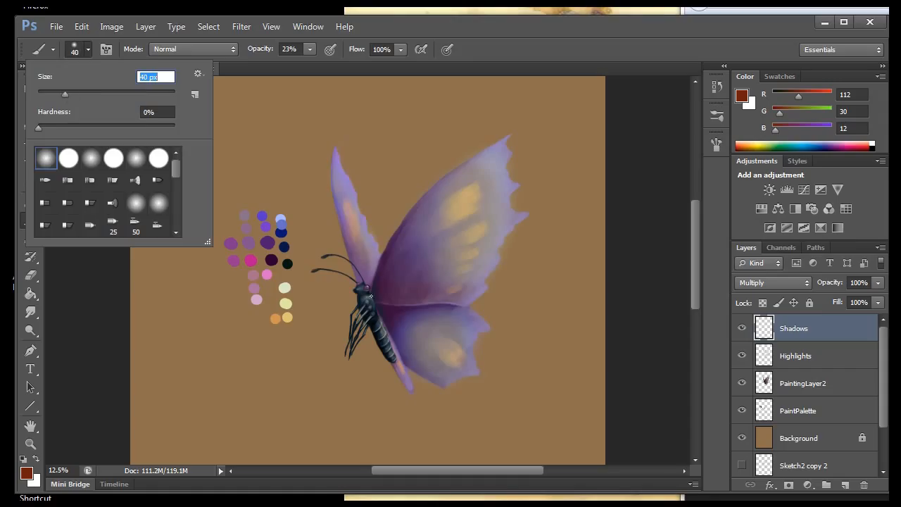
Try a thin vein stroke across the large upper wing at 23% brush opacity and undo it.
click(381, 291)
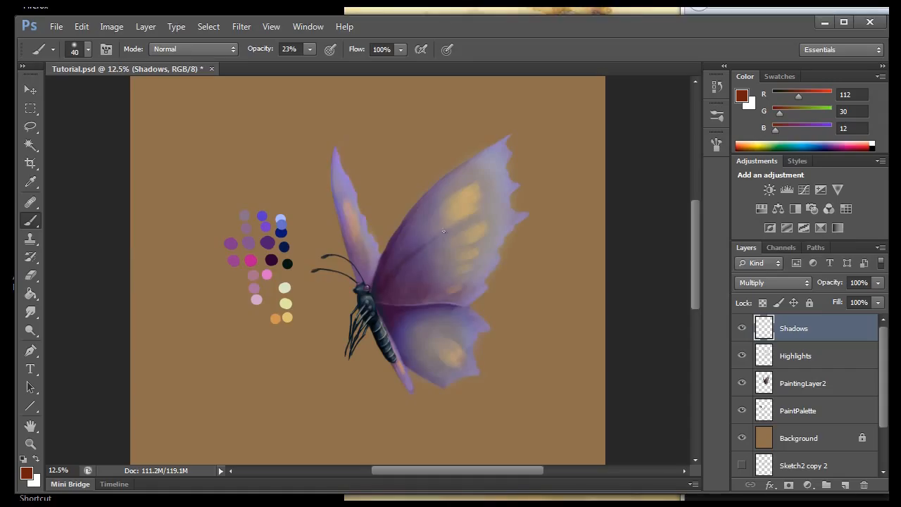
drag(497, 201, 502, 198)
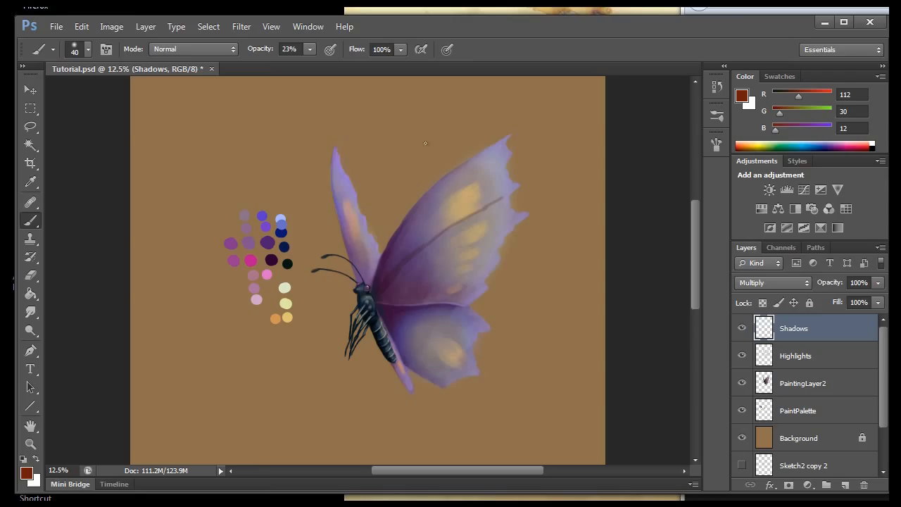
click(82, 26)
click(112, 42)
Try a vein stroke on the large upper wing at 100% opacity in R 143, G 30, B 91, and undo it.
drag(380, 273, 494, 198)
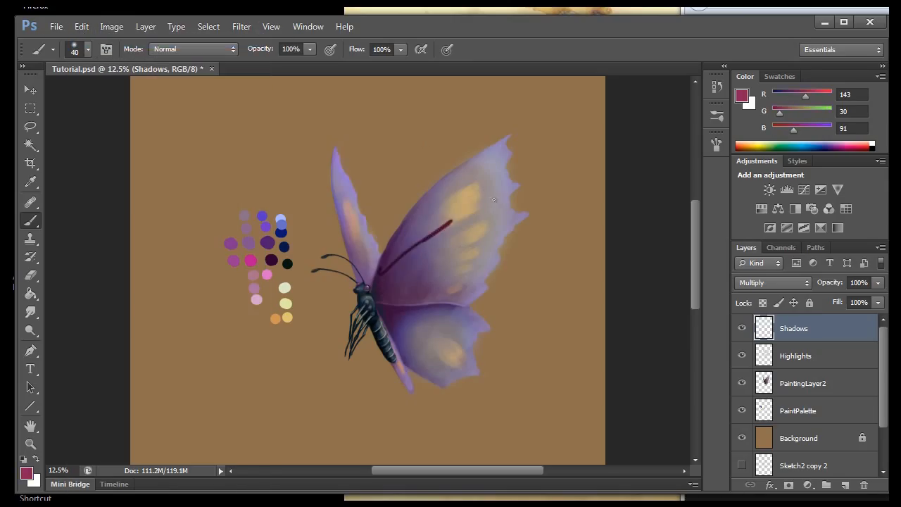
click(82, 26)
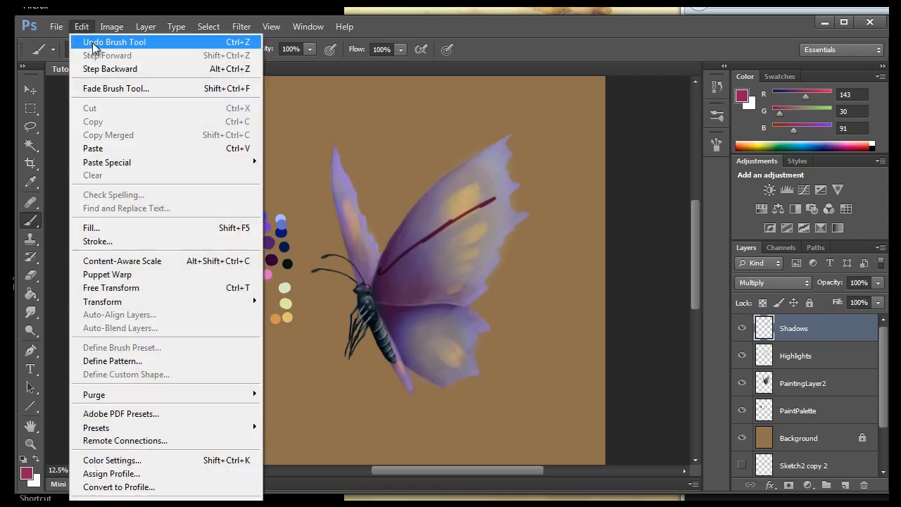
click(118, 39)
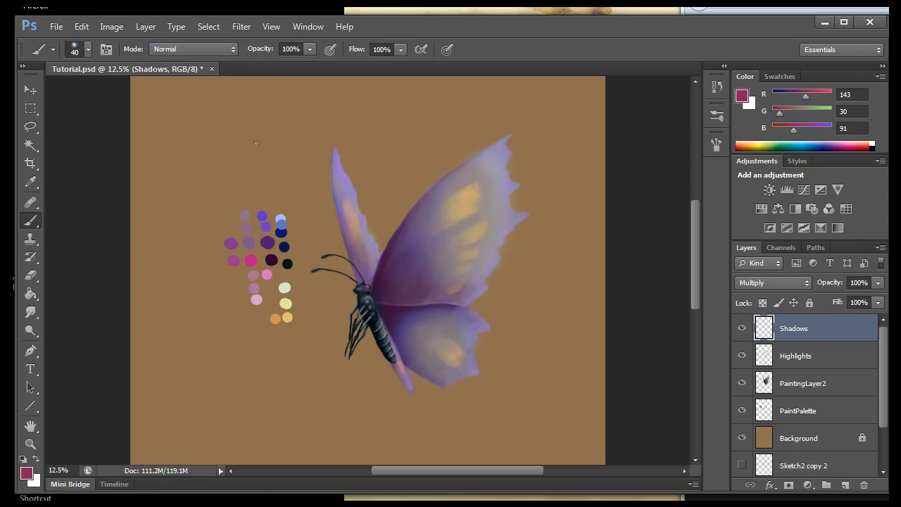
Set the brush opacity to 13%.
drag(310, 50, 247, 62)
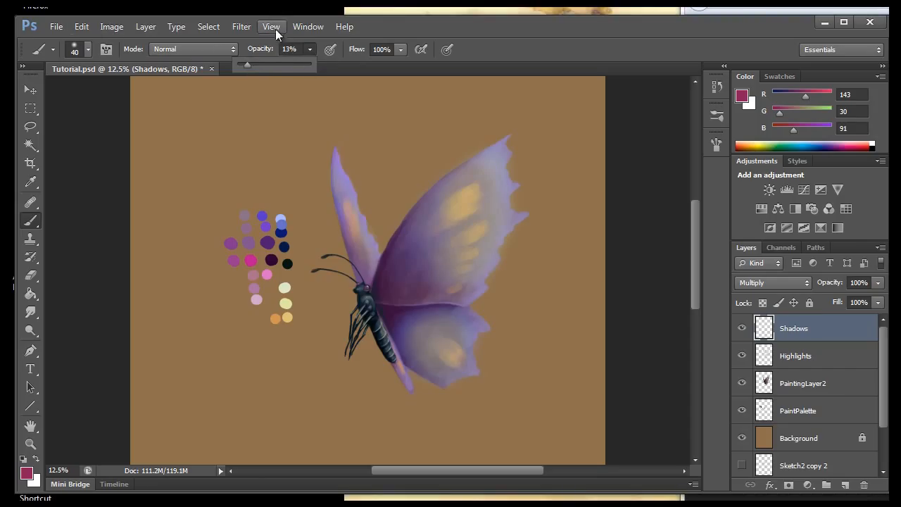
click(271, 26)
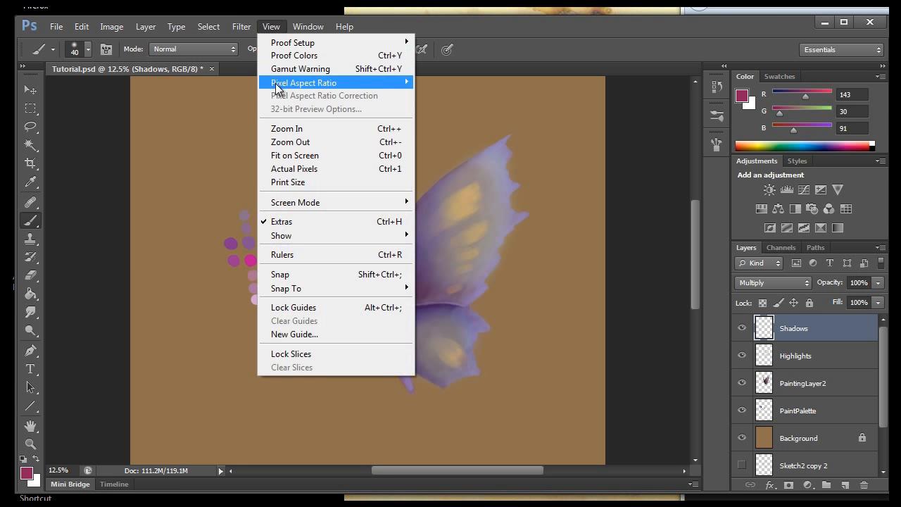
click(281, 125)
click(271, 27)
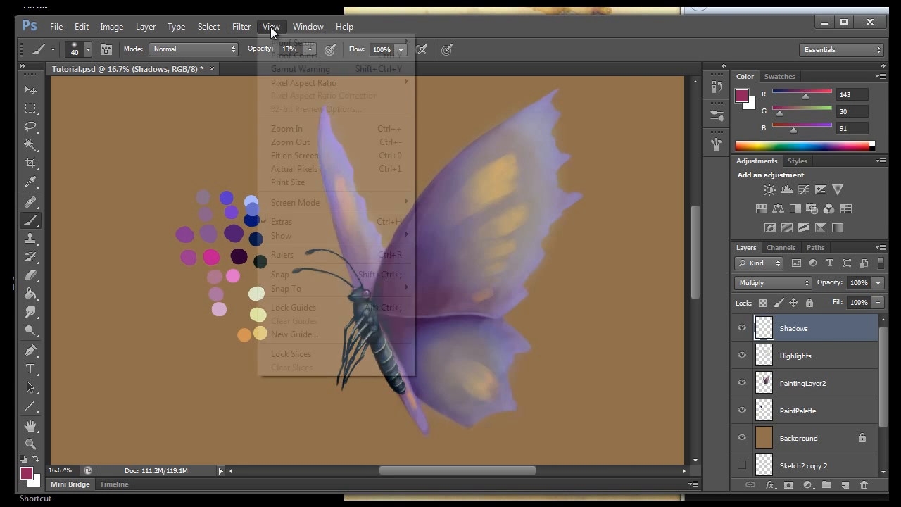
click(282, 126)
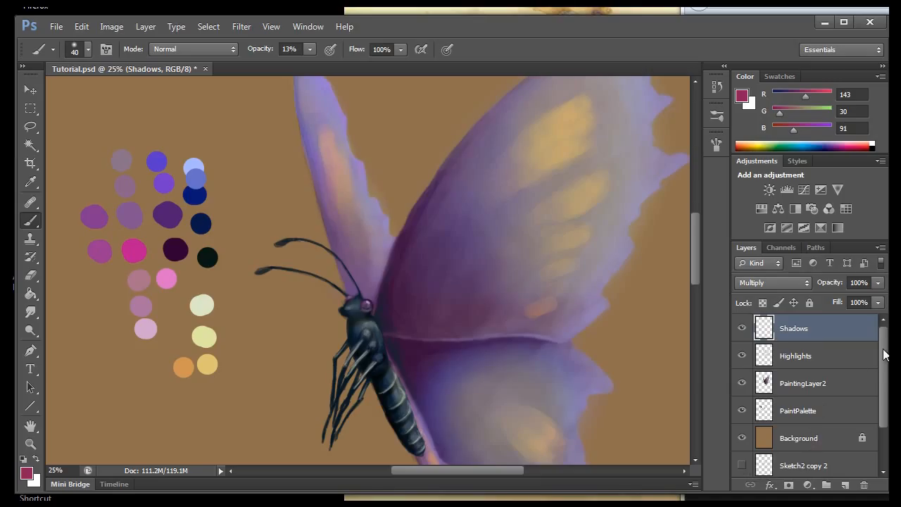
Show the Sketch2 copy 2 layer, move it to the top of the layer stack, and make Shadows the active layer.
scroll(885, 356, down, 2)
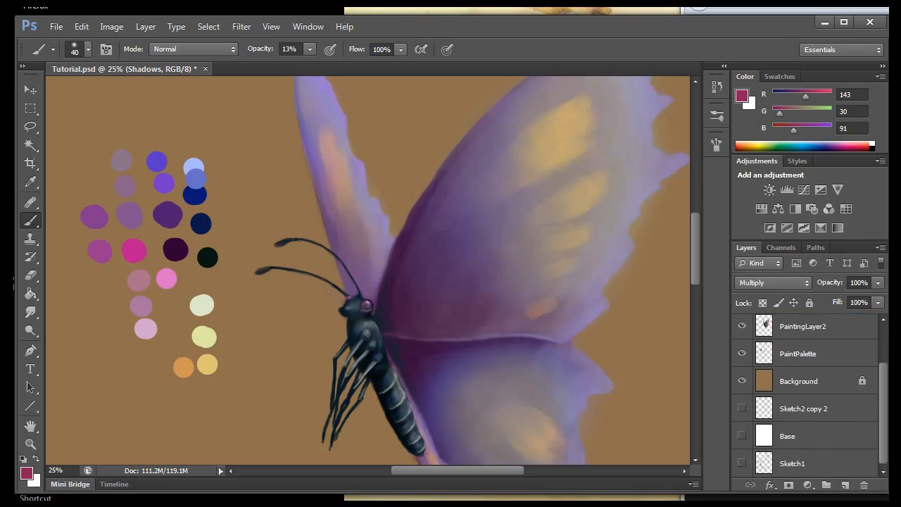
click(788, 470)
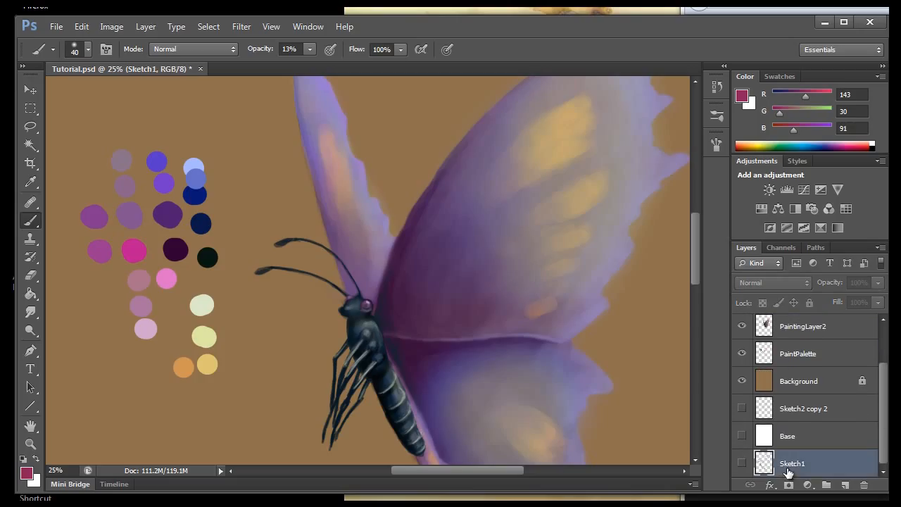
click(807, 419)
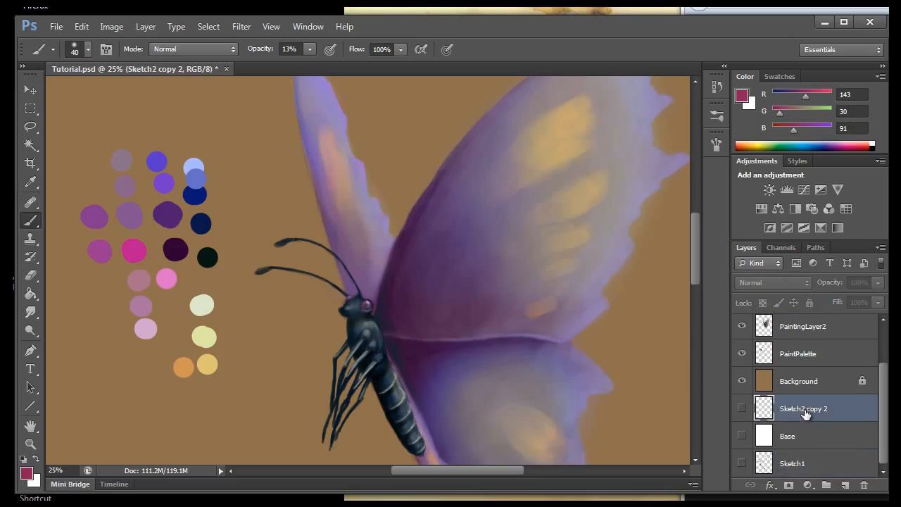
click(742, 408)
mouse_move(796, 413)
mouse_down()
mouse_move(813, 310)
mouse_move(812, 327)
mouse_up()
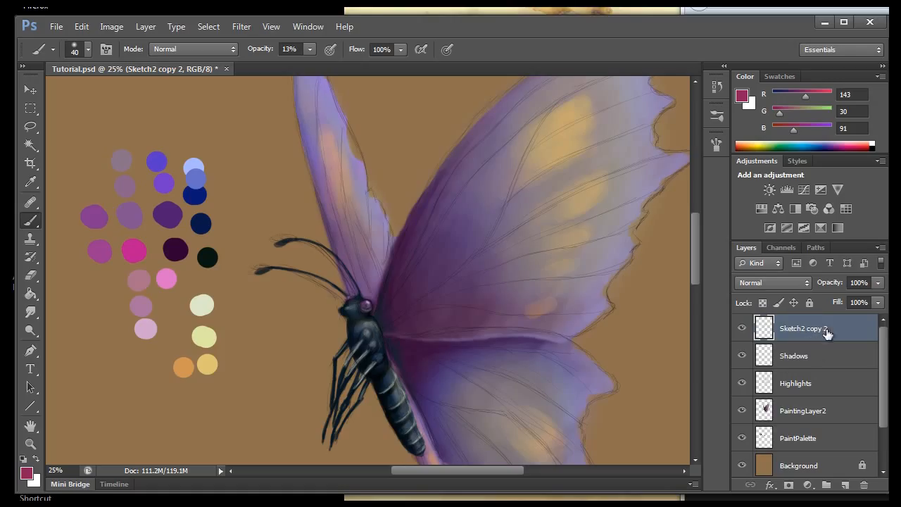
key(shift+alt+m)
click(806, 361)
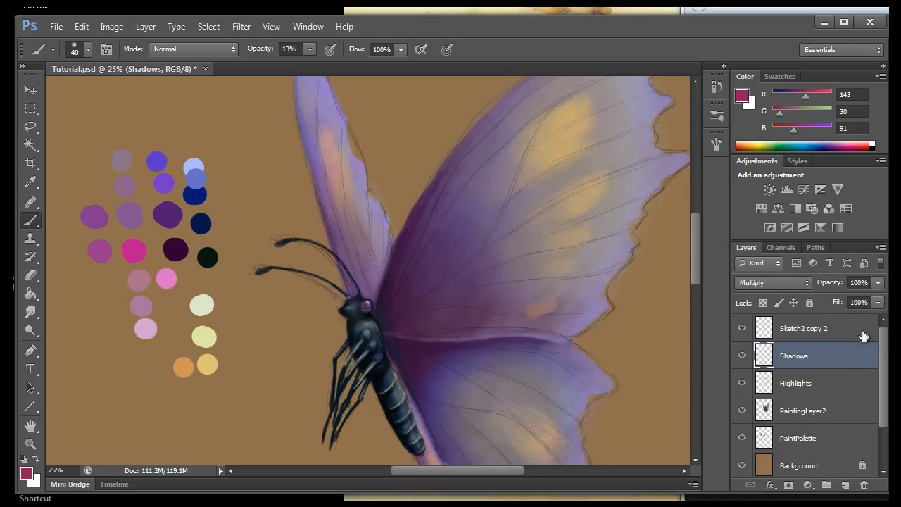
scroll(885, 350, down, 2)
scroll(841, 349, up, 2)
Try bristle and hard round brush tips at 1 px, and the first bristle tip at 50 px.
click(88, 49)
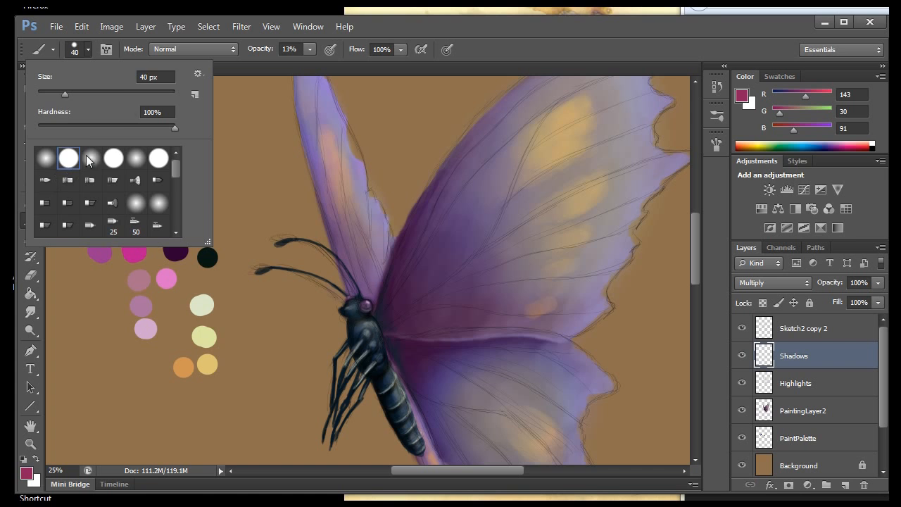
click(45, 180)
drag(50, 93, 38, 92)
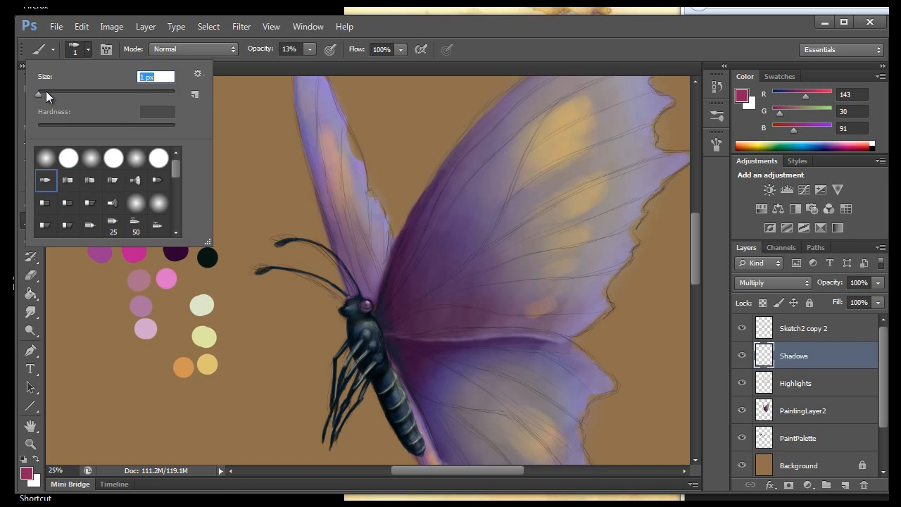
click(69, 180)
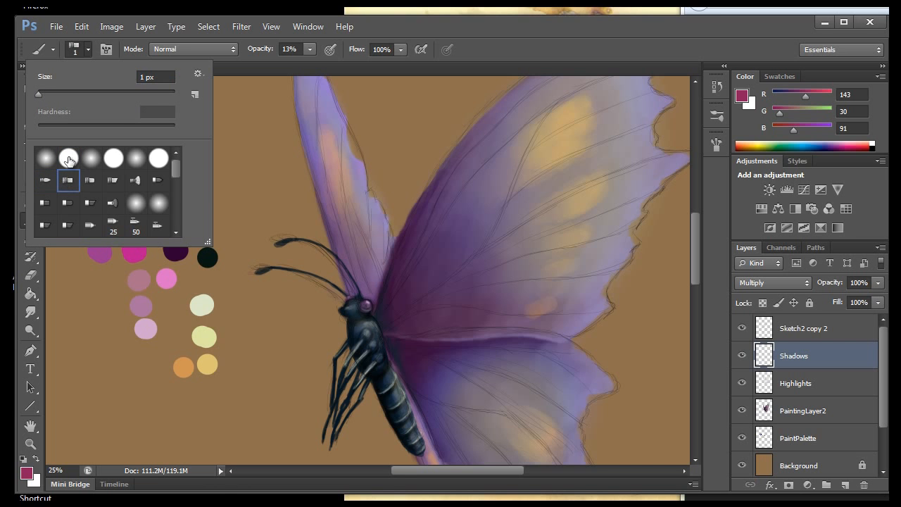
click(68, 158)
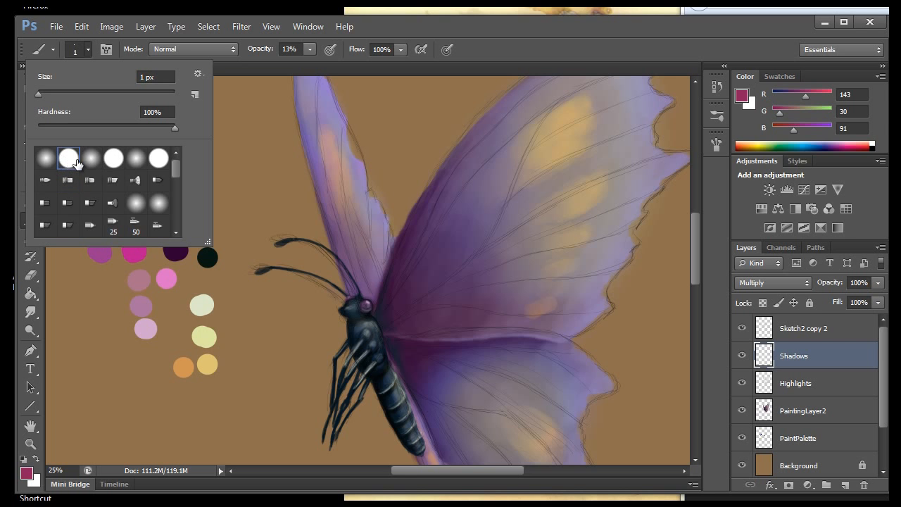
click(69, 180)
click(45, 179)
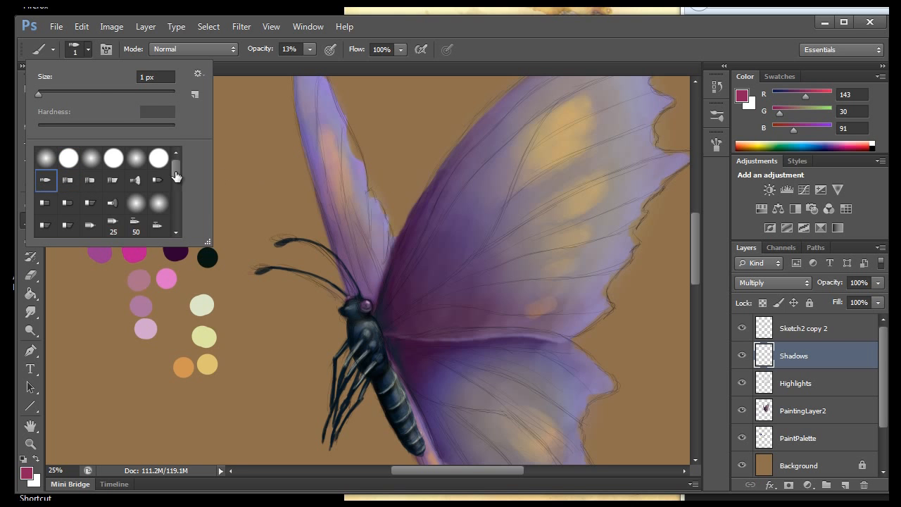
click(106, 93)
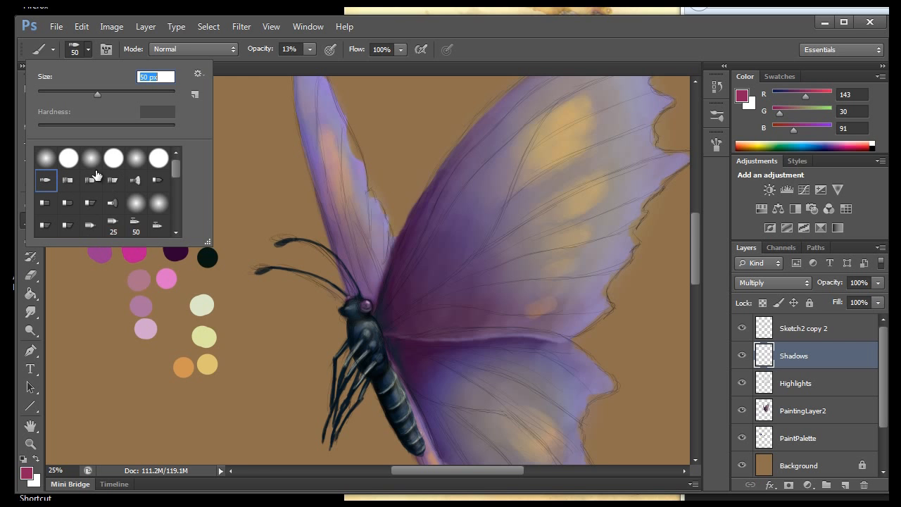
Choose the hard round brush tip with 100% hardness and set its size to 82 px.
click(51, 163)
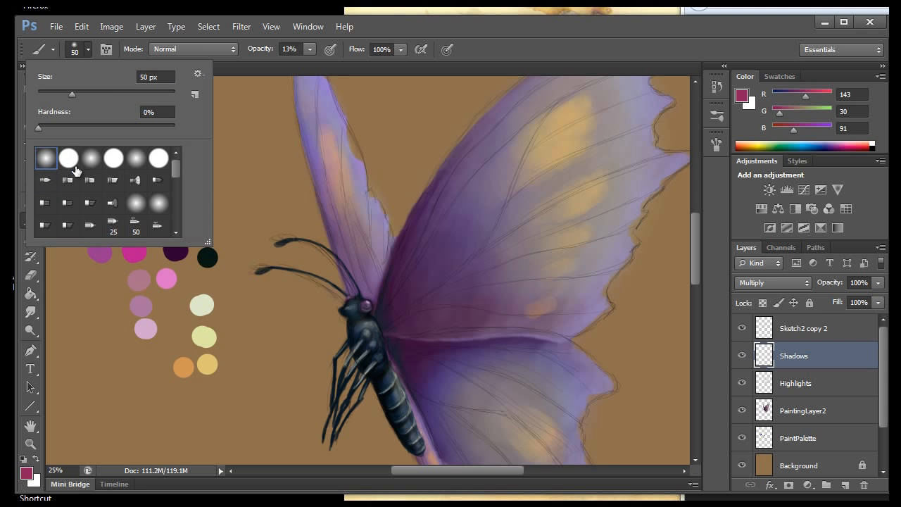
click(69, 156)
drag(73, 95, 94, 96)
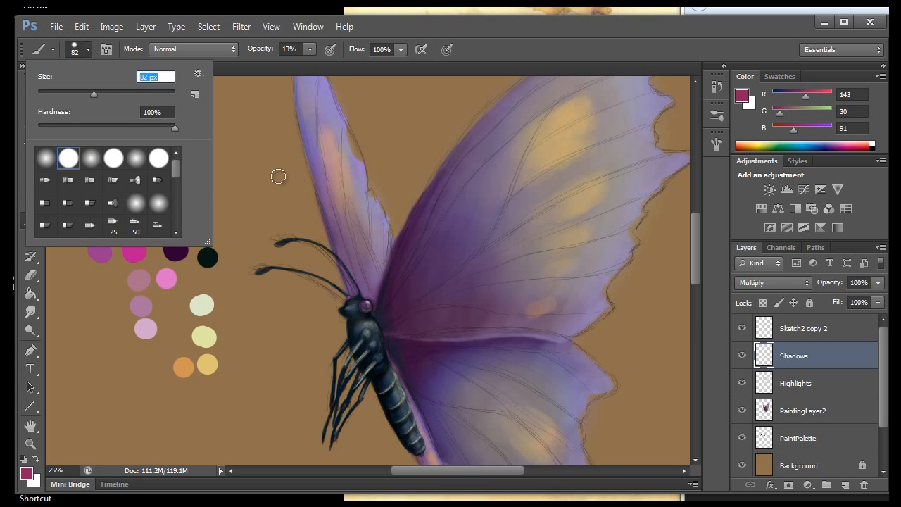
Set the brush tip's spacing to 1% and its hardness to 0%.
click(714, 145)
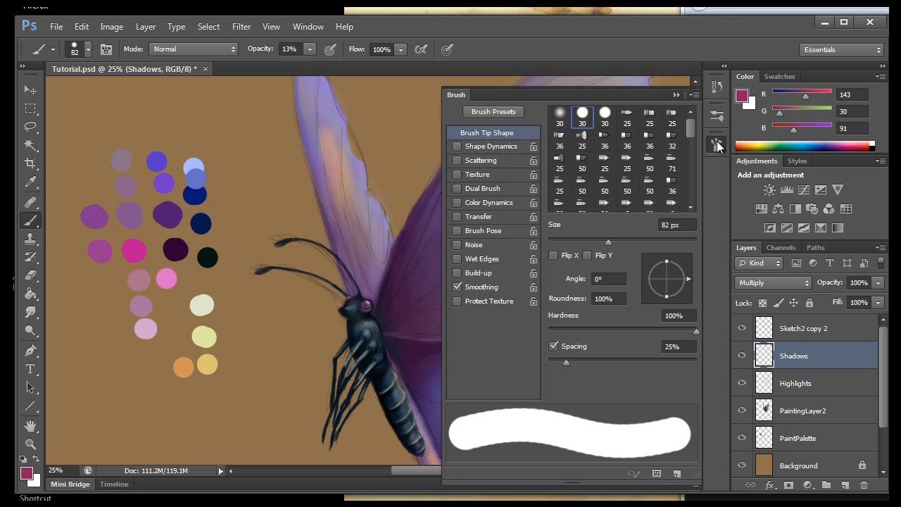
click(716, 146)
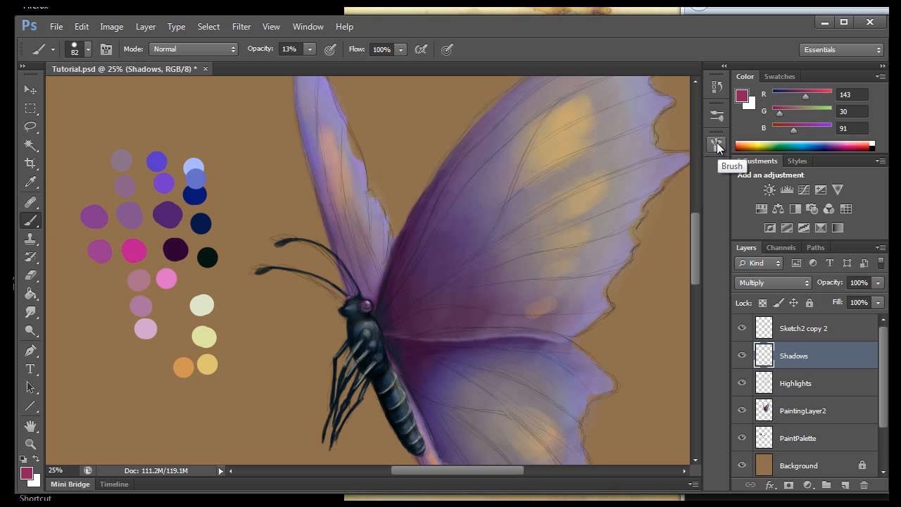
click(713, 145)
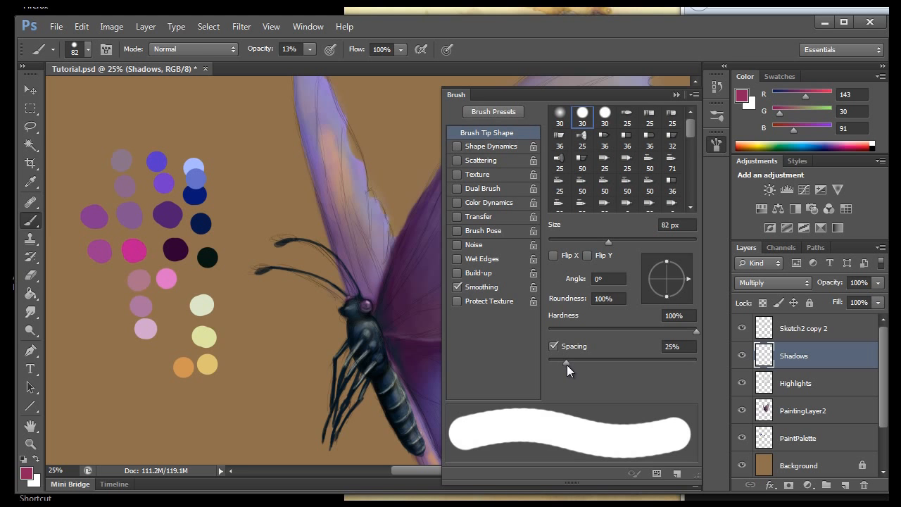
drag(564, 361, 546, 363)
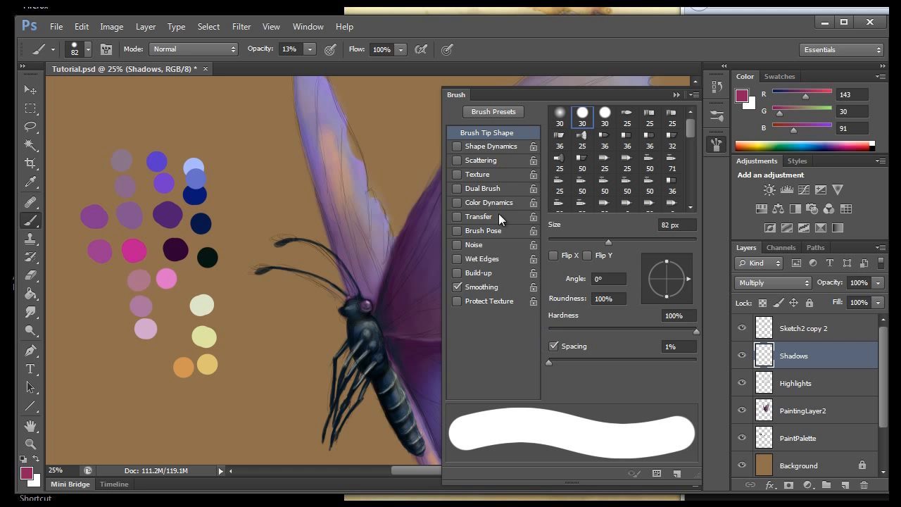
mouse_move(549, 330)
mouse_down()
mouse_move(578, 330)
mouse_move(549, 328)
mouse_up()
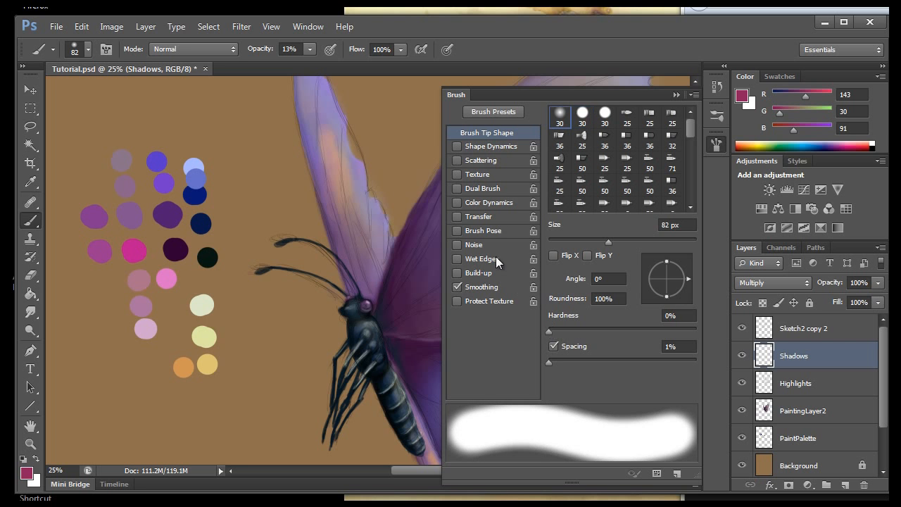
Turn on pen pressure control for the brush opacity and undo a trial stroke between the two upper wings.
click(487, 146)
click(328, 50)
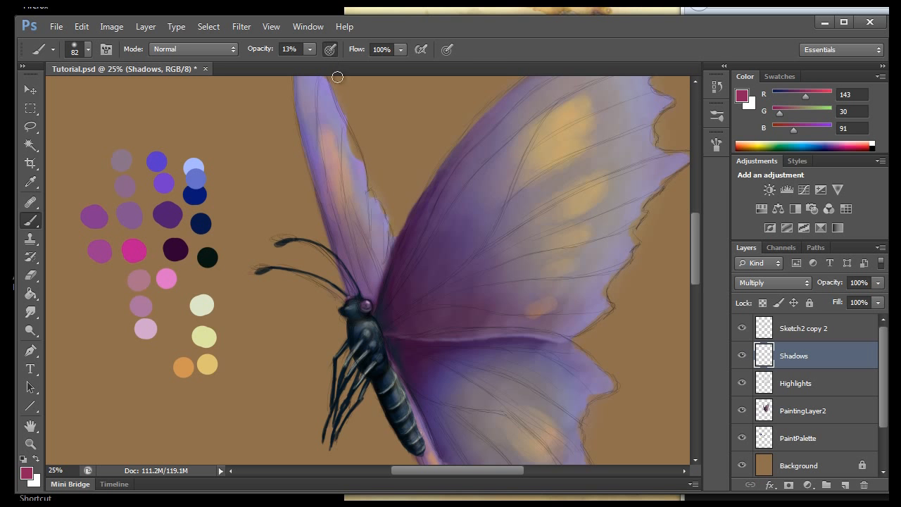
drag(365, 99, 413, 214)
click(82, 26)
click(93, 39)
scroll(336, 41, down, 1)
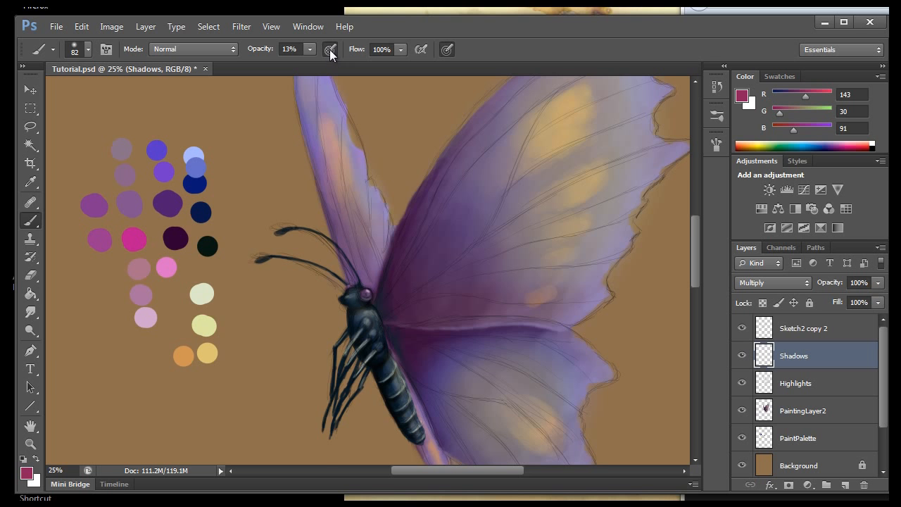
Make Sketch2 copy 2 the active layer and raise the brush opacity to 100%.
scroll(695, 225, up, 5)
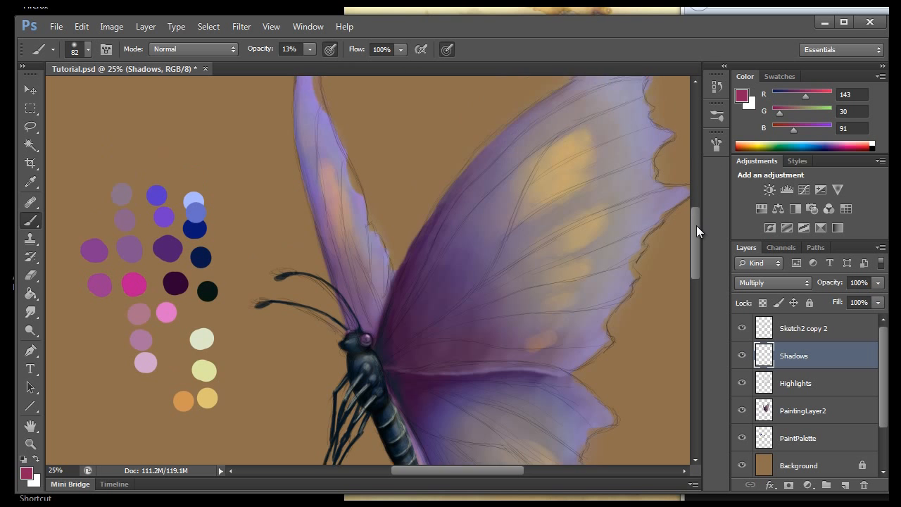
scroll(695, 213, down, 1)
key(alt+bracketright)
click(310, 48)
drag(315, 66, 387, 66)
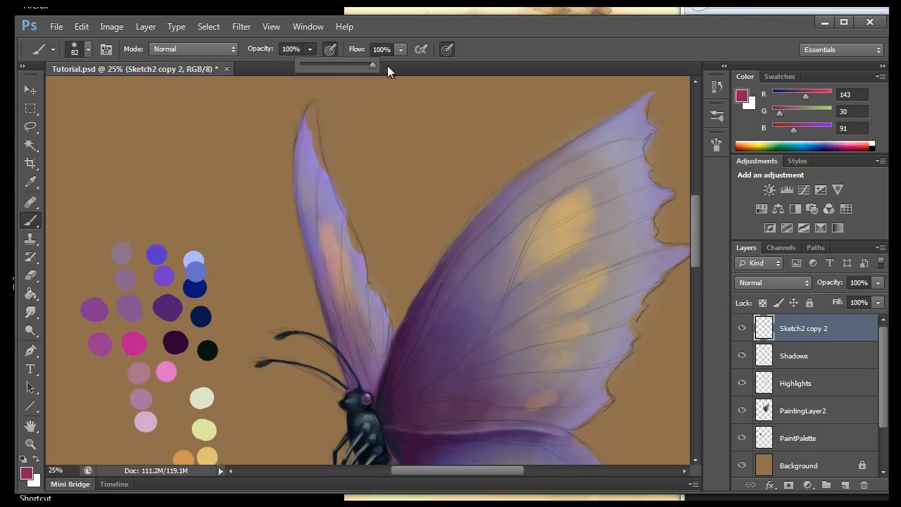
Paint horizontal test strokes above the colour palette, comparing pressure-controlled brush size with pressure-controlled opacity.
click(111, 176)
drag(110, 176, 215, 175)
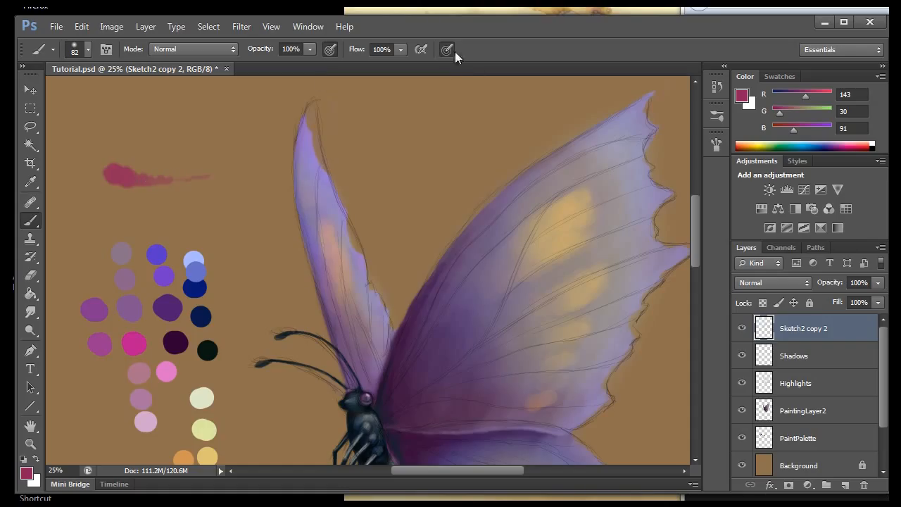
mouse_move(139, 188)
mouse_down()
mouse_move(120, 197)
mouse_move(150, 205)
mouse_move(214, 199)
mouse_up()
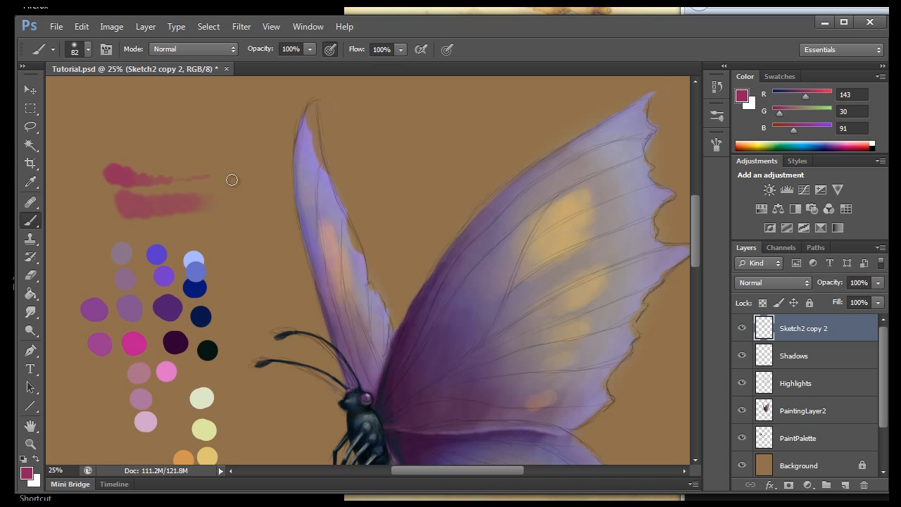
drag(138, 152, 234, 153)
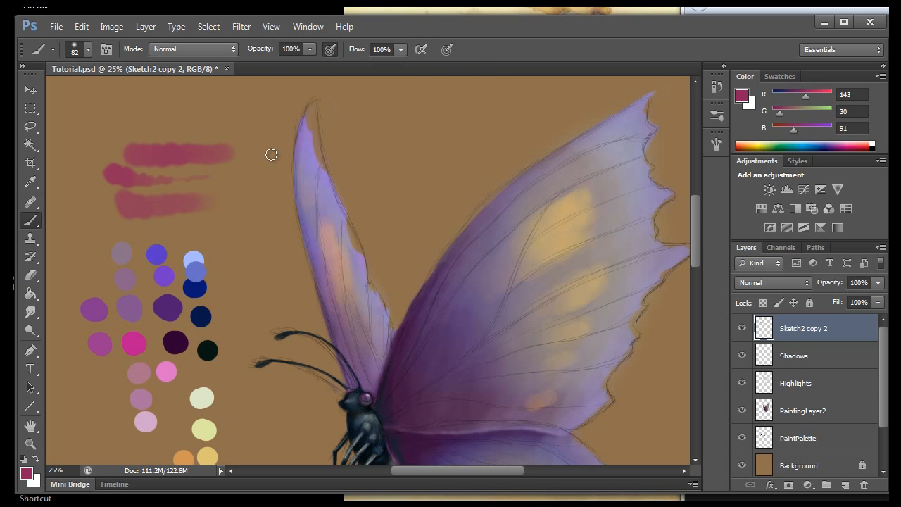
click(449, 49)
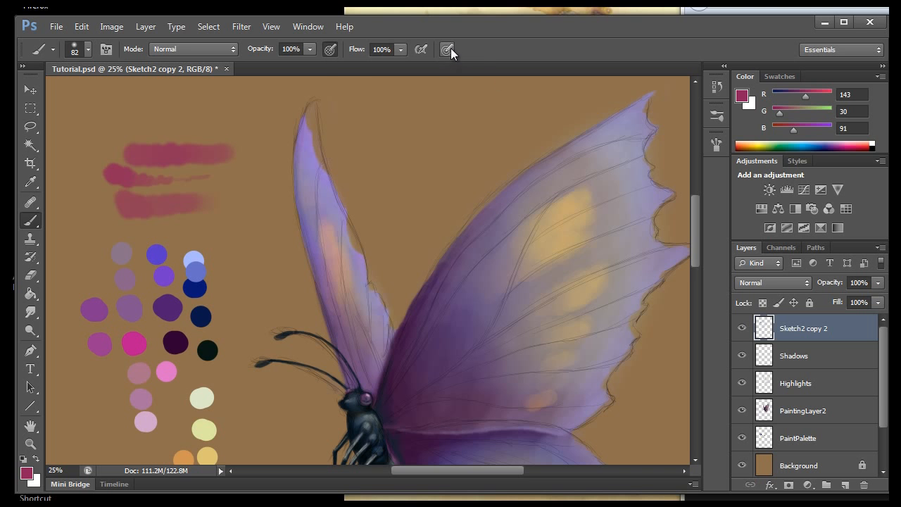
click(328, 50)
drag(127, 123, 304, 116)
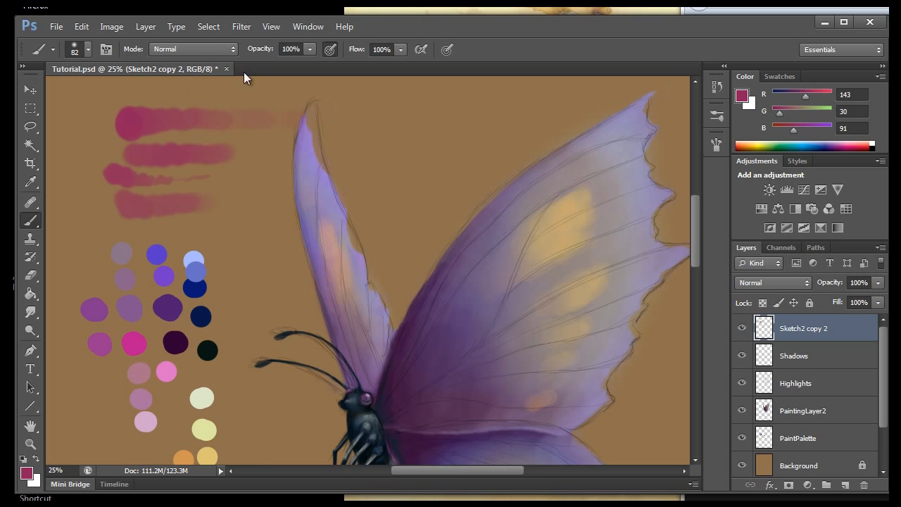
Step back the last test stroke and erase the remaining ones above the palette with the eraser at 100% opacity.
click(92, 27)
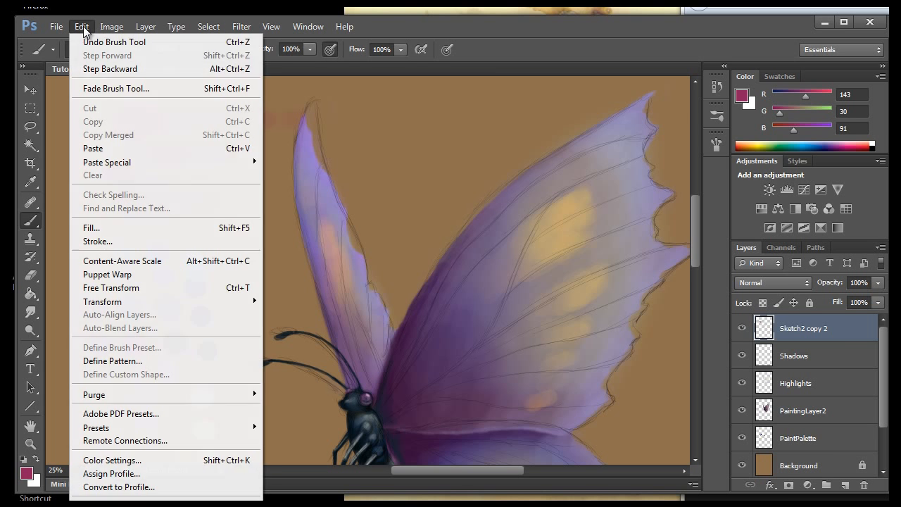
click(92, 67)
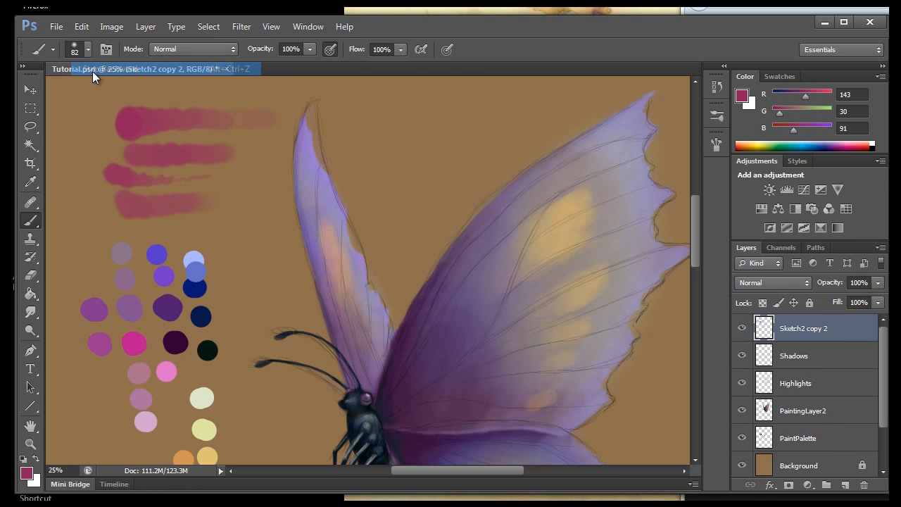
click(30, 275)
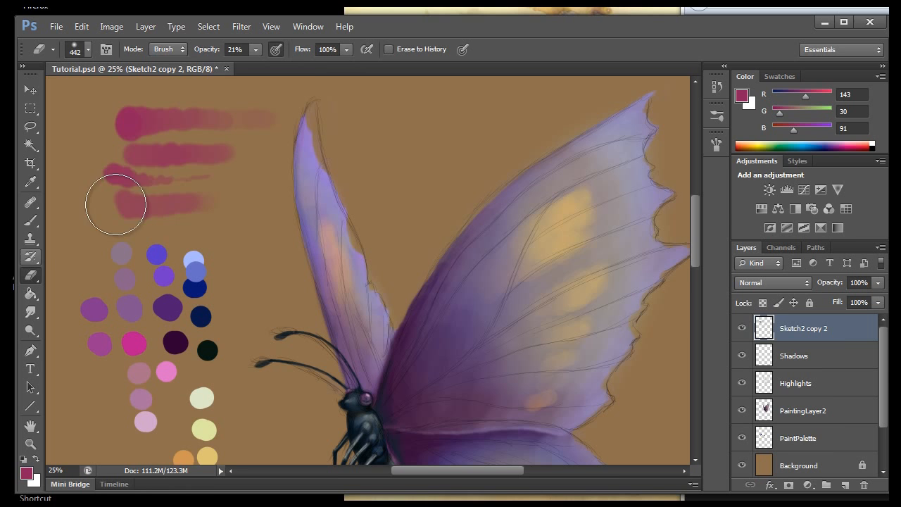
click(256, 50)
drag(261, 64, 314, 65)
mouse_move(220, 115)
mouse_down()
mouse_move(119, 116)
mouse_move(193, 124)
mouse_move(107, 136)
mouse_move(107, 165)
mouse_move(173, 209)
mouse_move(189, 175)
mouse_move(150, 121)
mouse_move(204, 106)
mouse_up()
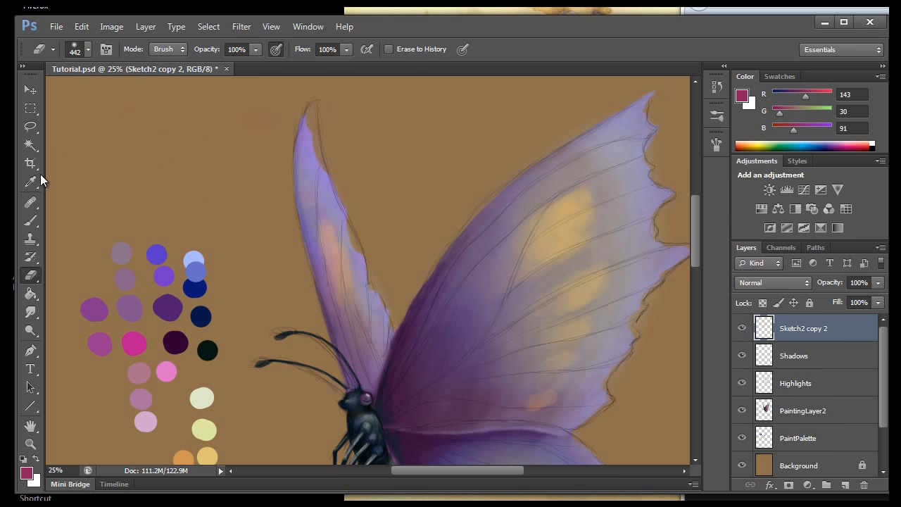
Return to the Brush tool at 16 px and make Shadows the active layer.
click(31, 220)
click(87, 49)
drag(62, 92, 48, 94)
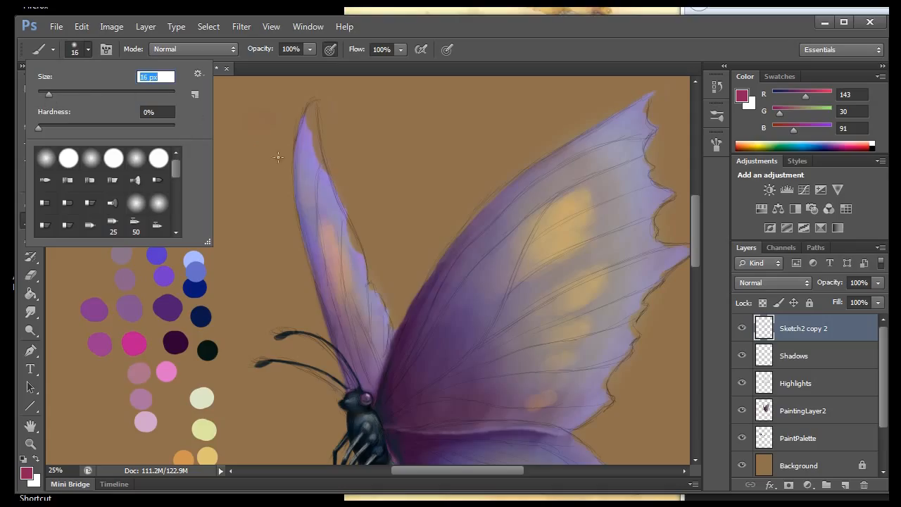
click(807, 329)
click(793, 360)
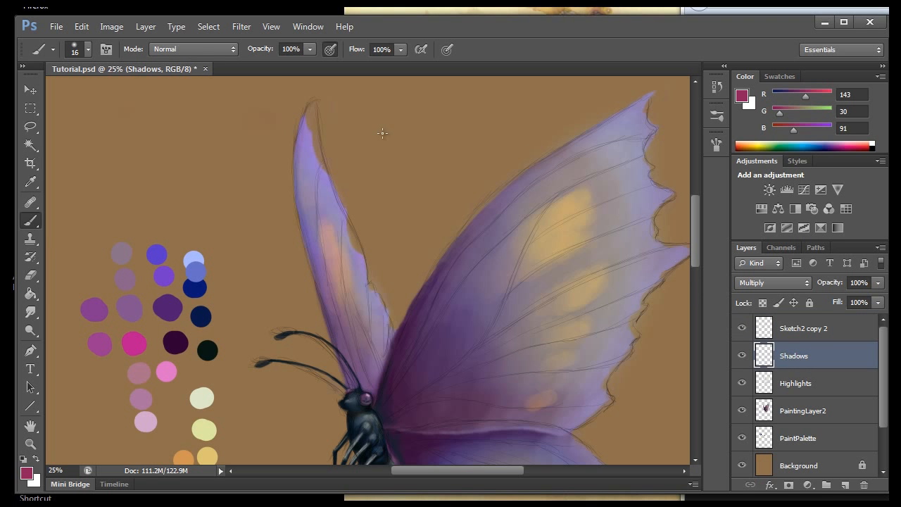
Try a full-opacity vein stroke at the base of the large upper wing on the Shadows layer and undo it.
click(271, 26)
click(278, 129)
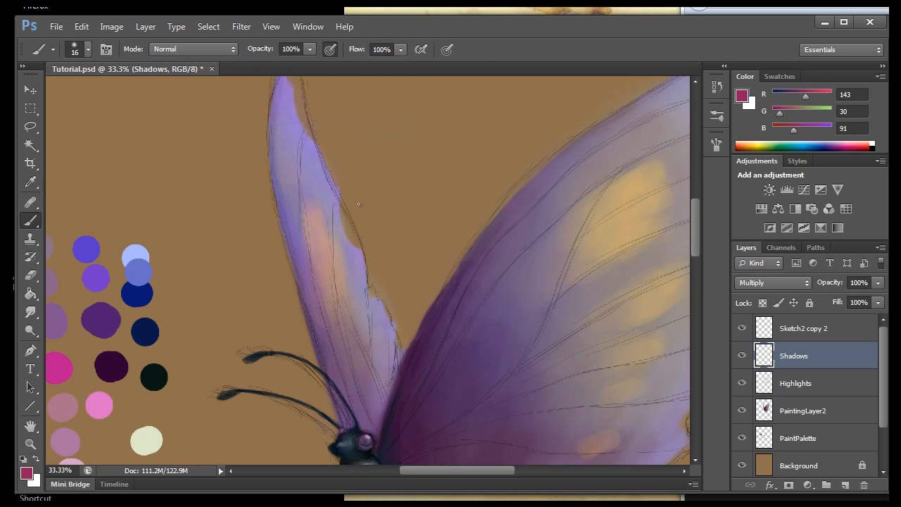
drag(693, 249, 701, 280)
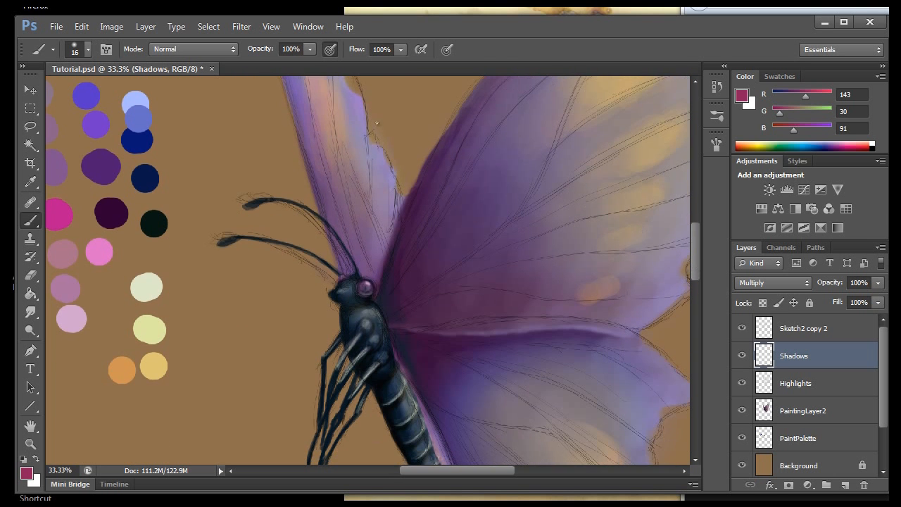
click(280, 29)
click(281, 141)
click(271, 26)
click(285, 141)
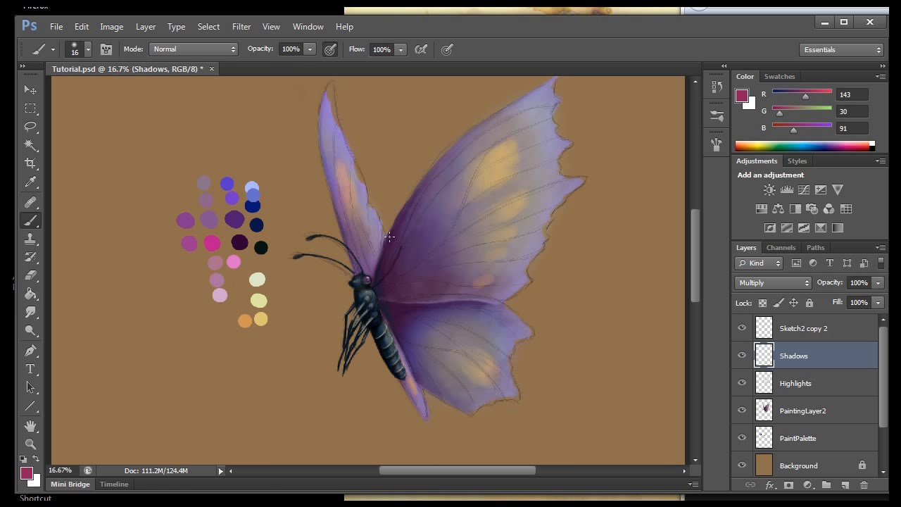
click(82, 26)
click(105, 40)
Set the brush opacity to 18% and paint shadow veins along the sketch lines of the large upper wing.
click(309, 49)
drag(252, 66, 249, 66)
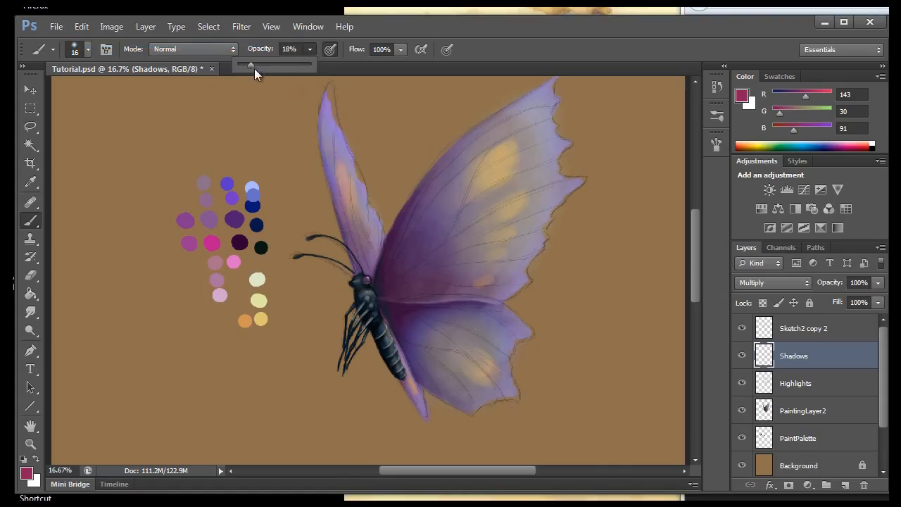
click(392, 269)
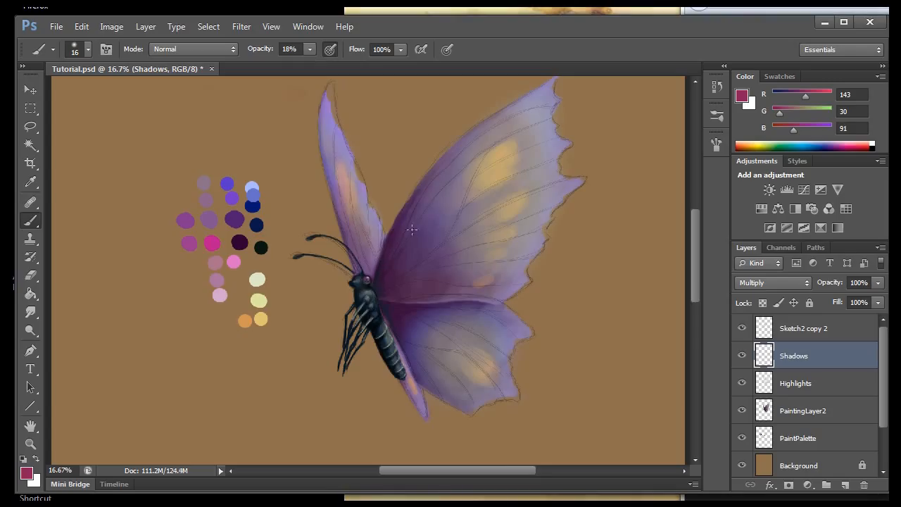
drag(408, 234, 454, 177)
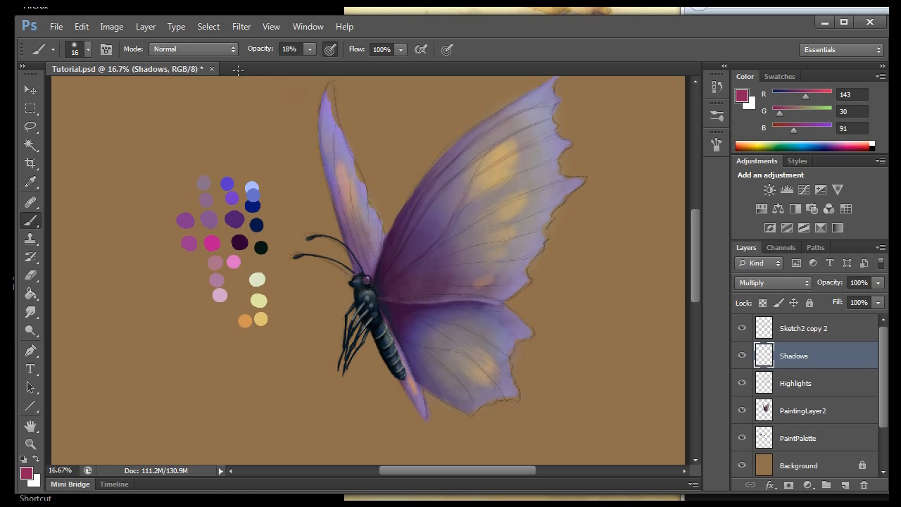
Step back the latest brush strokes and erase shading on the large upper wing and the narrow far wing.
click(81, 26)
click(81, 26)
click(80, 27)
click(106, 68)
click(31, 275)
mouse_move(401, 221)
mouse_down()
mouse_move(466, 213)
mouse_move(444, 227)
mouse_move(458, 202)
mouse_move(425, 221)
mouse_move(485, 168)
mouse_move(448, 201)
mouse_move(489, 137)
mouse_move(518, 122)
mouse_move(511, 195)
mouse_move(546, 215)
mouse_move(520, 238)
mouse_move(447, 268)
mouse_move(462, 278)
mouse_move(502, 260)
mouse_move(541, 203)
mouse_move(546, 145)
mouse_move(450, 210)
mouse_up()
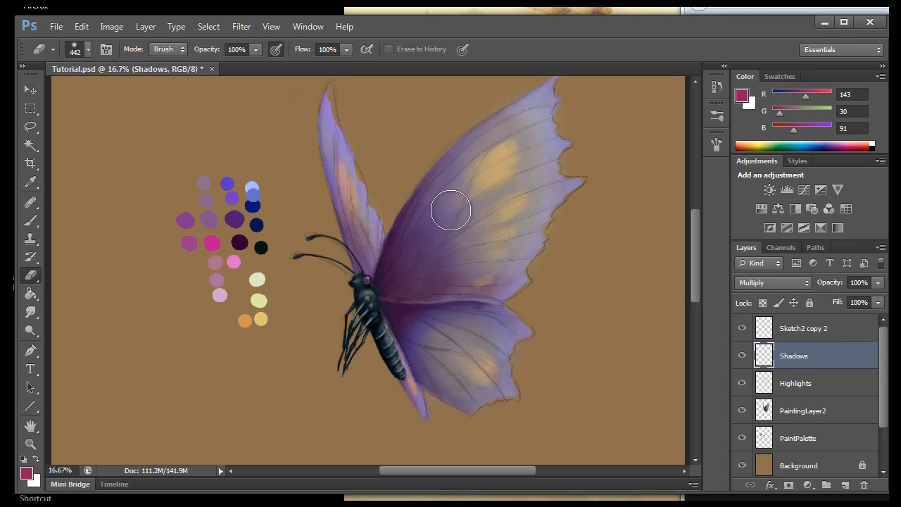
mouse_move(336, 145)
mouse_down()
mouse_move(355, 215)
mouse_move(370, 232)
mouse_up()
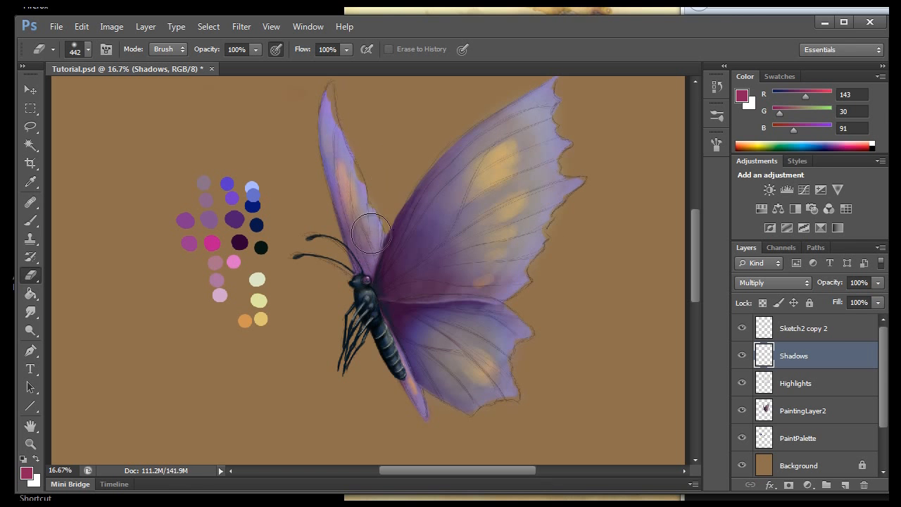
Step back the latest edits and brush shadow veins across the yellow patches of the large upper wing.
click(30, 220)
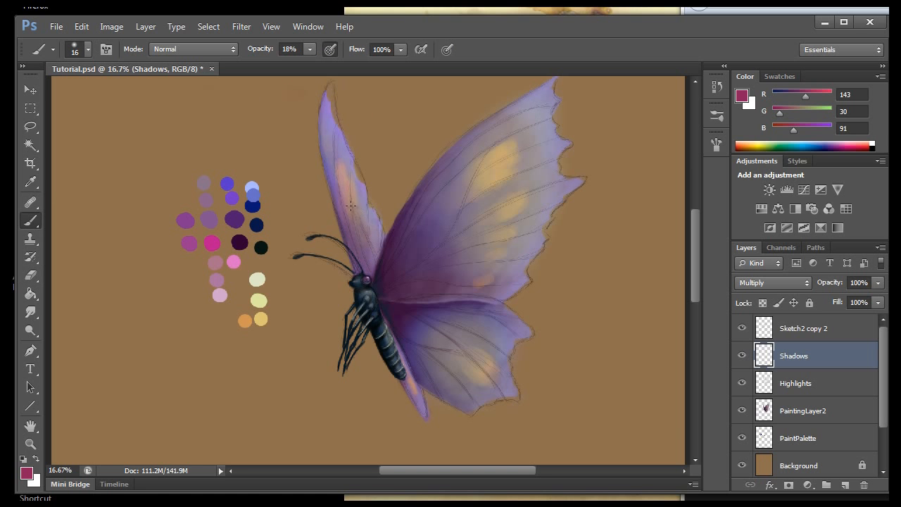
click(81, 26)
click(95, 46)
click(82, 26)
click(92, 66)
drag(488, 151, 519, 217)
Hide the Sketch2 copy 2 layer and soften the veins near the upper wing's outer edge with a 162 px eraser at 14% and 31% opacity.
click(742, 328)
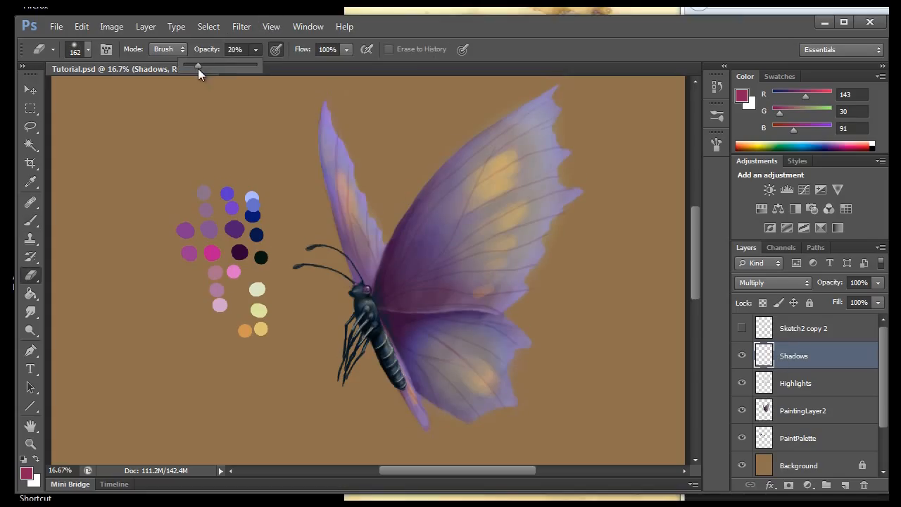
drag(197, 68, 195, 65)
drag(192, 67, 194, 67)
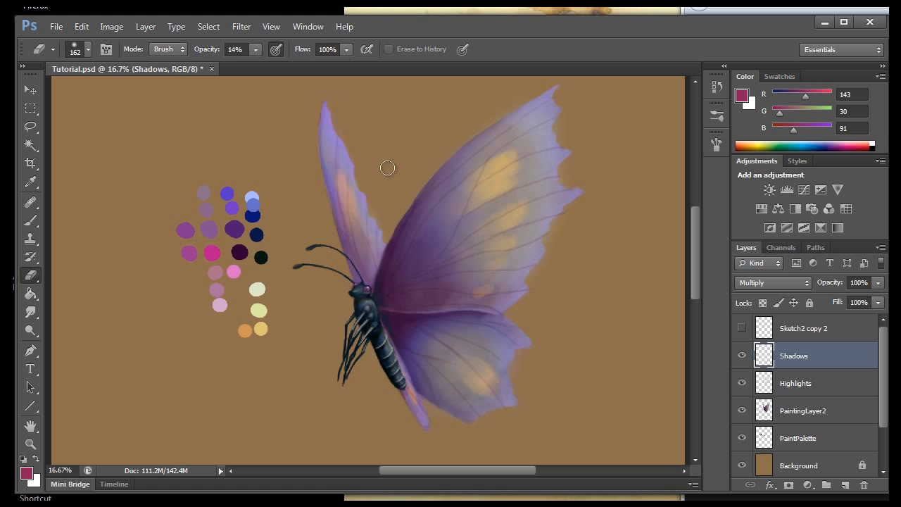
mouse_move(562, 114)
mouse_down()
mouse_move(541, 109)
mouse_move(539, 96)
mouse_move(507, 134)
mouse_up()
key(3)
key(1)
scroll(452, 209, down, 1)
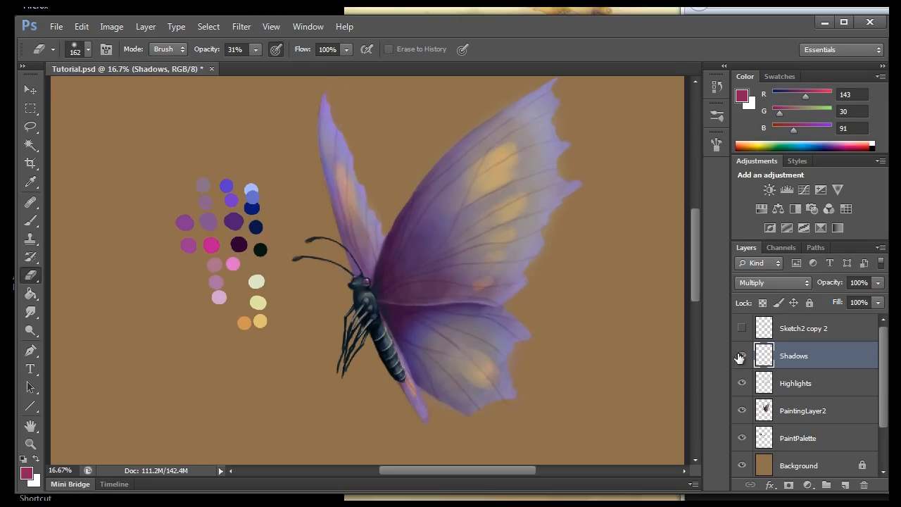
Add a new layer above Shadows, name it Highlights2, and keep it as the active layer.
click(845, 486)
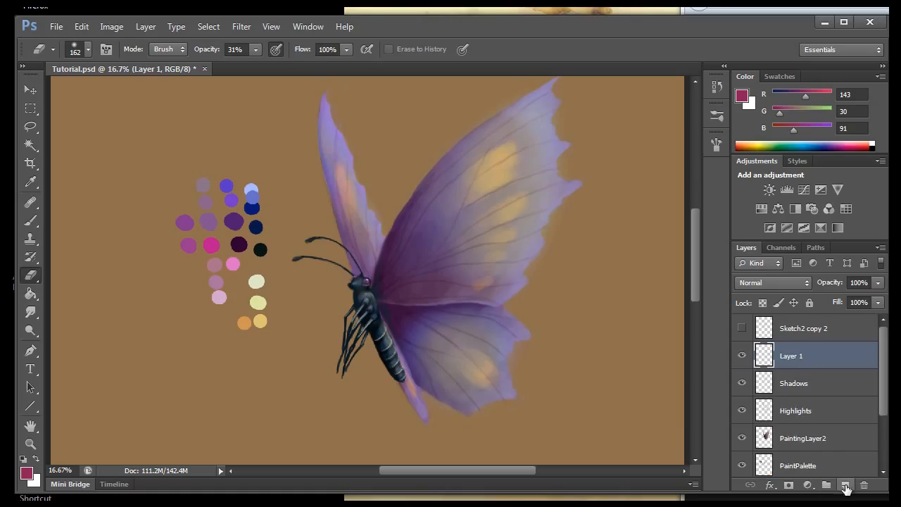
double_click(788, 357)
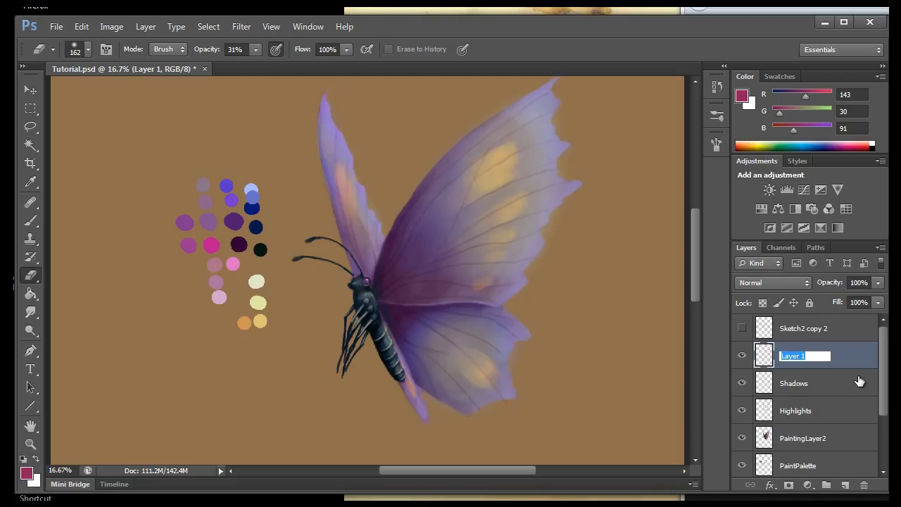
text(Highlights2)
click(792, 380)
click(800, 359)
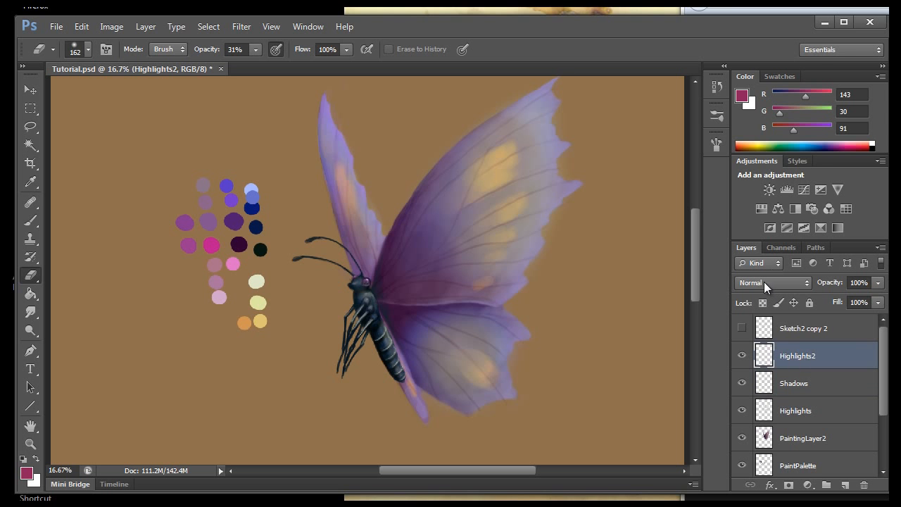
Set the blend mode of the Highlights2 layer to Screen.
click(764, 283)
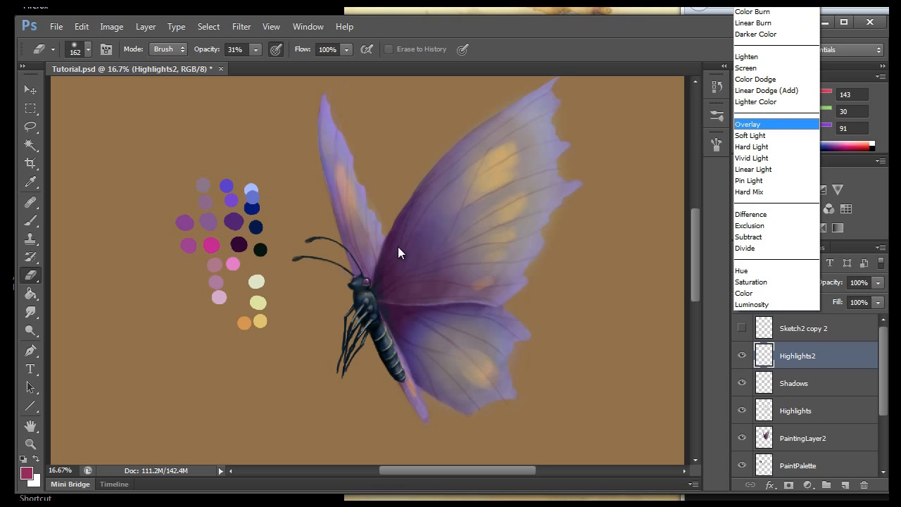
click(755, 136)
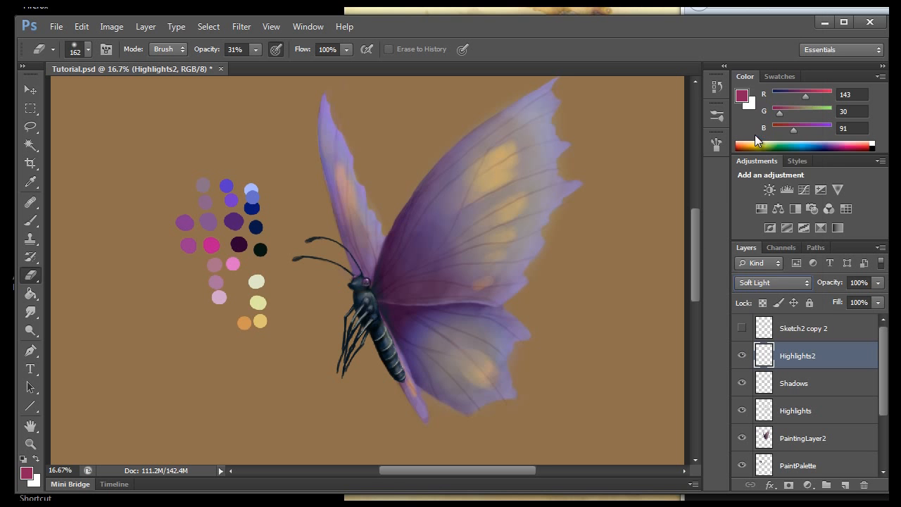
click(768, 281)
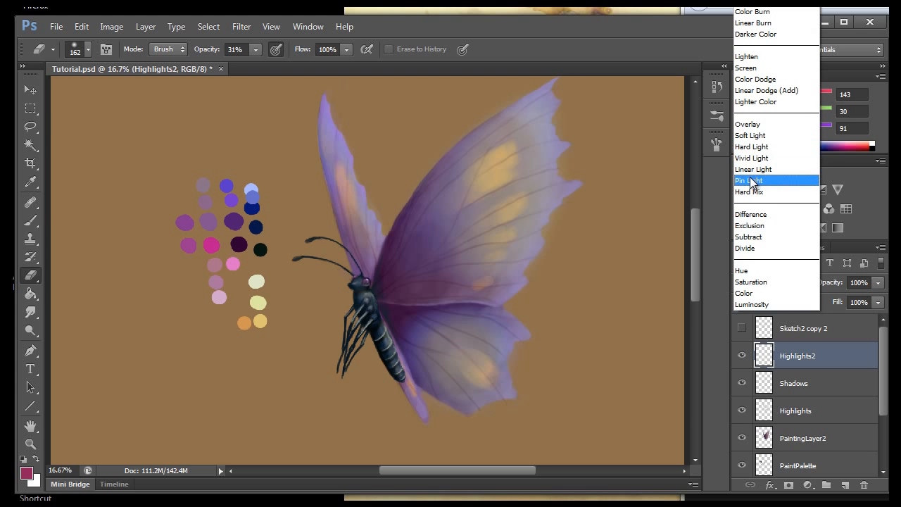
click(745, 68)
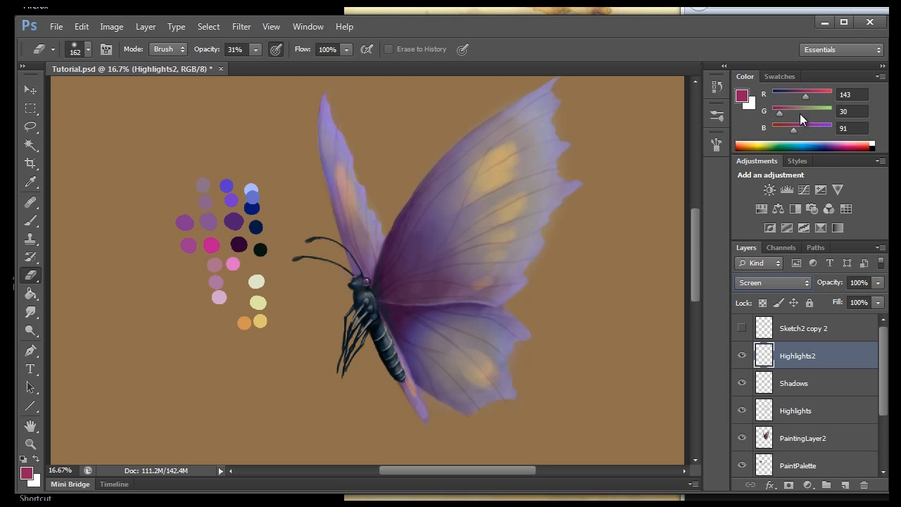
Sample the pale pink swatch from the painted palette as the foreground colour and choose a hard round brush.
drag(812, 94, 830, 128)
drag(831, 93, 827, 94)
click(31, 181)
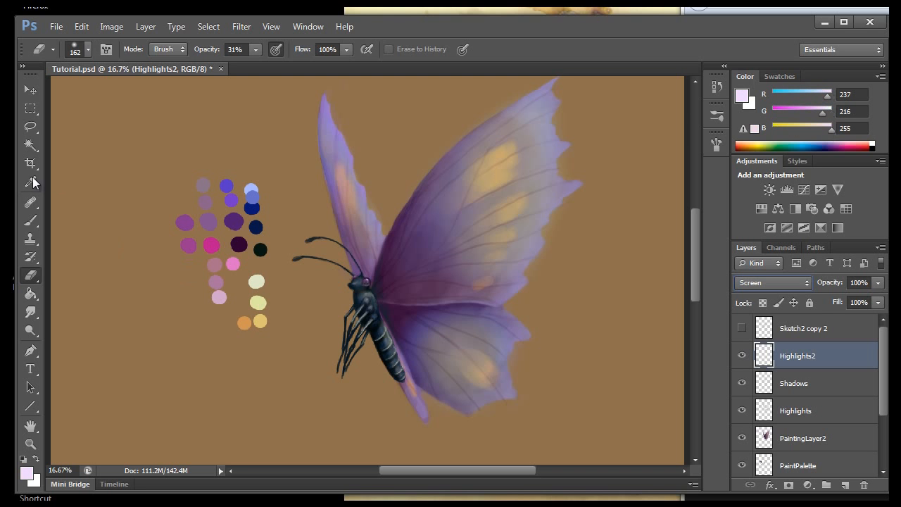
click(219, 296)
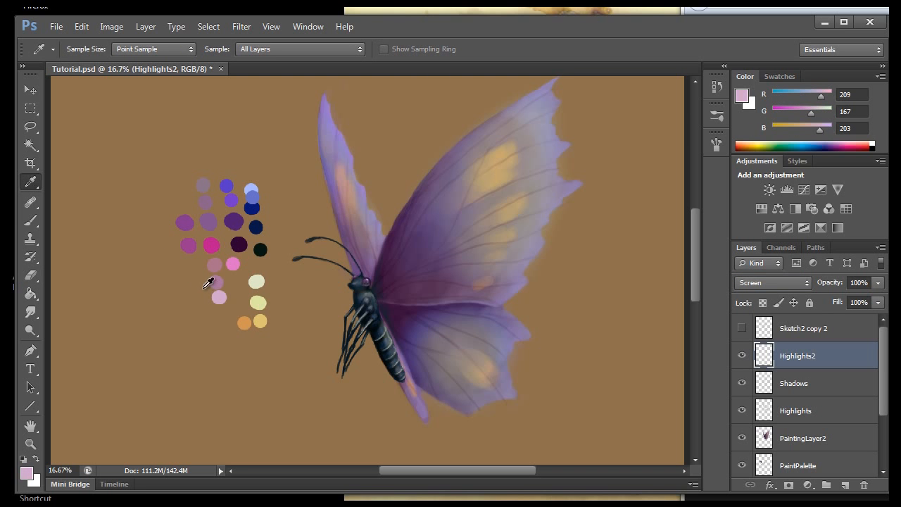
click(31, 221)
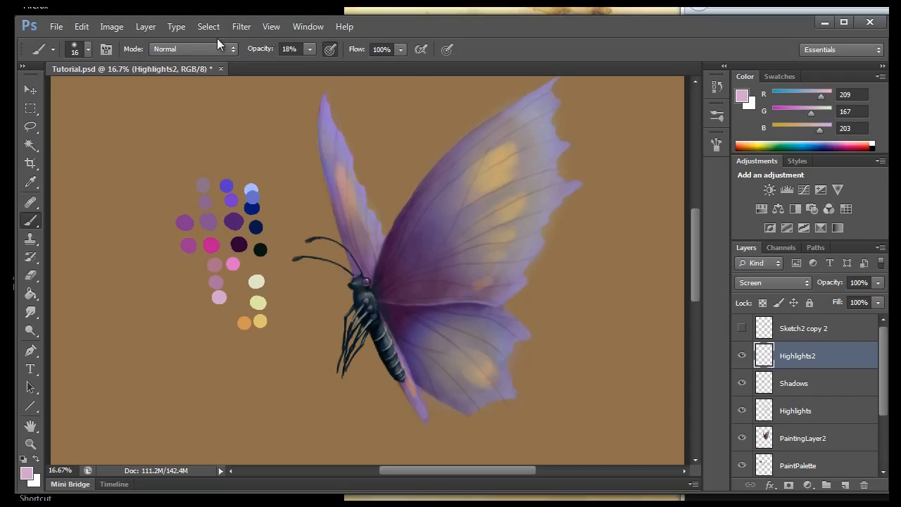
click(84, 50)
click(67, 156)
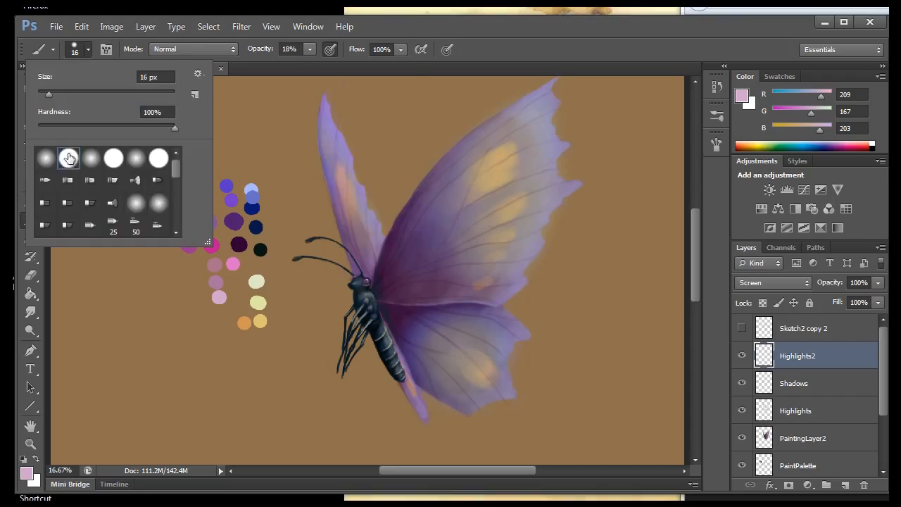
Paint a thin pale pink highlight along the lower edge of the large upper wing with an 11 px brush at 18% opacity.
click(271, 26)
click(79, 49)
click(278, 27)
click(285, 128)
click(271, 27)
click(284, 128)
drag(697, 265, 405, 331)
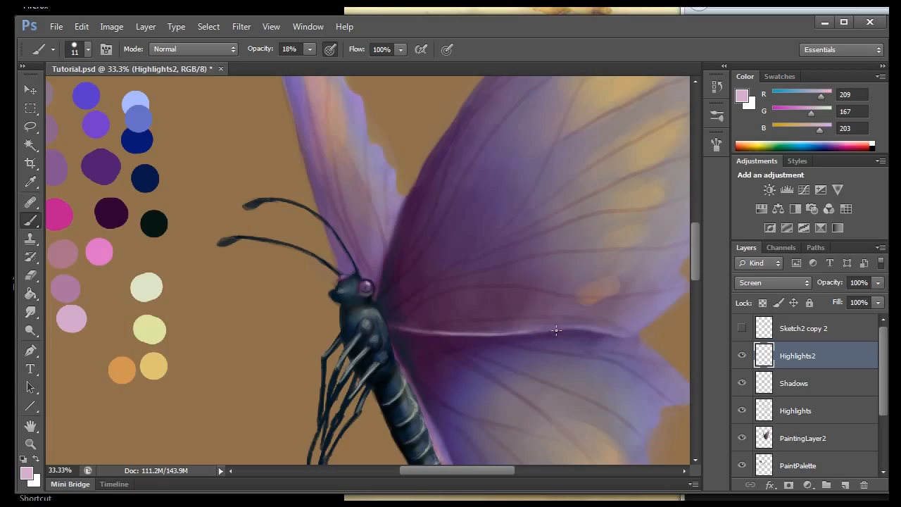
mouse_move(602, 334)
mouse_down()
mouse_move(585, 328)
mouse_move(618, 335)
mouse_up()
Brush fine pale pink highlights along the jagged outer edge of the large upper wing, working from its lower corner upward.
drag(444, 468, 472, 471)
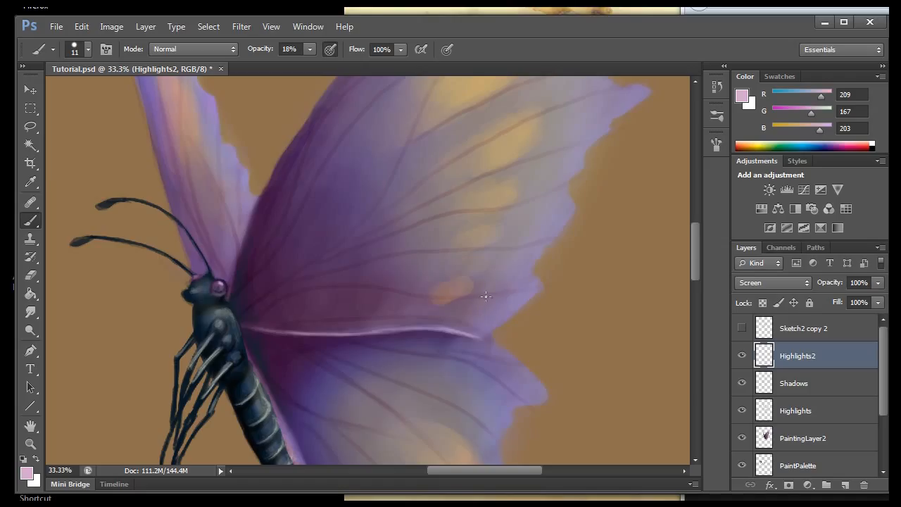
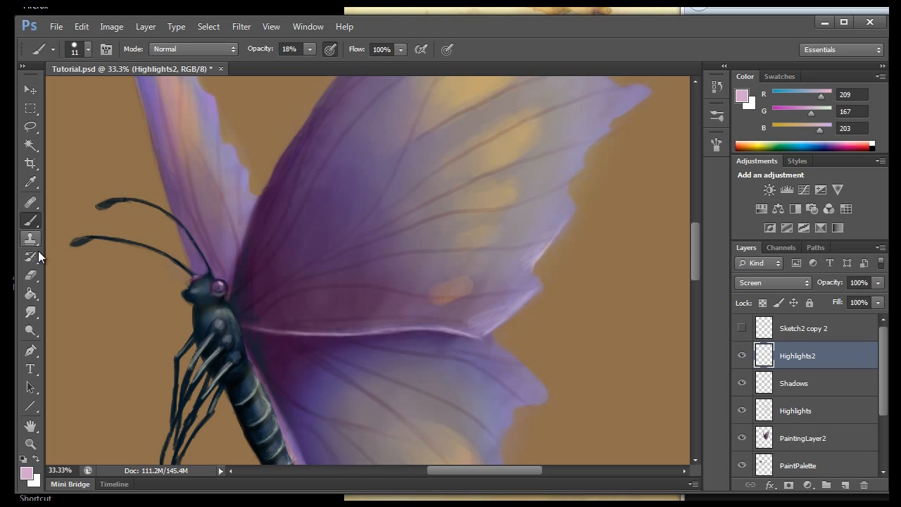
click(30, 275)
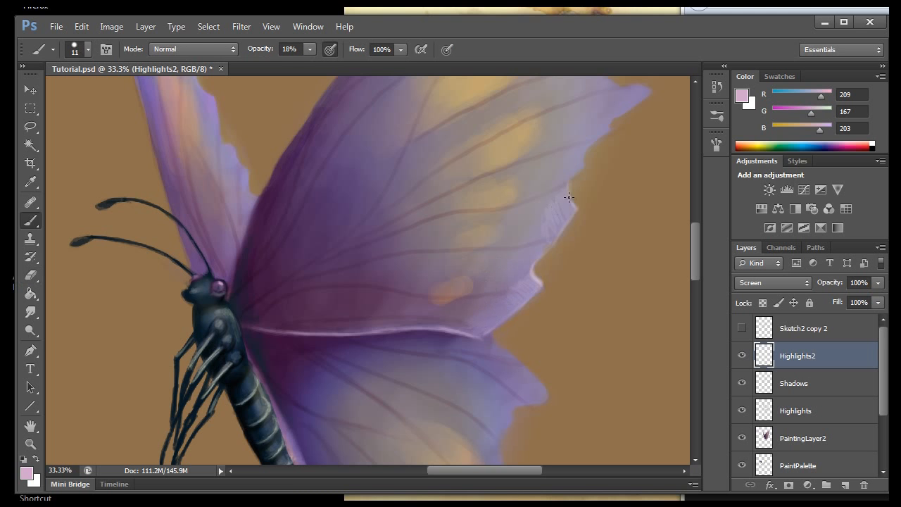
mouse_move(569, 197)
mouse_down()
mouse_move(566, 220)
mouse_move(552, 209)
mouse_move(532, 255)
mouse_up()
drag(575, 206, 570, 212)
drag(454, 470, 470, 470)
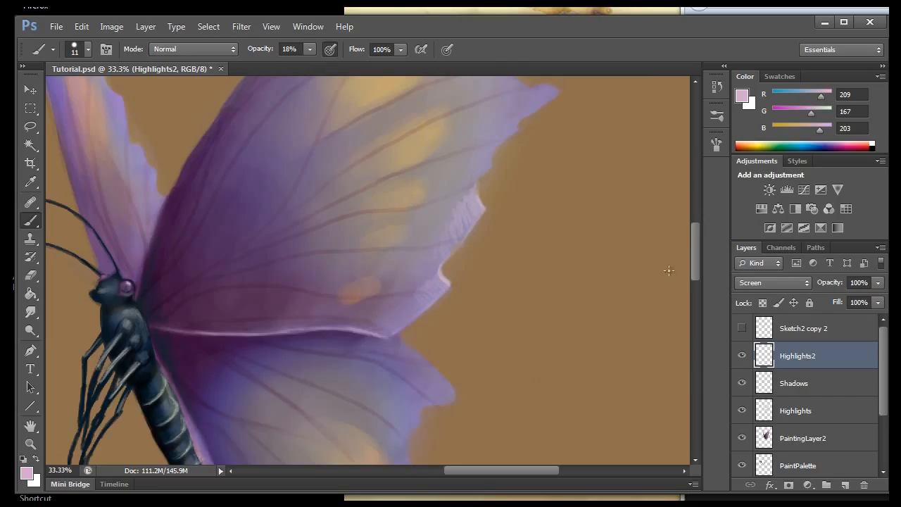
drag(696, 268, 696, 254)
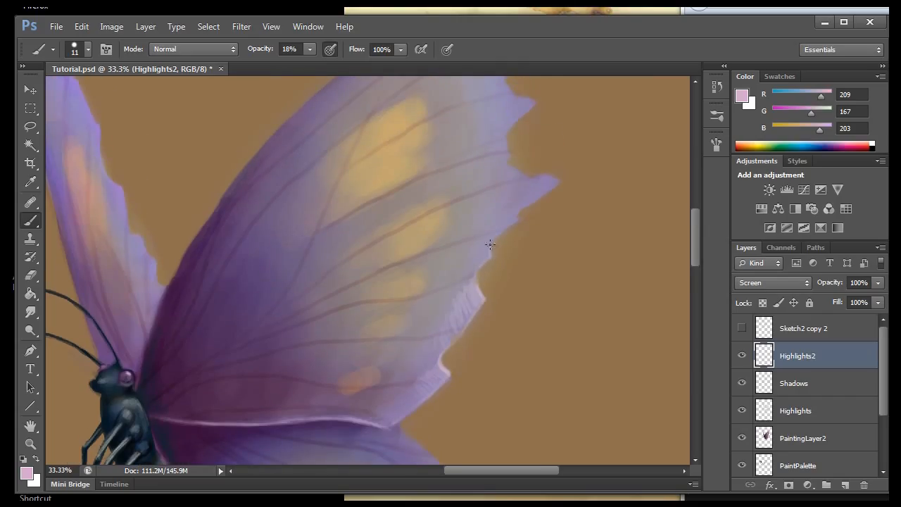
drag(502, 227, 501, 155)
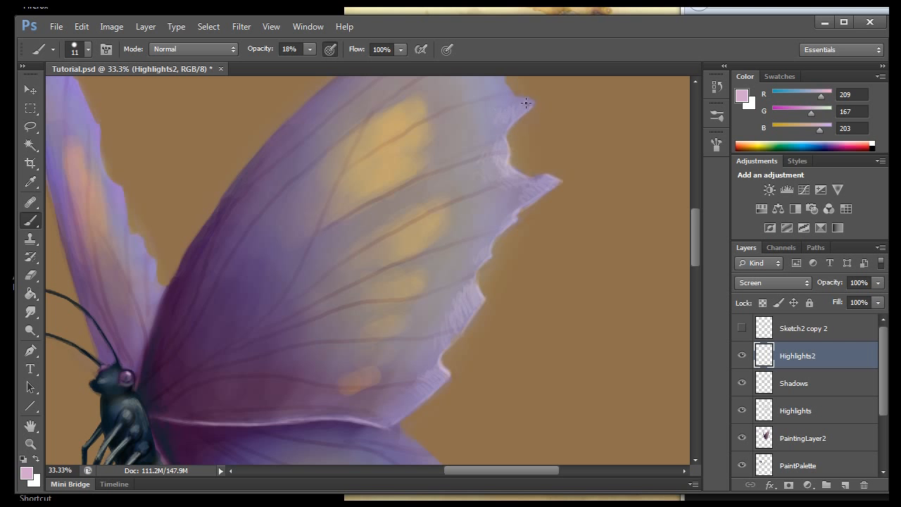
drag(698, 211, 694, 198)
Compare the whole butterfly with and without the highlights by switching the Highlights2 layer off and on.
key(ctrl+minus)
click(271, 26)
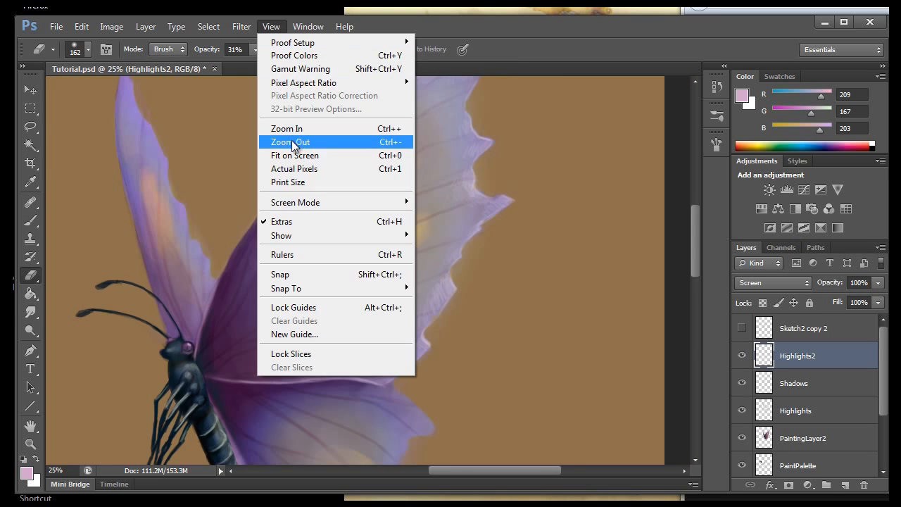
click(302, 141)
key(e)
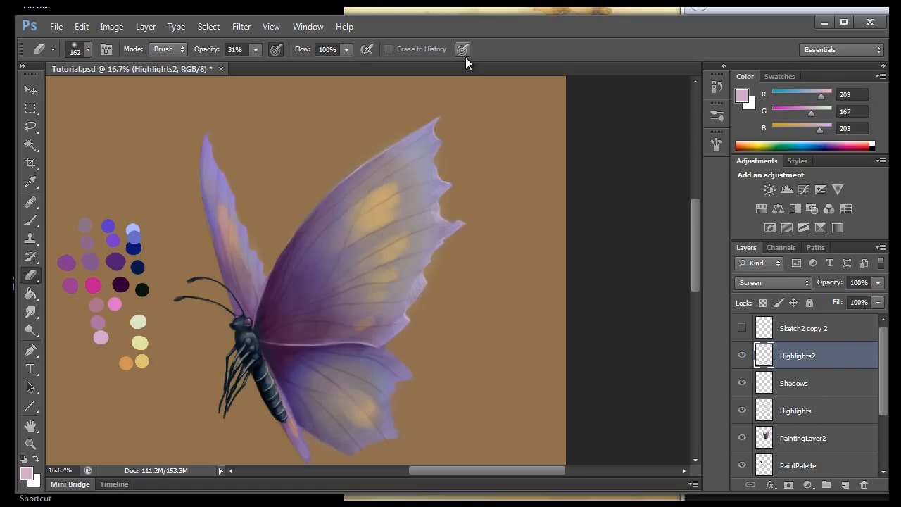
click(742, 356)
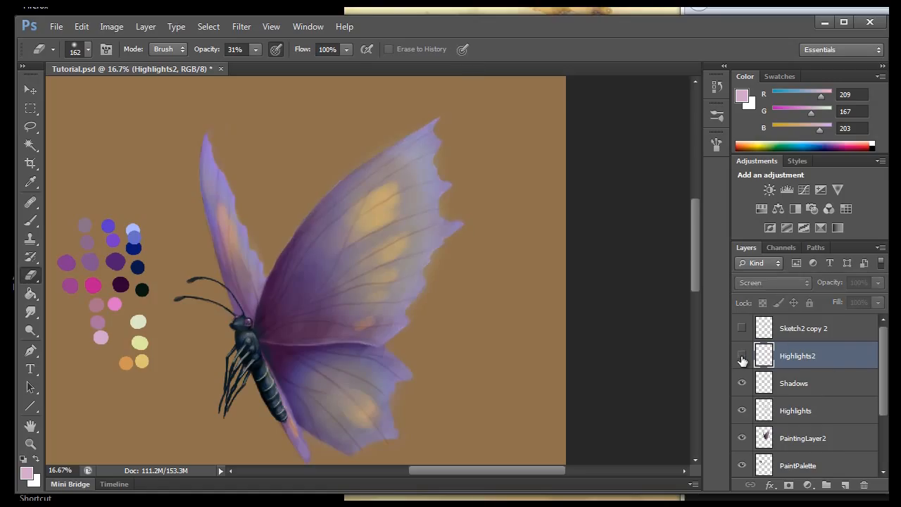
click(741, 356)
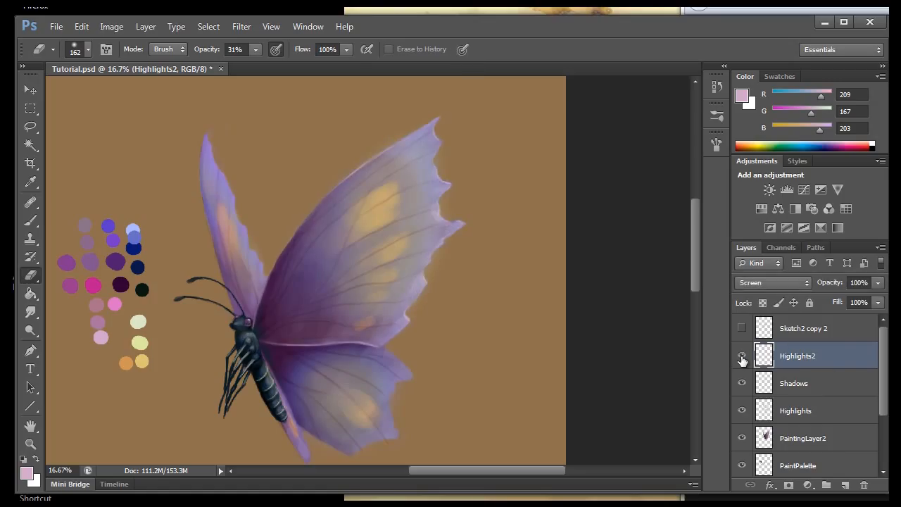
click(741, 356)
click(741, 356)
Strengthen the pale pink highlight along the curved front edge of the large upper wing up to its tip with the 11 px brush.
click(275, 27)
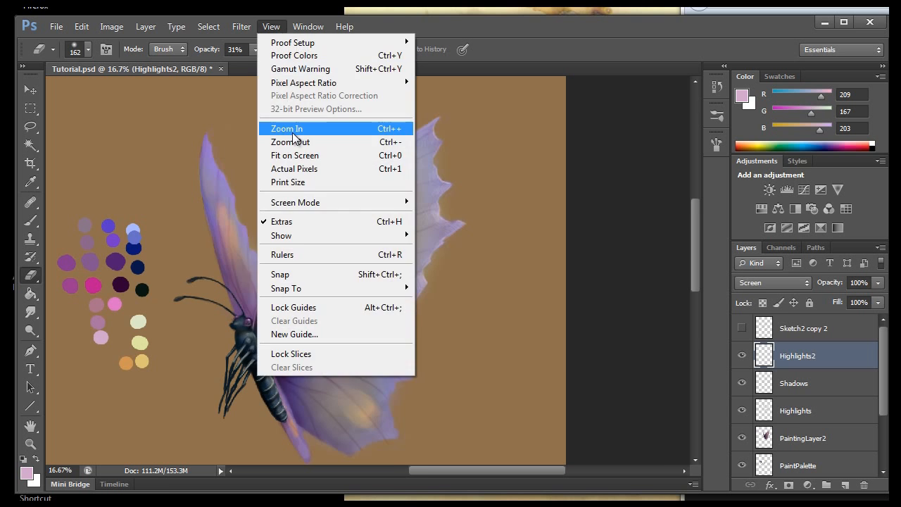
click(294, 132)
click(271, 26)
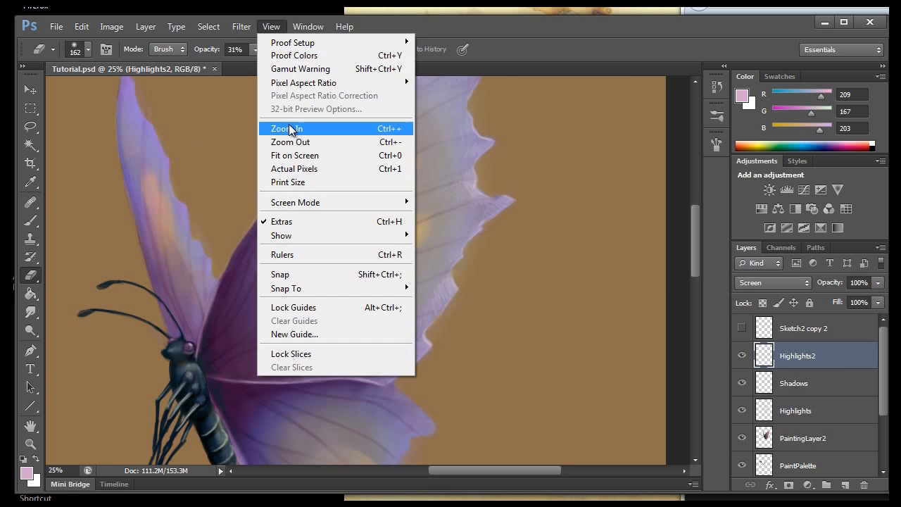
click(289, 130)
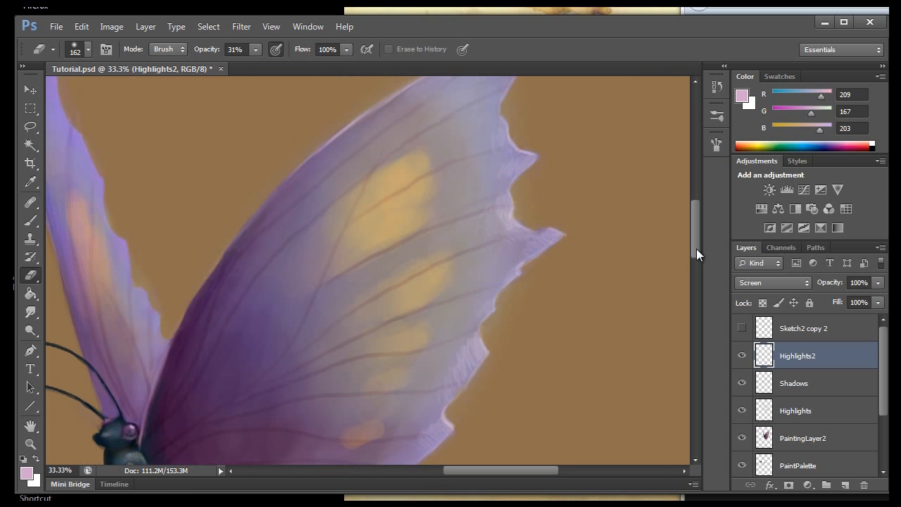
key(b)
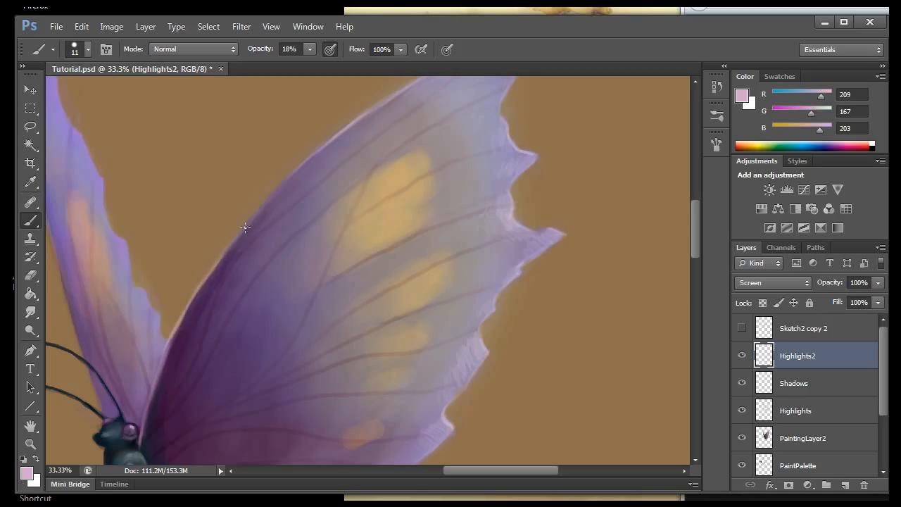
drag(272, 194, 347, 113)
scroll(693, 237, up, 1)
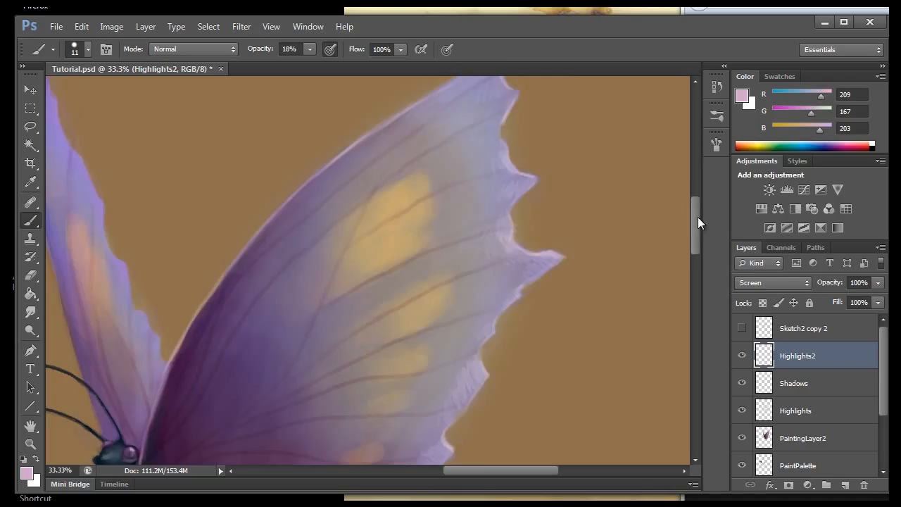
scroll(695, 212, up, 3)
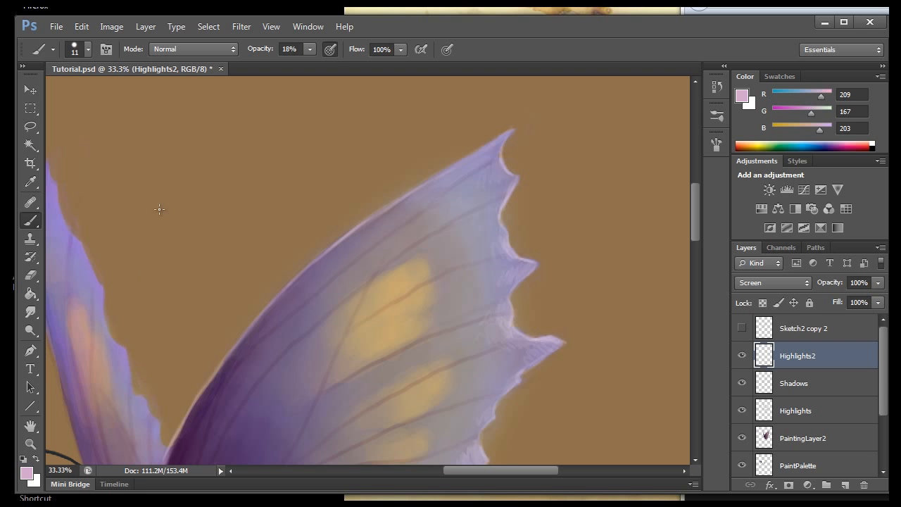
scroll(688, 204, down, 5)
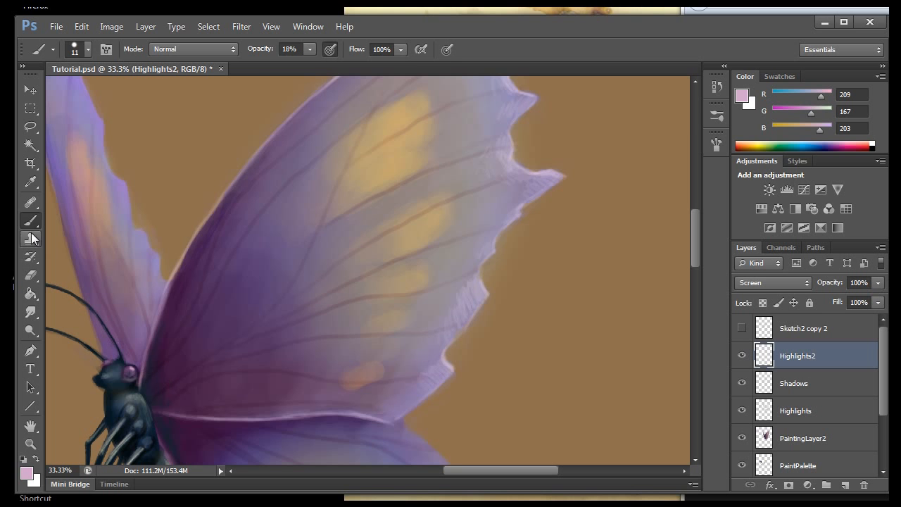
Lighten the brush colour to a paler pink of RGB 255, 216, 249.
click(30, 181)
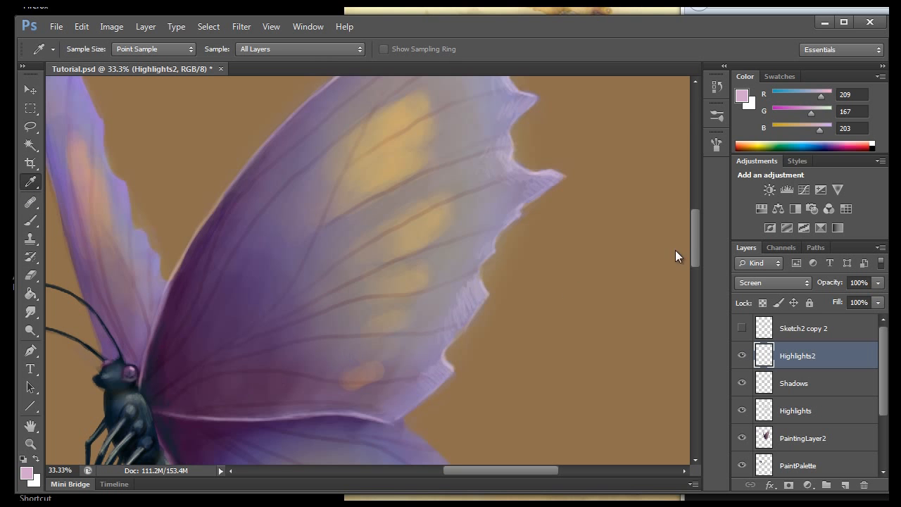
scroll(698, 240, down, 3)
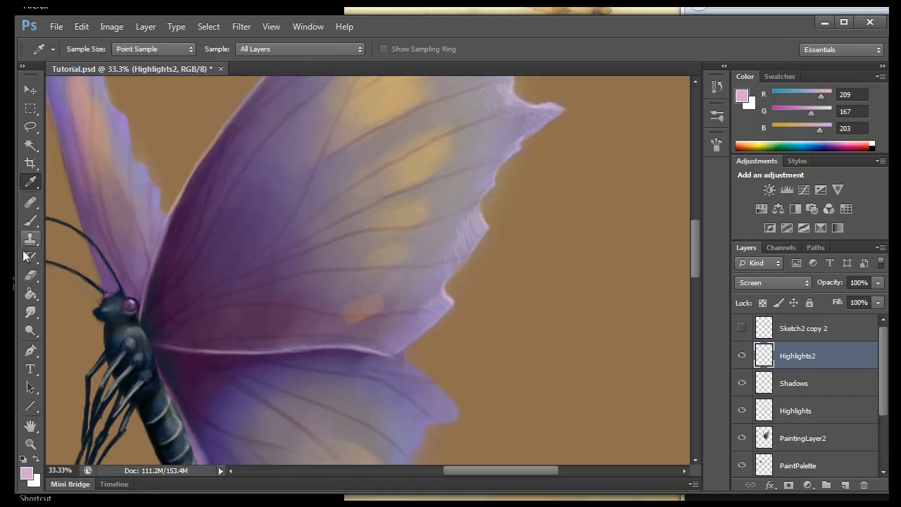
click(31, 275)
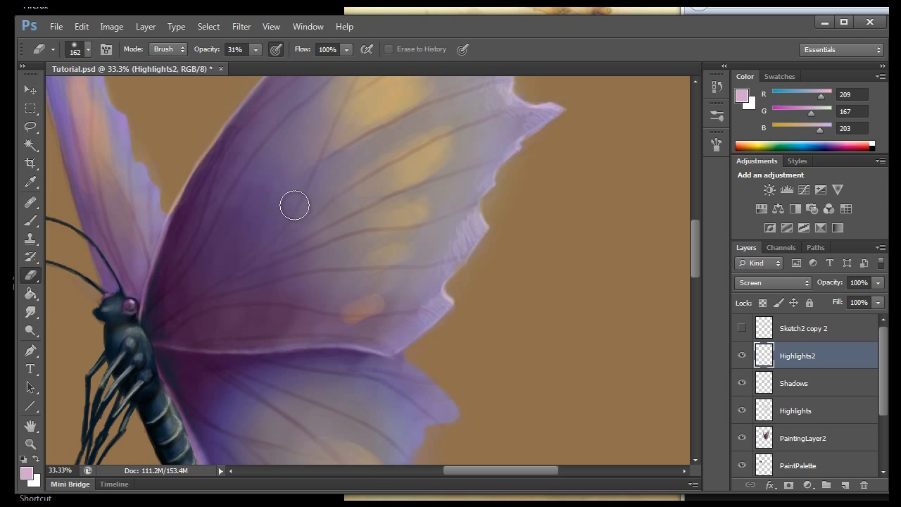
click(31, 220)
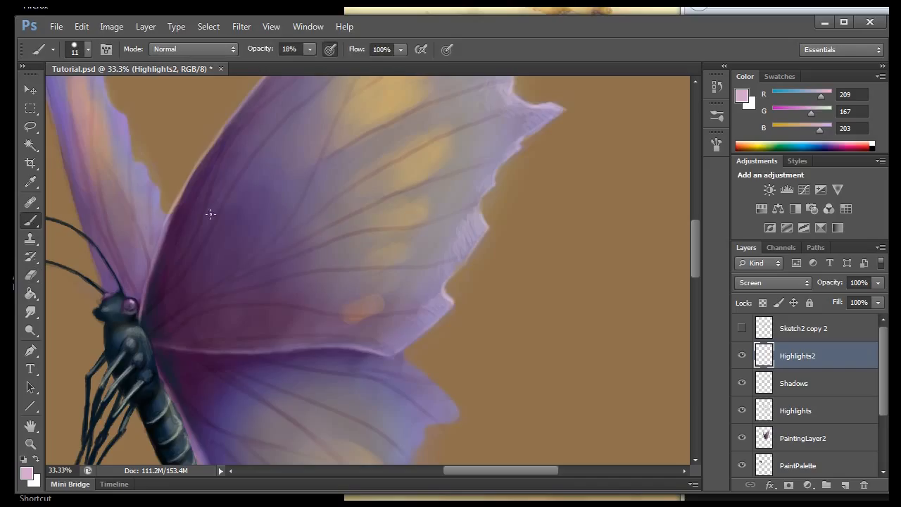
drag(814, 111, 836, 91)
drag(825, 129, 832, 122)
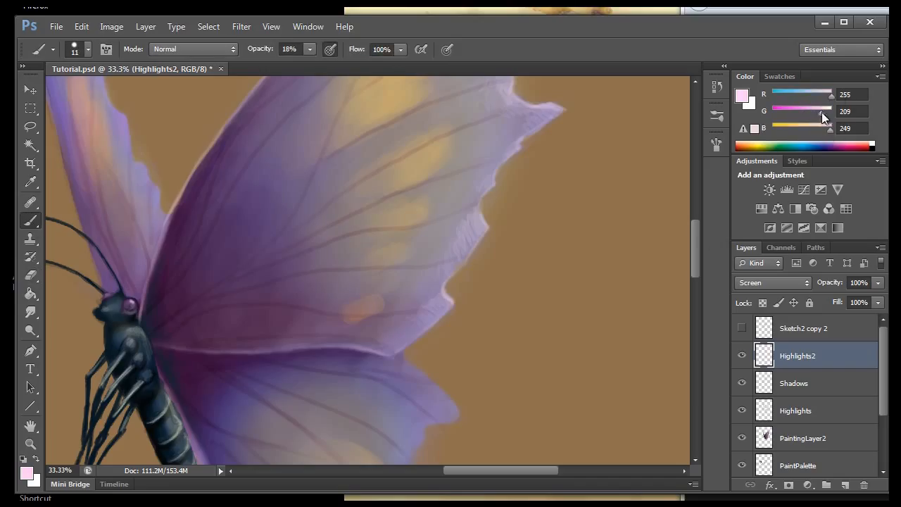
click(822, 113)
Paint a brighter thin rim along the large upper wing's jagged outer edge and check it on the whole butterfly.
drag(700, 250, 695, 244)
mouse_move(398, 400)
mouse_down()
mouse_move(452, 354)
mouse_move(439, 370)
mouse_move(459, 322)
mouse_move(449, 330)
mouse_move(489, 278)
mouse_move(483, 246)
mouse_move(477, 254)
mouse_move(495, 233)
mouse_move(475, 254)
mouse_move(503, 214)
mouse_move(497, 191)
mouse_move(517, 199)
mouse_move(561, 160)
mouse_up()
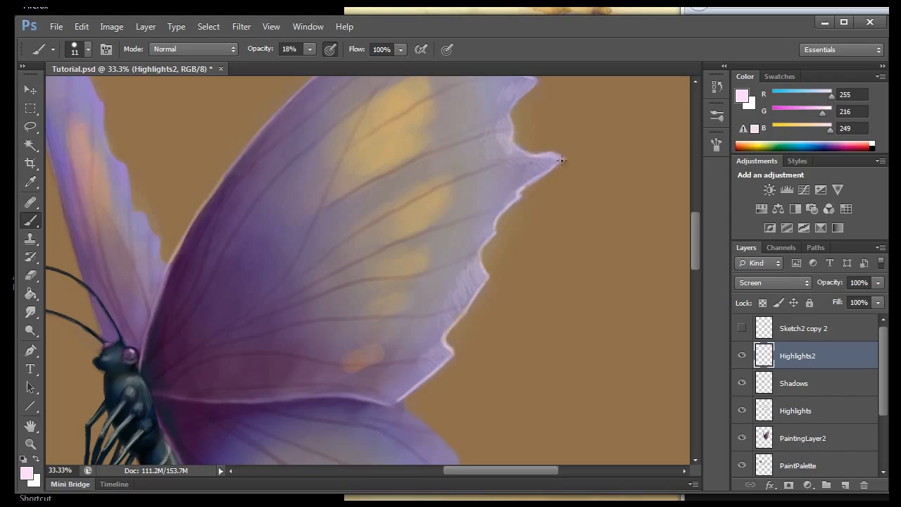
click(271, 26)
click(288, 143)
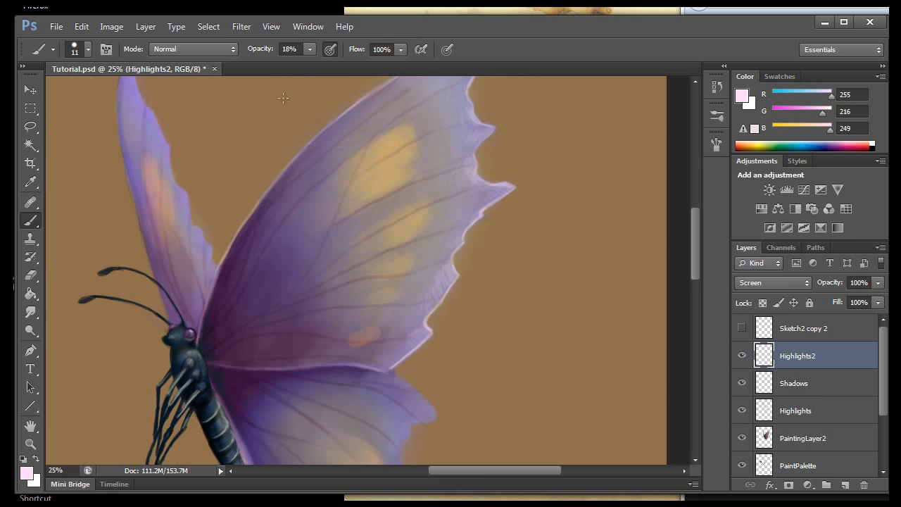
click(271, 26)
click(291, 141)
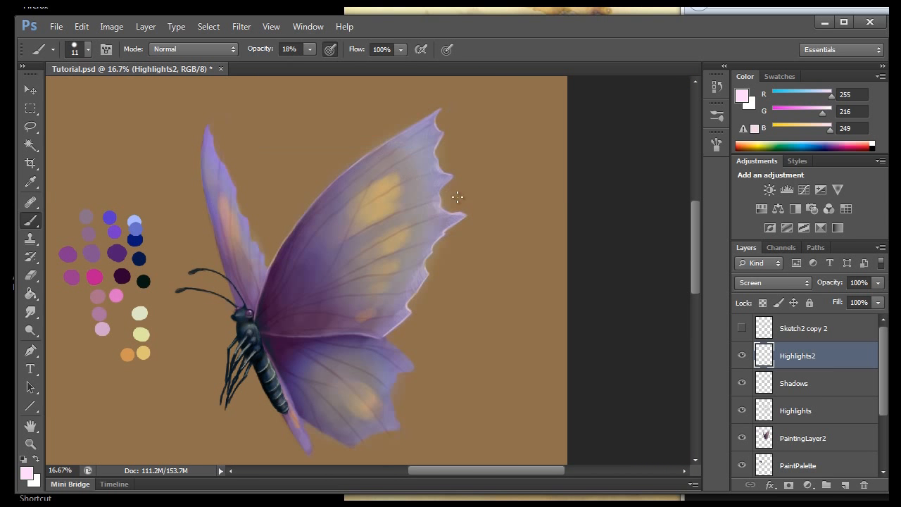
click(271, 26)
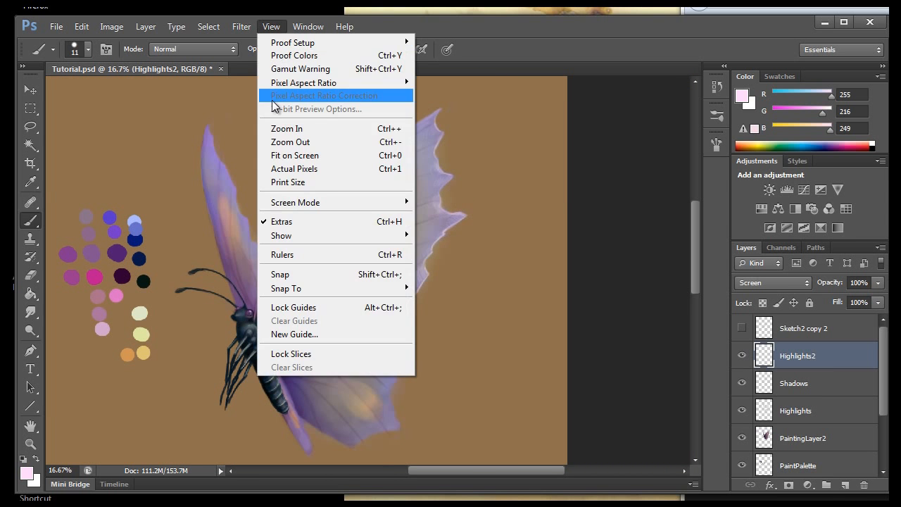
Brush pale pink edge highlights along the narrow far upper wing from its tip downward with the 11 px brush.
click(290, 134)
click(271, 26)
click(290, 130)
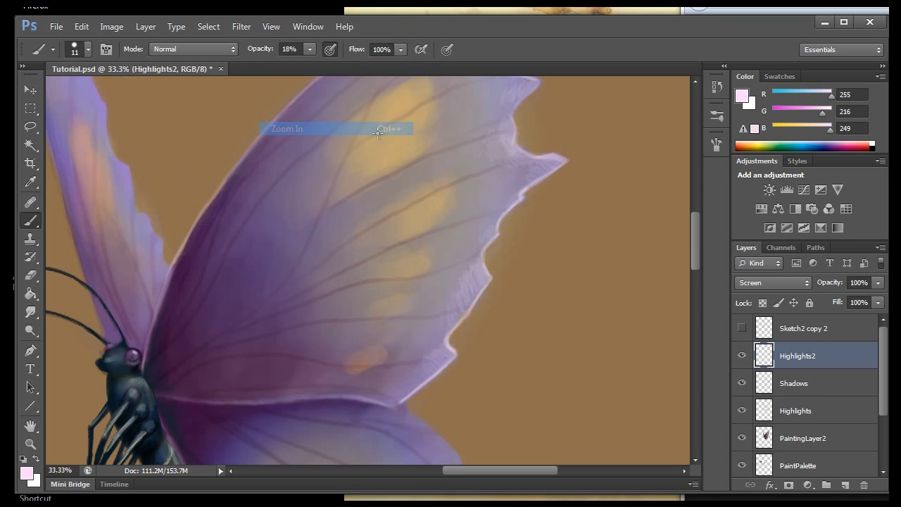
drag(696, 254, 697, 238)
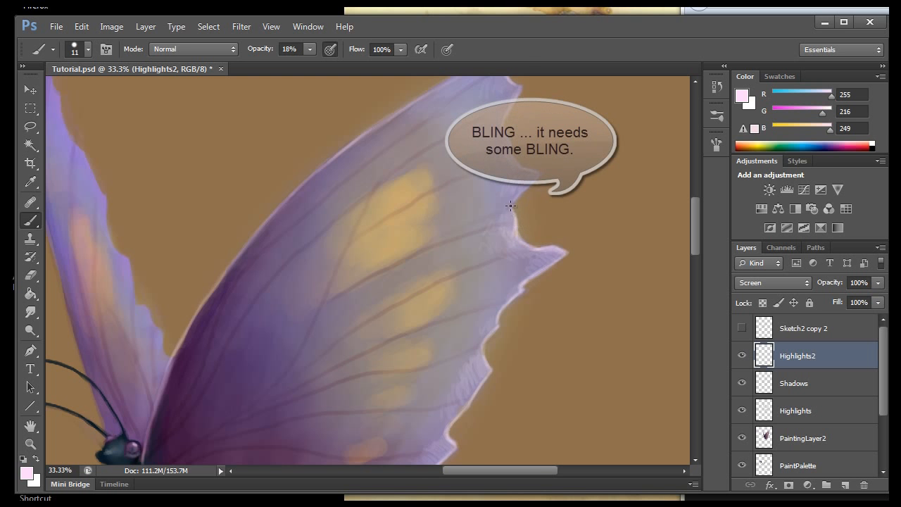
scroll(515, 206, left, 5)
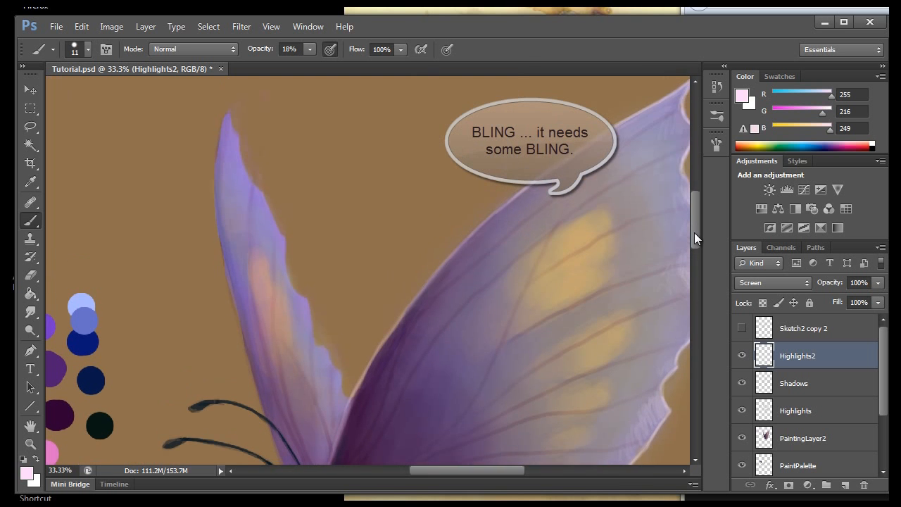
scroll(340, 230, up, 2)
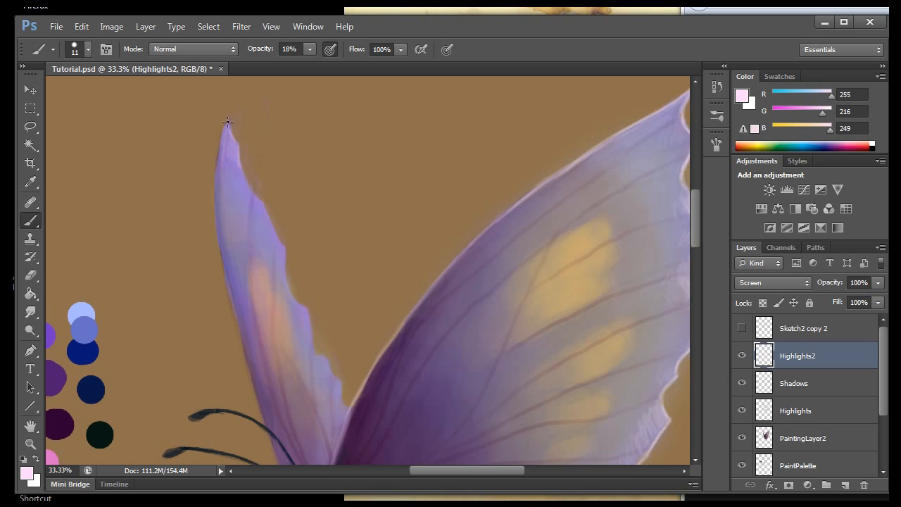
scroll(227, 126, down, 2)
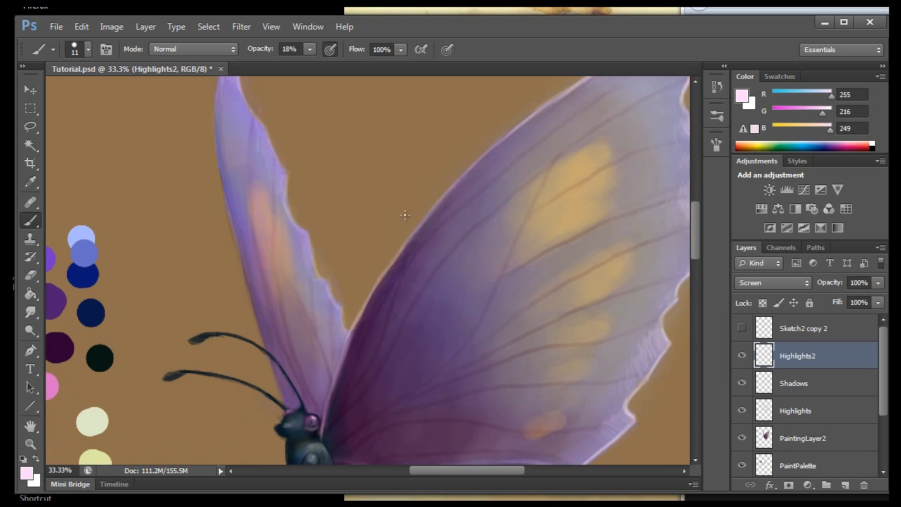
drag(698, 237, 707, 273)
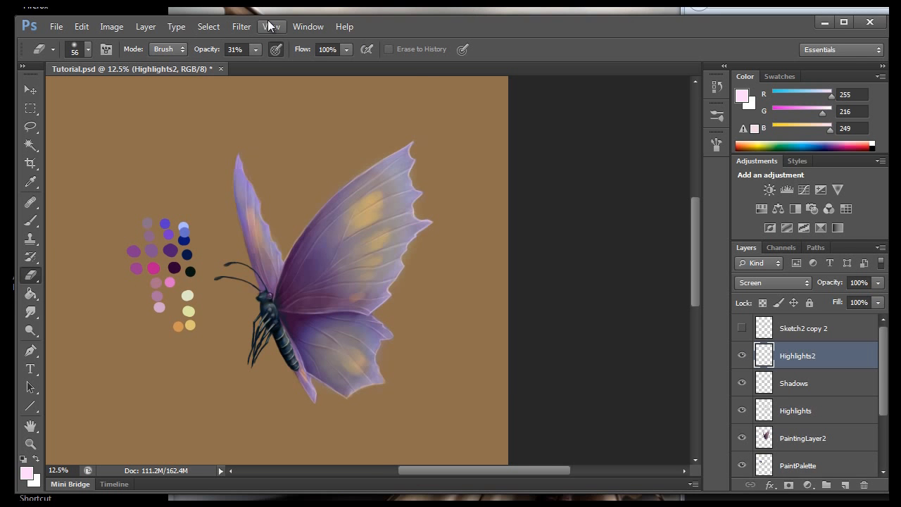
Examine the highlighted wing veins up close and on the whole butterfly.
click(270, 26)
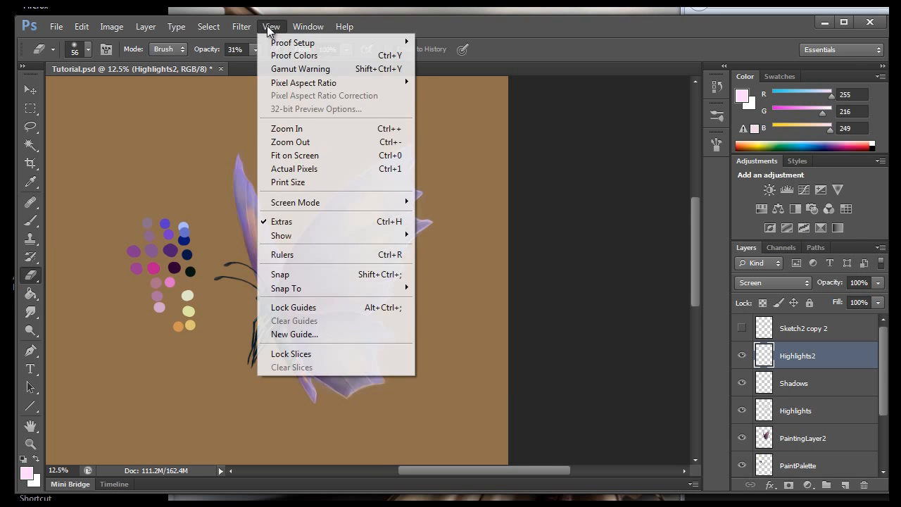
click(288, 128)
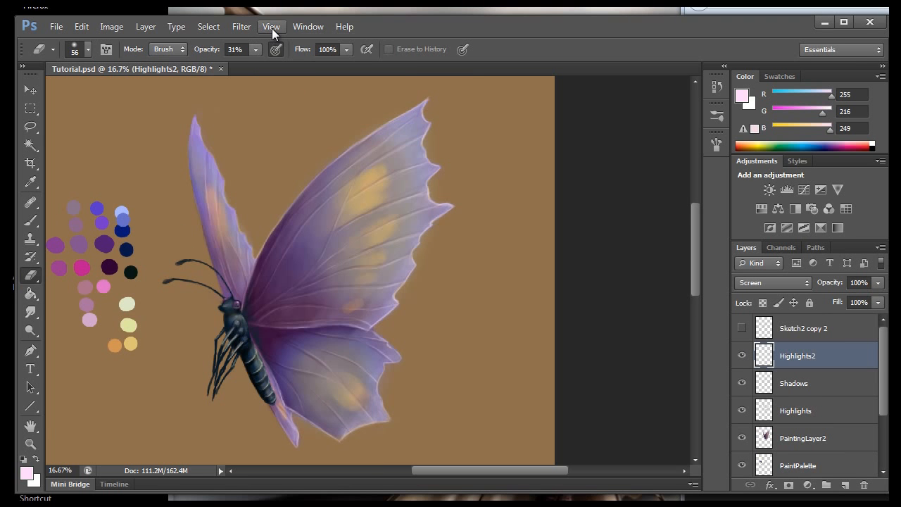
click(272, 27)
click(296, 123)
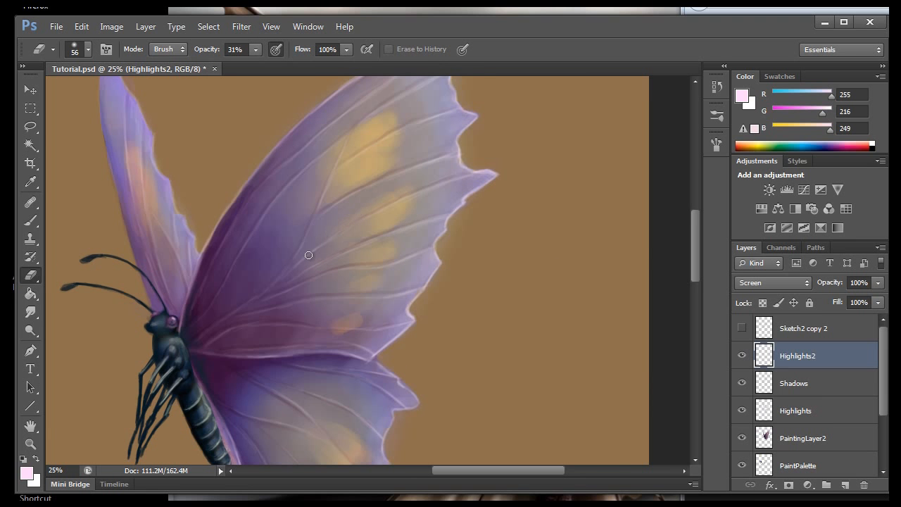
click(271, 26)
click(275, 143)
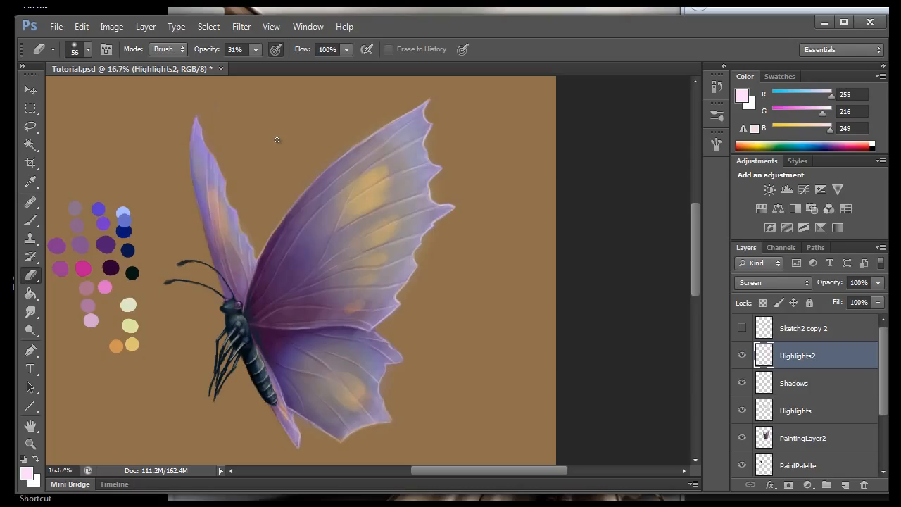
Add a new layer above Highlights2 and set its blending mode to Color.
click(844, 486)
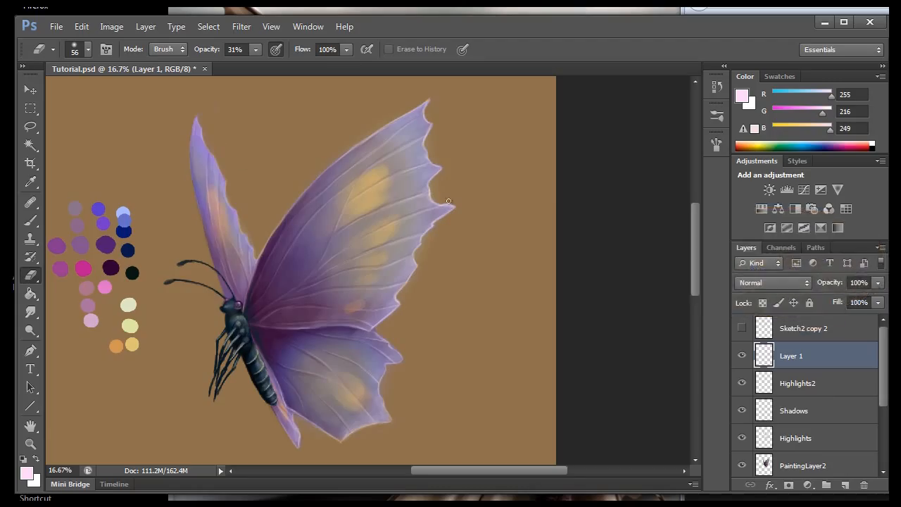
click(771, 280)
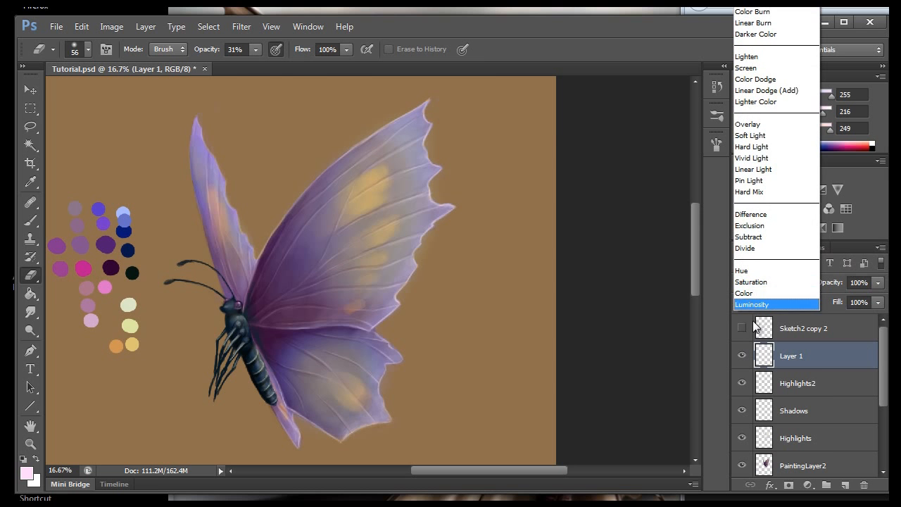
click(829, 313)
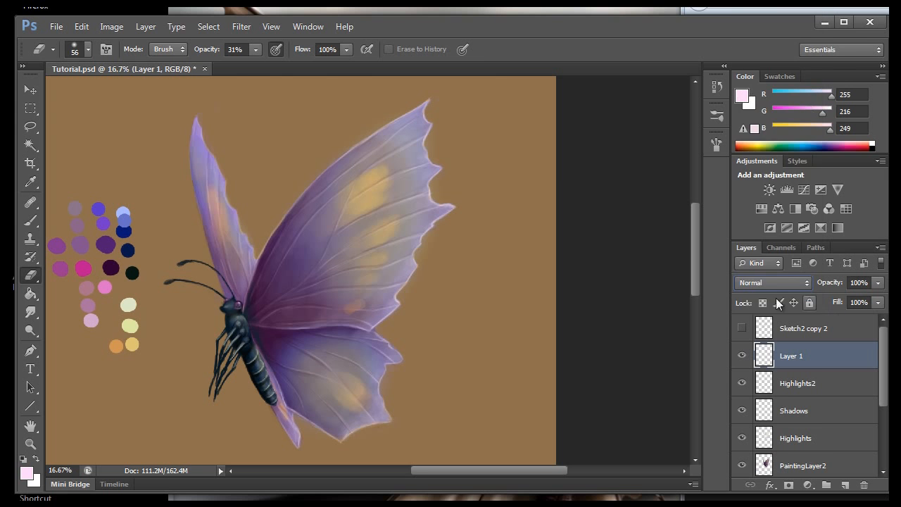
click(766, 283)
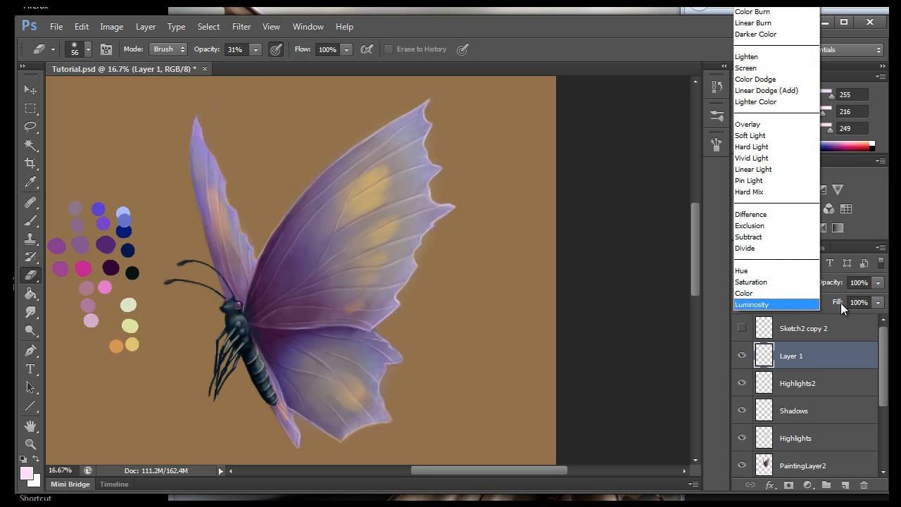
click(832, 304)
click(774, 279)
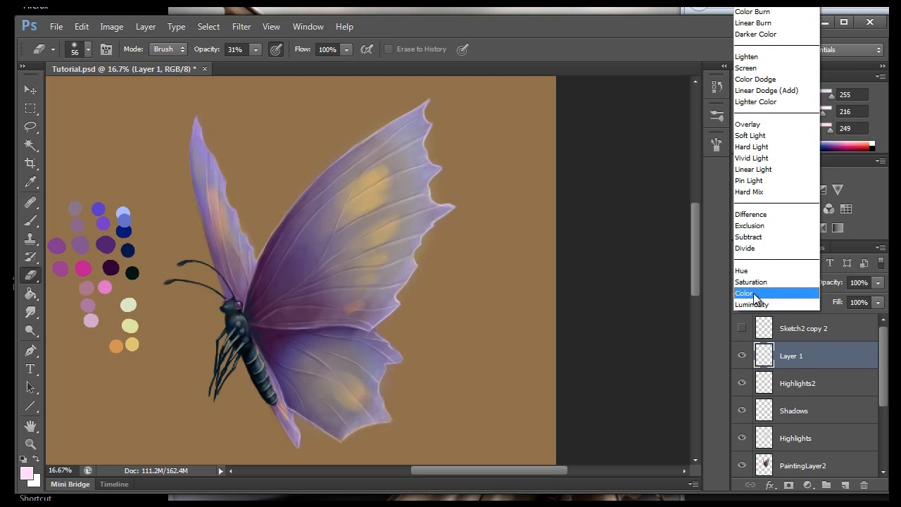
click(753, 294)
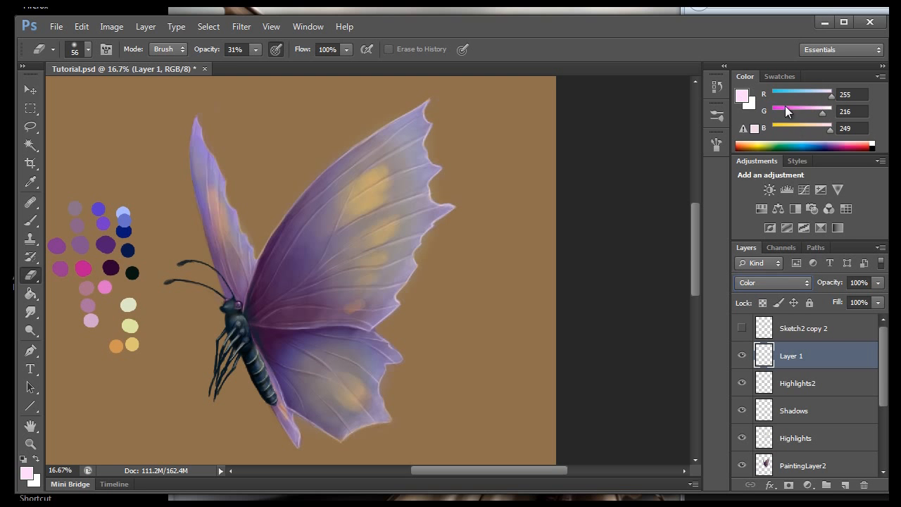
Sample the bright magenta dot of the painted palette, RGB 188, 24, 143, as the brush colour.
click(30, 184)
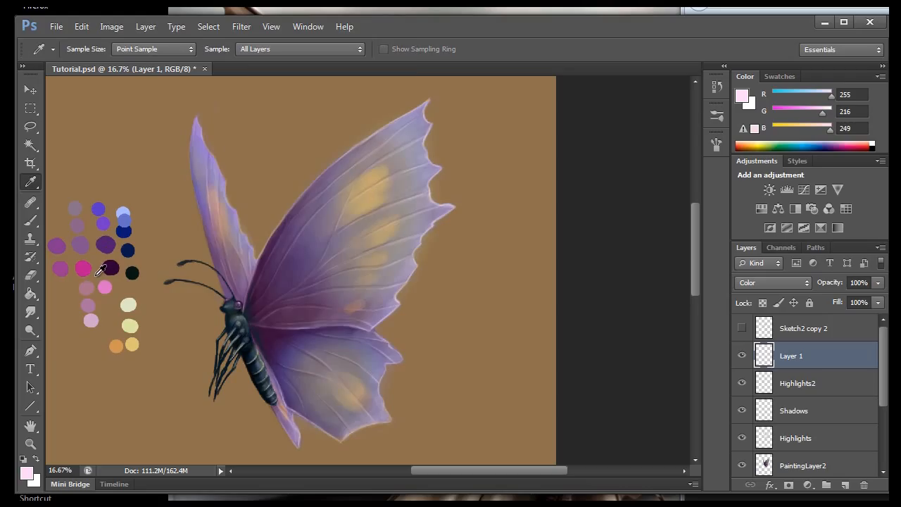
click(271, 26)
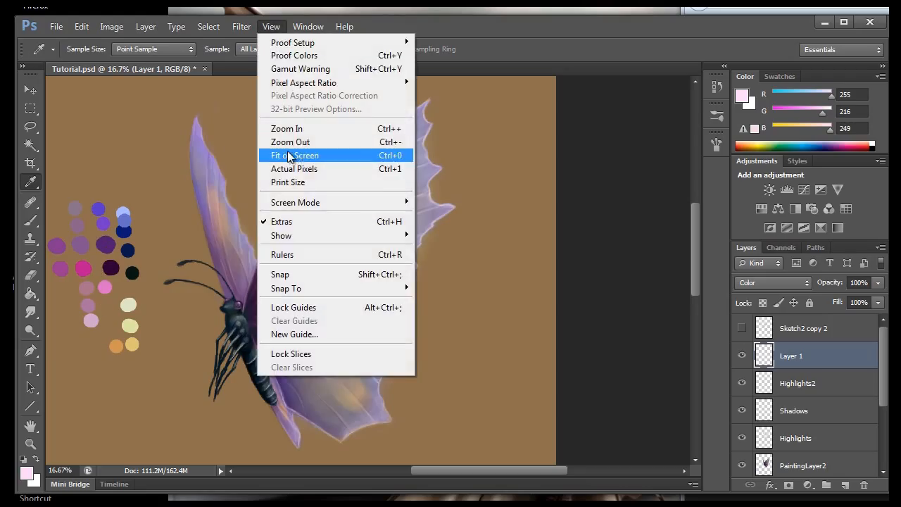
click(298, 138)
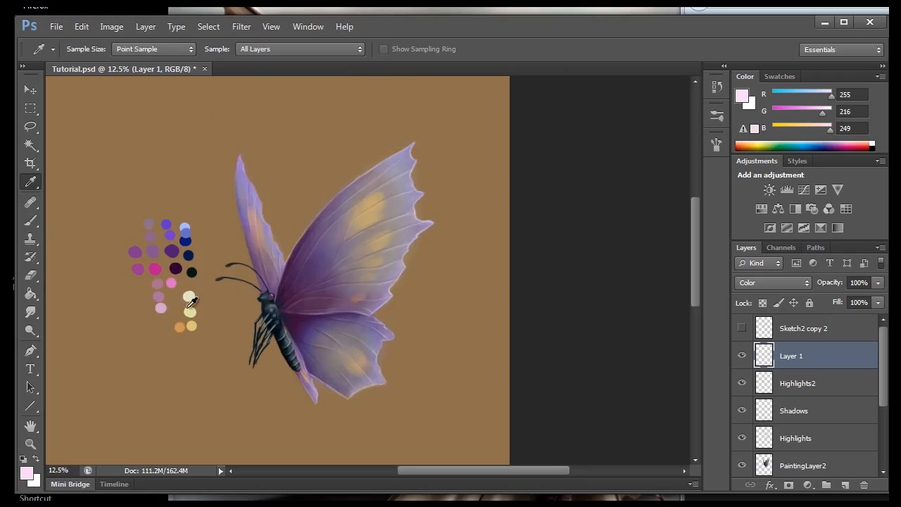
click(159, 268)
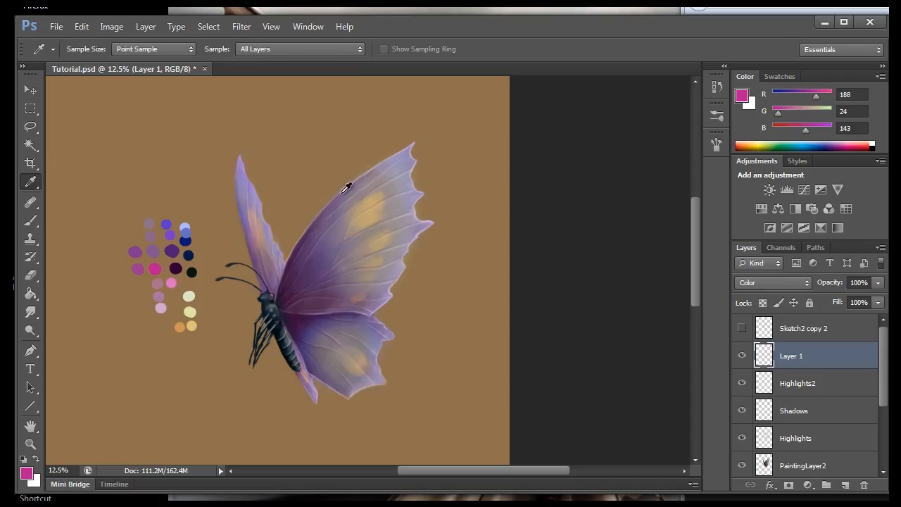
Set up a soft round brush with a size of 391 px and 0% hardness.
click(31, 223)
click(82, 50)
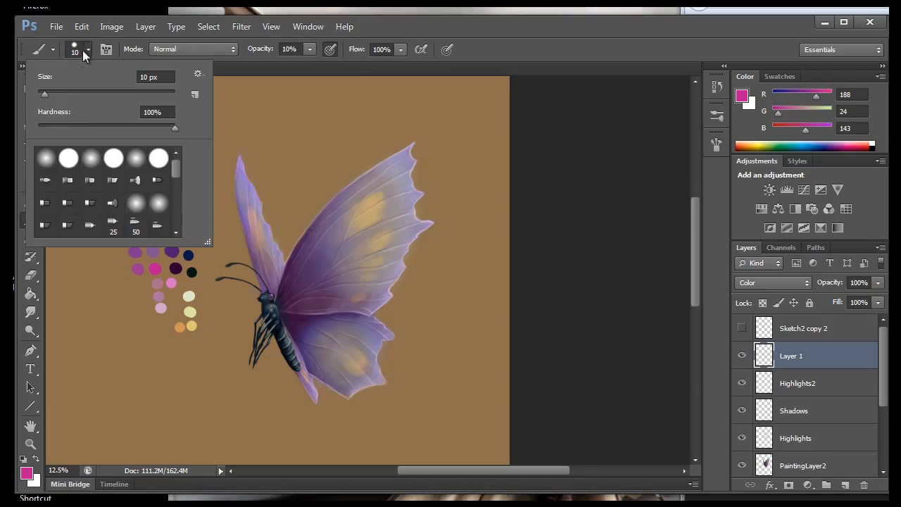
click(46, 160)
drag(64, 88, 90, 94)
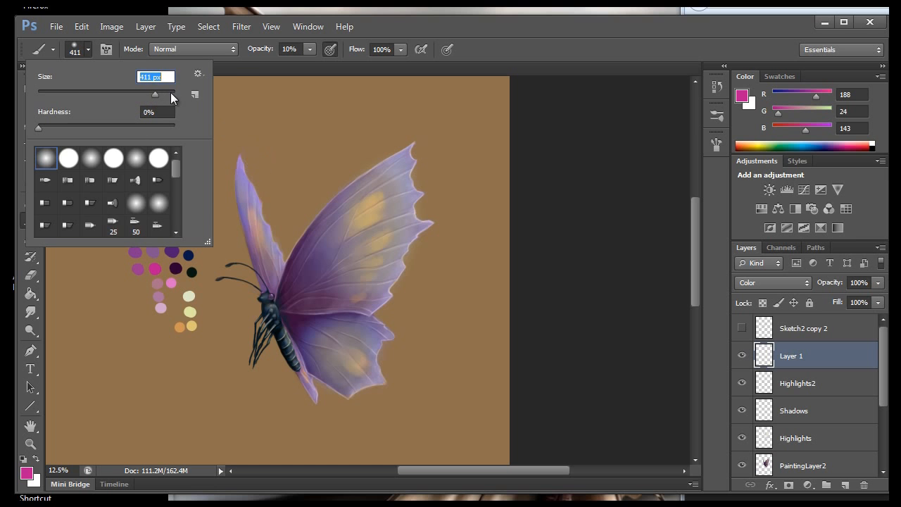
mouse_move(162, 92)
mouse_down()
mouse_move(175, 103)
mouse_move(154, 92)
mouse_up()
key(Return)
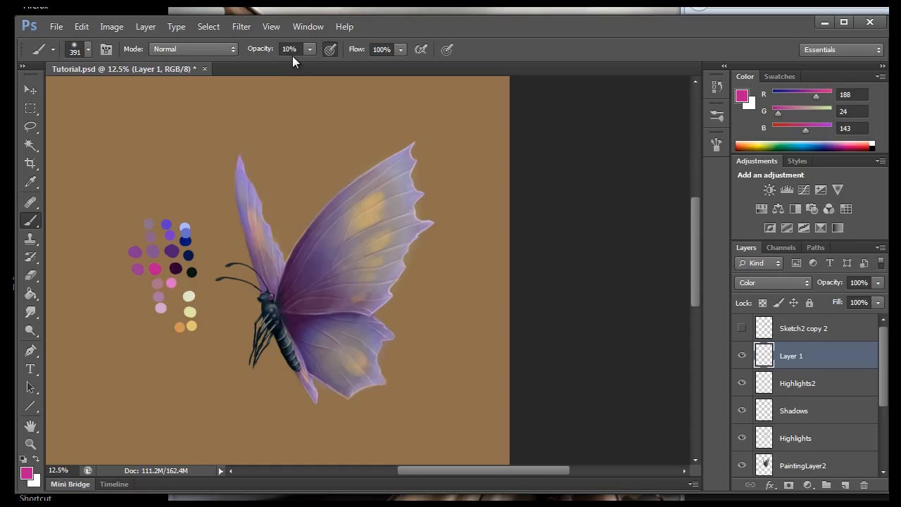
Rename the new layer as Colors Layer and tint the inner areas of the large upper and lower wings magenta.
double_click(798, 357)
text(Colors)
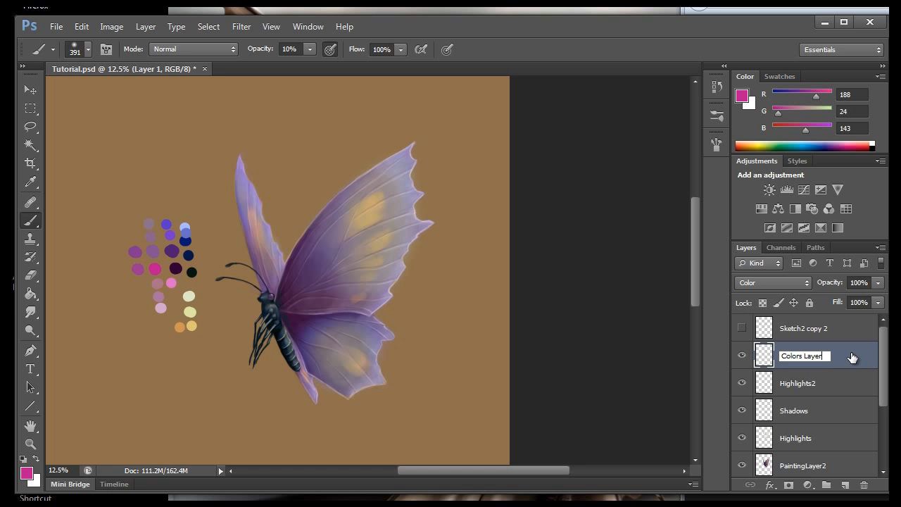
key(Return)
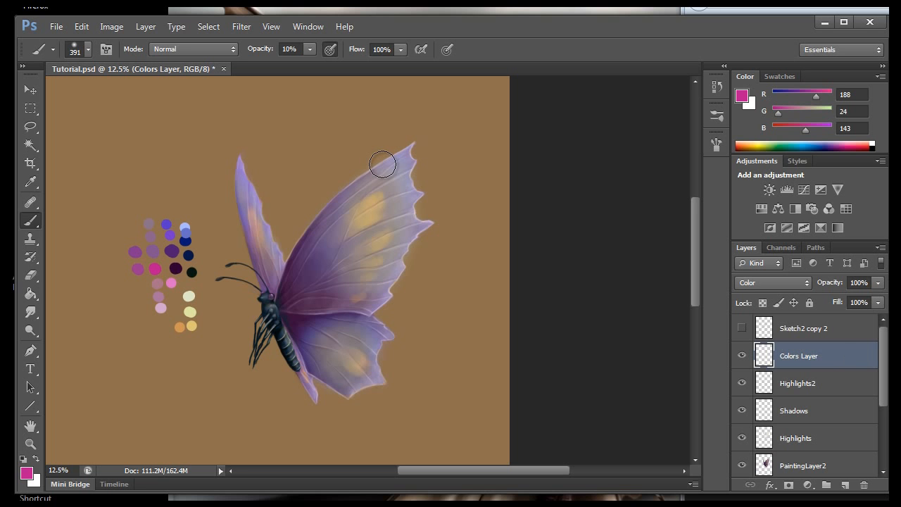
mouse_move(291, 235)
mouse_down()
mouse_move(332, 268)
mouse_move(295, 297)
mouse_move(304, 268)
mouse_move(288, 299)
mouse_move(306, 301)
mouse_move(288, 288)
mouse_move(287, 310)
mouse_move(311, 337)
mouse_move(309, 349)
mouse_move(306, 331)
mouse_move(312, 342)
mouse_move(320, 334)
mouse_move(312, 321)
mouse_move(332, 233)
mouse_move(320, 250)
mouse_move(332, 280)
mouse_move(339, 208)
mouse_move(315, 240)
mouse_move(306, 337)
mouse_move(294, 325)
mouse_move(304, 346)
mouse_move(281, 305)
mouse_move(310, 359)
mouse_move(322, 328)
mouse_move(323, 353)
mouse_move(331, 333)
mouse_move(294, 277)
mouse_move(279, 279)
mouse_move(266, 260)
mouse_move(271, 289)
mouse_move(250, 215)
mouse_move(264, 268)
mouse_move(268, 274)
mouse_move(254, 214)
mouse_move(266, 261)
mouse_move(319, 339)
mouse_move(311, 368)
mouse_up()
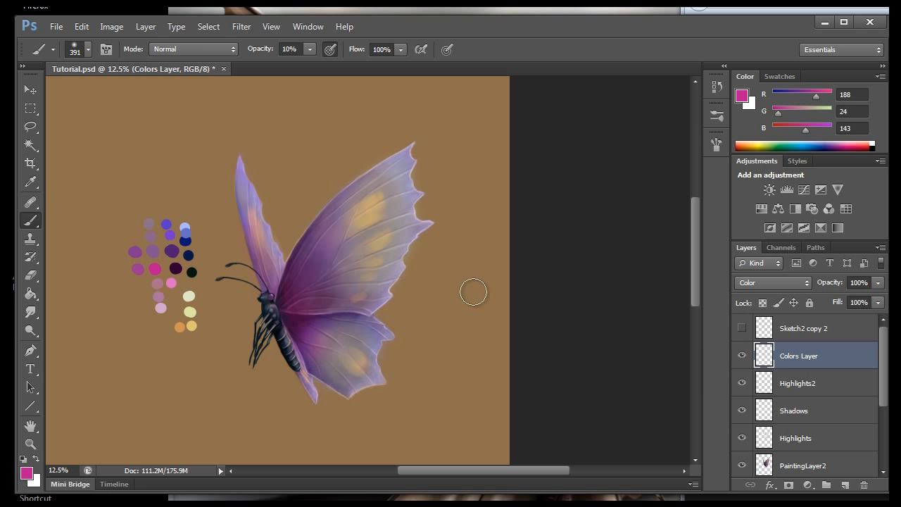
Sample the palette's orange, RGB 209, 149, 82, and warm up the yellow patches on the large wings and the narrow far wing.
click(30, 181)
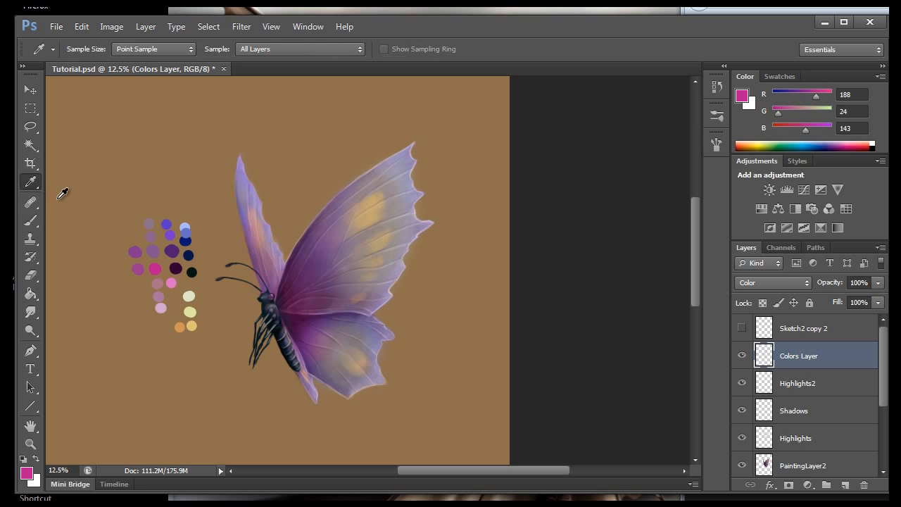
click(183, 326)
click(31, 221)
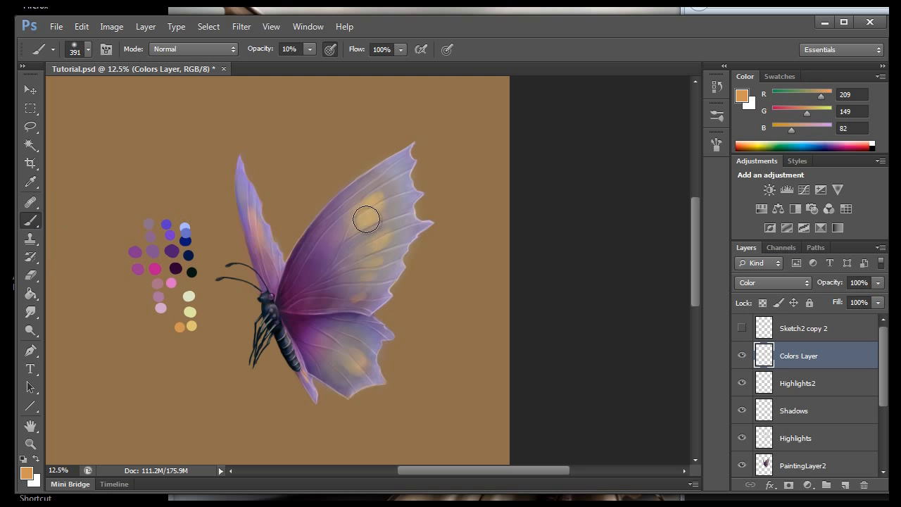
mouse_move(376, 204)
mouse_down()
mouse_move(362, 237)
mouse_move(384, 235)
mouse_move(357, 288)
mouse_move(374, 207)
mouse_move(362, 212)
mouse_move(375, 186)
mouse_move(354, 249)
mouse_move(367, 204)
mouse_move(351, 294)
mouse_move(375, 255)
mouse_move(354, 288)
mouse_move(372, 261)
mouse_move(345, 345)
mouse_move(356, 356)
mouse_move(342, 351)
mouse_up()
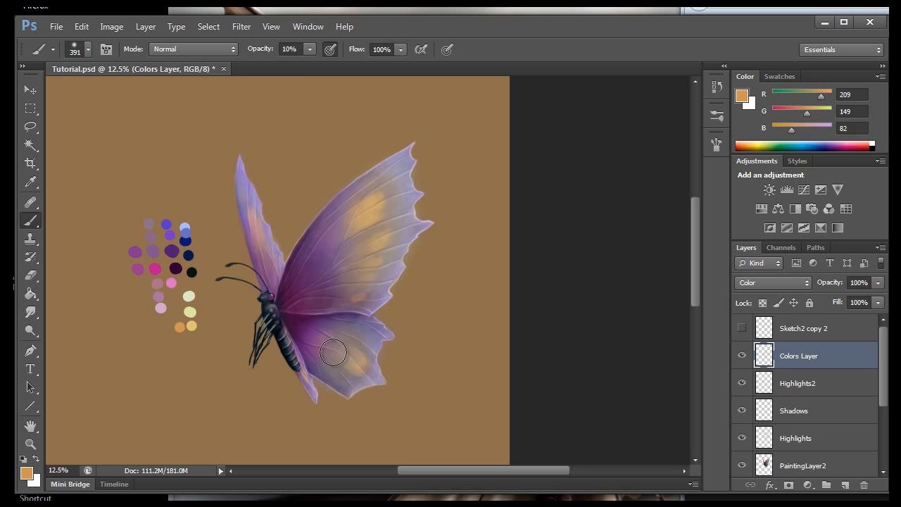
drag(251, 215, 258, 239)
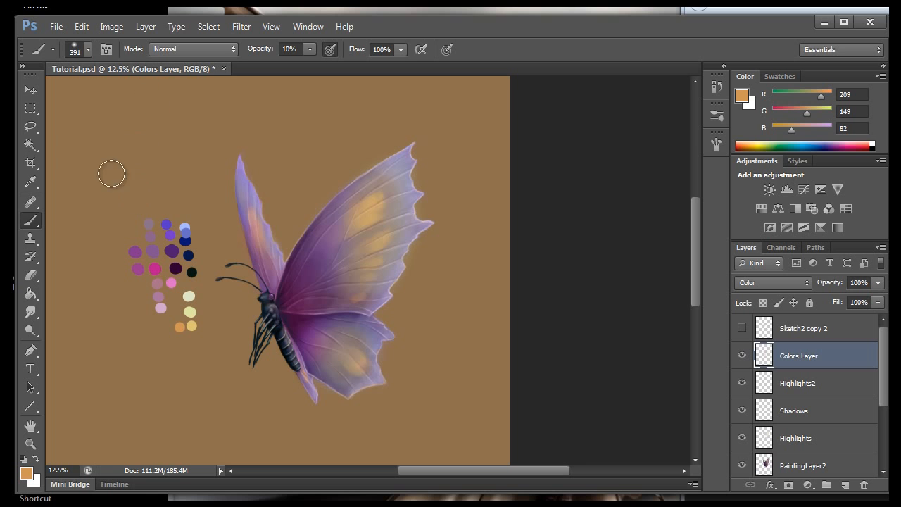
Try the palette's violet-blue against its medium blue and settle on the medium blue, RGB 103, 112, 200, as brush colour.
click(30, 182)
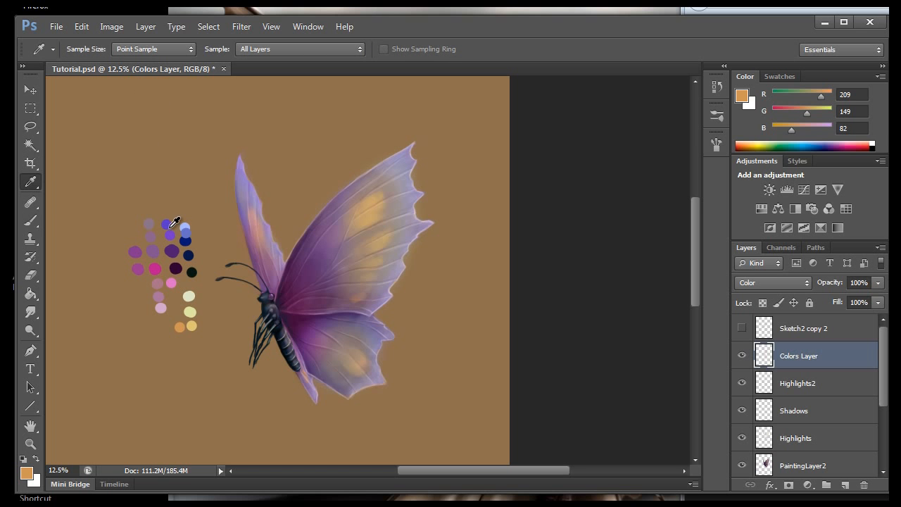
click(172, 220)
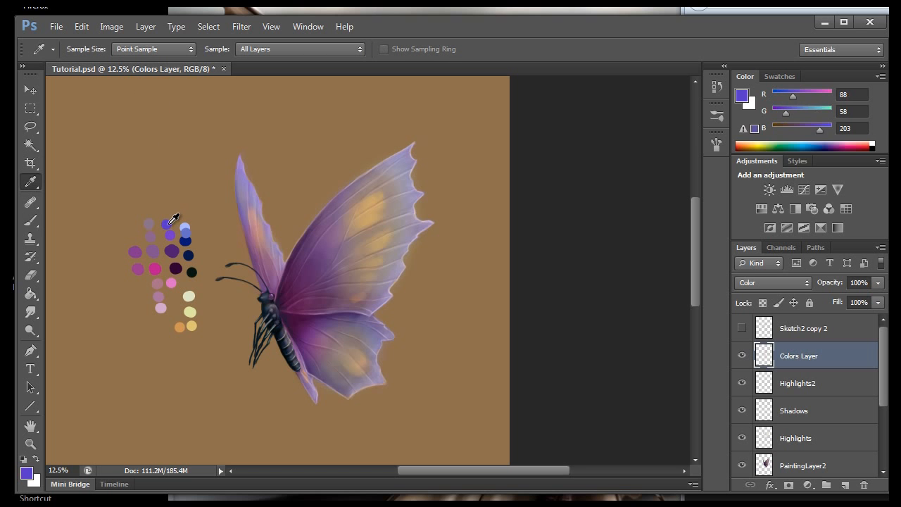
click(187, 228)
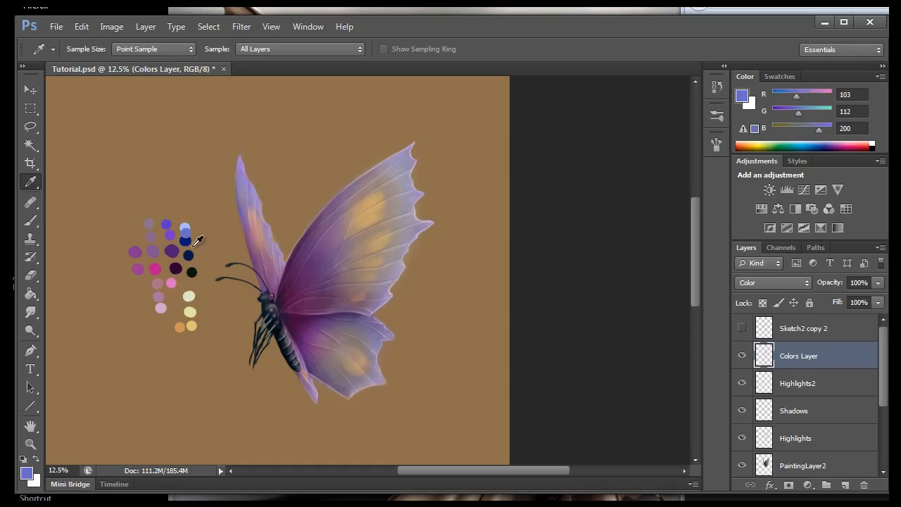
click(167, 223)
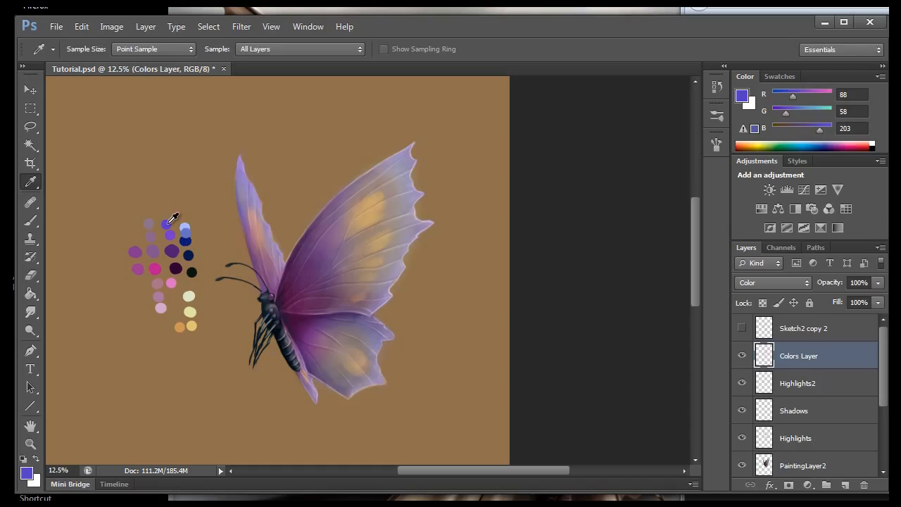
click(187, 231)
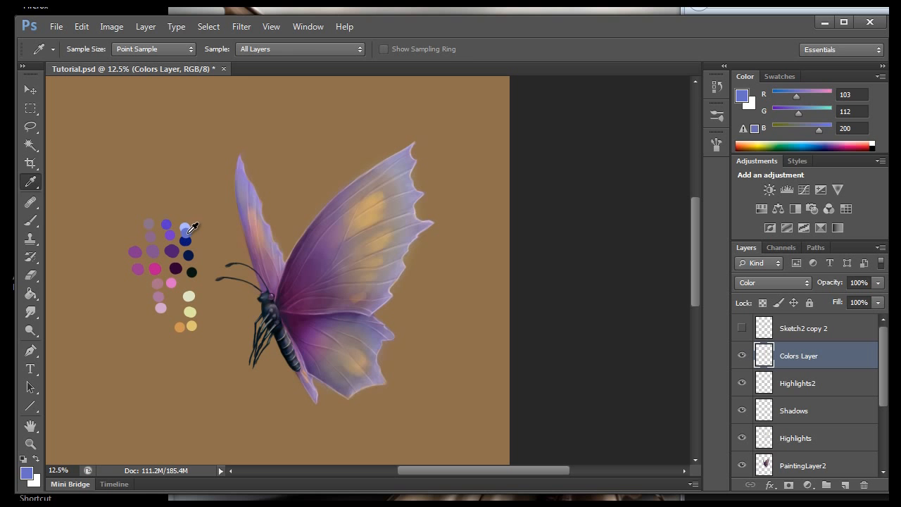
Brush the medium blue along the outer edges of the large upper and lower wings and over the narrow far wing.
click(31, 219)
drag(398, 164, 402, 157)
mouse_move(414, 206)
mouse_down()
mouse_move(368, 315)
mouse_move(406, 250)
mouse_move(418, 204)
mouse_move(409, 178)
mouse_move(402, 183)
mouse_move(407, 165)
mouse_move(381, 166)
mouse_move(396, 178)
mouse_move(403, 211)
mouse_move(400, 175)
mouse_move(404, 206)
mouse_move(437, 183)
mouse_move(424, 165)
mouse_move(368, 172)
mouse_up()
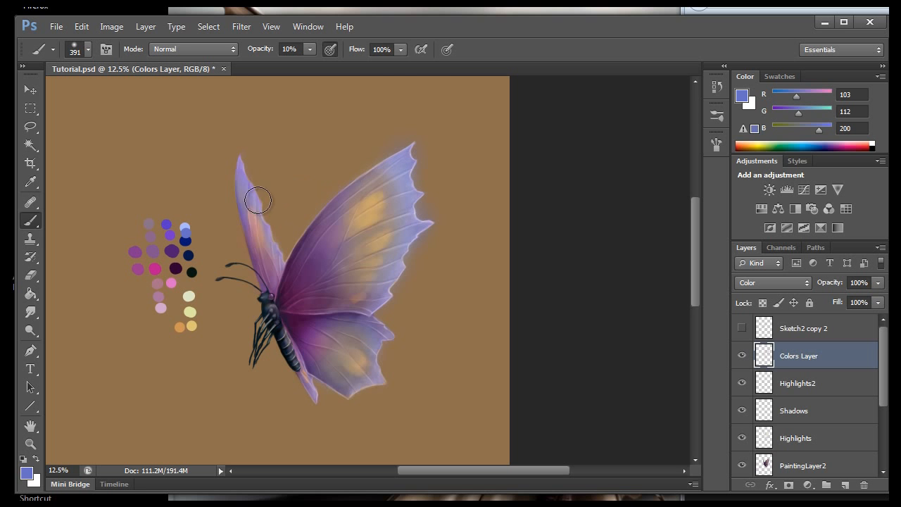
mouse_move(430, 177)
mouse_down()
mouse_move(443, 200)
mouse_move(477, 217)
mouse_move(455, 161)
mouse_up()
click(82, 27)
click(102, 39)
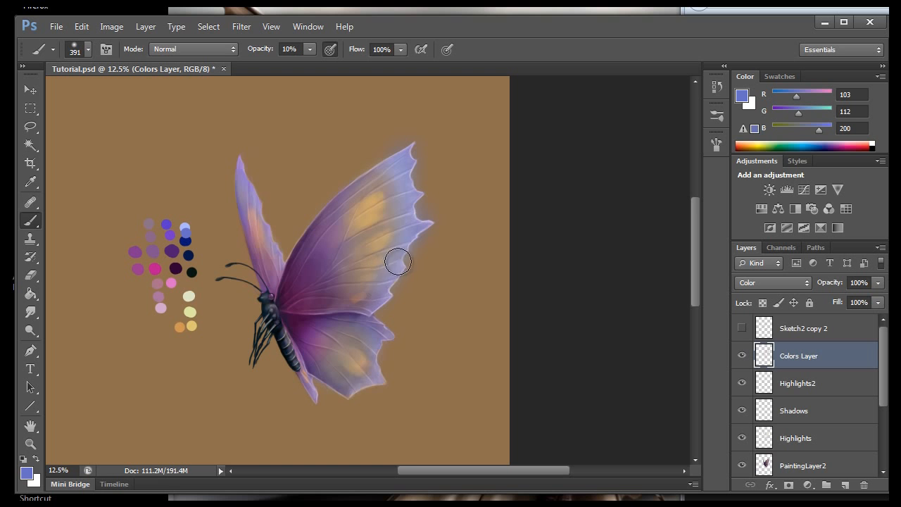
mouse_move(357, 371)
mouse_down()
mouse_move(374, 333)
mouse_move(362, 330)
mouse_move(330, 374)
mouse_move(350, 386)
mouse_move(379, 380)
mouse_up()
mouse_move(277, 195)
mouse_down()
mouse_move(256, 209)
mouse_move(243, 198)
mouse_move(240, 169)
mouse_move(268, 259)
mouse_move(258, 235)
mouse_up()
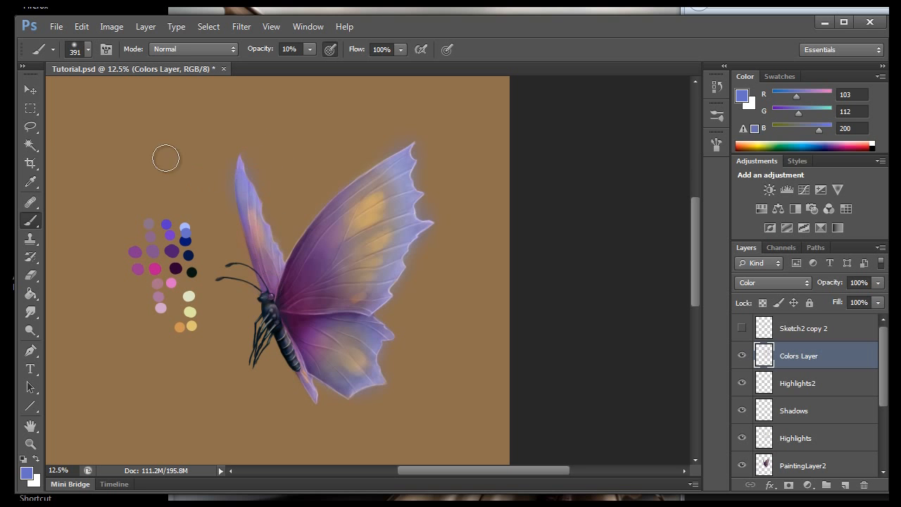
Switch to the Eraser and enlarge its soft round tip to 99 px.
click(31, 275)
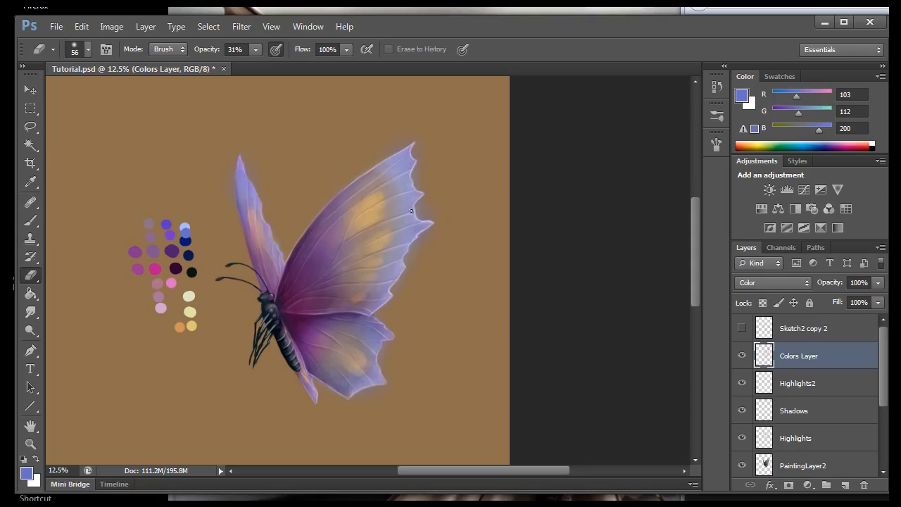
click(88, 49)
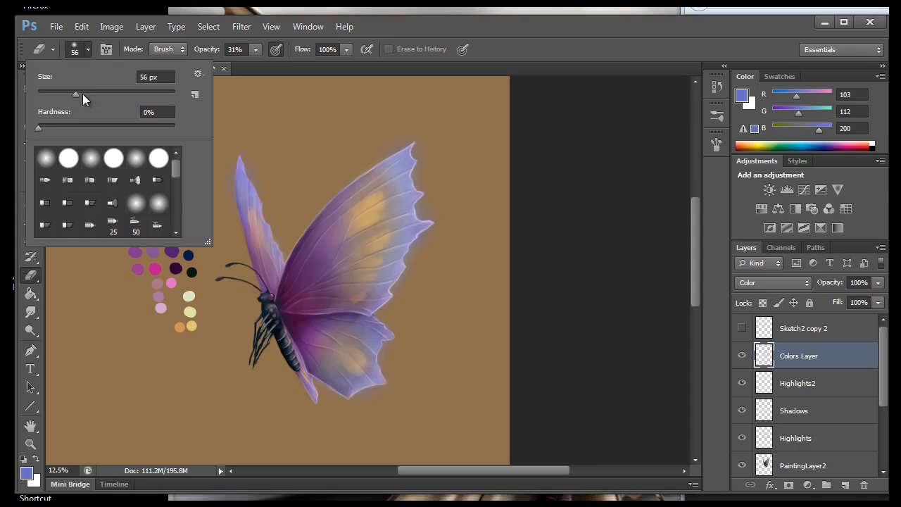
drag(83, 93, 112, 90)
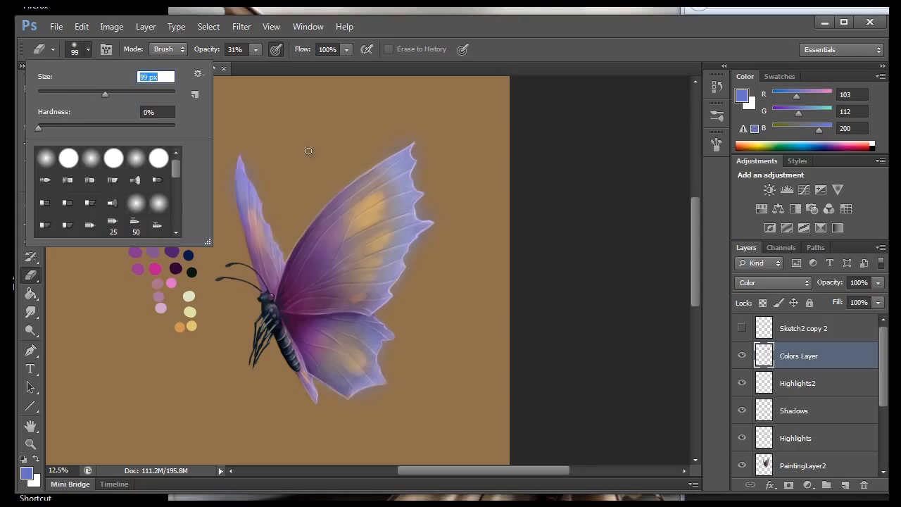
Set the 99 px Eraser to 100% opacity and erase the colour spill outside the upper wing's edge on the Colors Layer.
click(422, 164)
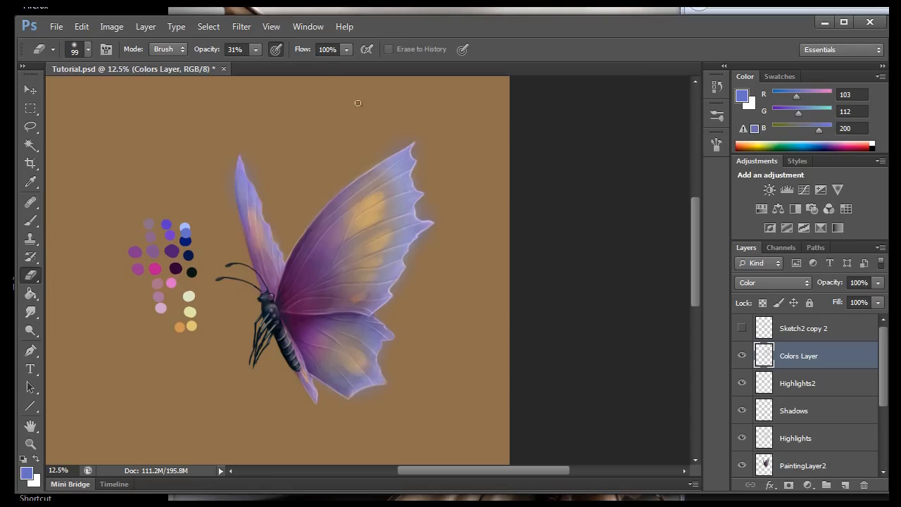
click(255, 49)
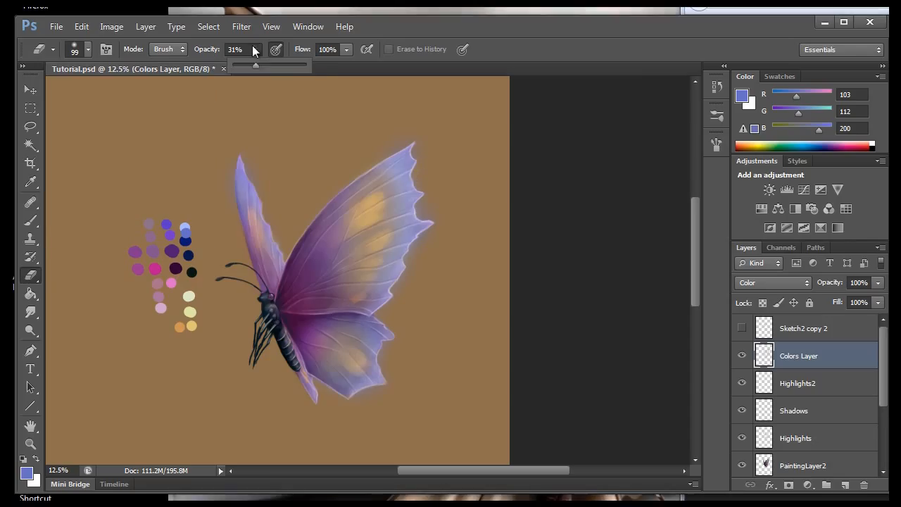
click(426, 200)
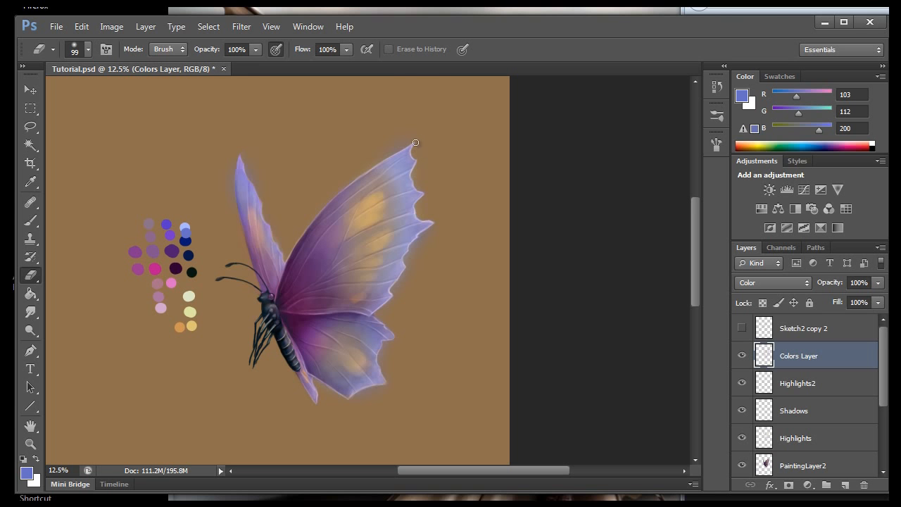
drag(397, 138, 389, 152)
Sample the medium blue swatch and touch up the wing edges on the Colors Layer with a 69 px soft brush.
click(31, 183)
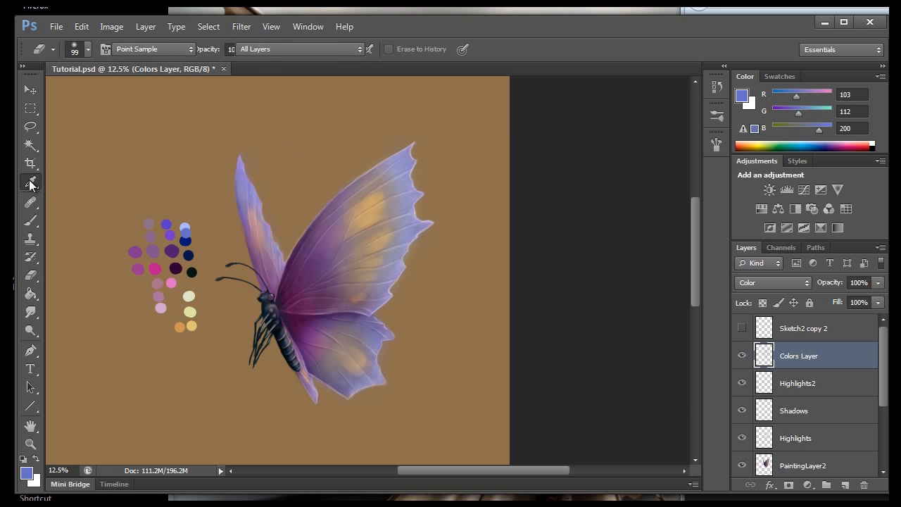
click(184, 226)
click(187, 232)
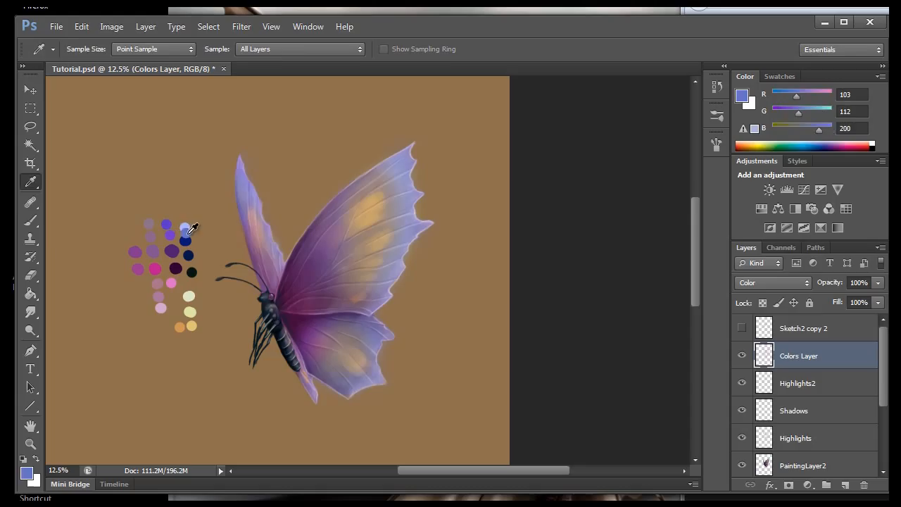
click(30, 221)
click(78, 50)
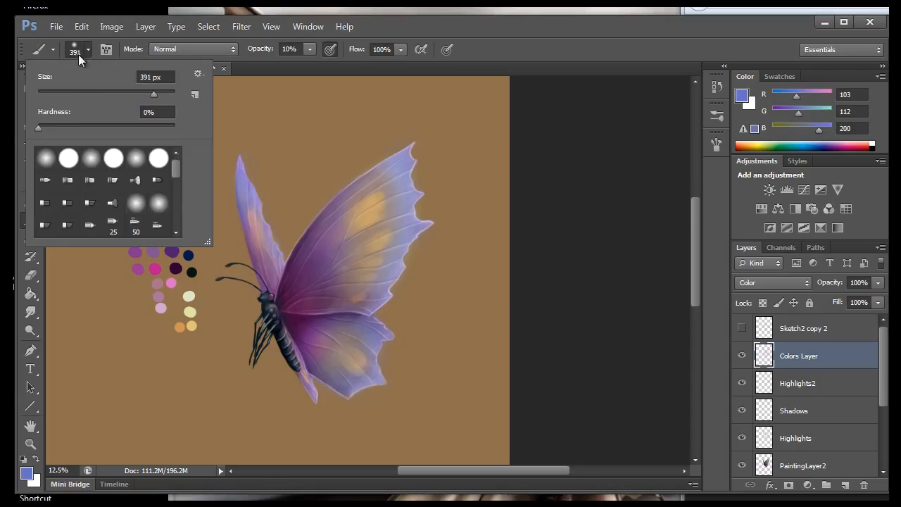
drag(93, 90, 84, 92)
click(313, 392)
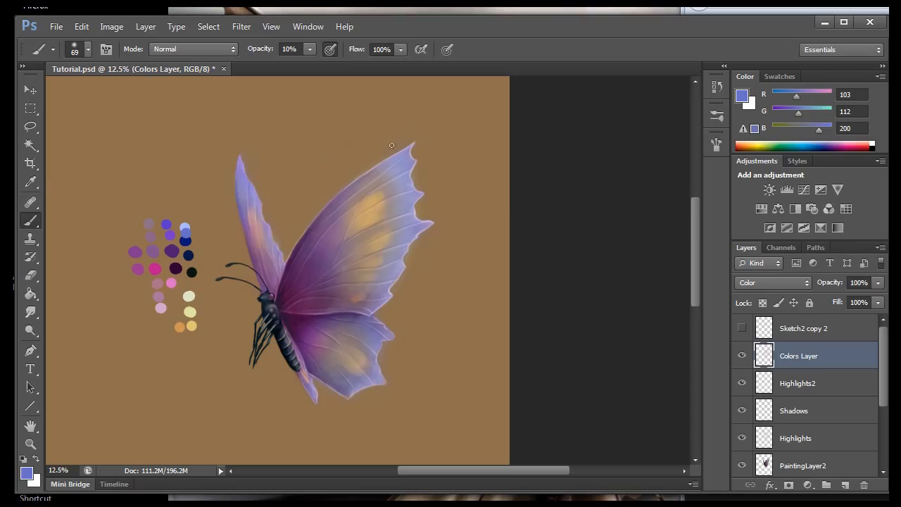
Select the Highlights2 layer, sample the yellow swatch and adjust the foreground colour to RGB 255, 197, 49.
click(30, 182)
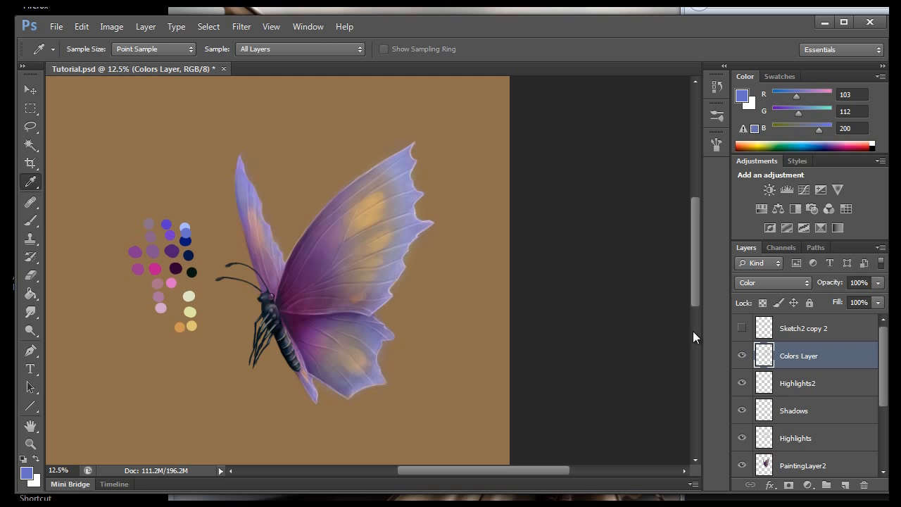
click(798, 389)
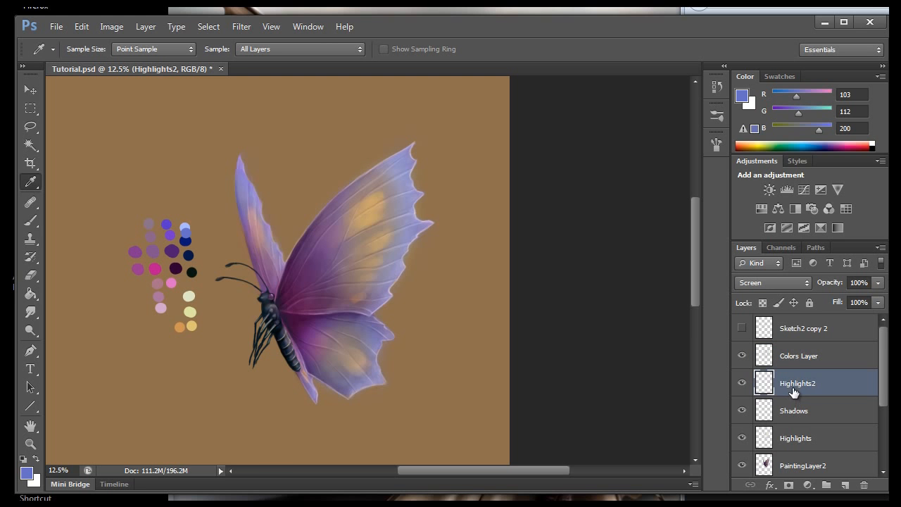
double_click(799, 384)
key(Return)
click(30, 222)
click(30, 182)
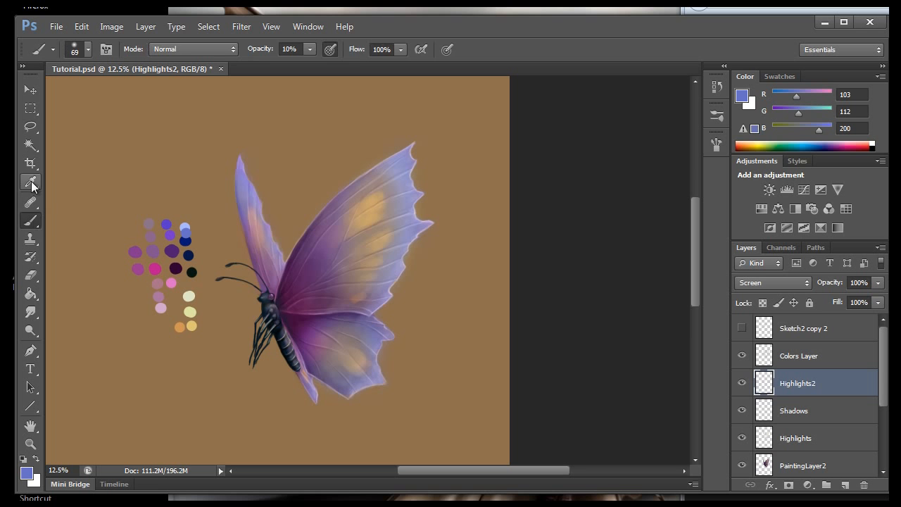
click(195, 324)
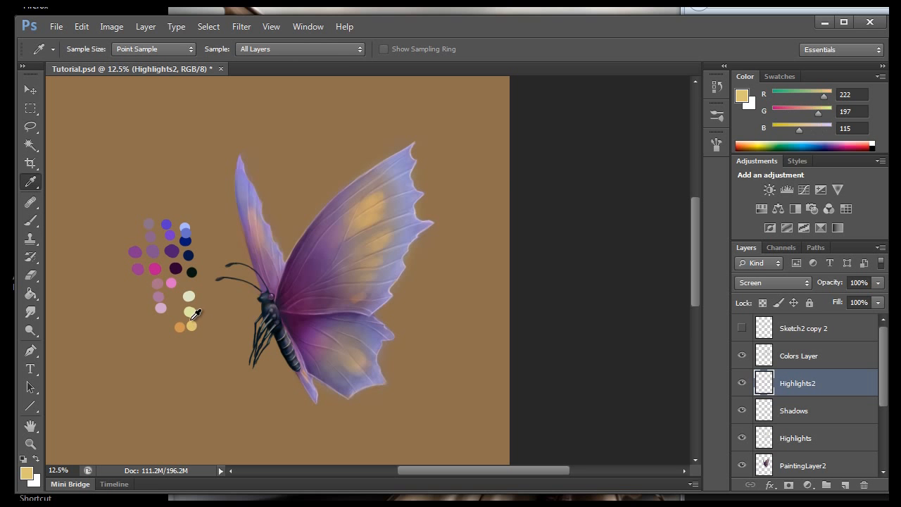
click(824, 109)
drag(824, 94, 833, 92)
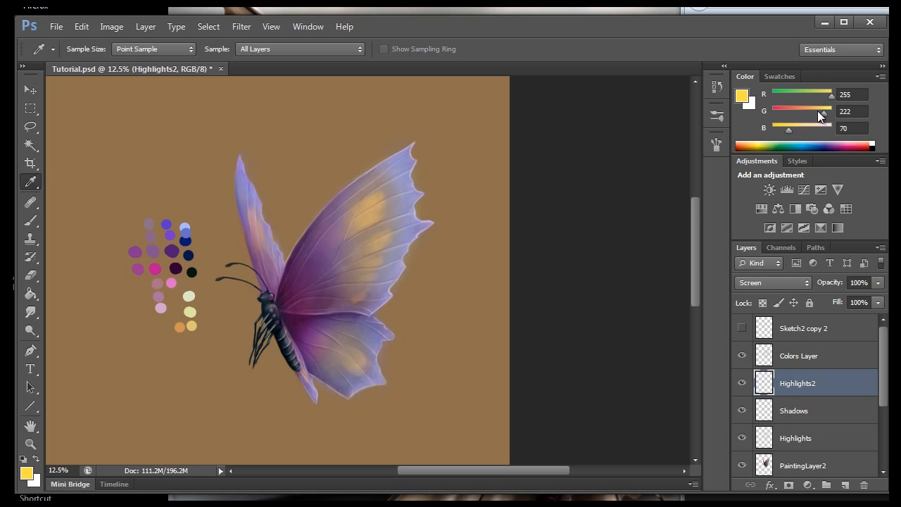
click(819, 112)
click(783, 129)
Paint yellow highlights over the wing spots on the Highlights2 layer with a 116 px soft brush.
click(30, 220)
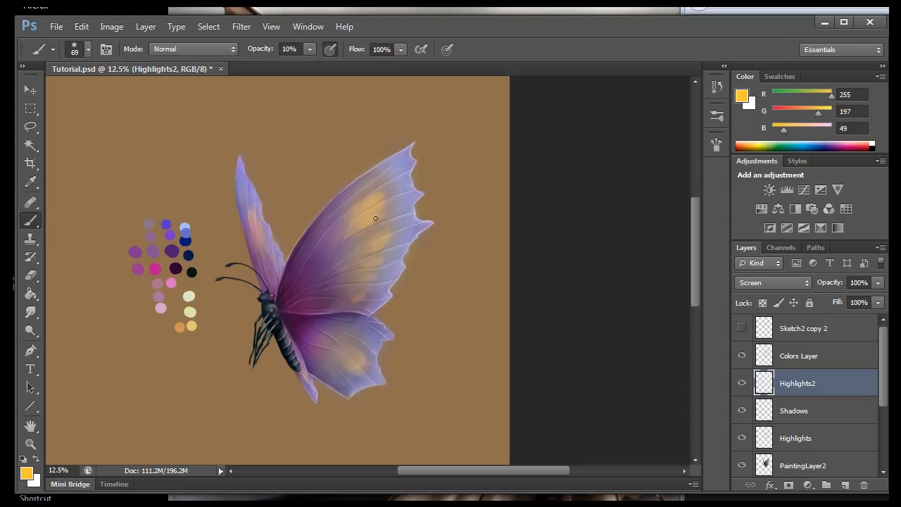
click(84, 49)
drag(92, 85, 111, 92)
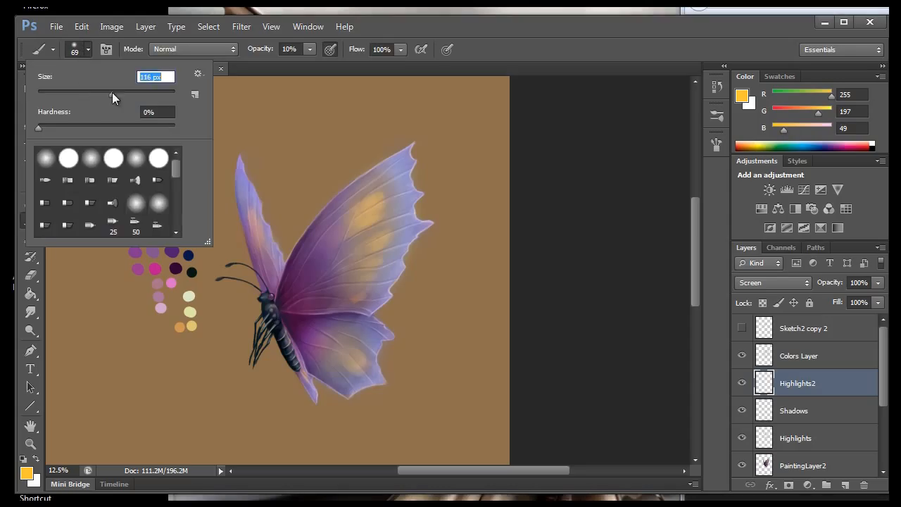
click(368, 207)
mouse_move(368, 207)
mouse_down()
mouse_move(357, 215)
mouse_move(368, 216)
mouse_move(362, 227)
mouse_move(351, 224)
mouse_move(364, 249)
mouse_move(376, 239)
mouse_move(364, 270)
mouse_up()
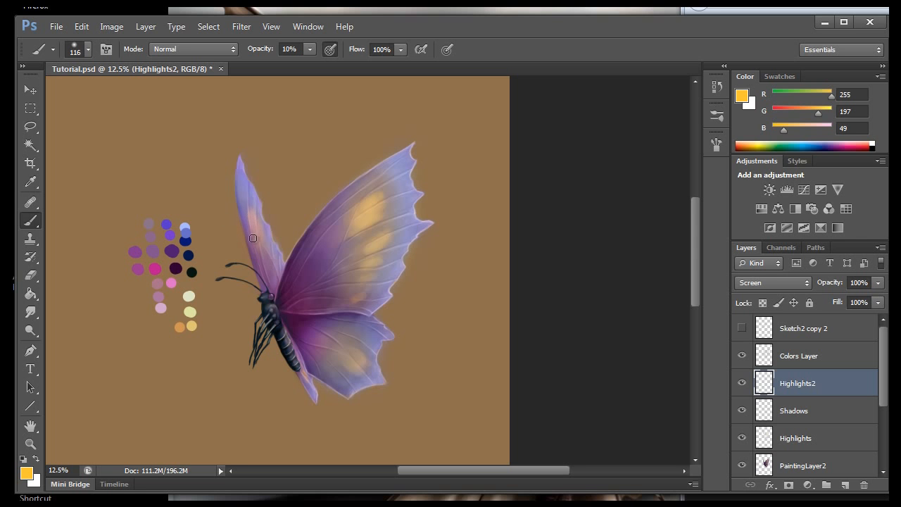
mouse_move(357, 357)
mouse_down()
mouse_move(342, 361)
mouse_move(362, 361)
mouse_up()
Set the foreground colour to RGB 255, 140, 49 and paint orange over the wing spots on Highlights2 and the Colors Layer.
click(806, 109)
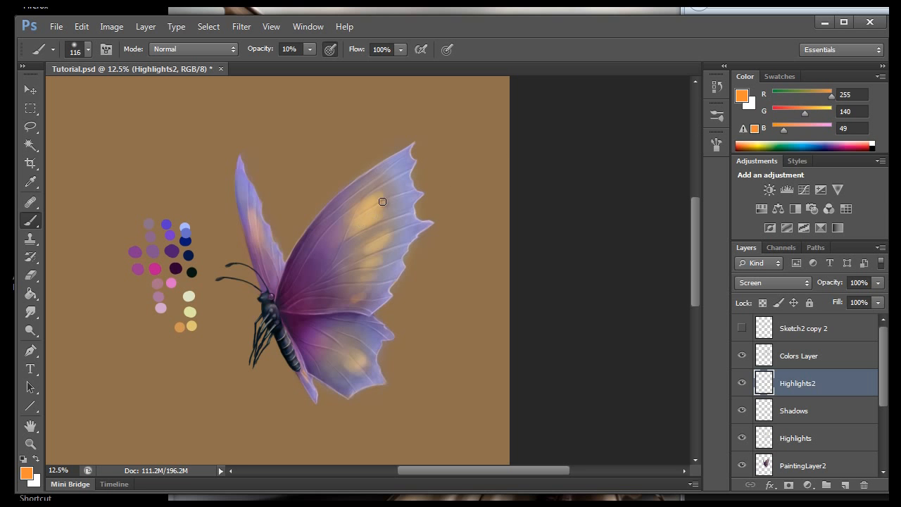
mouse_move(373, 214)
mouse_down()
mouse_move(382, 195)
mouse_move(378, 208)
mouse_up()
click(807, 355)
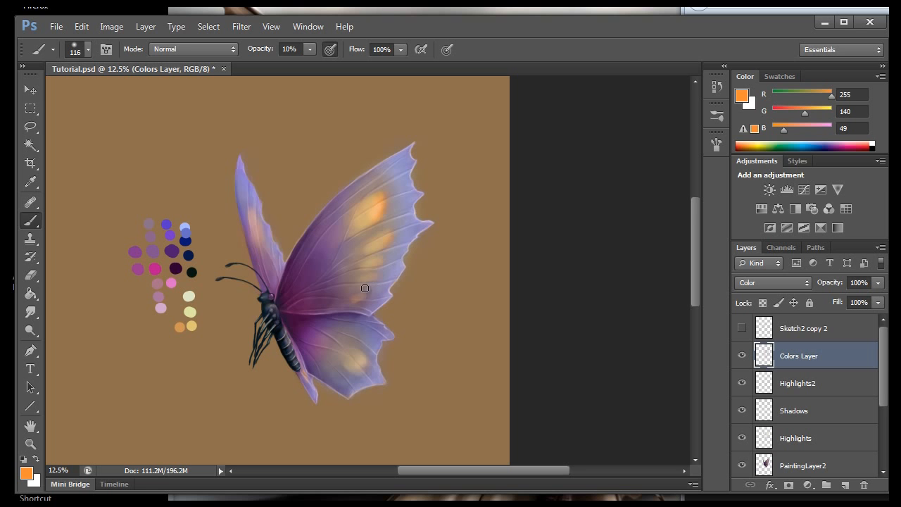
drag(251, 213, 257, 220)
mouse_move(366, 368)
mouse_down()
mouse_move(342, 366)
mouse_move(365, 371)
mouse_move(354, 353)
mouse_move(352, 375)
mouse_move(365, 365)
mouse_move(359, 355)
mouse_move(367, 375)
mouse_up()
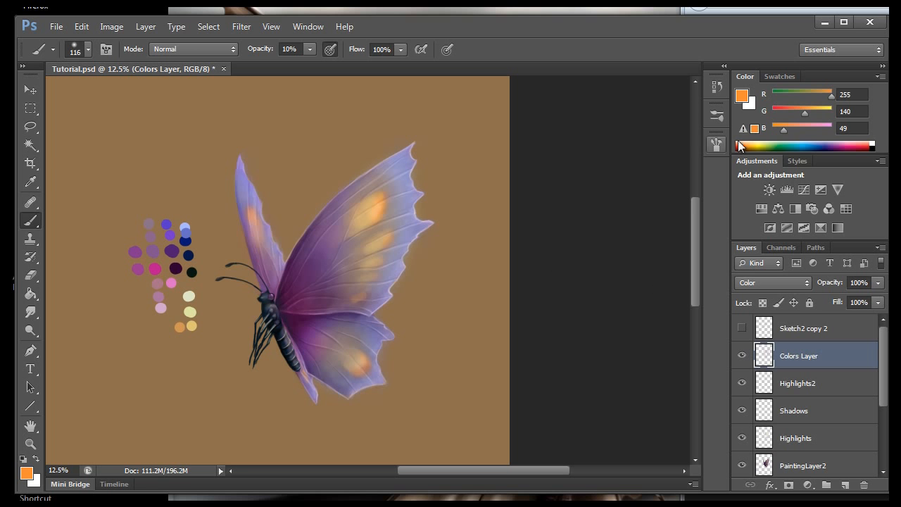
Sample the dark purple swatch and tint the butterfly's body with it on the Colors Layer.
click(30, 181)
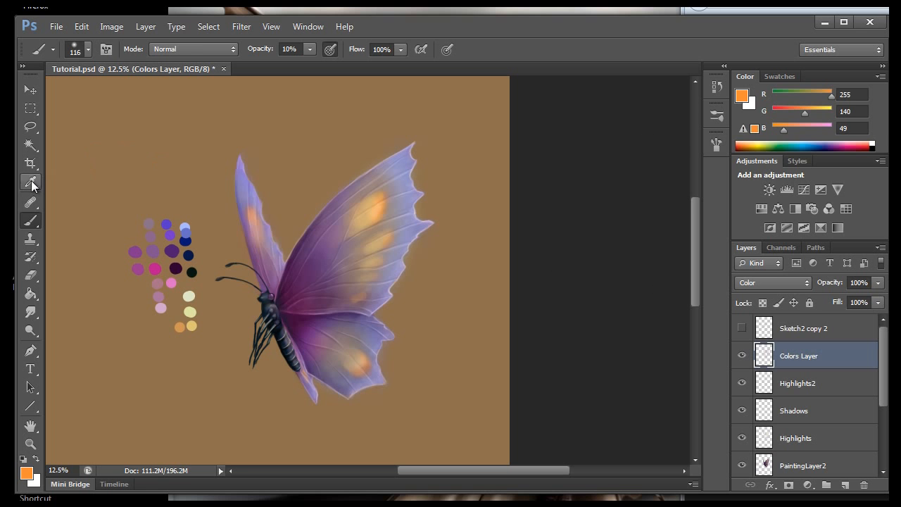
click(174, 251)
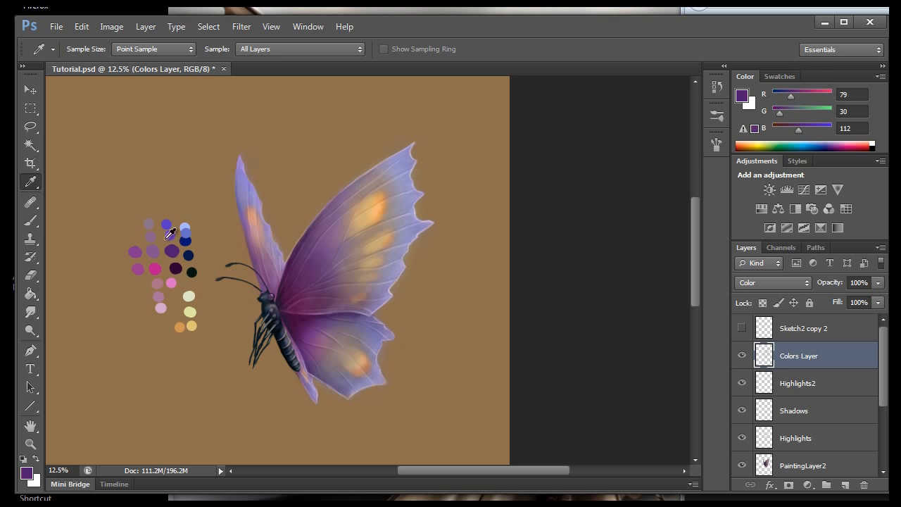
click(30, 221)
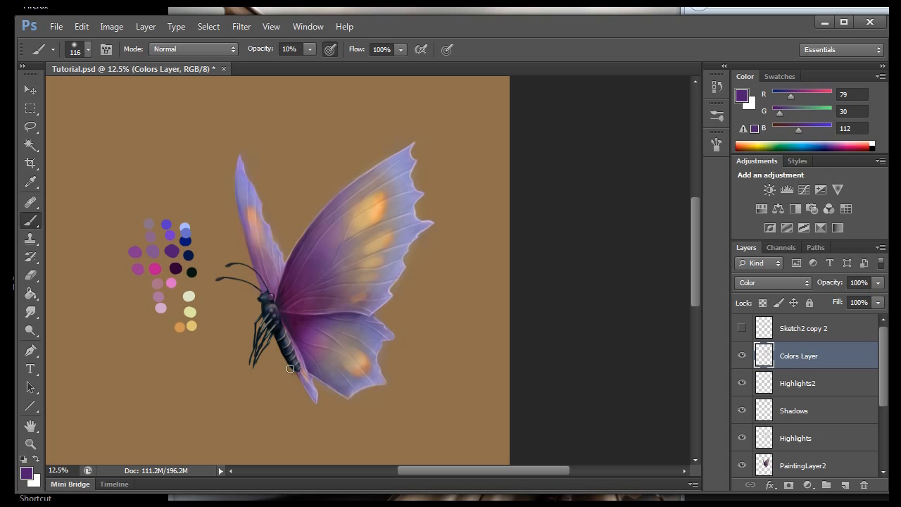
mouse_move(288, 348)
mouse_down()
mouse_move(280, 331)
mouse_move(298, 365)
mouse_move(279, 333)
mouse_up()
Sample the orange swatch and brush warm accents onto the butterfly's body segments.
click(30, 181)
click(180, 325)
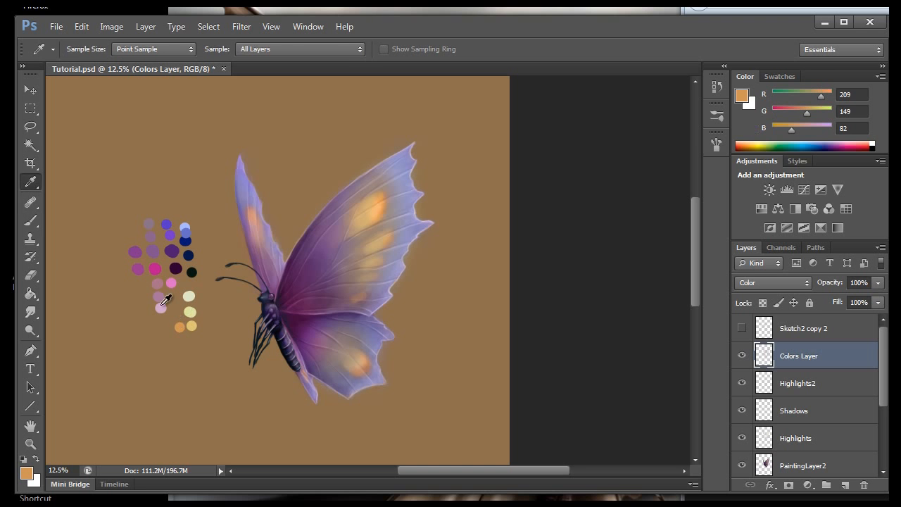
click(30, 220)
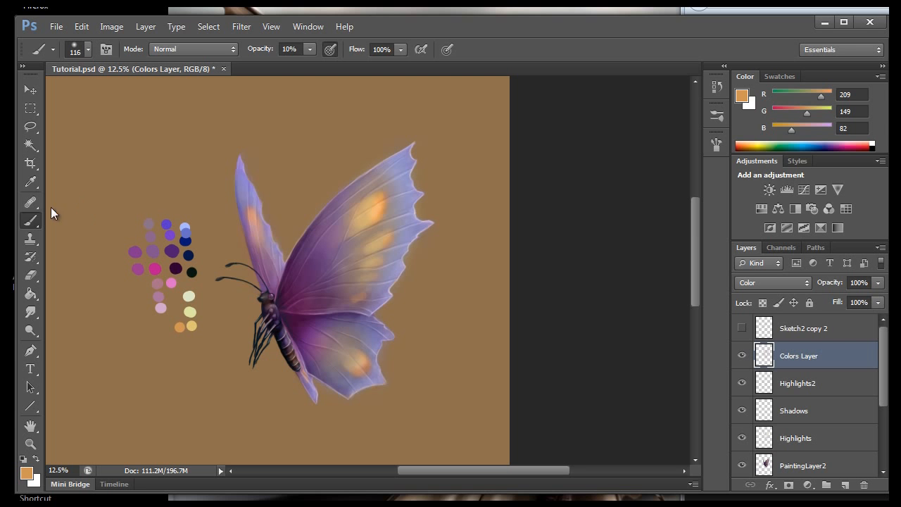
Sample the medium blue swatch (RGB 103, 112, 200) and brush it lightly over the butterfly on the Colors Layer.
click(30, 182)
click(186, 232)
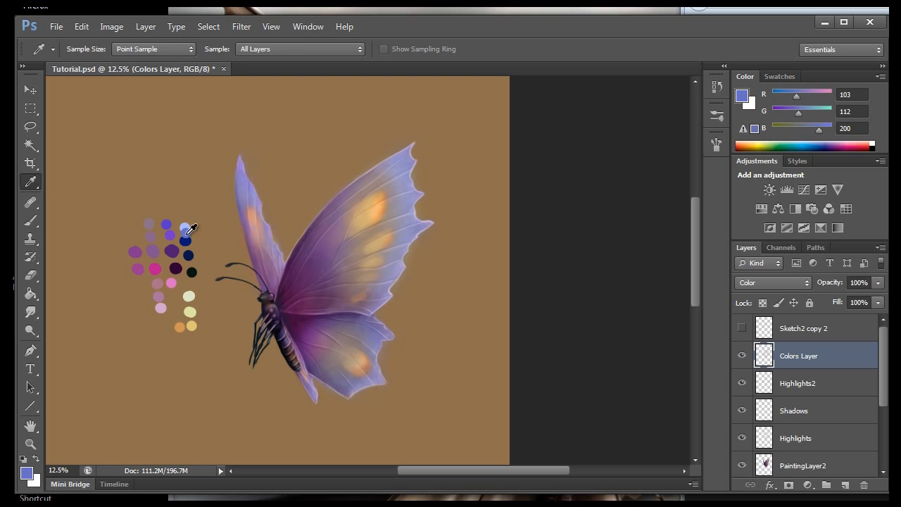
click(30, 220)
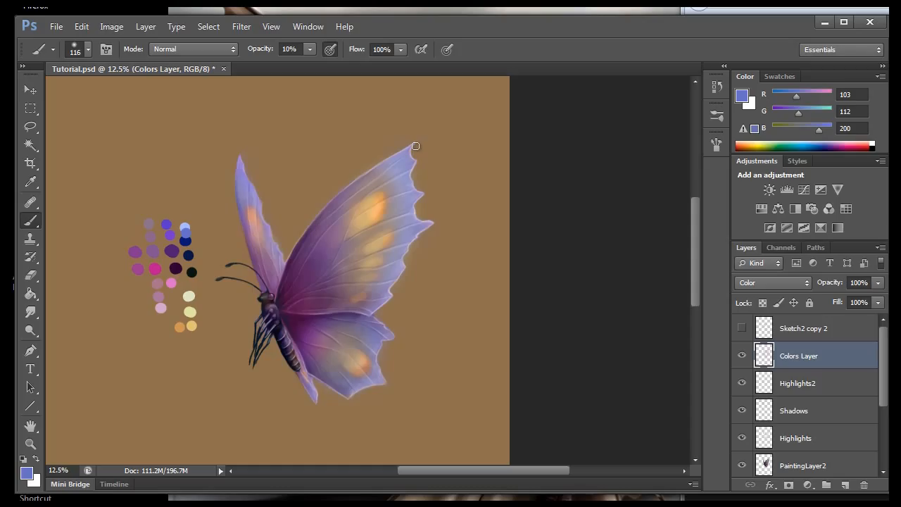
Compare the painting with and without the Colors Layer, Highlights2 and Shadows by toggling their visibility, leaving all three shown.
click(742, 356)
click(742, 357)
click(742, 357)
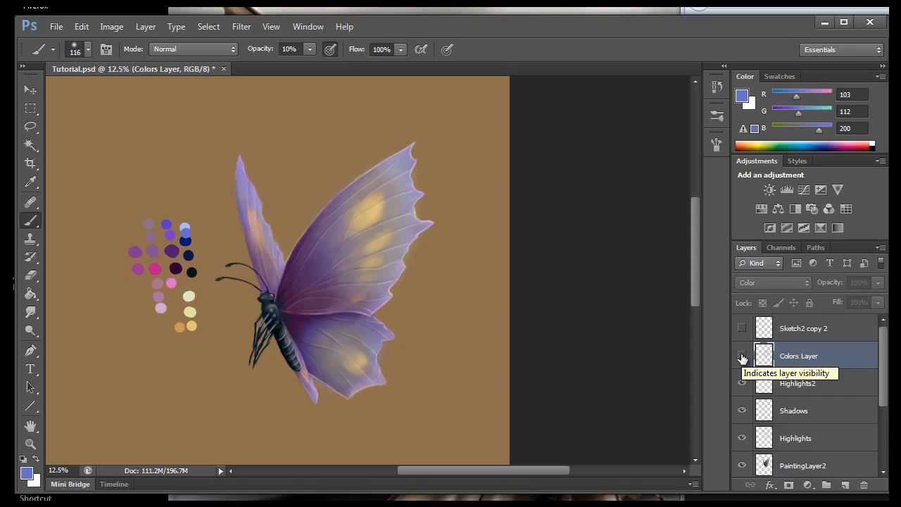
click(742, 357)
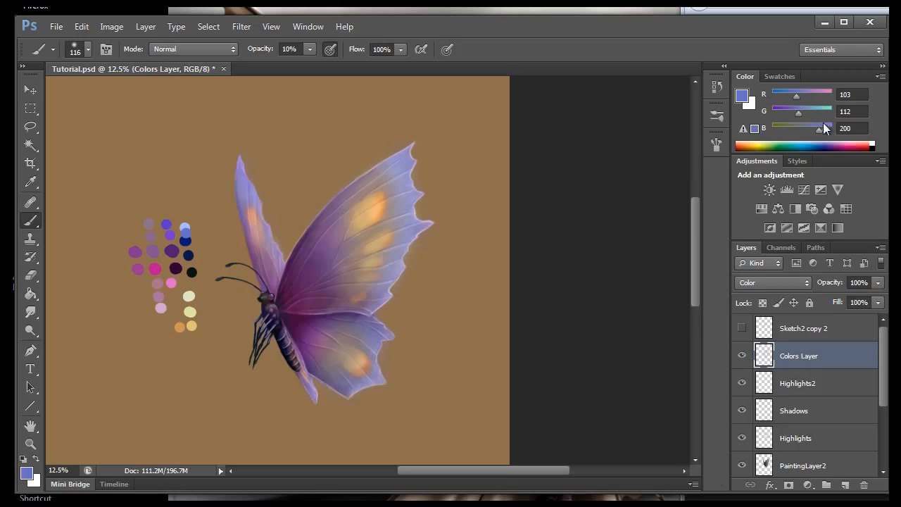
click(741, 385)
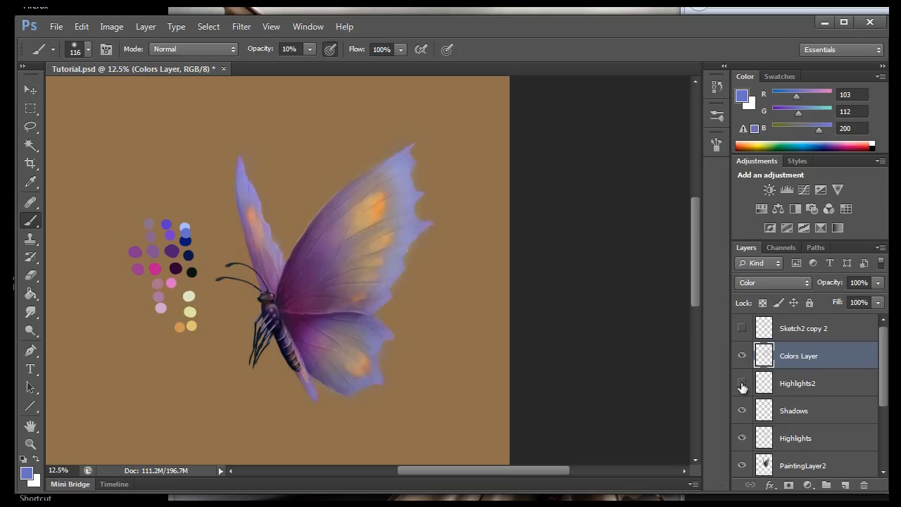
click(742, 357)
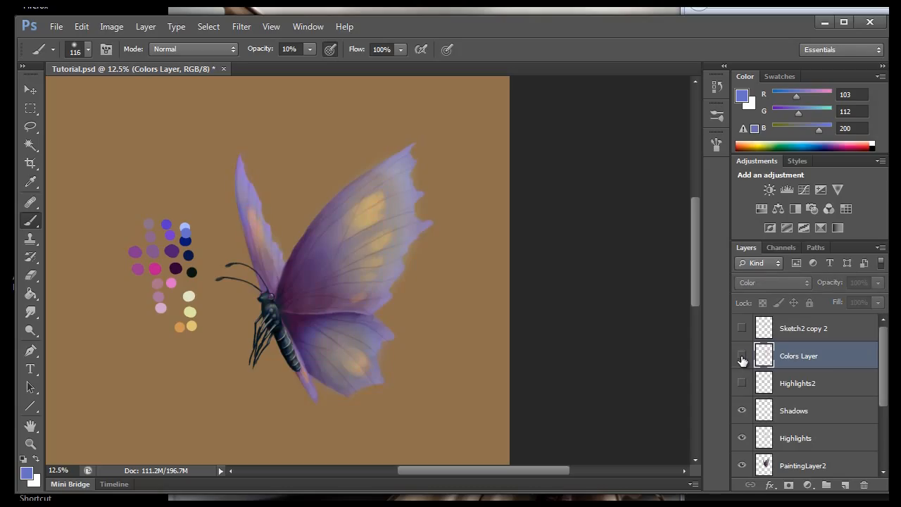
click(743, 413)
drag(743, 415, 745, 355)
click(743, 357)
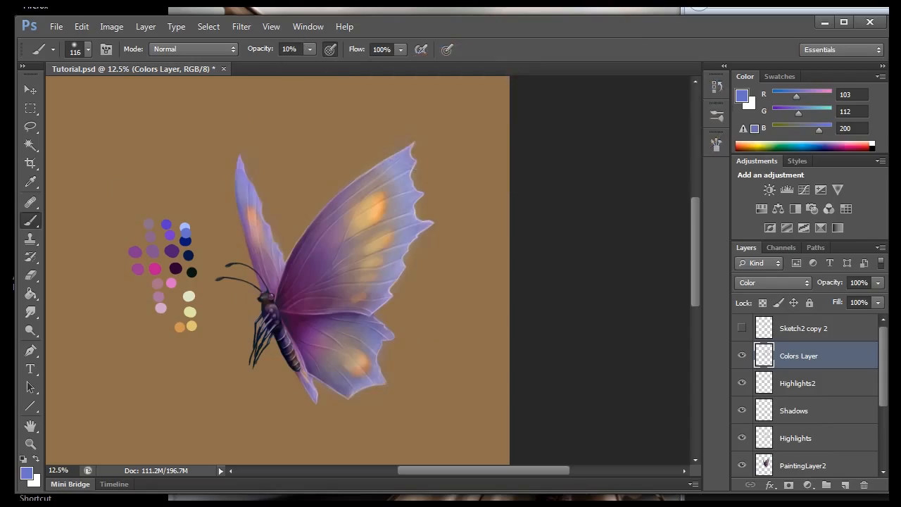
Add a new layer directly above the Colors Layer and name it Sparkle.
click(805, 385)
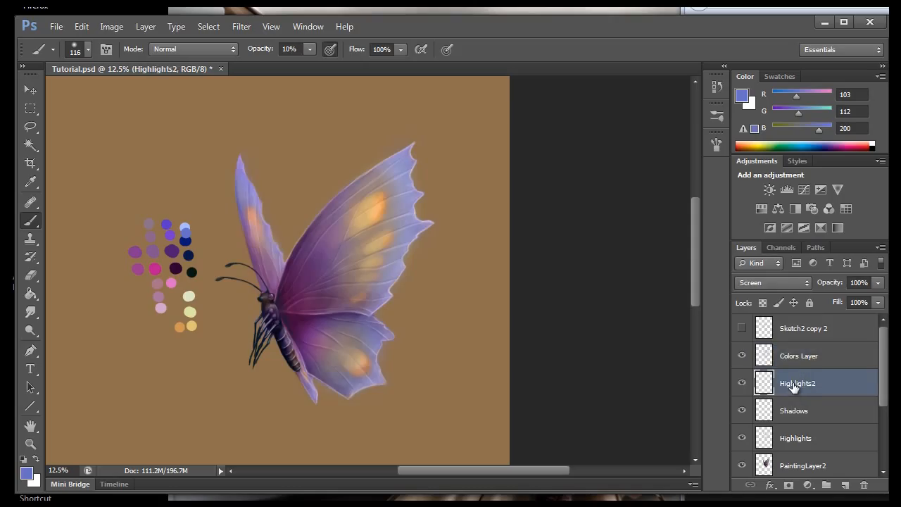
click(799, 356)
click(845, 485)
right_click(789, 356)
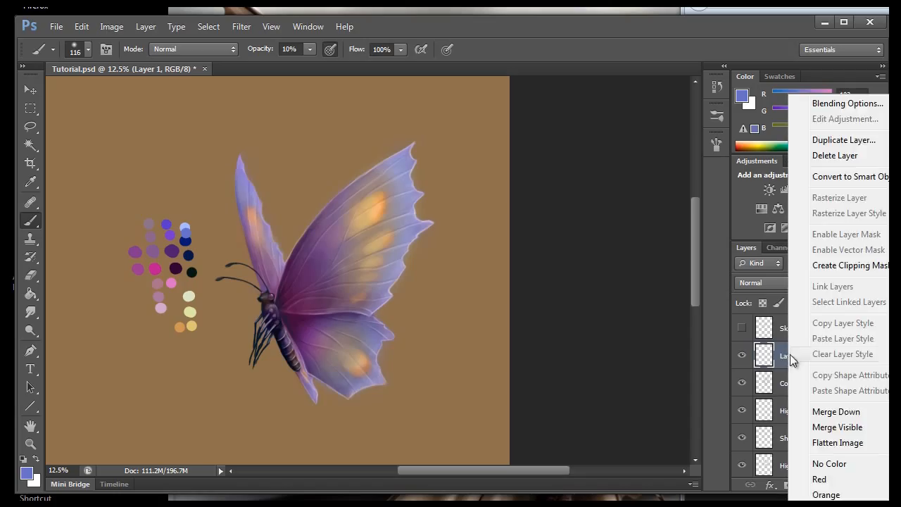
click(783, 353)
double_click(791, 355)
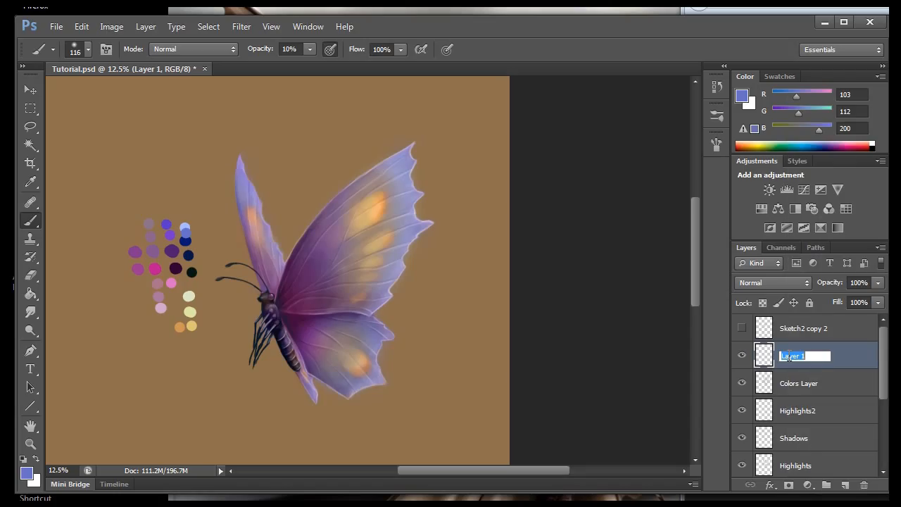
text(Sparkle)
click(845, 358)
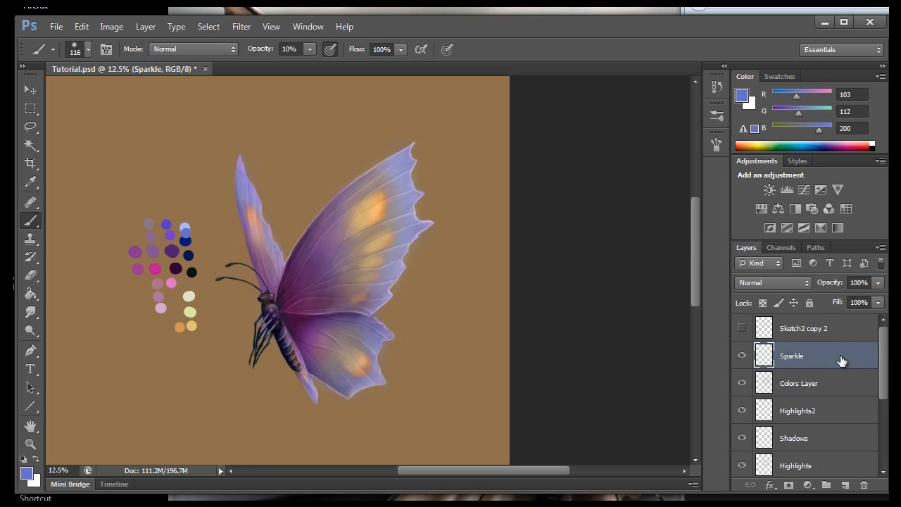
Set the Sparkle layer's blend mode to Color Dodge and mix a pale blue foreground colour of RGB 197, 219, 255.
click(783, 283)
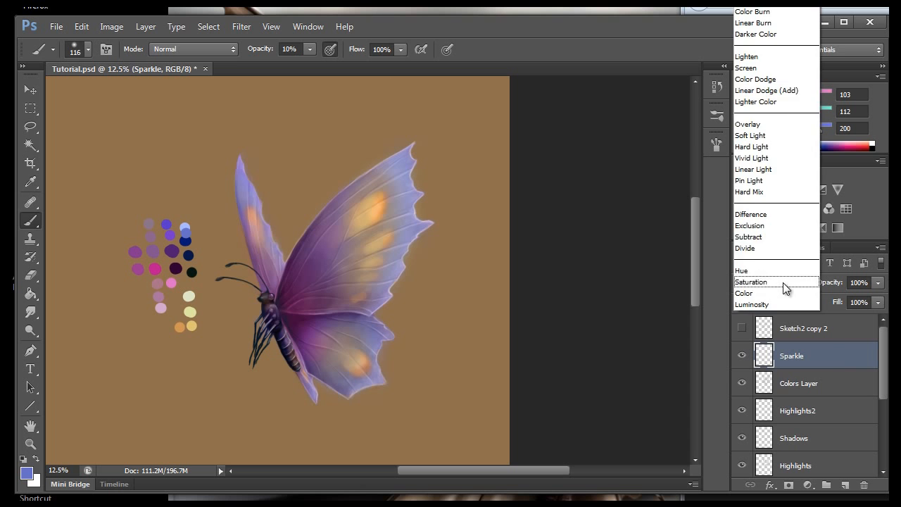
click(749, 79)
drag(796, 96, 819, 112)
click(818, 95)
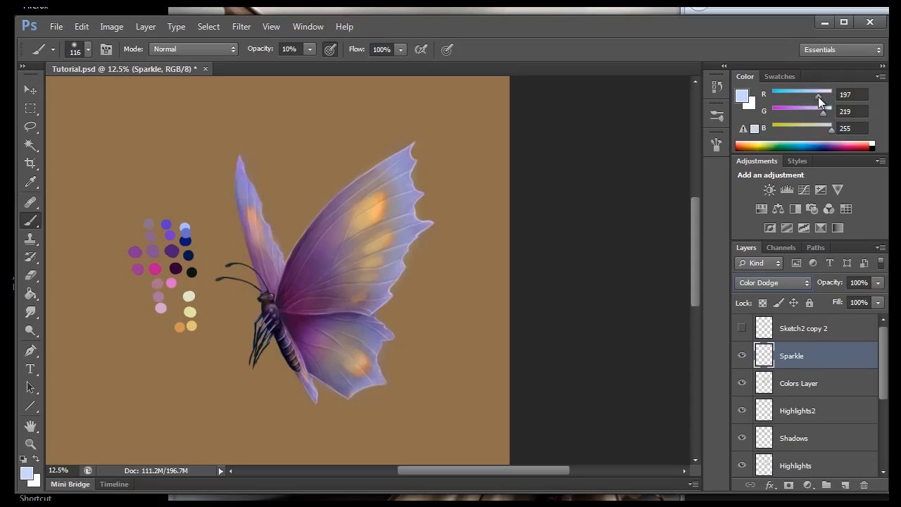
Stamp pale speckles over the wings with a scattered speckle brush at 41% opacity and lower the Sparkle layer's opacity to 79%.
click(83, 50)
scroll(176, 182, down, 5)
drag(174, 194, 177, 204)
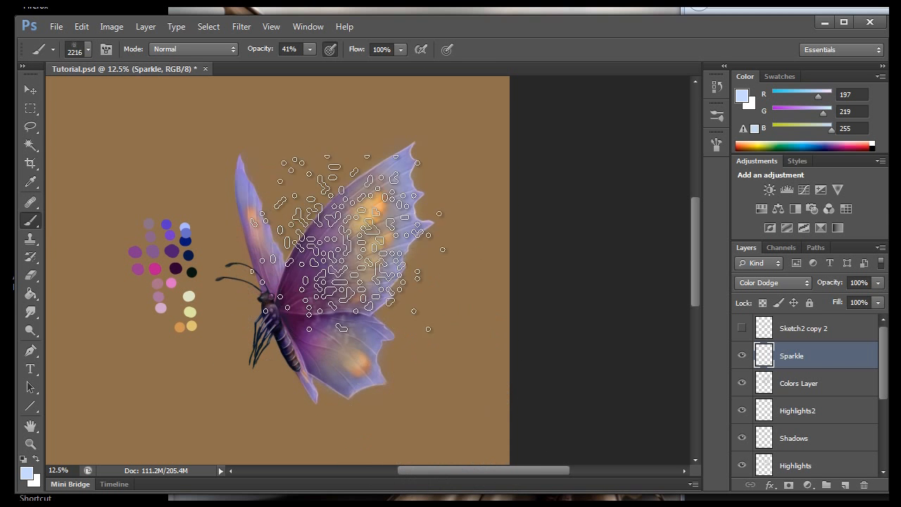
click(357, 215)
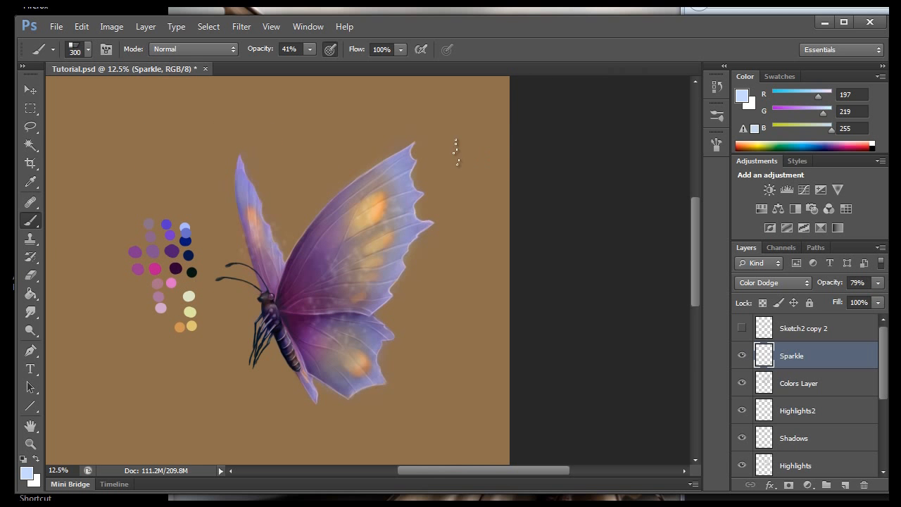
Switch to a hard round brush tip with 100% hardness and reduce its size to 17 px.
click(87, 49)
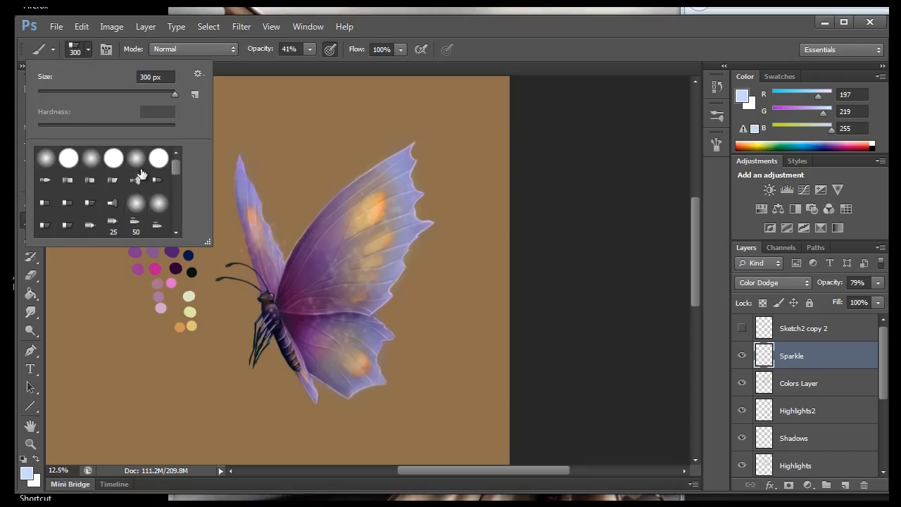
click(45, 180)
click(45, 157)
click(69, 158)
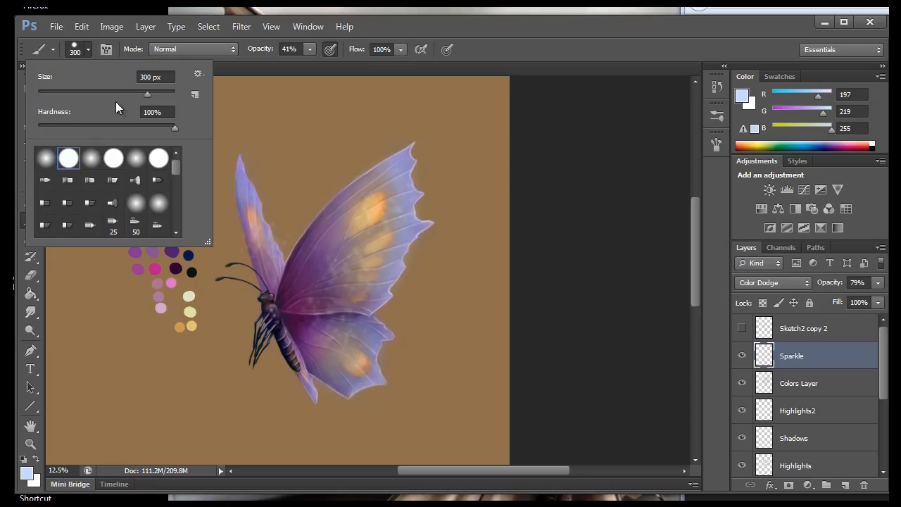
click(93, 93)
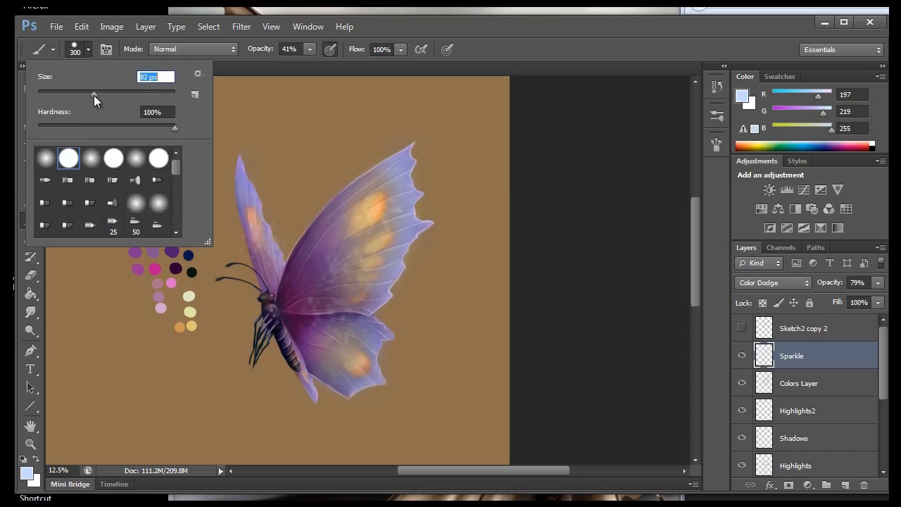
click(53, 93)
click(48, 94)
Raise the brush opacity to 100% and dab tiny sparkle dots on the purple area of the upper wing.
click(272, 26)
click(290, 128)
click(271, 26)
click(292, 126)
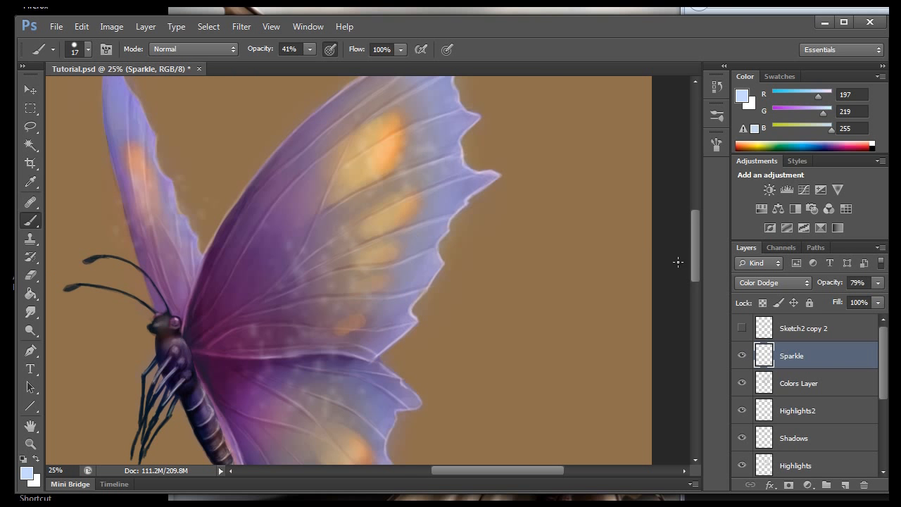
scroll(696, 266, up, 2)
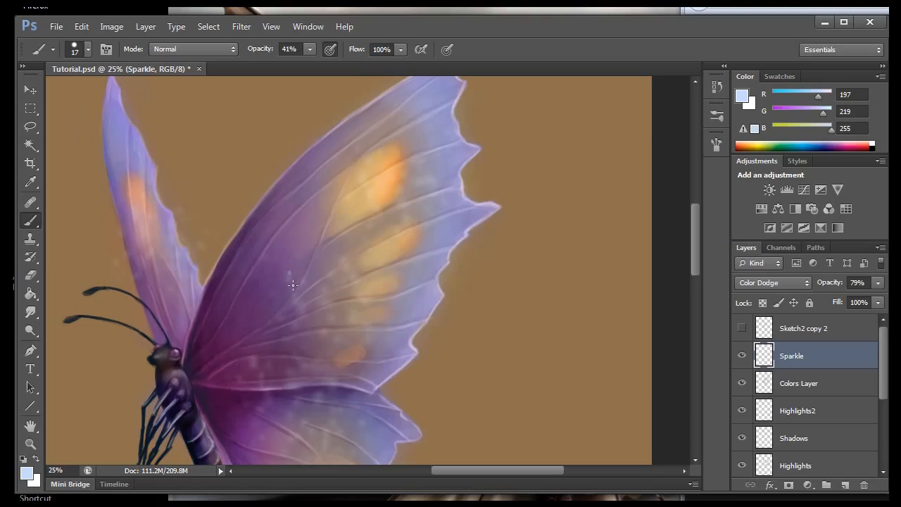
click(310, 48)
drag(310, 64, 355, 73)
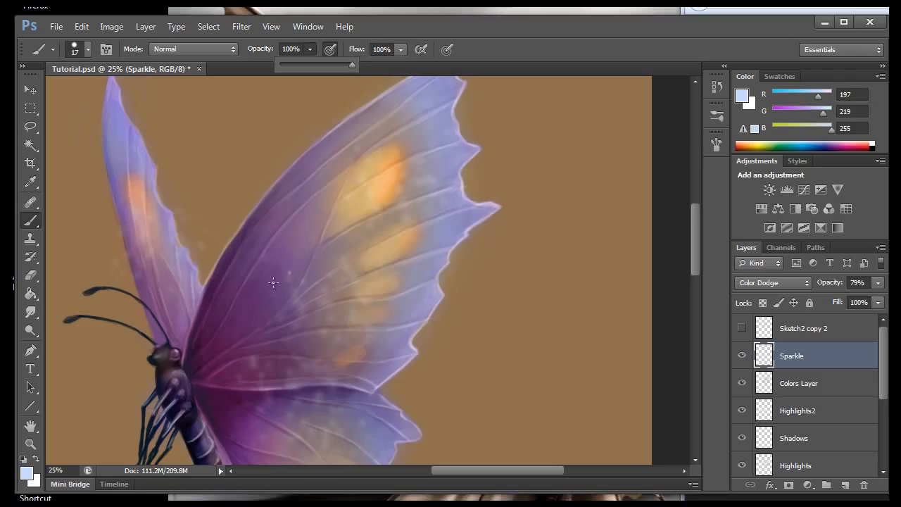
click(288, 281)
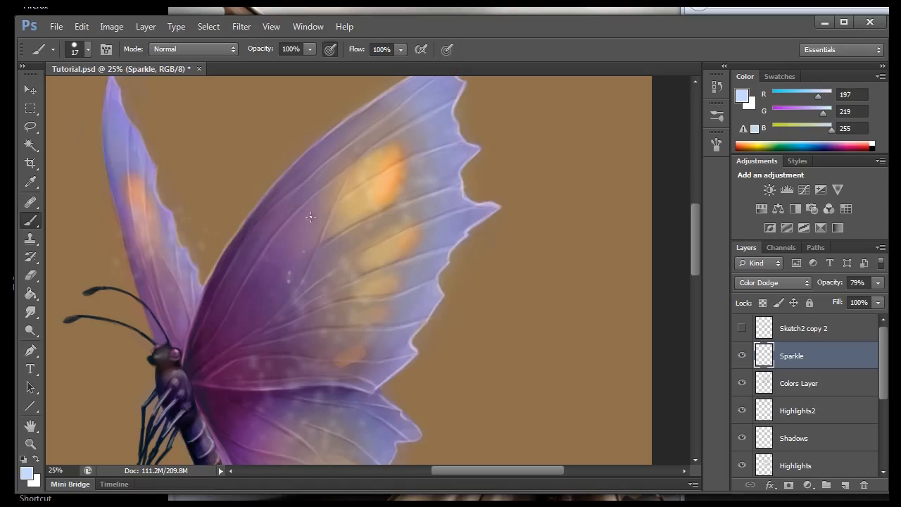
Enable pen pressure control for the brush size and enlarge the brush to 47 px.
click(446, 50)
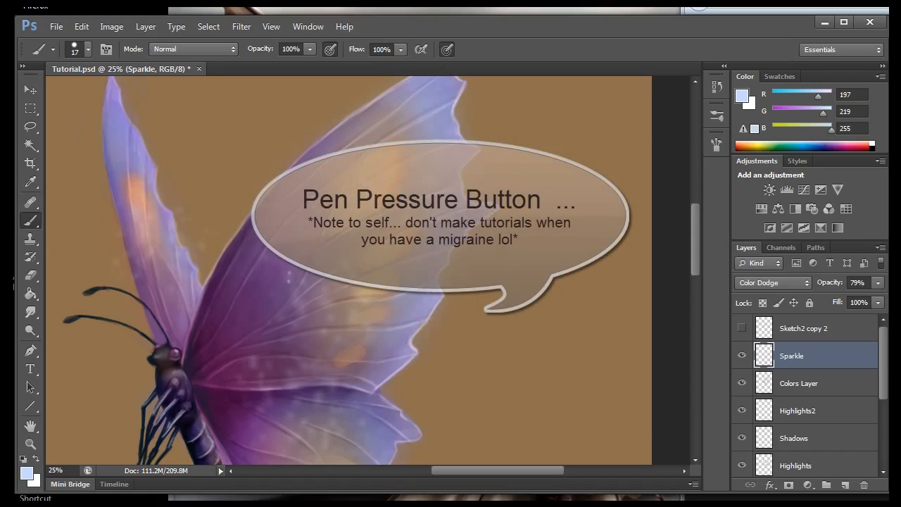
click(89, 49)
drag(70, 96, 73, 98)
key(Return)
Dot pale blue sparkles of varying size across the large upper wing and its orange spots.
click(268, 287)
click(264, 315)
click(248, 337)
click(236, 351)
click(319, 314)
click(344, 287)
click(363, 295)
click(351, 240)
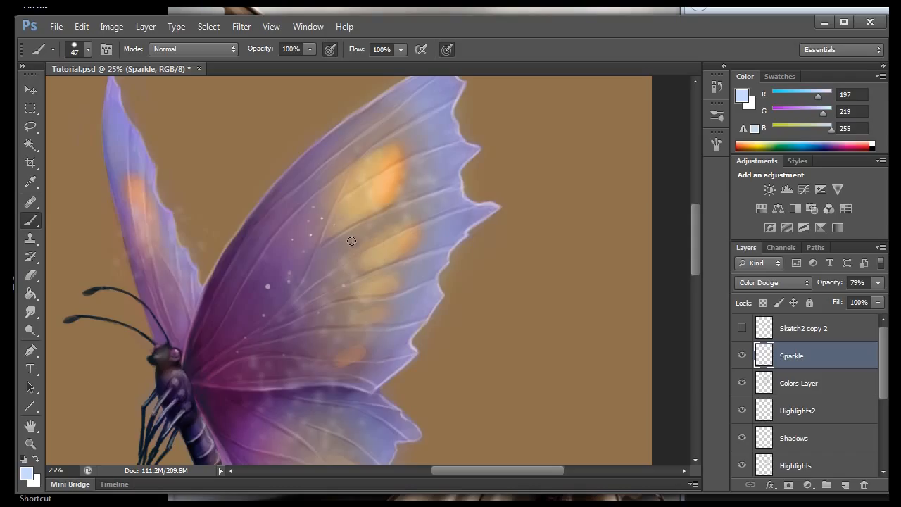
click(370, 227)
click(387, 213)
click(404, 134)
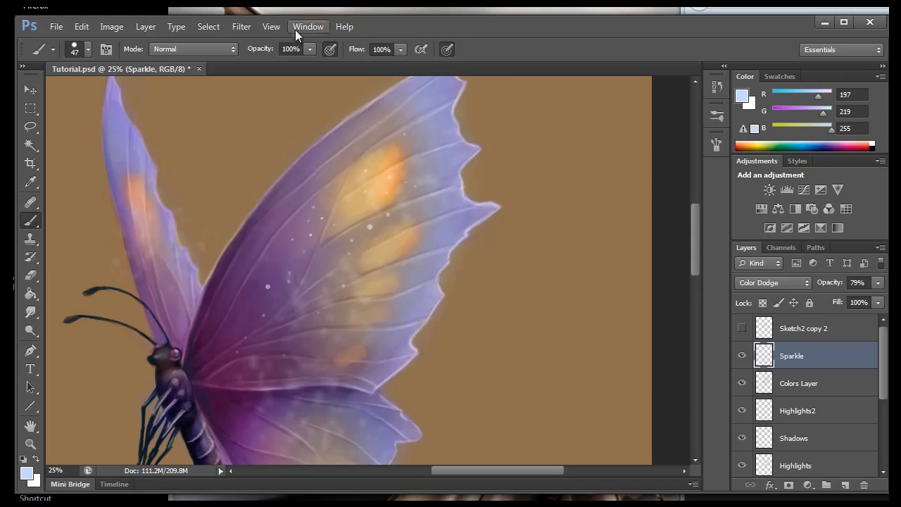
Add sparkle dots to the lower wing and touch them up around its orange spot with the Eraser, Brush and Undo.
click(271, 26)
click(296, 143)
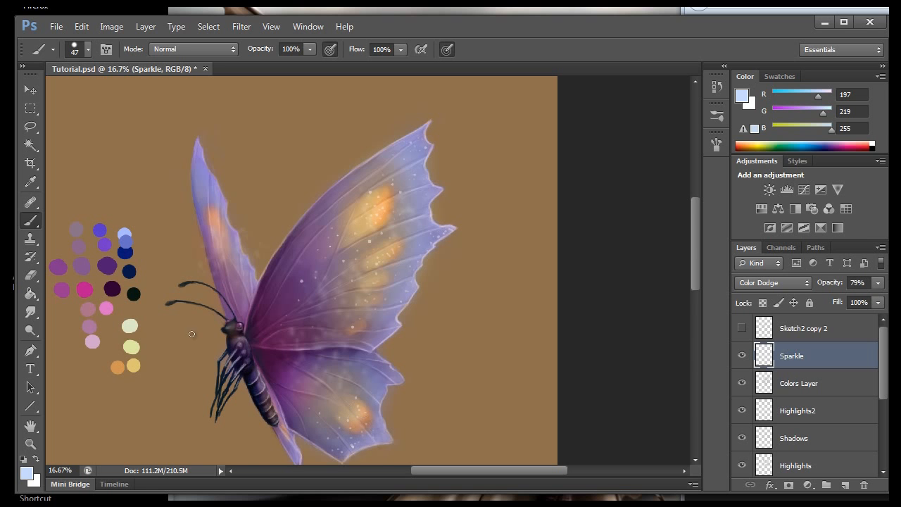
click(27, 277)
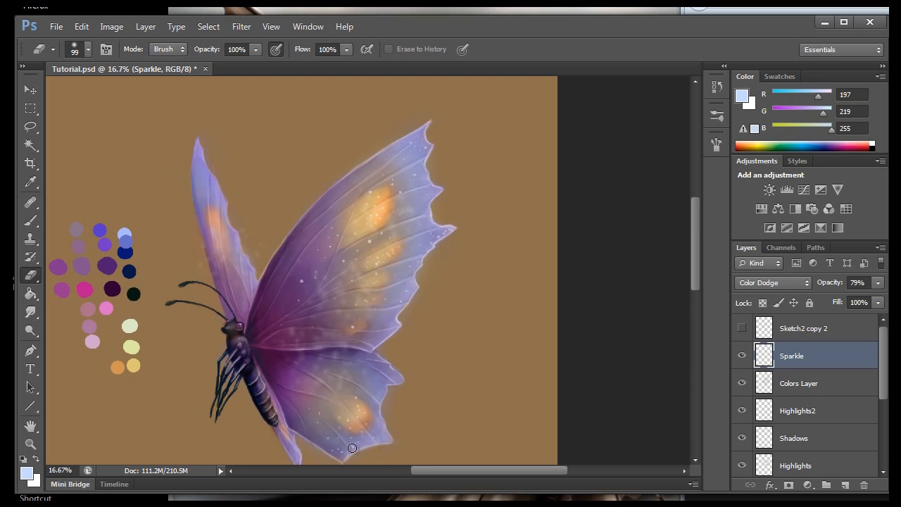
click(28, 223)
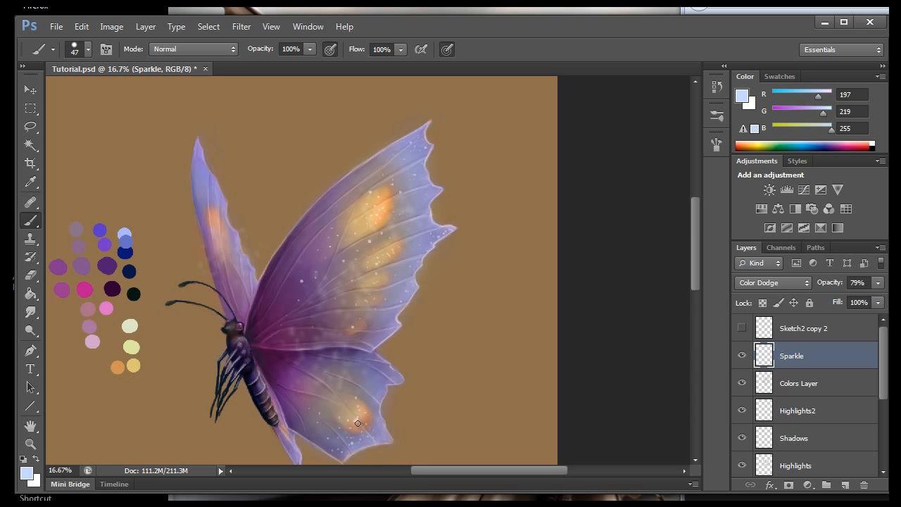
click(81, 26)
click(98, 43)
click(81, 26)
click(87, 42)
Dab sparkle dots along the narrow far wing and clean up the excess with the Eraser.
drag(205, 183, 208, 192)
mouse_move(212, 199)
mouse_down()
mouse_move(218, 218)
mouse_move(207, 222)
mouse_up()
click(30, 275)
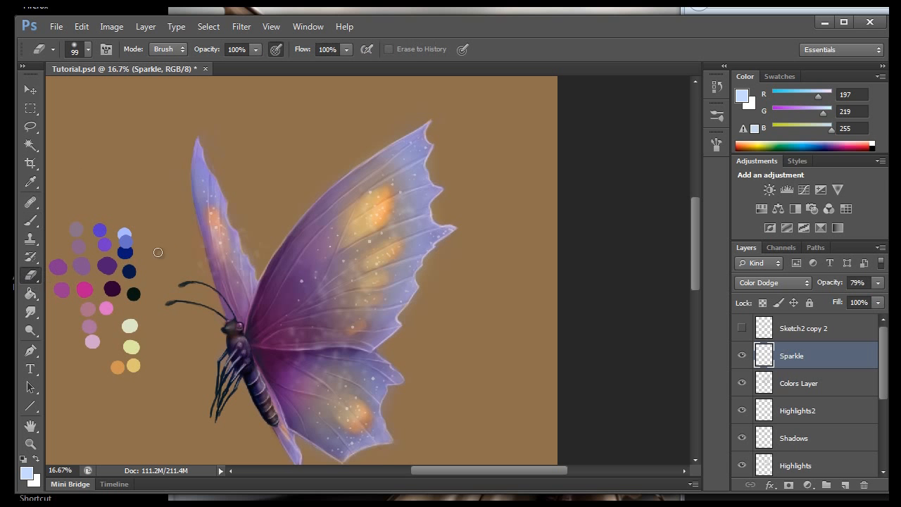
mouse_move(212, 220)
mouse_down()
mouse_move(230, 279)
mouse_move(234, 251)
mouse_up()
Set the Eraser to 185 px and 22% opacity and soften the sparkles on the large wing.
click(271, 26)
click(282, 139)
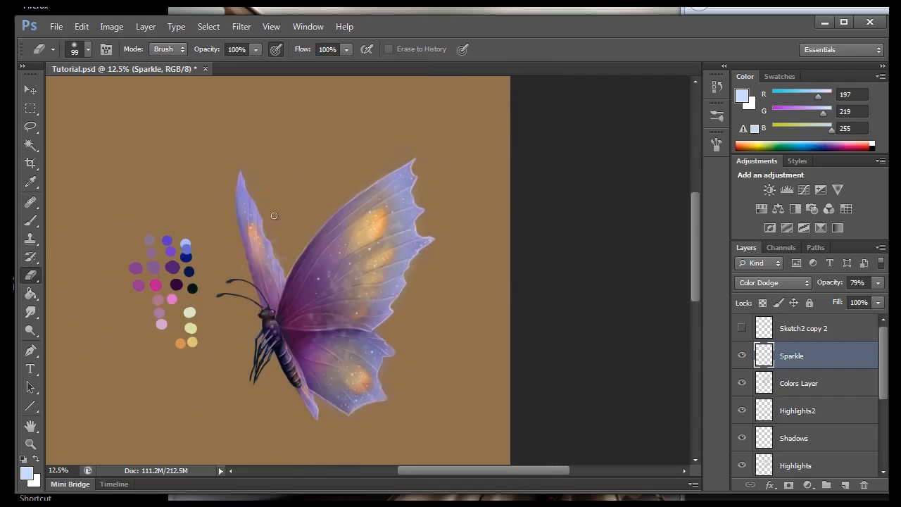
click(87, 49)
drag(90, 94, 135, 93)
click(255, 49)
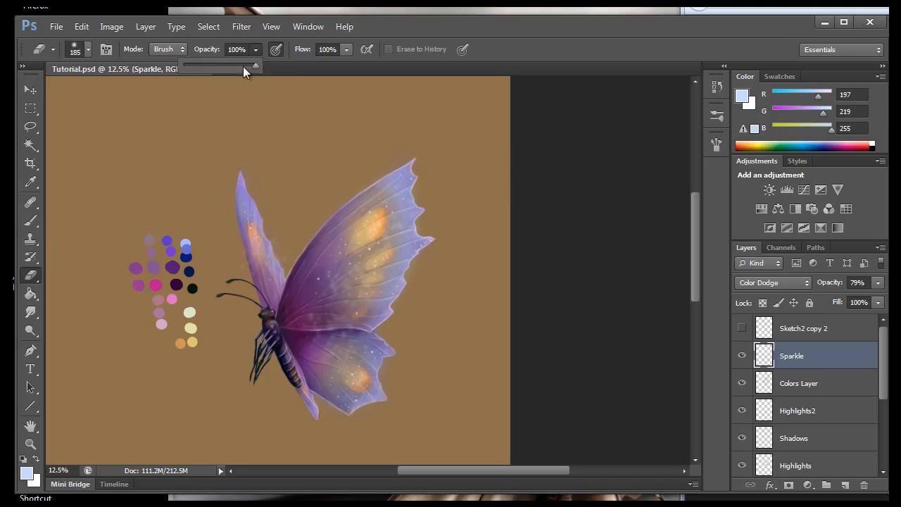
drag(207, 65, 199, 65)
click(351, 292)
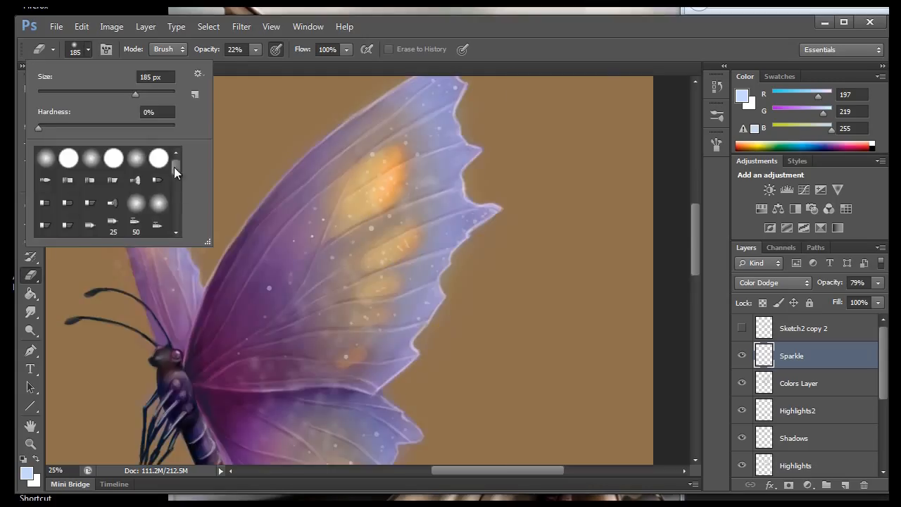
Try a 70 px star tip enlarged to 288 px with the Eraser on the upper orange spot, and undo it.
drag(174, 167, 183, 204)
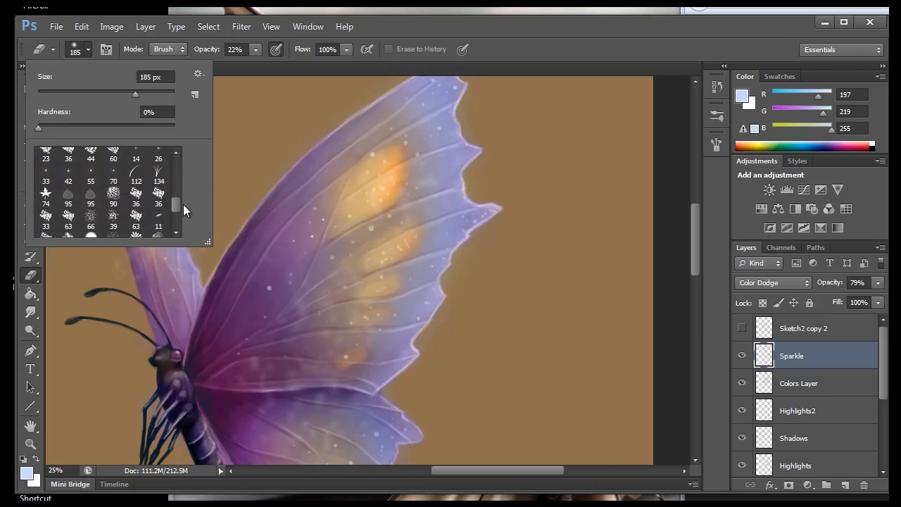
click(113, 174)
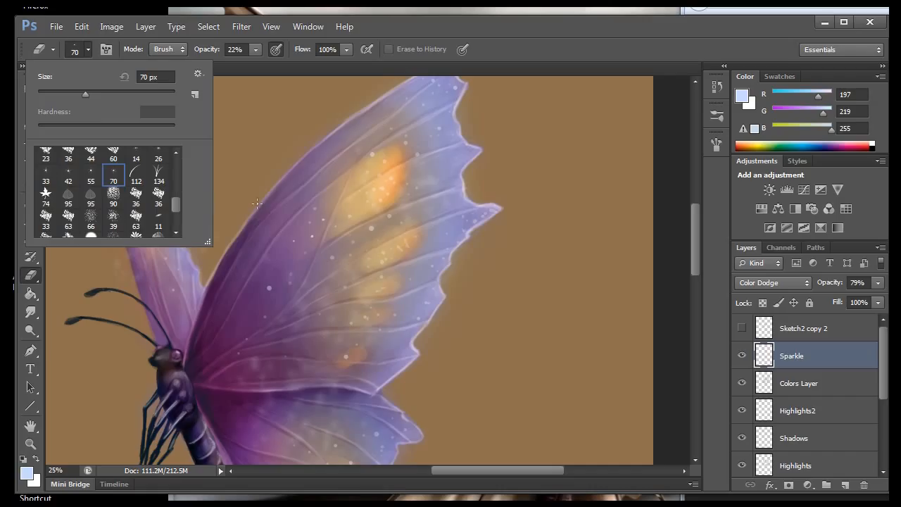
drag(85, 94, 119, 92)
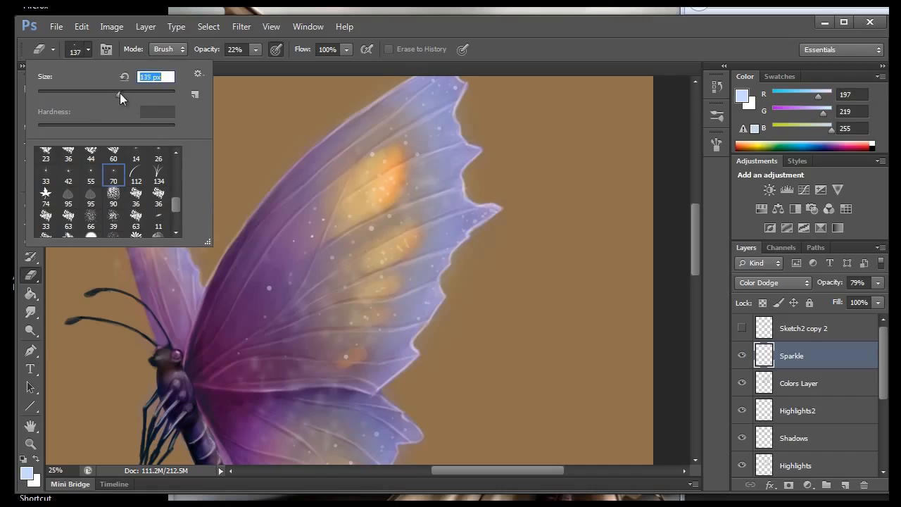
click(131, 93)
click(146, 94)
click(367, 195)
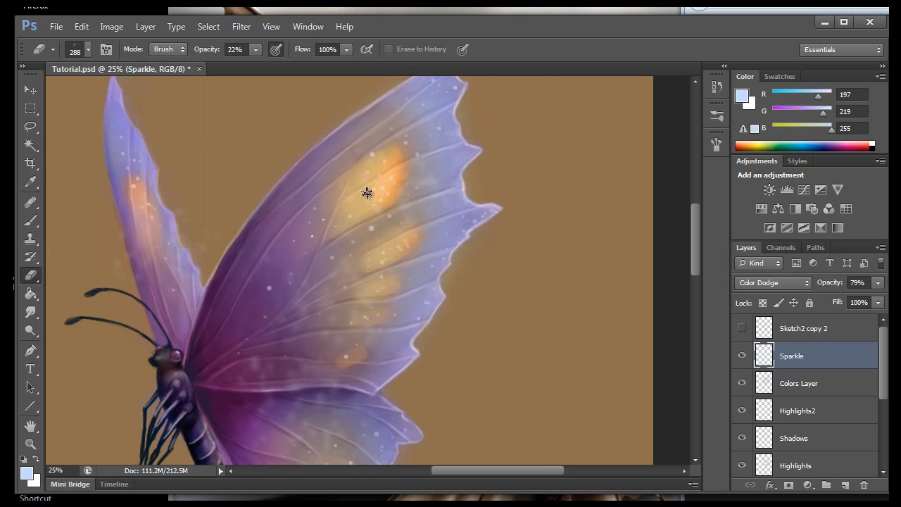
click(90, 28)
click(95, 40)
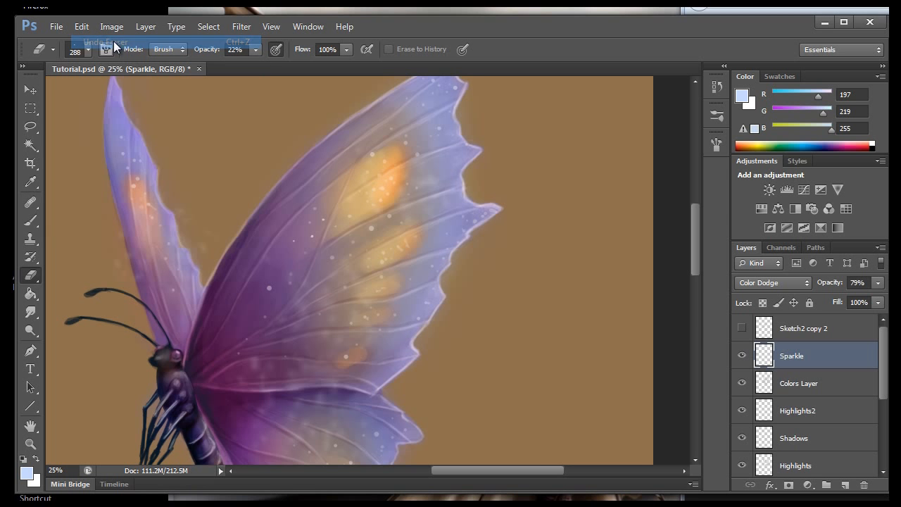
Add a new layer above Sparkle and reset the Eraser to a soft round tip at 100% opacity.
click(847, 485)
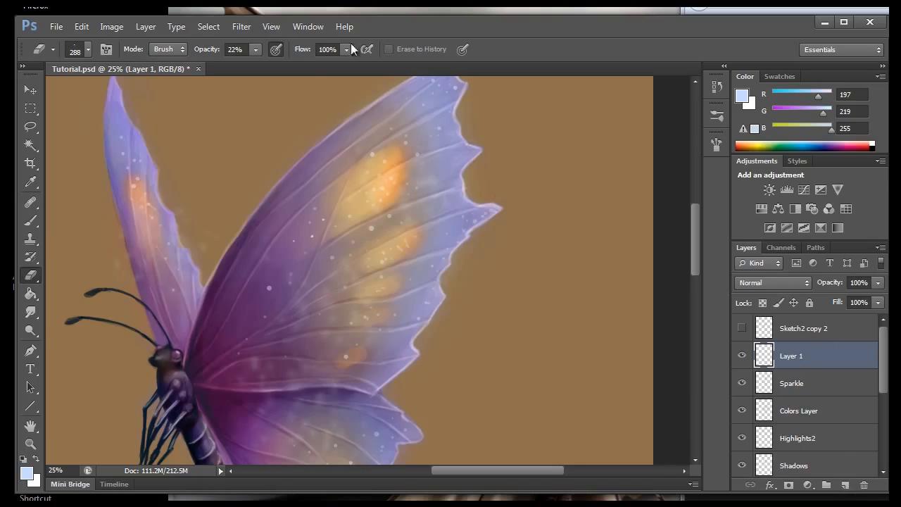
click(254, 51)
drag(258, 66, 296, 65)
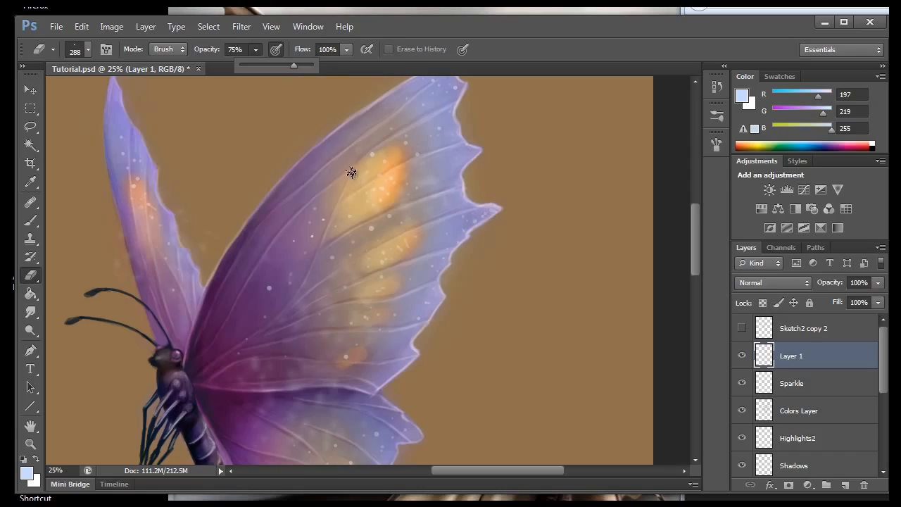
drag(294, 66, 314, 65)
click(374, 195)
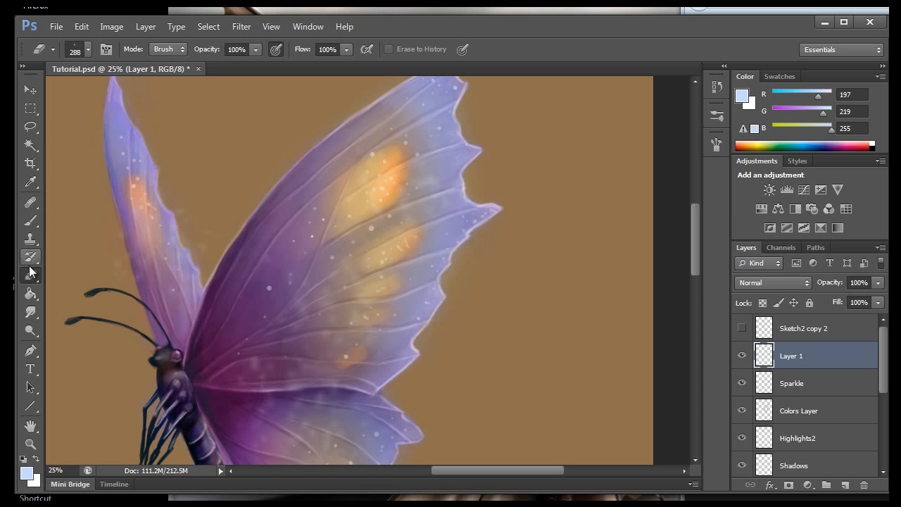
click(74, 48)
scroll(161, 183, up, 8)
click(46, 158)
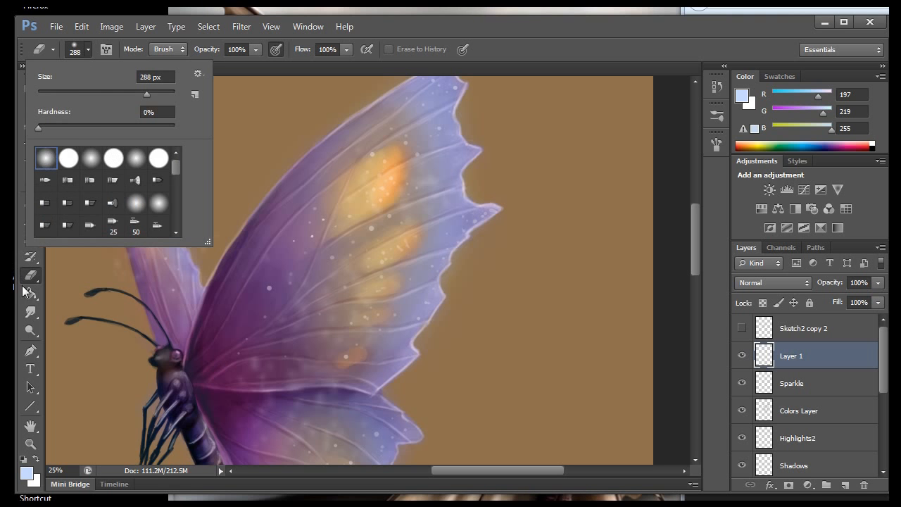
Switch to the Brush with the 70 px star tip, enlarge it to 370 px and keep Layer 1 active.
click(30, 220)
click(89, 50)
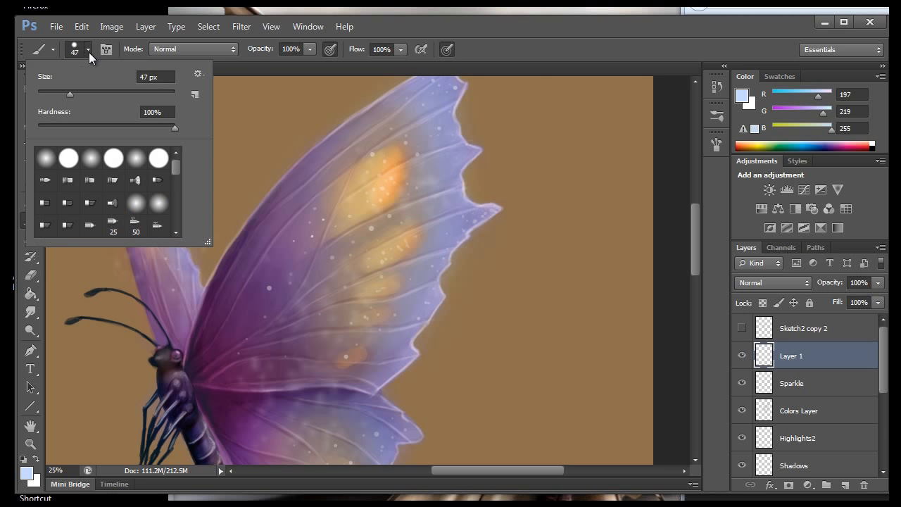
drag(176, 171, 177, 198)
click(113, 190)
click(121, 94)
drag(121, 98, 152, 94)
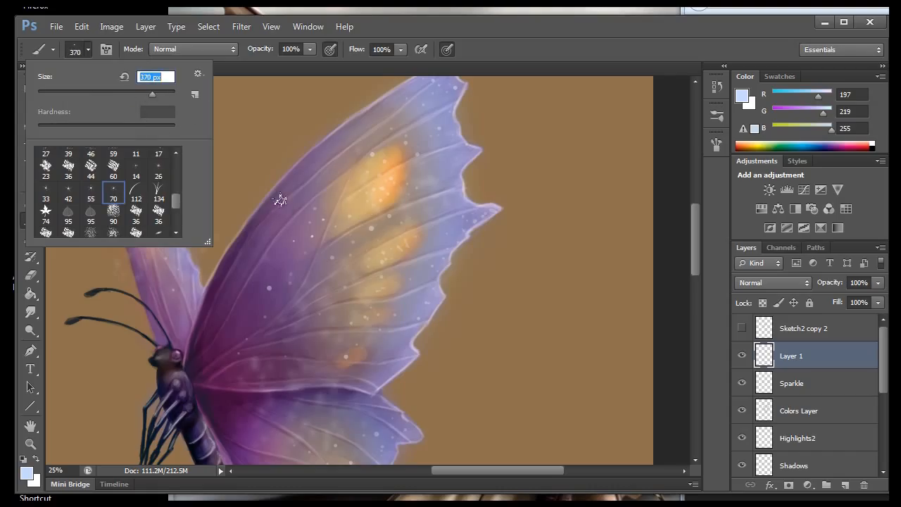
click(785, 359)
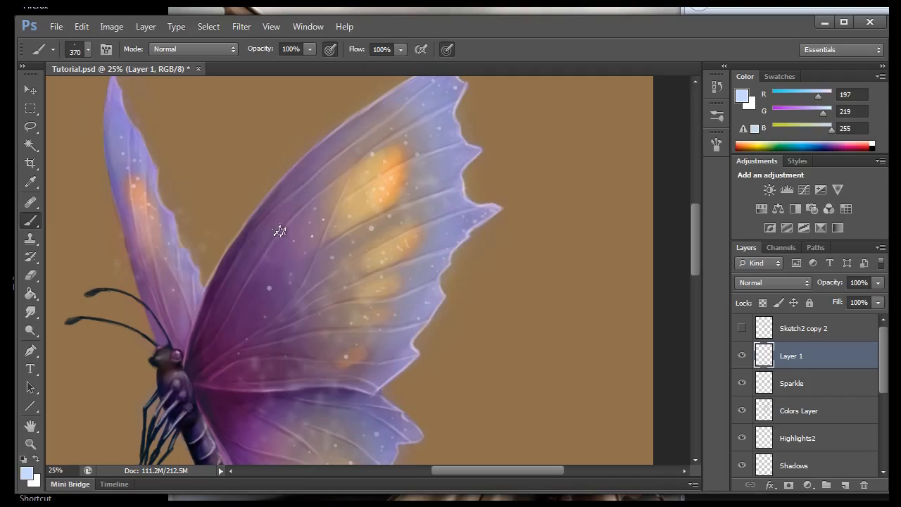
Try stamping a cluster of pale blue stars on the upper wing's purple area and erase them.
click(280, 260)
click(266, 251)
click(256, 276)
click(265, 301)
click(273, 284)
click(286, 296)
click(243, 311)
click(264, 302)
click(273, 305)
click(271, 290)
click(260, 291)
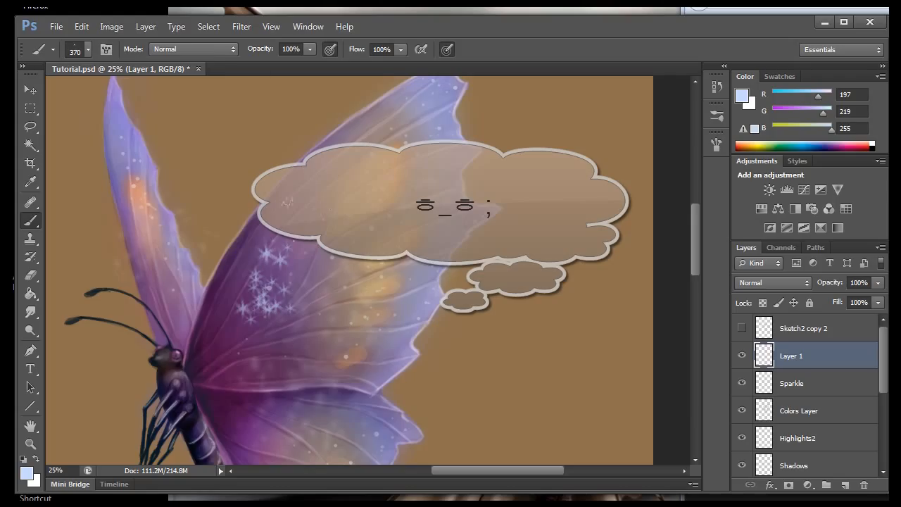
click(31, 275)
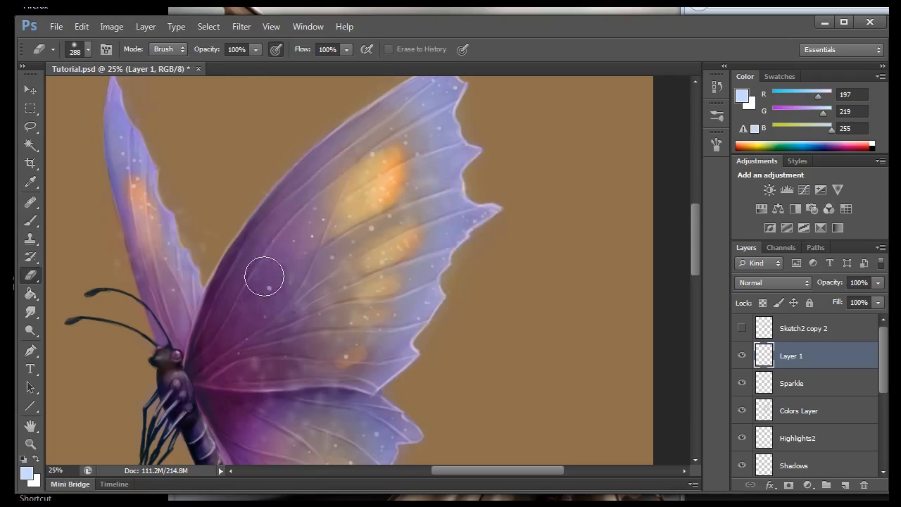
Enlarge the star-shaped Brush tip to 422 px and delete the layer above Sparkle.
click(30, 220)
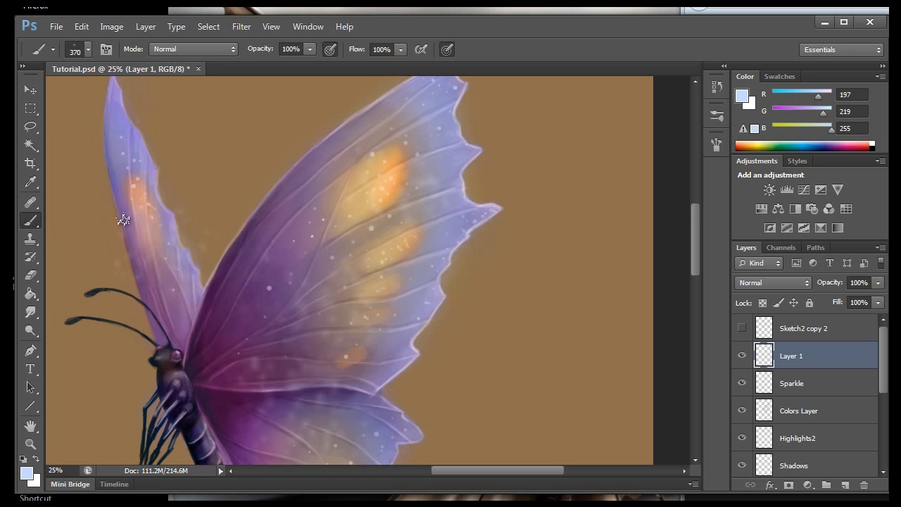
click(76, 51)
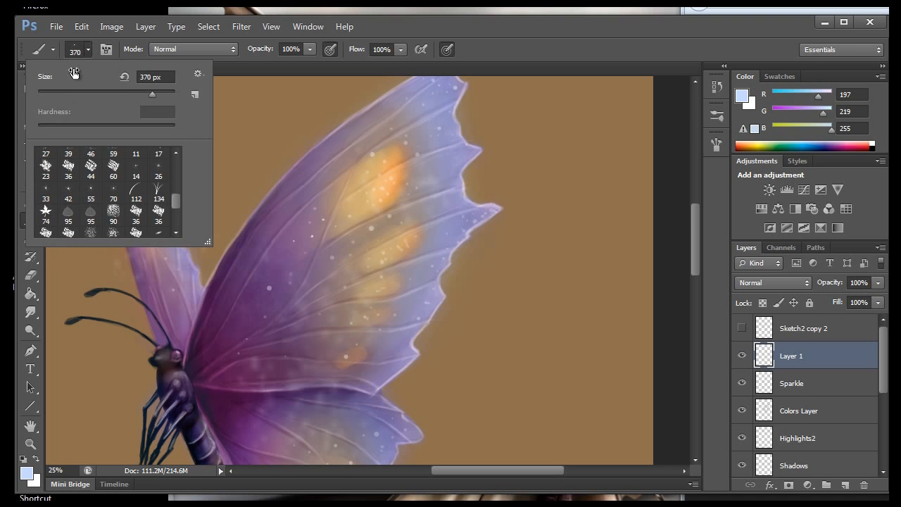
click(94, 94)
click(117, 94)
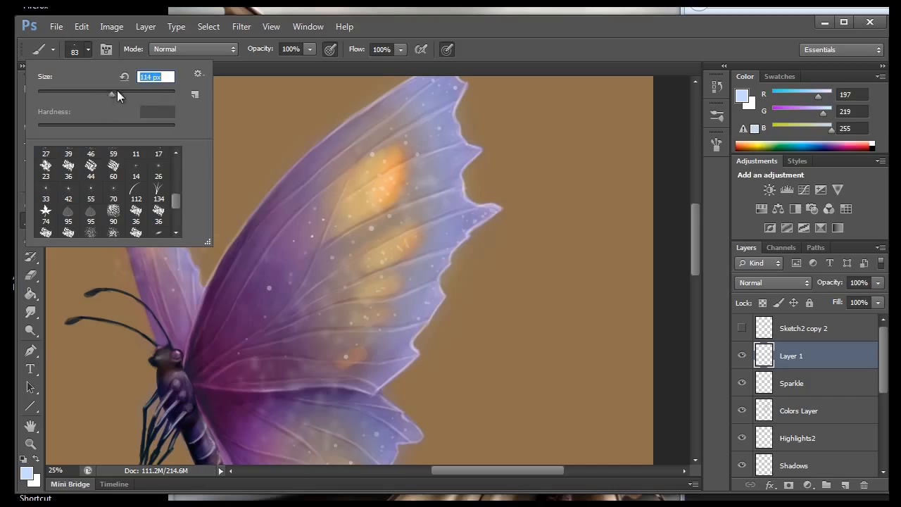
click(156, 94)
drag(788, 357, 863, 484)
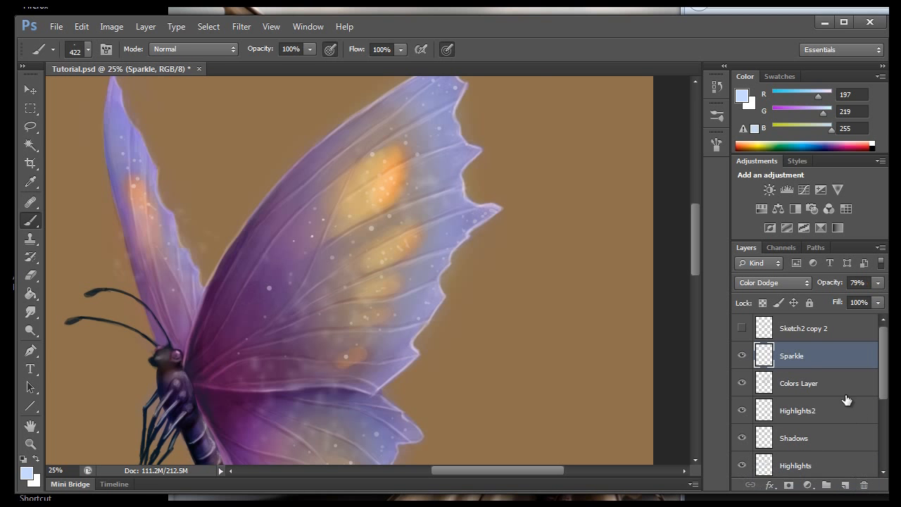
Enlarge the star tip to 463 px, try a star beside the upper wing's largest orange spot and undo it.
click(271, 26)
click(290, 144)
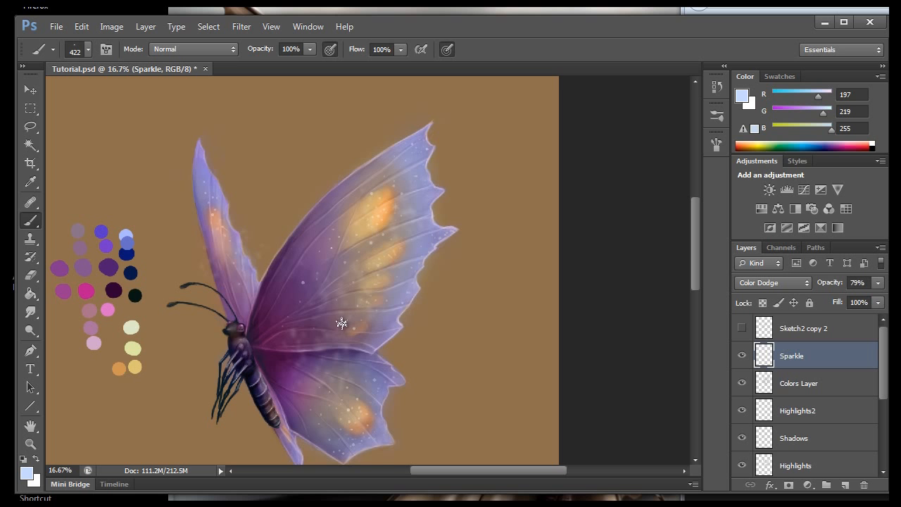
click(88, 49)
drag(162, 93, 178, 94)
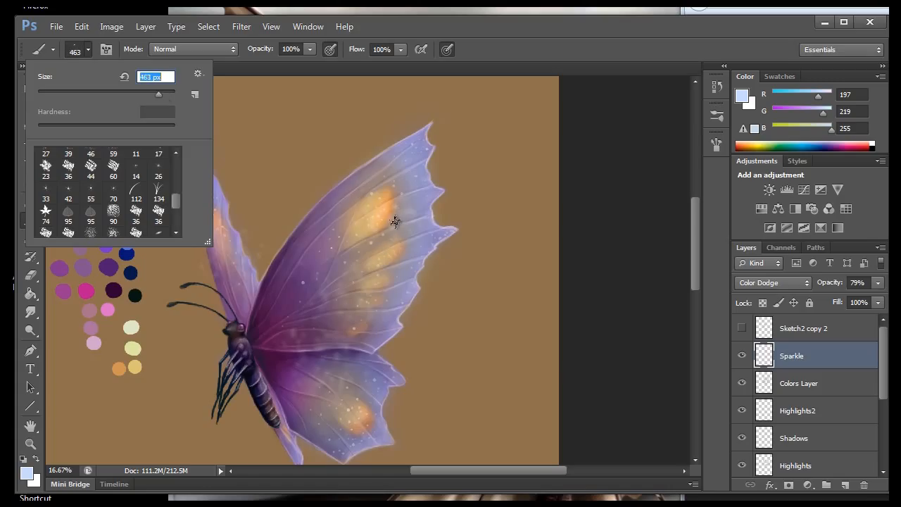
click(394, 226)
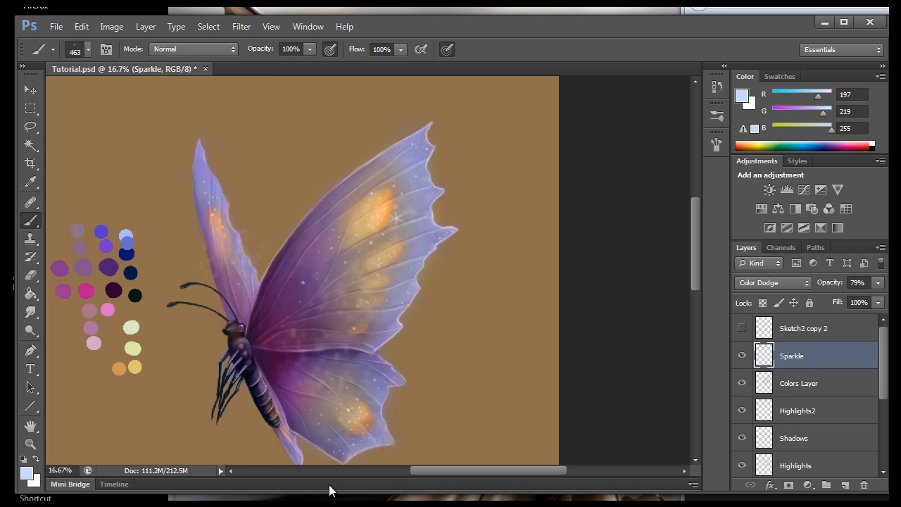
click(81, 27)
click(84, 40)
Stamp pale blue stars on the orange areas of the upper and lower wings on the Sparkle layer.
click(350, 414)
click(359, 231)
click(336, 419)
Lower the Sparkle layer's opacity to 59%.
key(ctrl+minus)
click(877, 282)
drag(863, 298, 846, 299)
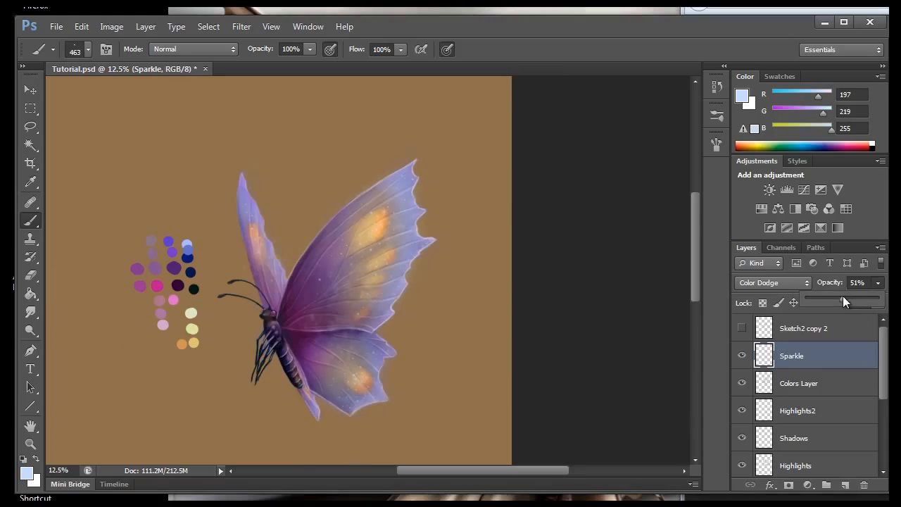
drag(843, 295, 877, 298)
drag(839, 298, 880, 304)
Add a new layer above Sparkle and name it Sparkle2.
click(846, 485)
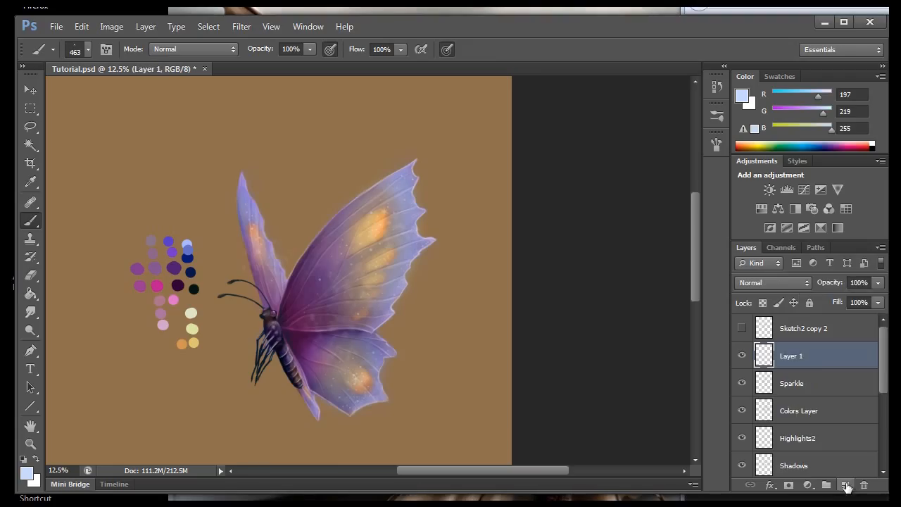
right_click(797, 360)
click(777, 348)
double_click(788, 357)
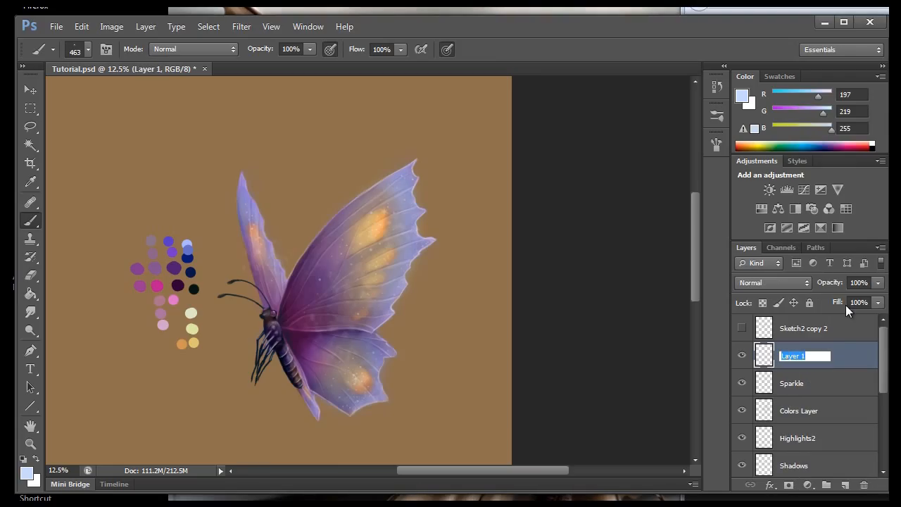
text(Sparkle2)
click(855, 353)
Switch the Brush to a hard round tip at 55 px, try a dot on the upper wing and undo it.
click(271, 26)
click(306, 127)
click(272, 26)
click(294, 127)
click(87, 51)
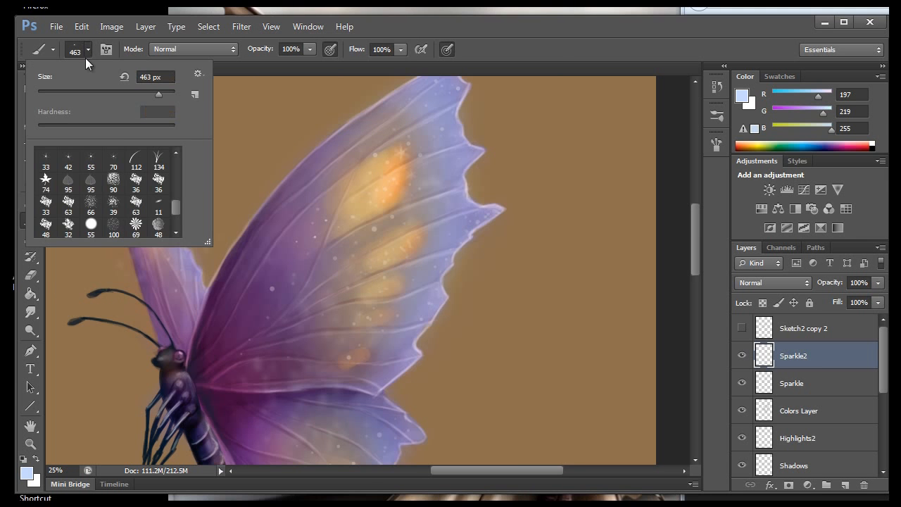
drag(176, 210, 189, 153)
click(68, 156)
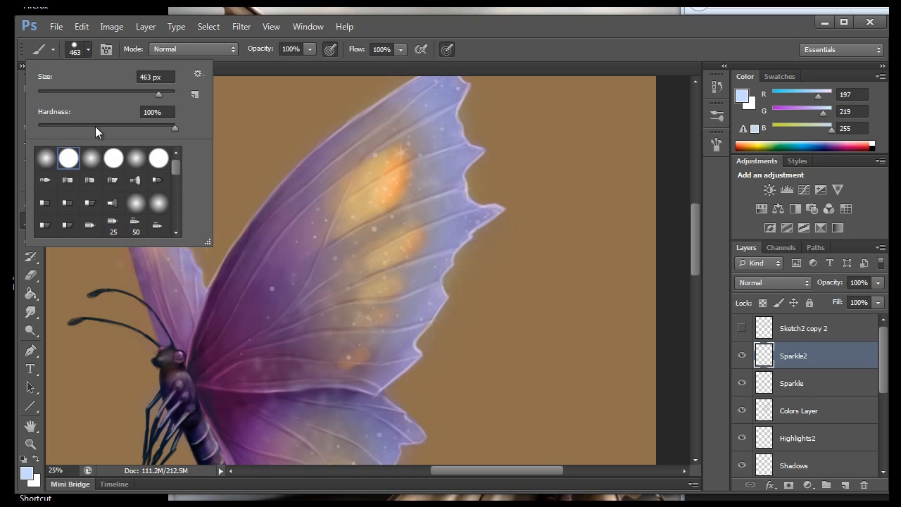
drag(159, 94, 74, 94)
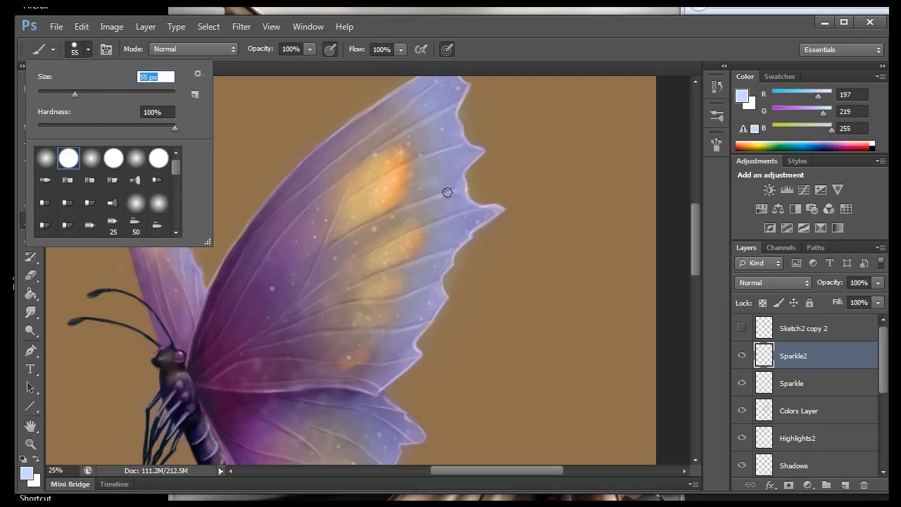
click(376, 215)
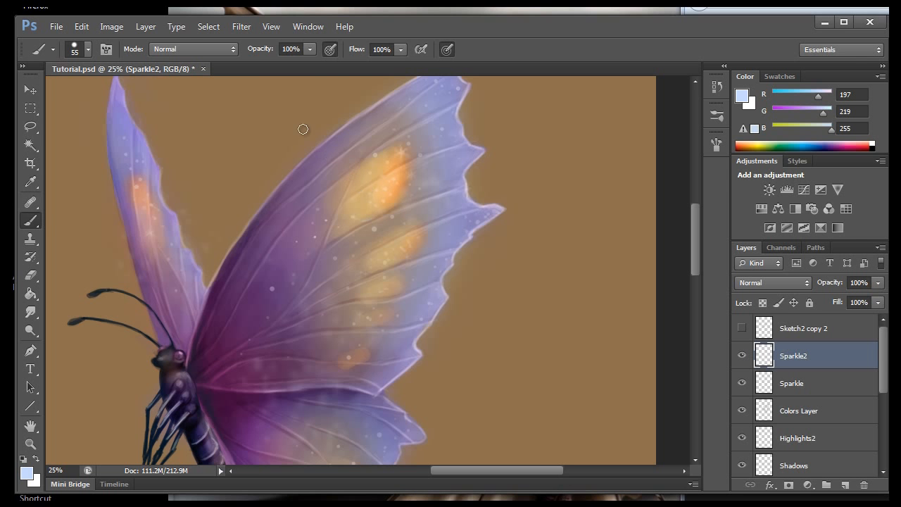
click(83, 26)
click(82, 27)
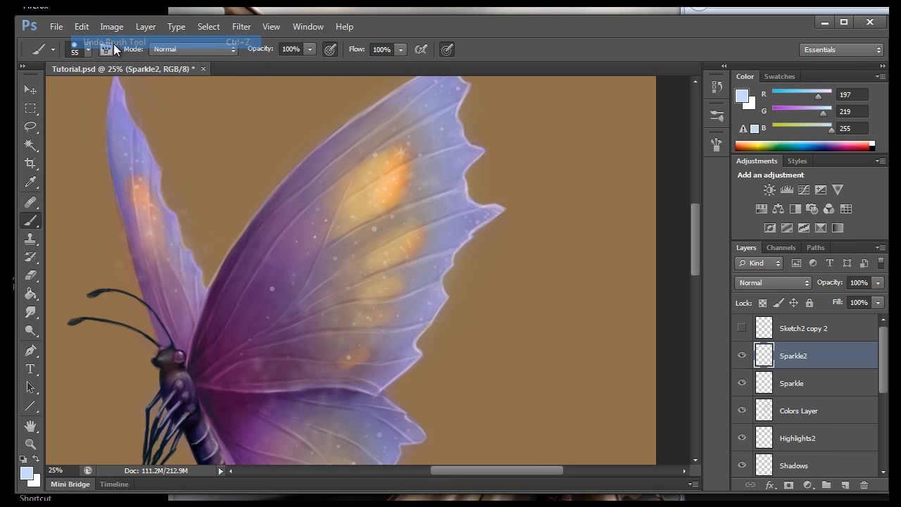
Set the Sparkle2 layer's blend mode to Color Dodge.
click(271, 26)
click(285, 142)
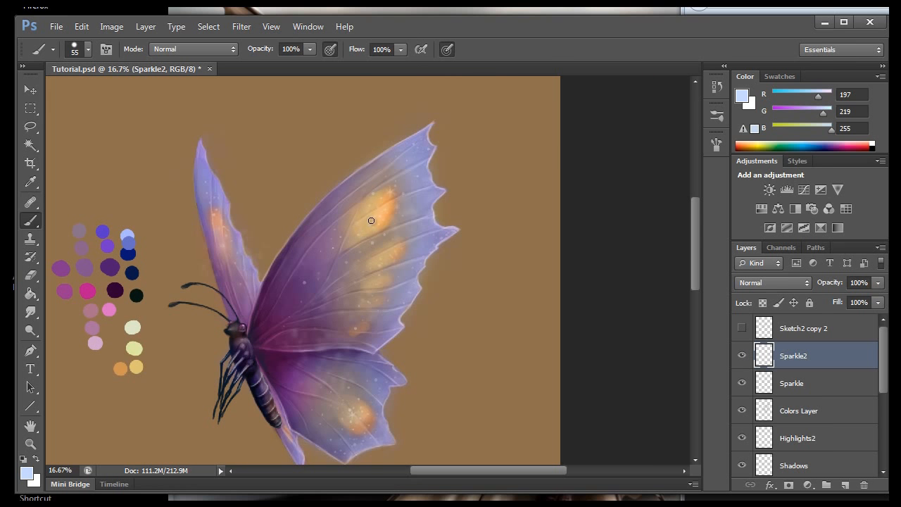
click(771, 282)
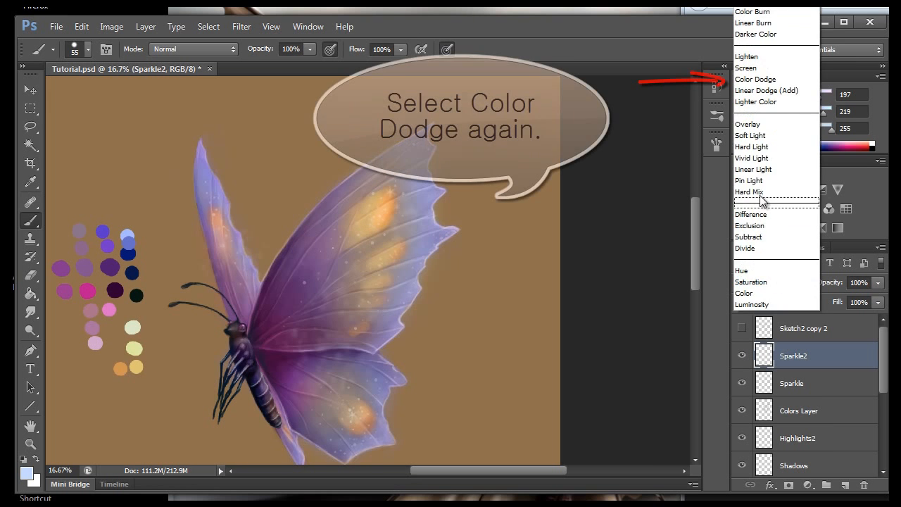
click(759, 81)
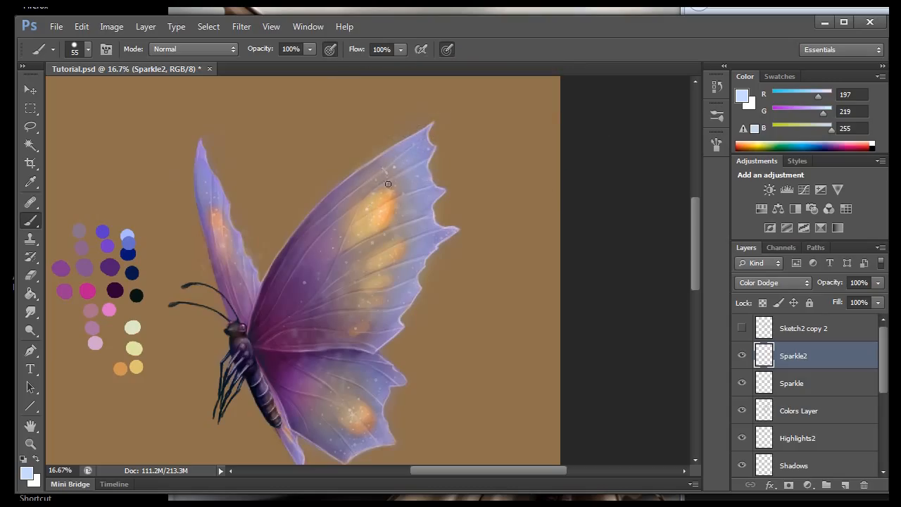
Dot pale blue sparkles around the orange spots of the butterfly's wings on Sparkle2, undoing unwanted strokes.
click(81, 26)
click(99, 40)
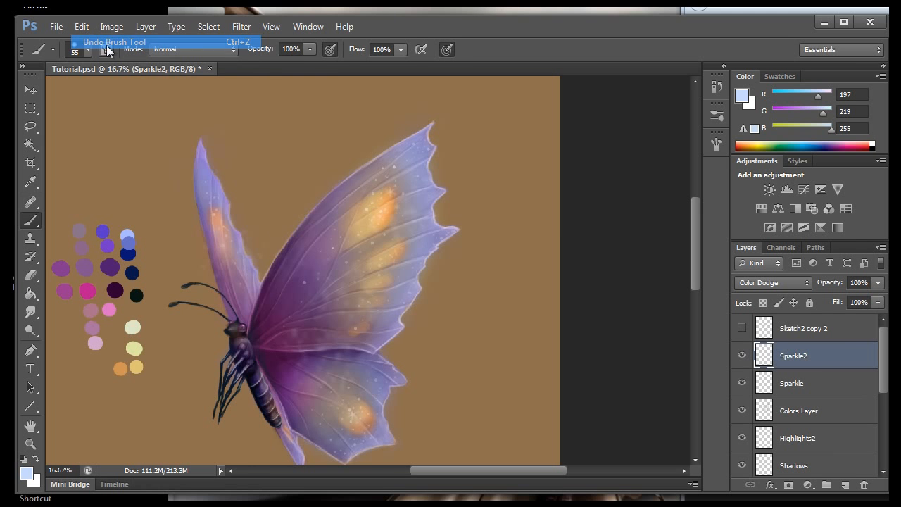
click(82, 26)
click(87, 41)
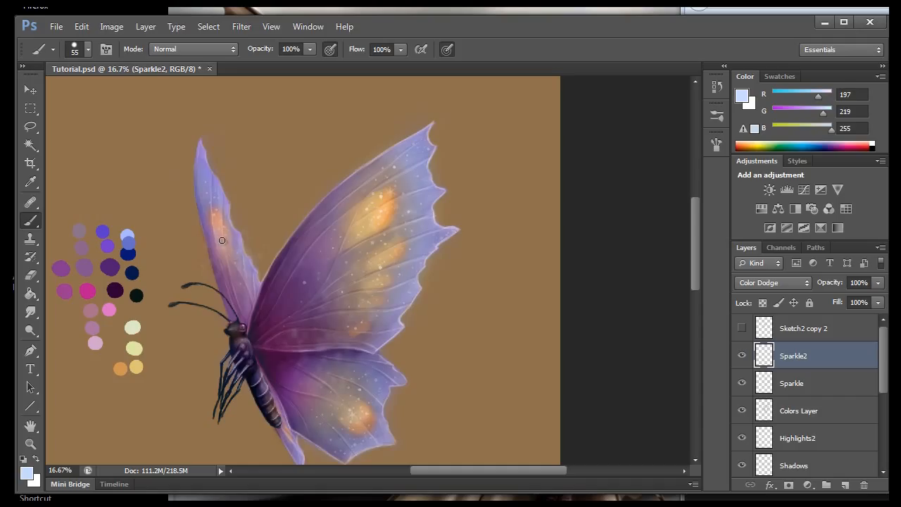
click(77, 26)
click(98, 40)
Erase stray sparkle and glow spilling past the wing edges on the Sparkle layer with the 288 px soft Eraser.
click(30, 276)
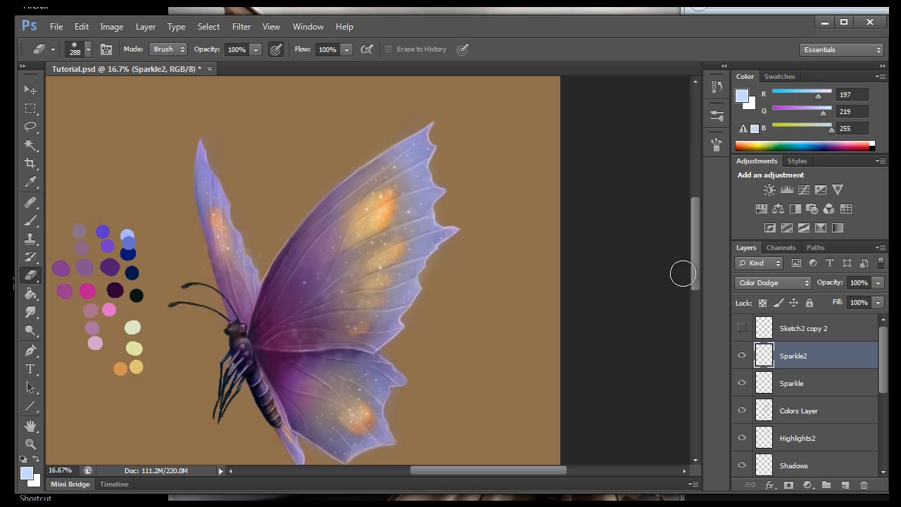
click(793, 384)
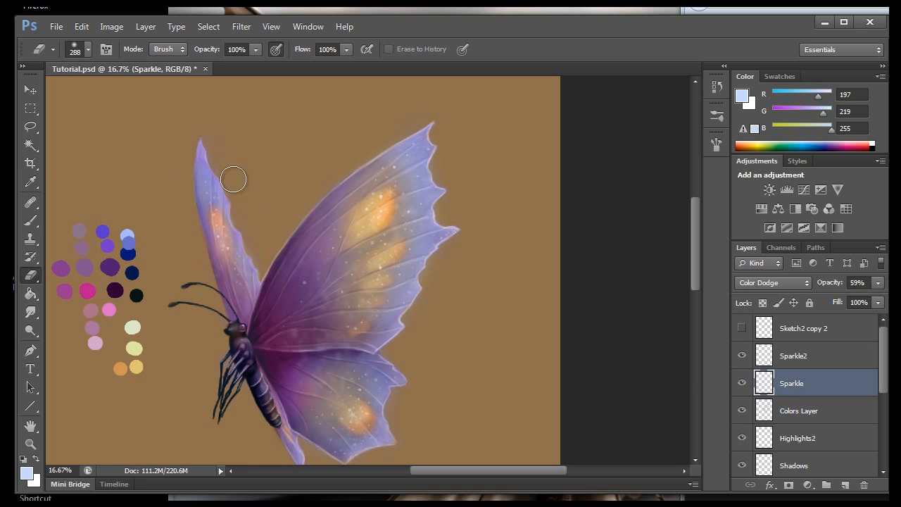
drag(458, 212, 449, 216)
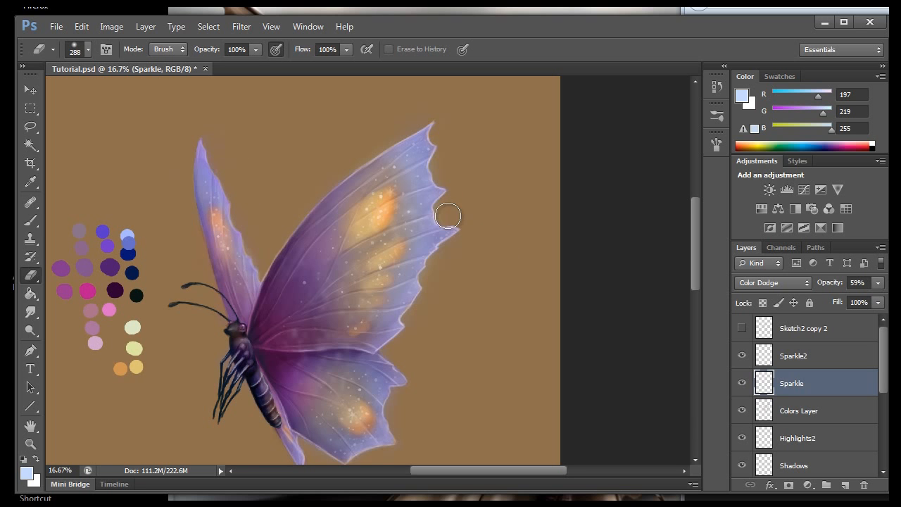
mouse_move(445, 290)
mouse_down()
mouse_move(414, 341)
mouse_move(419, 349)
mouse_up()
mouse_move(696, 254)
mouse_down()
mouse_move(692, 273)
mouse_move(688, 252)
mouse_move(687, 266)
mouse_up()
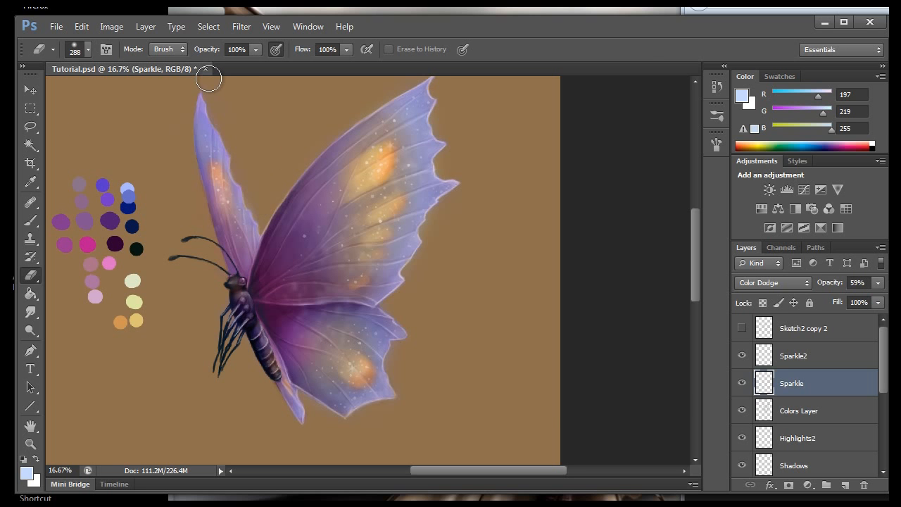
click(271, 27)
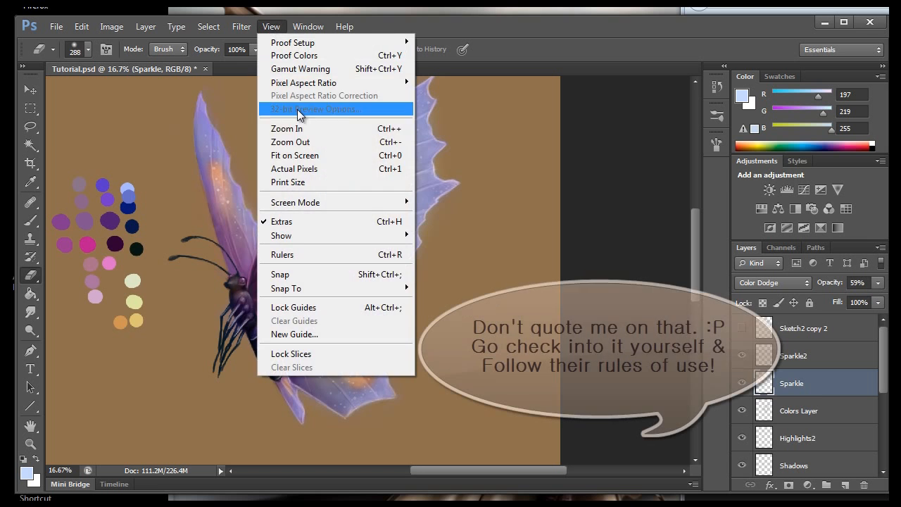
click(304, 144)
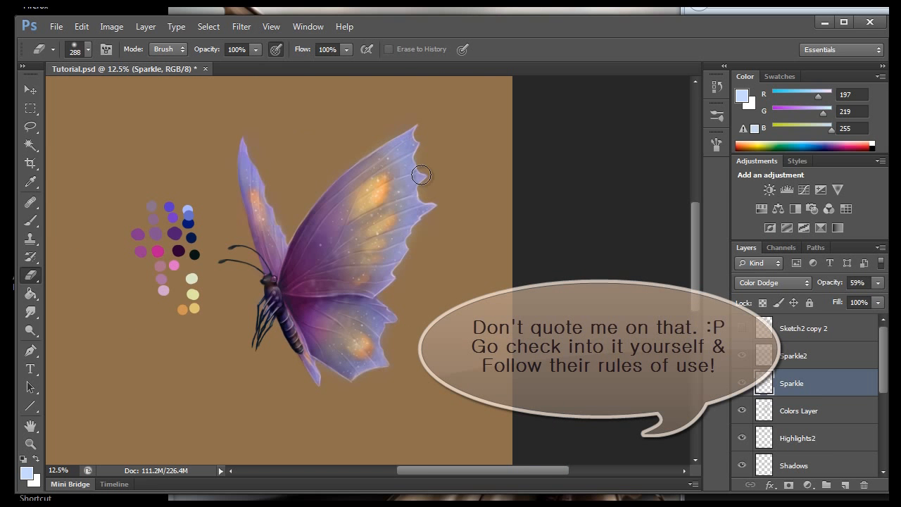
Make Sparkle2 active and bring up the nebula image M16_HERSCHEL_XMM_02.jpg in an enlarged floating window.
click(792, 357)
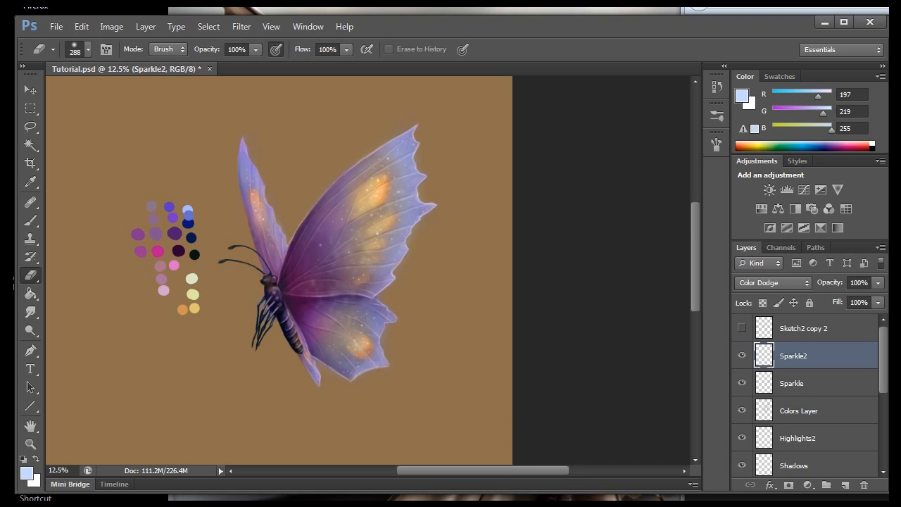
click(822, 450)
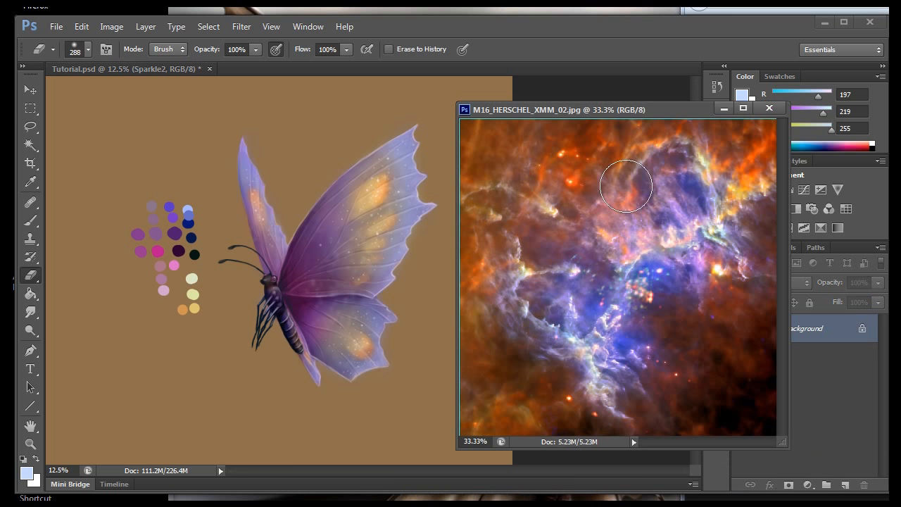
drag(561, 115, 506, 109)
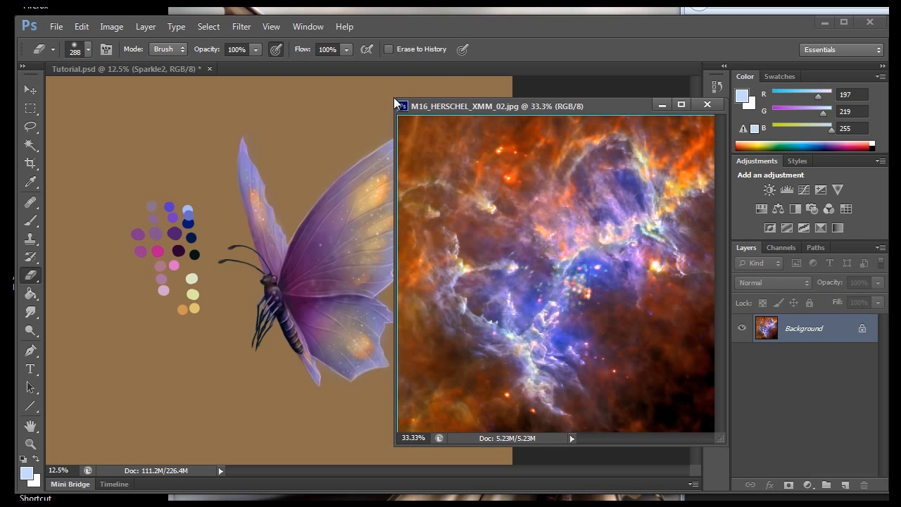
drag(392, 96, 353, 61)
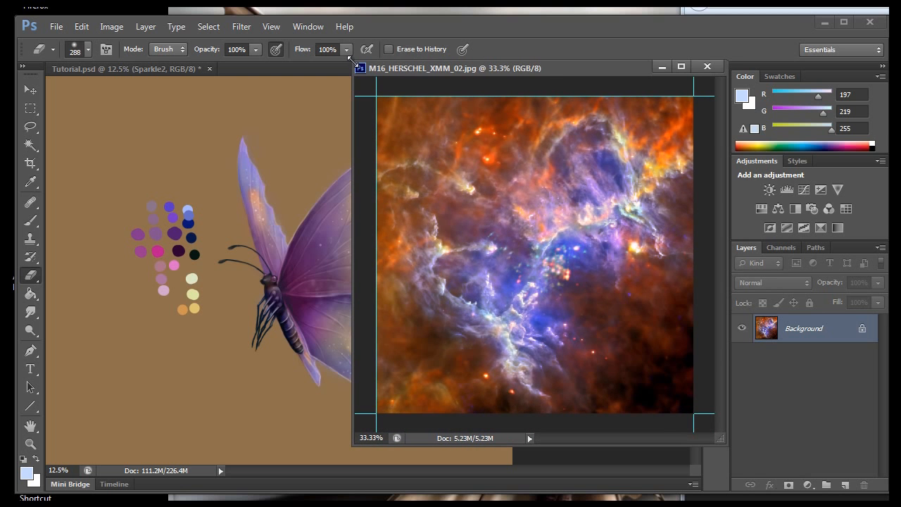
Select the whole nebula image with the Rectangular Marquee, redrawing the selection from the image's upper corner.
click(30, 108)
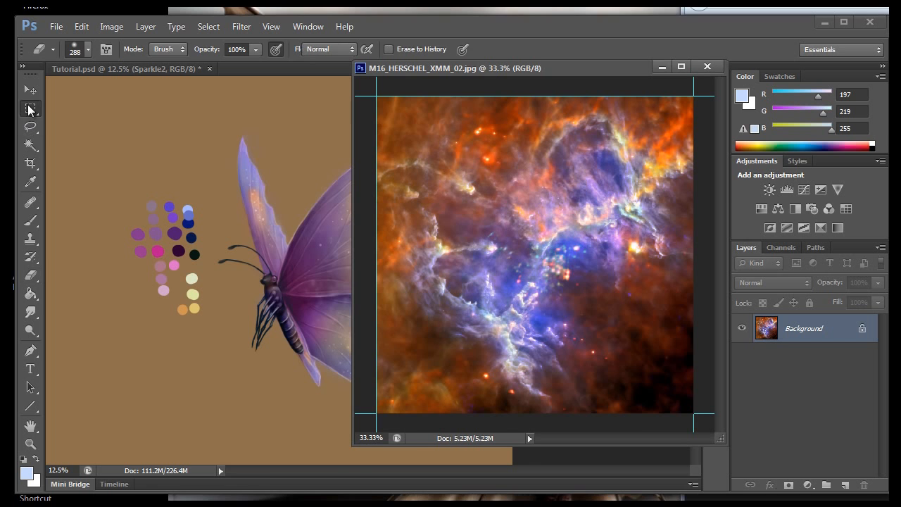
drag(379, 98, 691, 412)
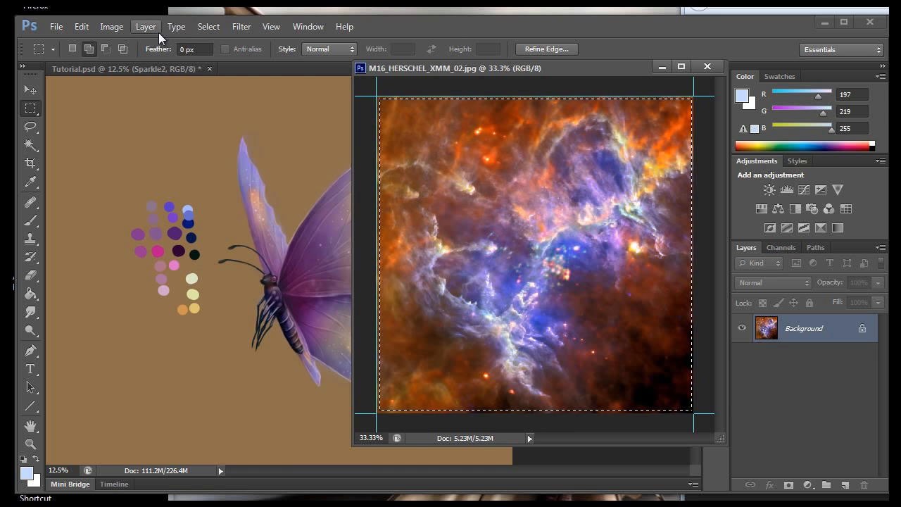
click(209, 27)
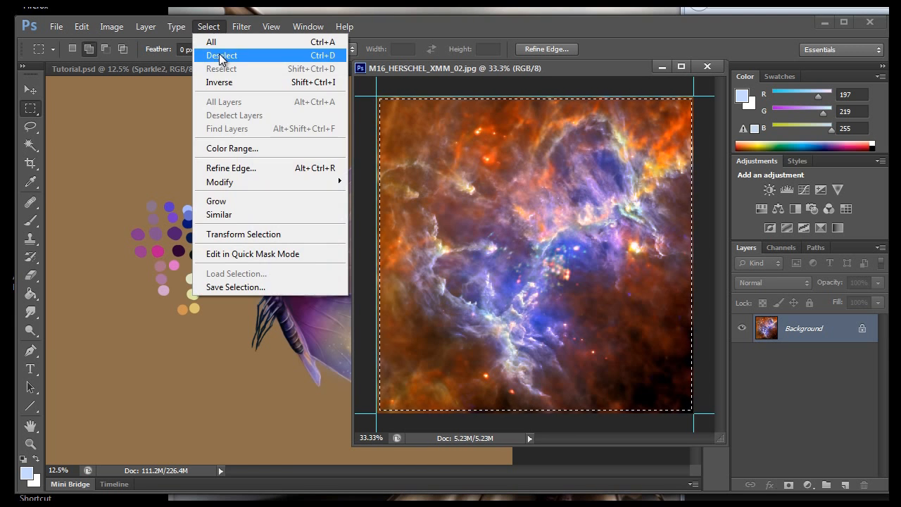
click(222, 54)
drag(377, 98, 397, 122)
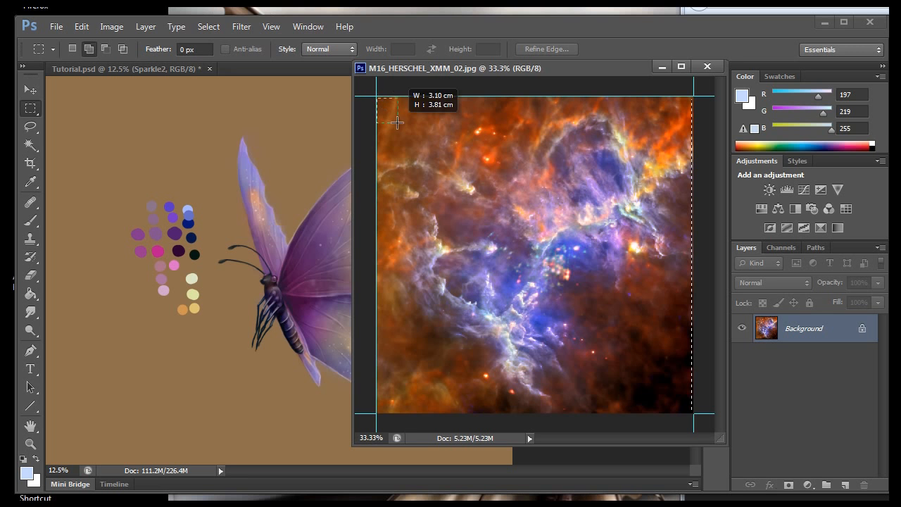
drag(601, 317, 688, 408)
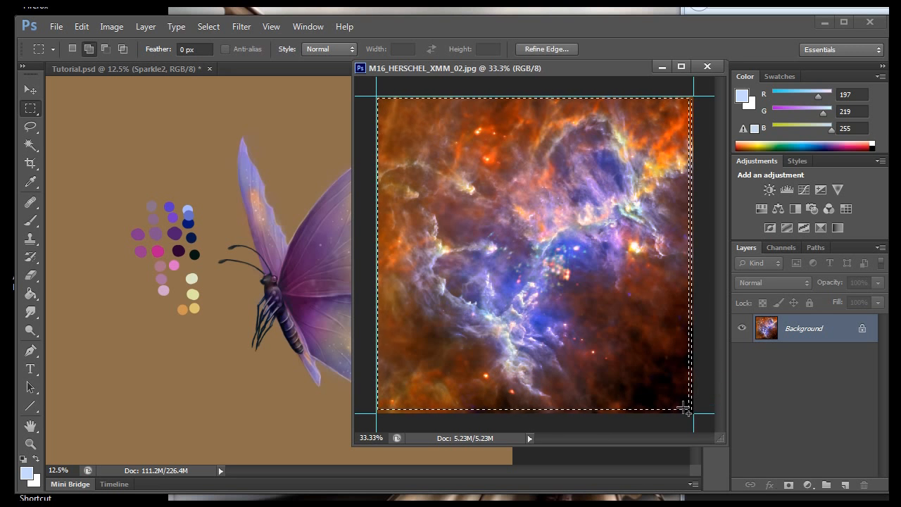
Cut the selected nebula, close its source file without saving, and paste it into Tutorial.psd above Sparkle2.
click(81, 26)
click(99, 110)
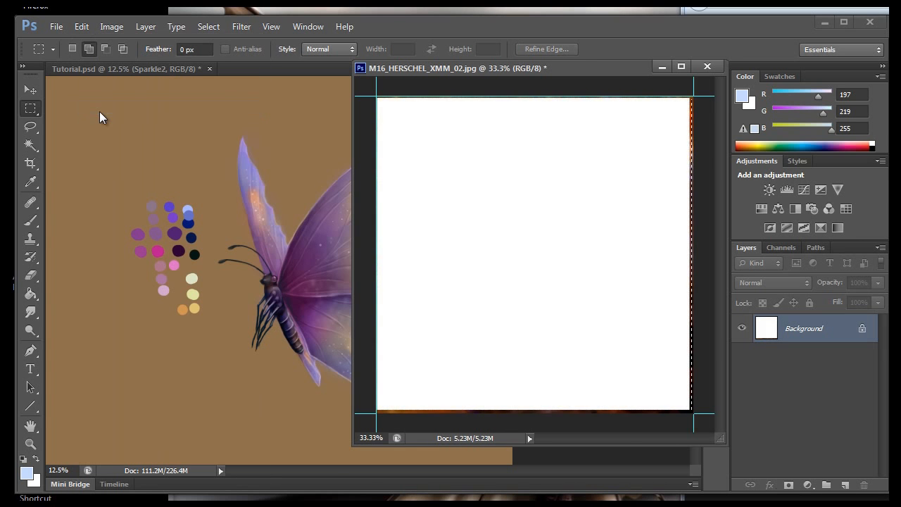
click(706, 66)
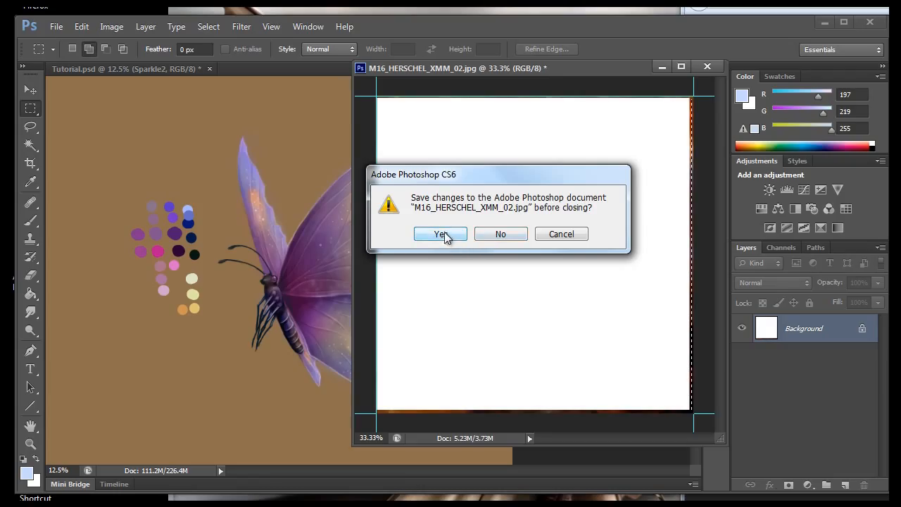
click(501, 233)
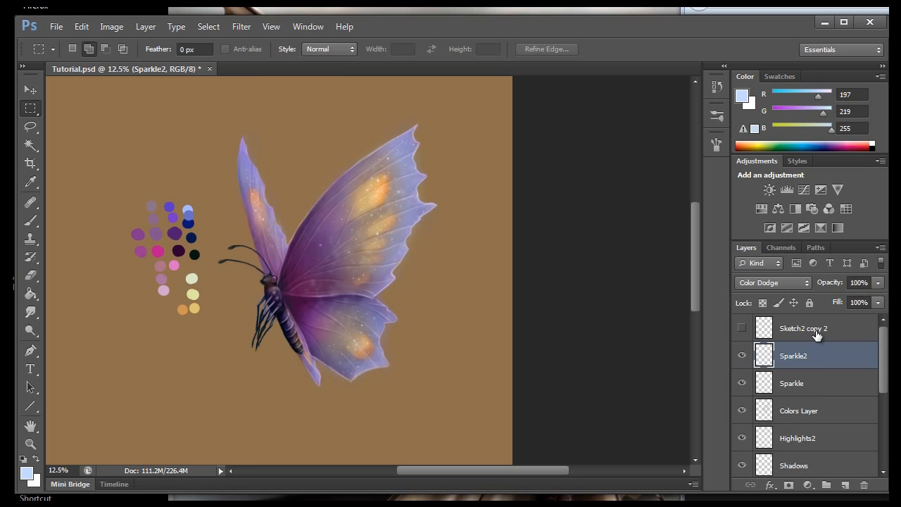
click(78, 24)
click(96, 148)
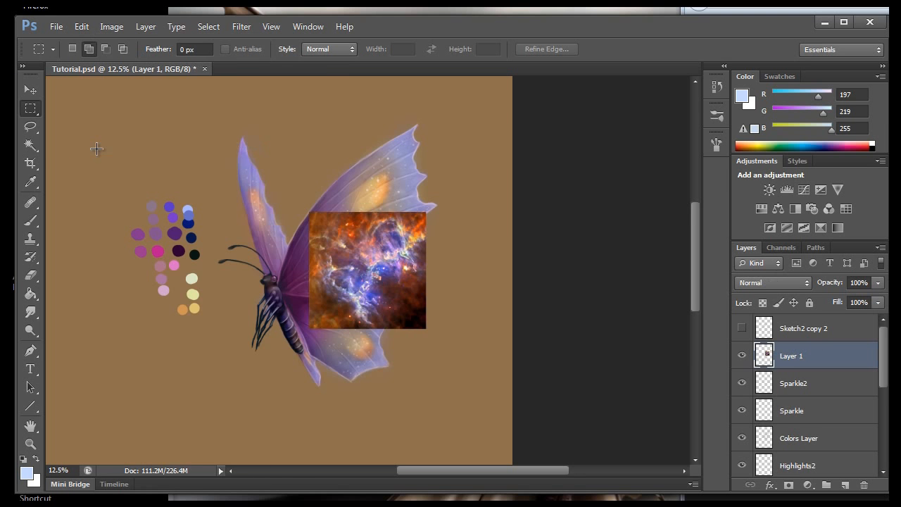
Show transform controls for the pasted nebula and scale it to about 337% so it covers the butterfly.
click(30, 89)
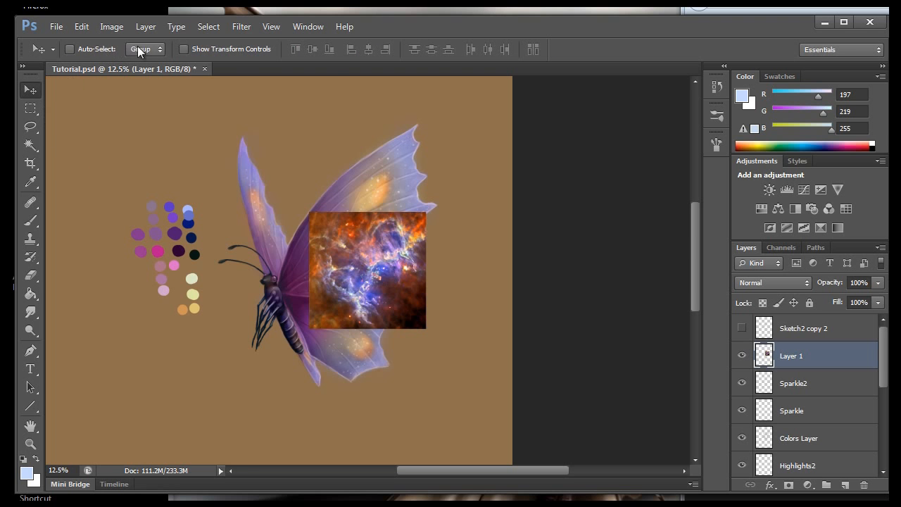
click(184, 49)
drag(309, 211, 191, 93)
drag(420, 323, 486, 388)
drag(373, 285, 371, 319)
drag(298, 221, 310, 225)
drag(201, 130, 103, 86)
drag(229, 225, 289, 289)
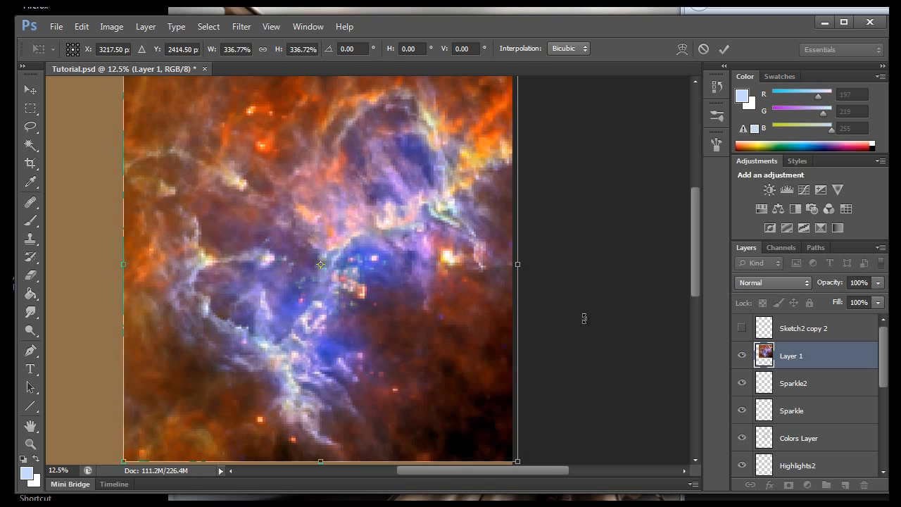
Reposition the nebula over the butterfly, enlarge it to about 342%, and apply the transformation.
drag(692, 294, 696, 273)
mouse_move(128, 146)
mouse_down()
mouse_move(106, 126)
mouse_move(118, 139)
mouse_up()
drag(459, 273, 444, 276)
drag(703, 252, 688, 284)
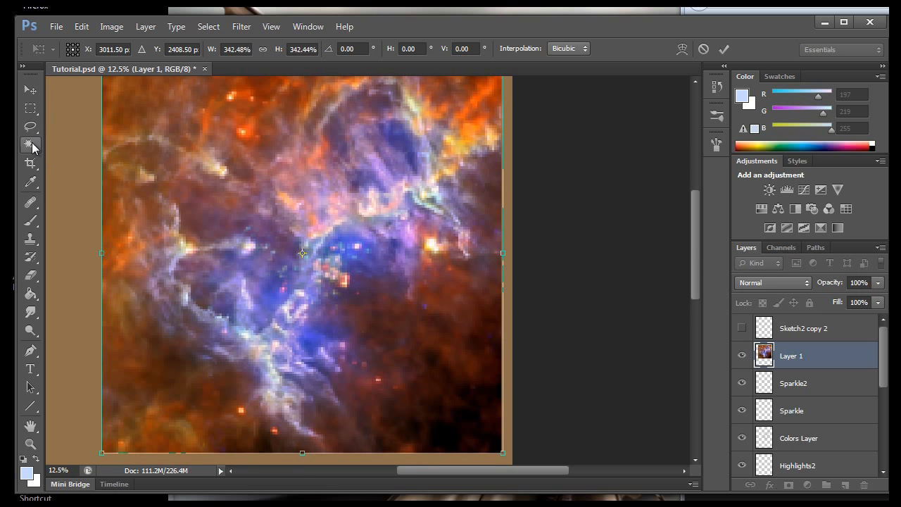
click(30, 107)
click(450, 231)
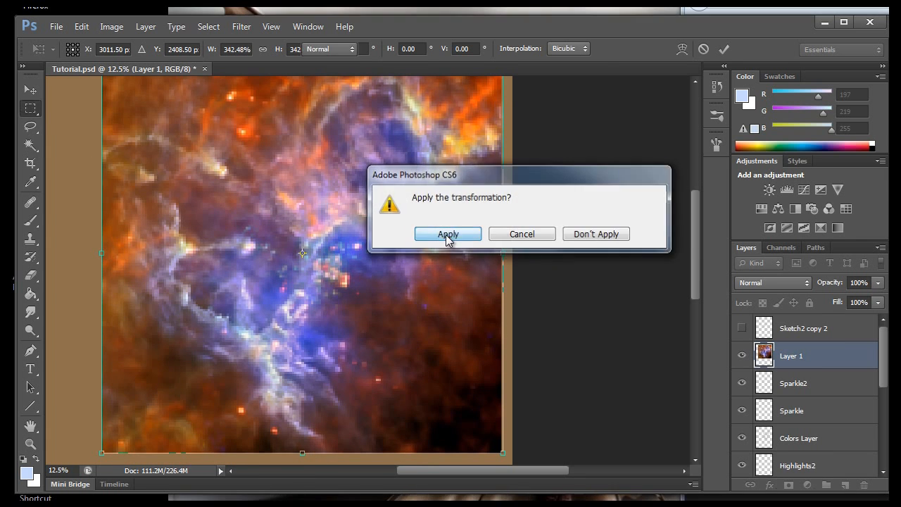
Select the nebula's central area with two overlapping Rectangular Marquee selections and cut and paste it onto its own layer.
drag(162, 166, 368, 315)
mouse_move(170, 126)
mouse_down()
mouse_move(378, 283)
mouse_move(458, 382)
mouse_move(475, 430)
mouse_up()
key(Escape)
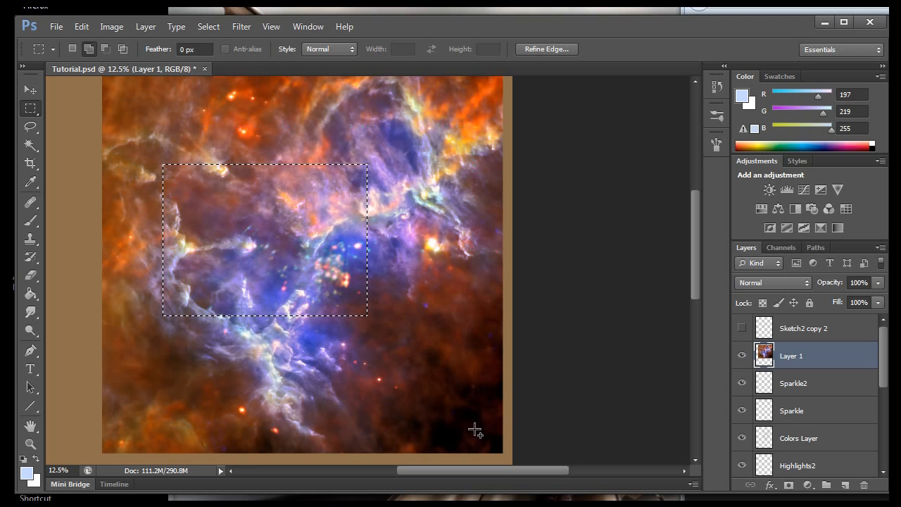
click(76, 28)
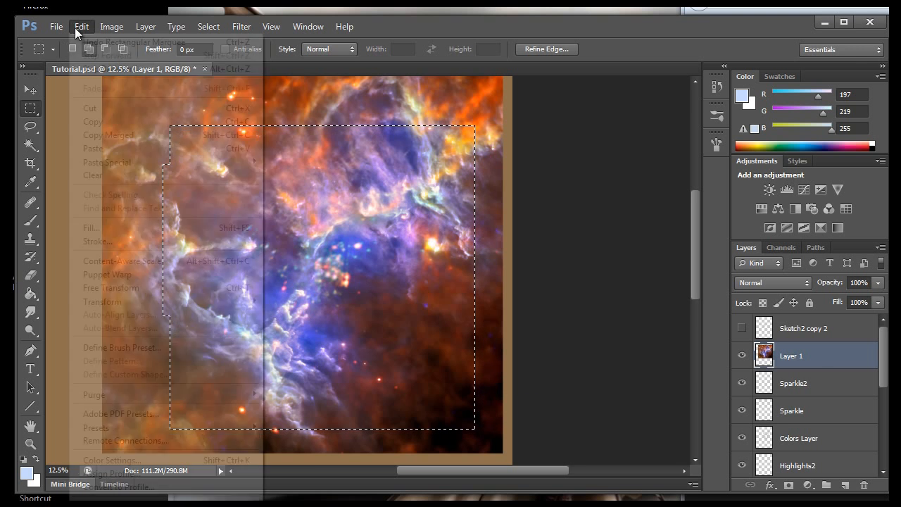
click(92, 109)
click(82, 26)
click(102, 146)
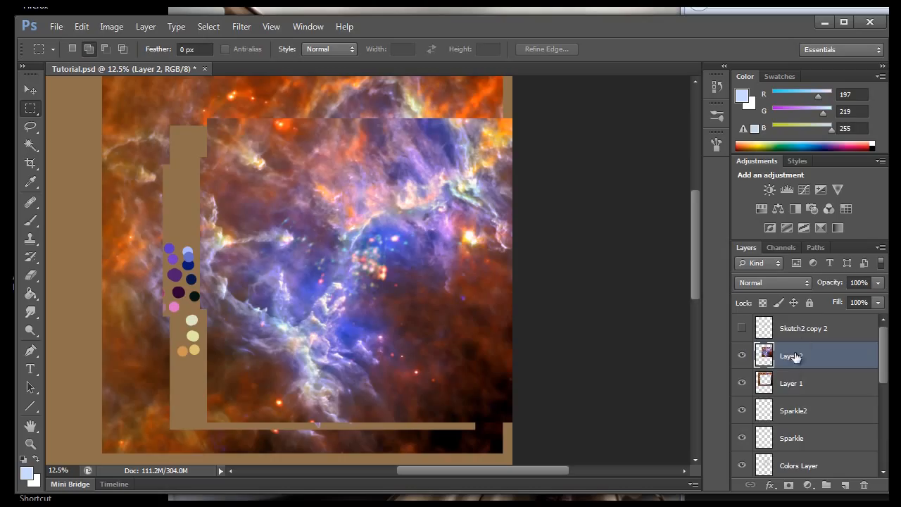
Delete Layer 1 with the leftover nebula border and shift the nebula on Layer 2 over the butterfly.
click(789, 392)
drag(789, 392, 866, 487)
scroll(863, 346, up, 2)
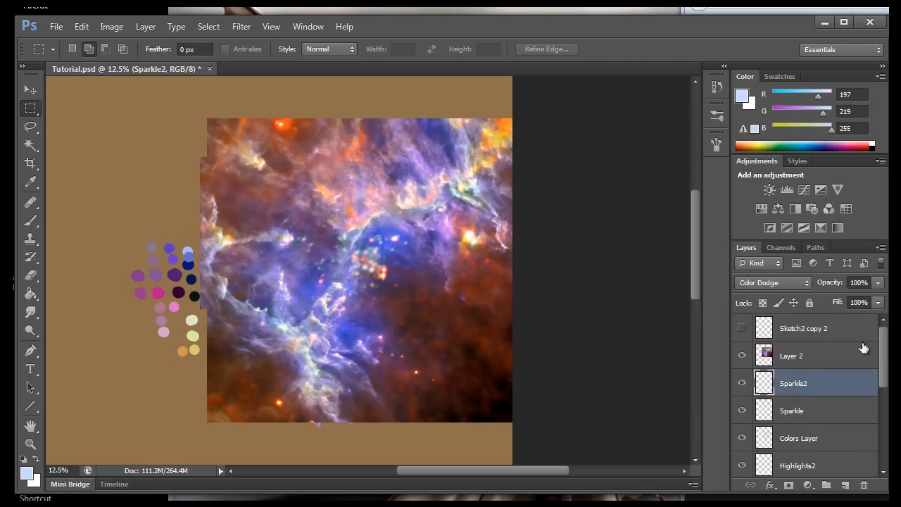
click(795, 357)
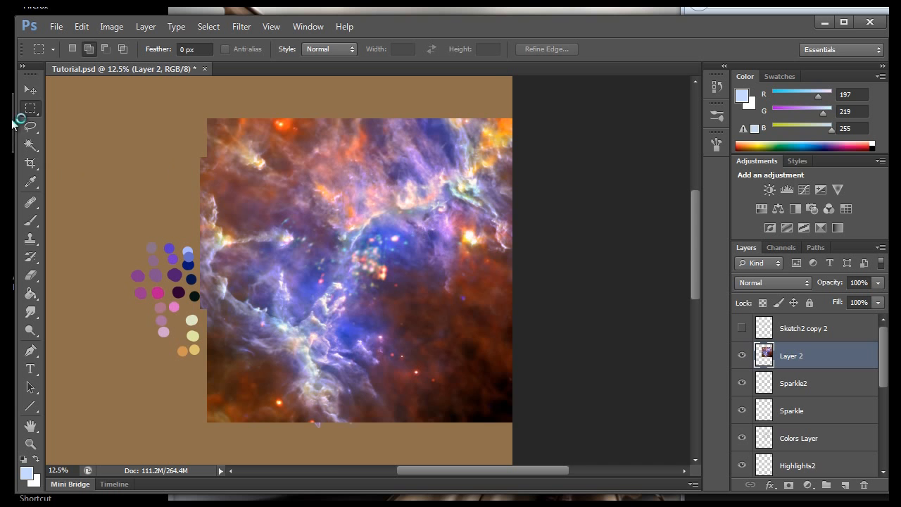
key(v)
drag(427, 237, 386, 260)
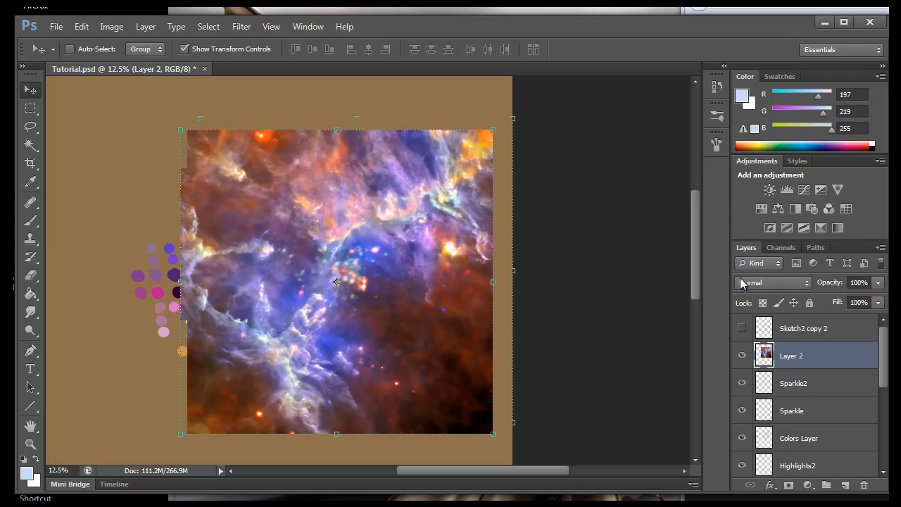
Hide the nebula on Layer 2 to expose the butterfly, keeping Layer 2 as the active layer.
click(742, 356)
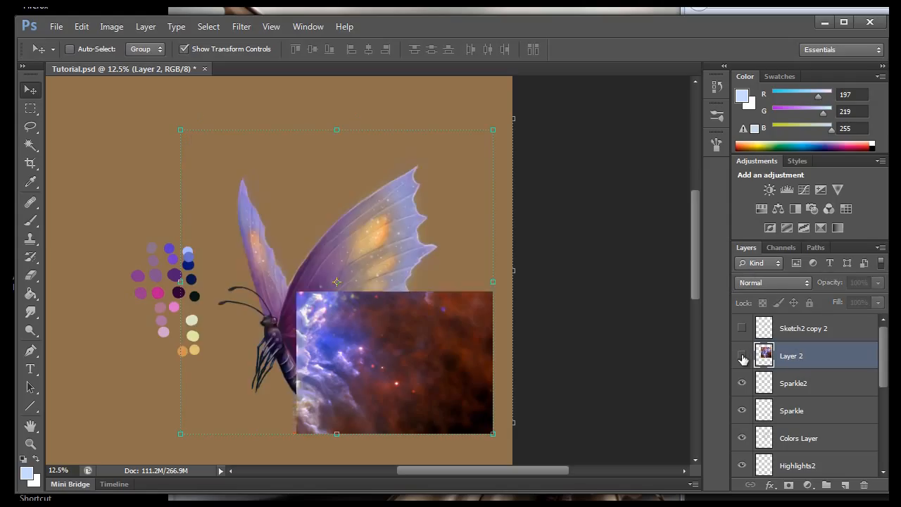
click(741, 355)
click(741, 355)
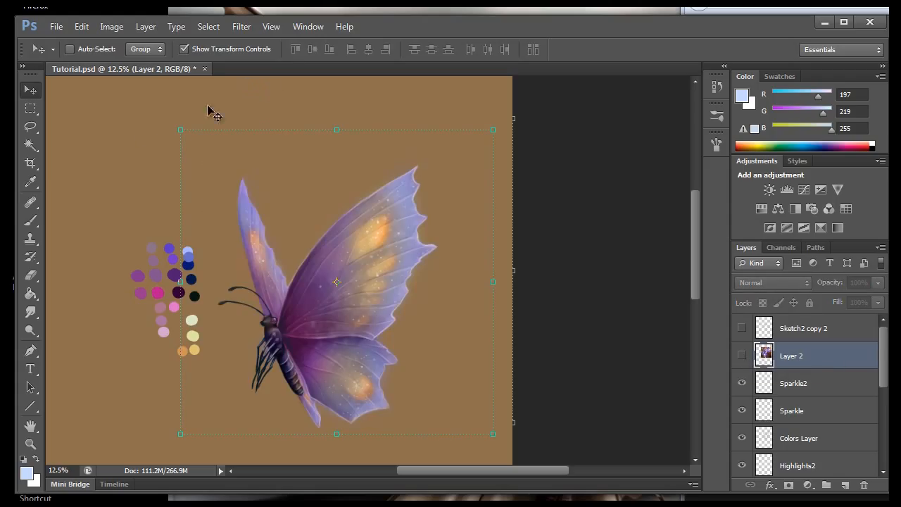
click(800, 391)
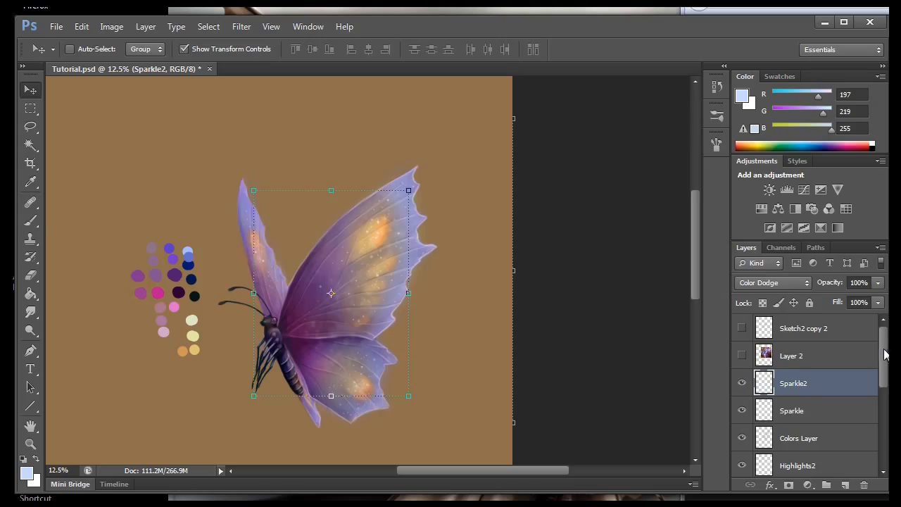
click(809, 358)
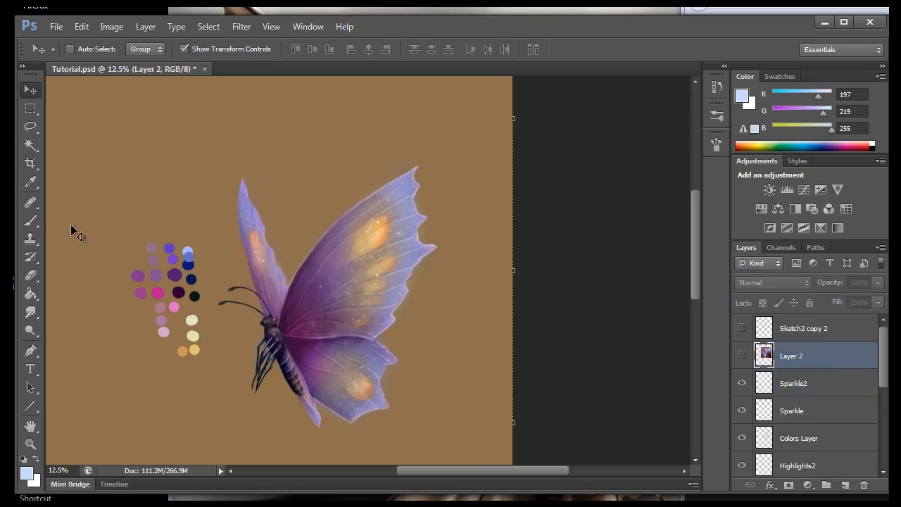
Outline the butterfly's wings with the Lasso tool, adding the missed edge areas of the upper and lower wings to the selection.
click(30, 127)
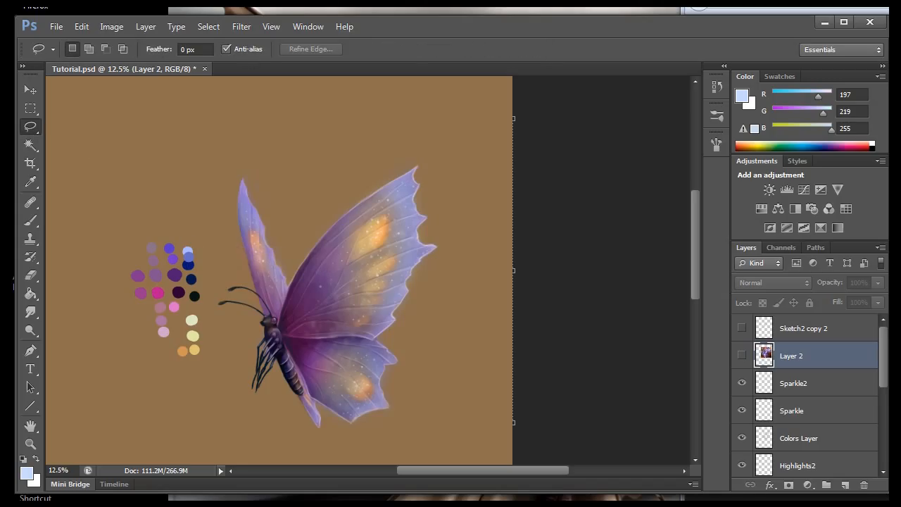
click(271, 26)
click(282, 131)
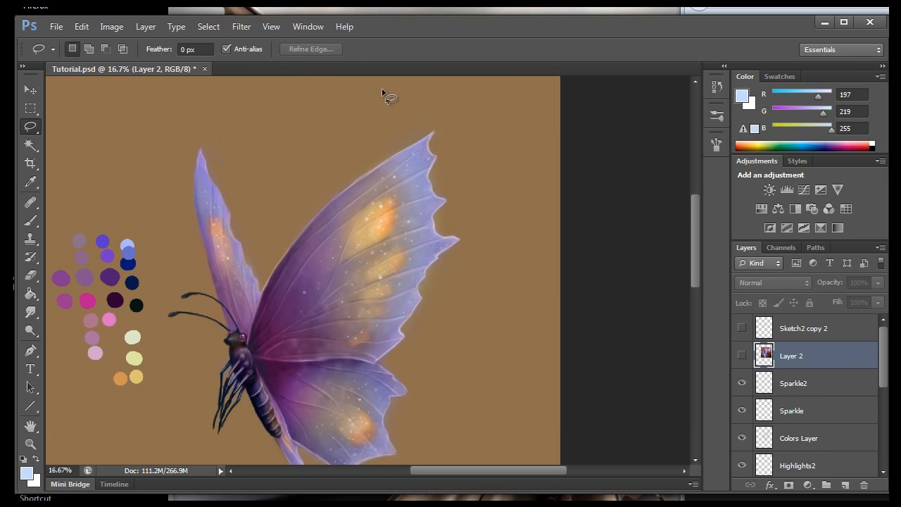
mouse_move(696, 217)
mouse_down()
mouse_move(696, 237)
mouse_move(694, 227)
mouse_up()
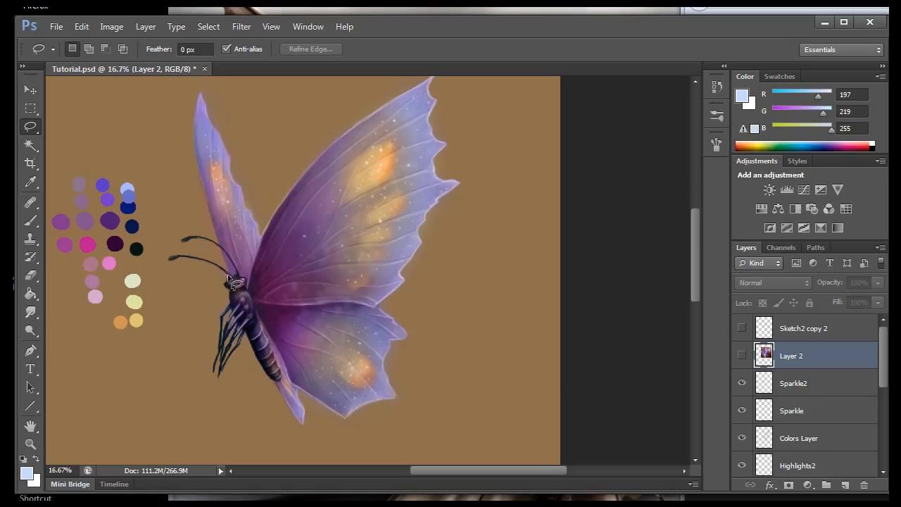
mouse_move(230, 279)
mouse_down()
mouse_move(199, 159)
mouse_move(199, 97)
mouse_move(219, 138)
mouse_up()
mouse_move(227, 160)
mouse_down()
mouse_move(261, 242)
mouse_move(342, 143)
mouse_move(426, 85)
mouse_move(428, 125)
mouse_move(440, 145)
mouse_move(430, 173)
mouse_move(452, 183)
mouse_move(414, 235)
mouse_move(398, 283)
mouse_move(375, 305)
mouse_move(404, 338)
mouse_move(390, 340)
mouse_move(380, 360)
mouse_move(393, 397)
mouse_move(343, 413)
mouse_move(292, 383)
mouse_move(301, 421)
mouse_move(278, 384)
mouse_move(280, 367)
mouse_move(236, 280)
mouse_up()
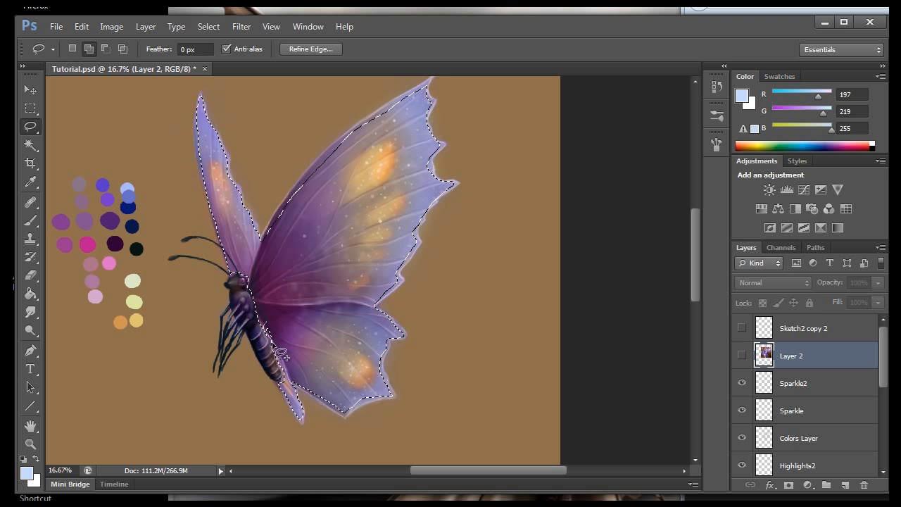
mouse_move(275, 345)
mouse_down()
mouse_move(301, 405)
mouse_move(288, 391)
mouse_up()
drag(342, 389, 387, 396)
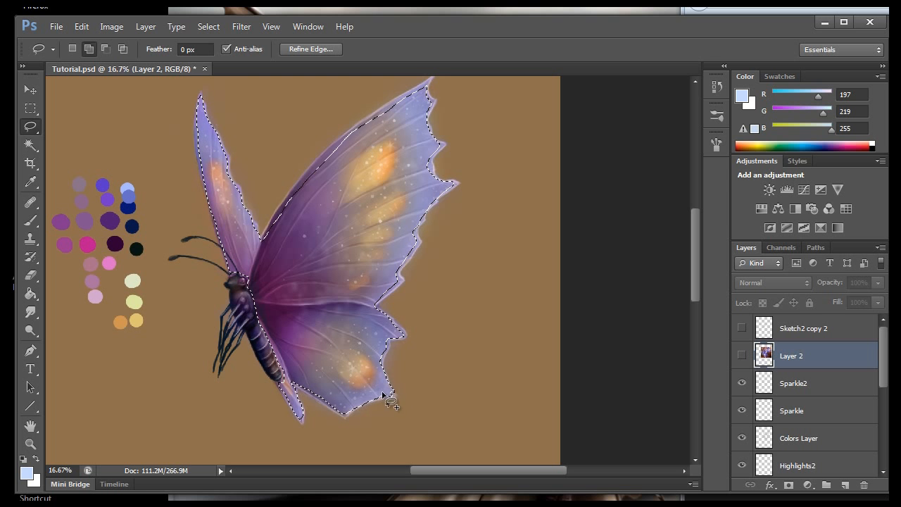
mouse_move(261, 230)
mouse_down()
mouse_move(429, 80)
mouse_move(380, 118)
mouse_move(375, 110)
mouse_move(408, 102)
mouse_move(368, 125)
mouse_move(384, 132)
mouse_up()
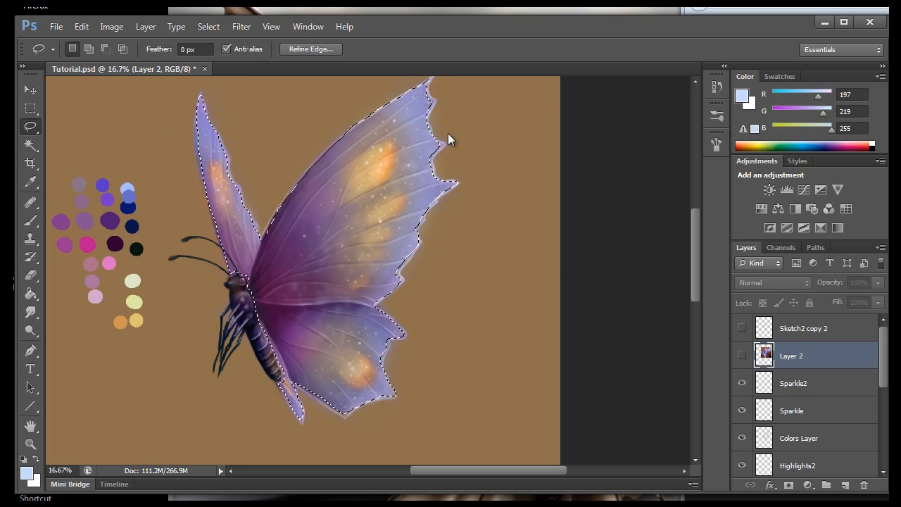
Show Layer 2 again, invert the wing selection, and cut away the nebula outside the wings.
click(266, 27)
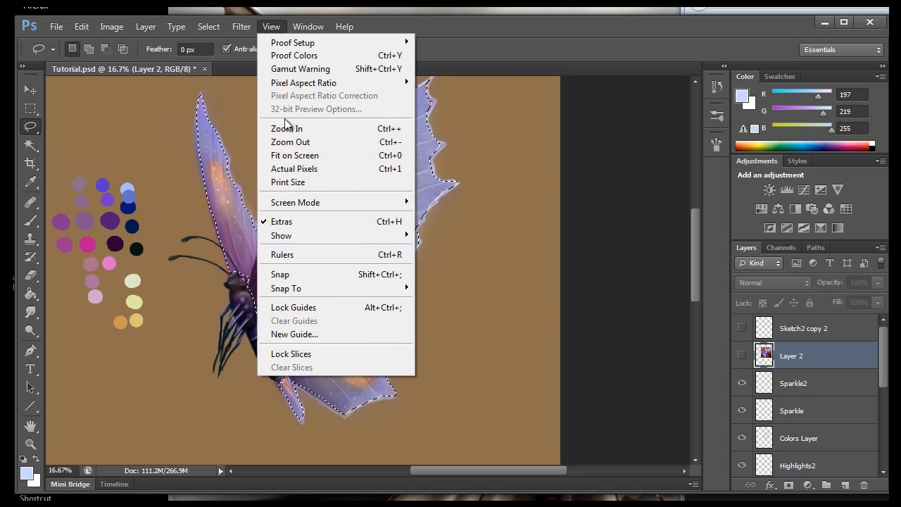
click(285, 142)
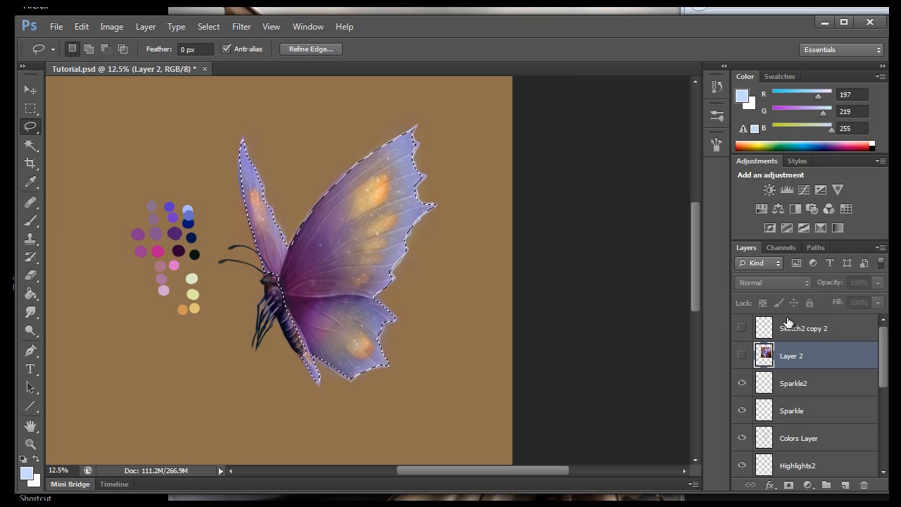
click(741, 356)
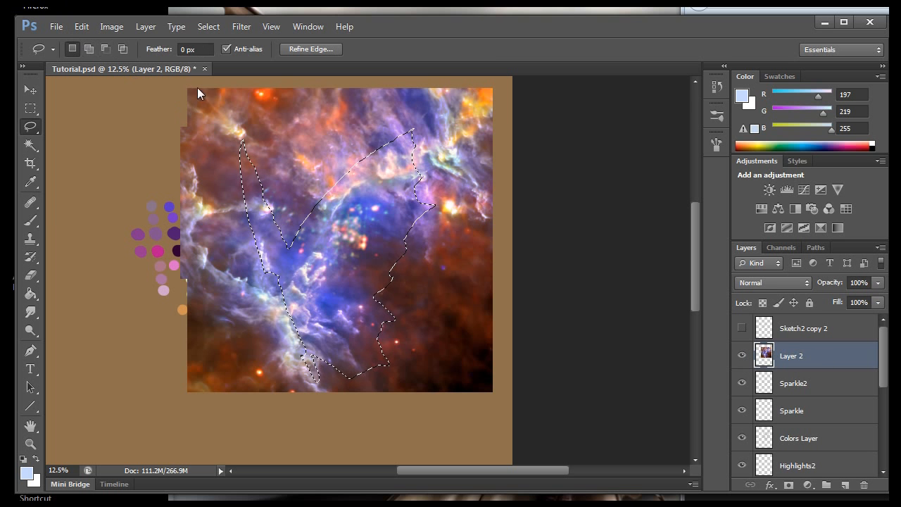
click(205, 28)
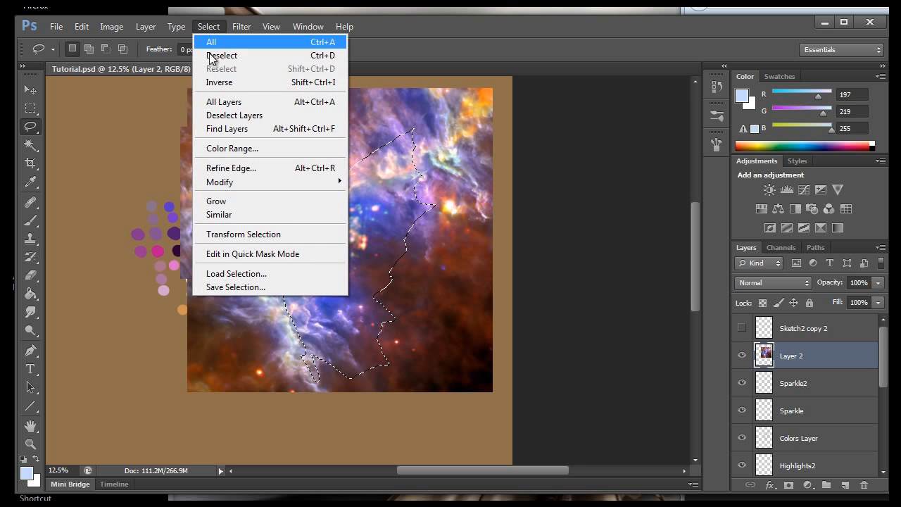
click(218, 82)
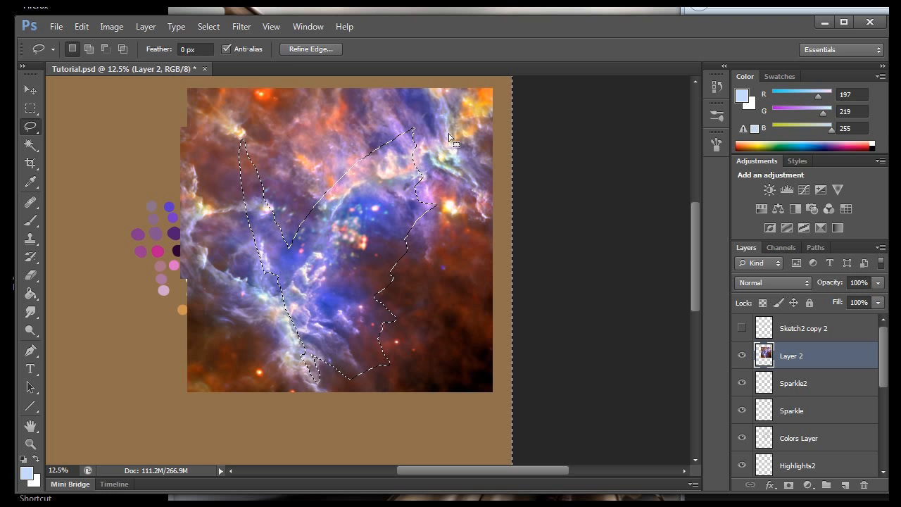
click(85, 28)
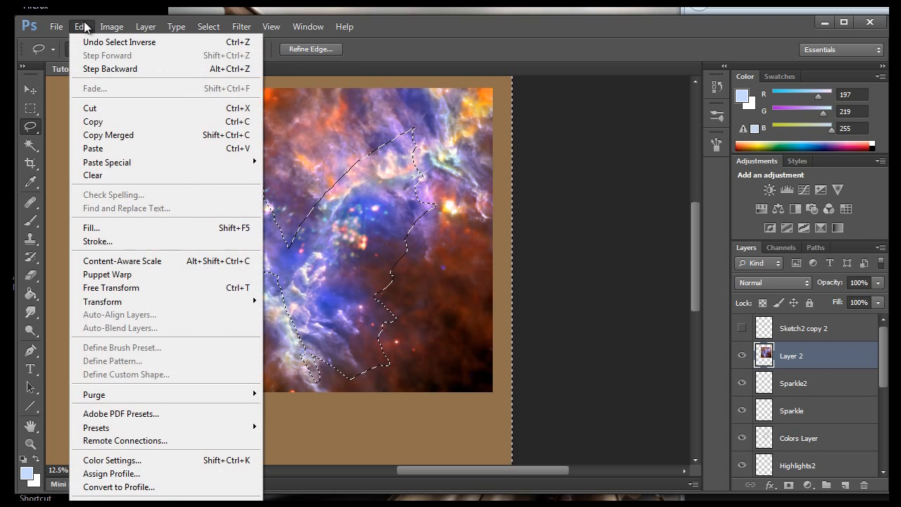
click(94, 109)
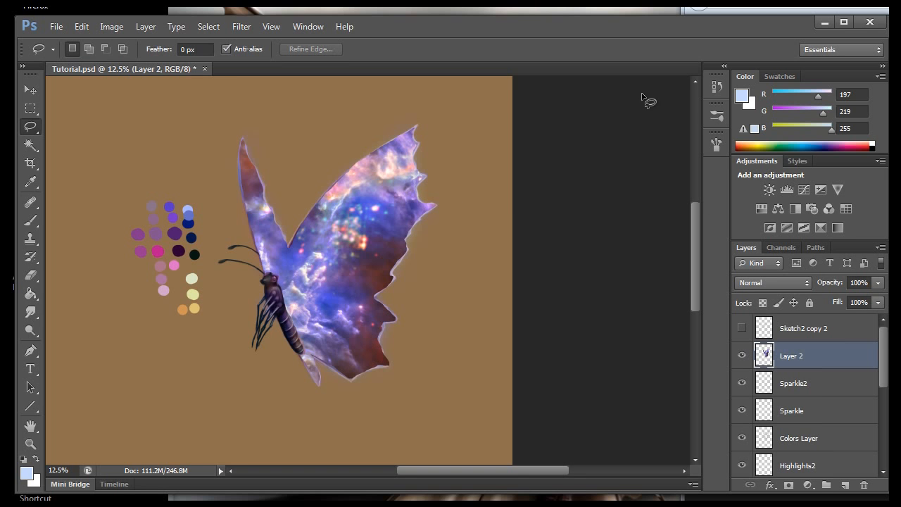
Try the Lighten, Color Dodge and Soft Light blend modes on the nebula in Layer 2.
click(779, 285)
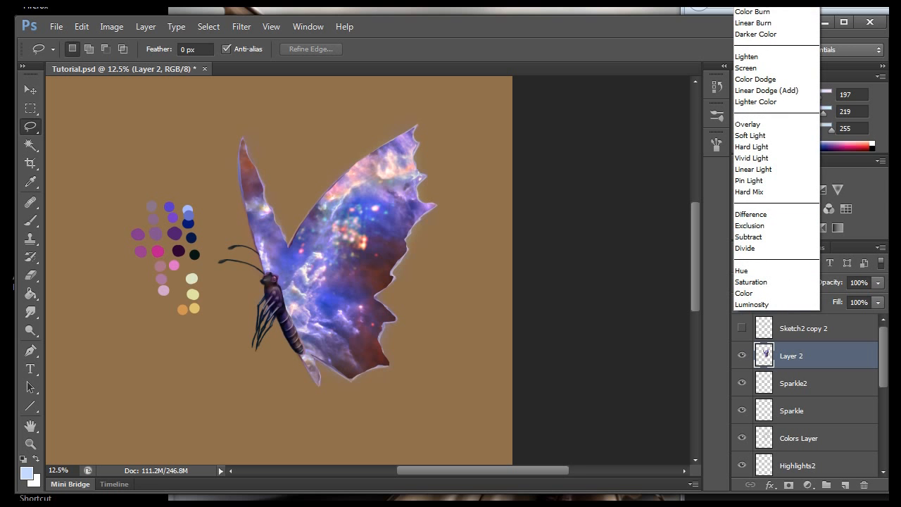
click(745, 57)
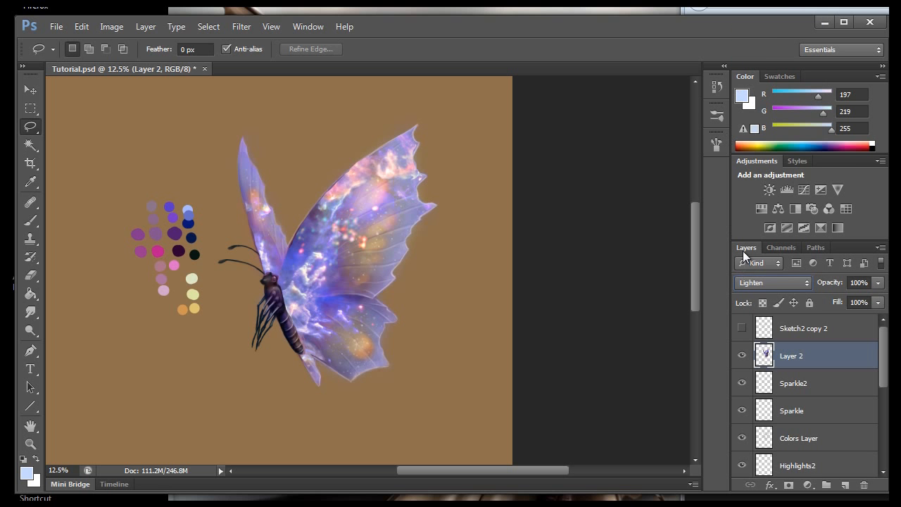
click(760, 283)
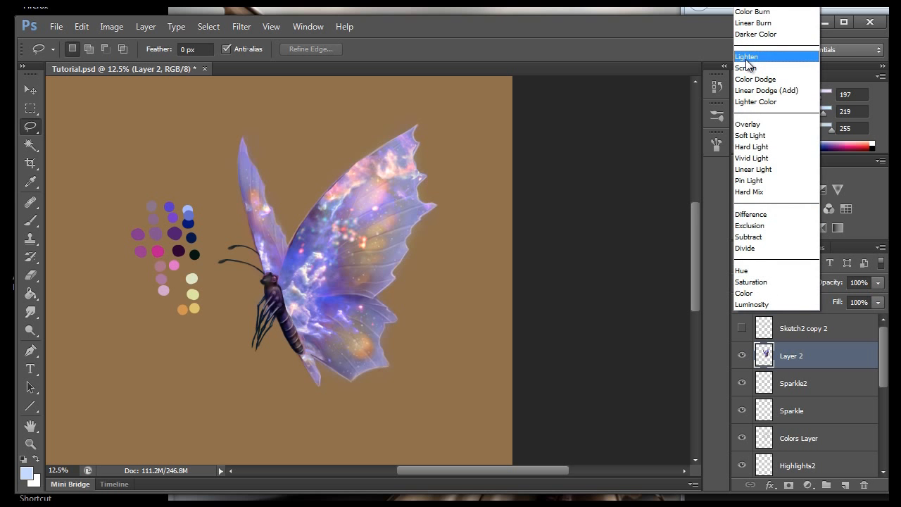
click(745, 58)
click(767, 283)
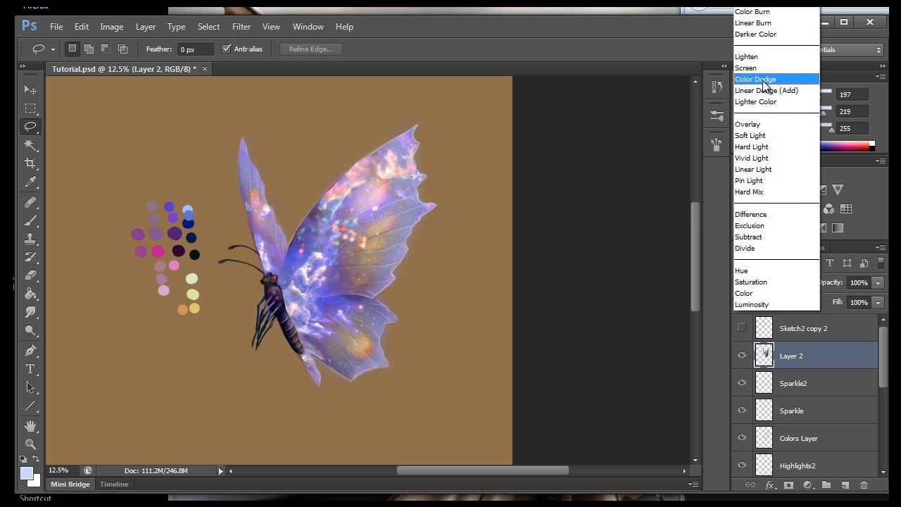
click(751, 82)
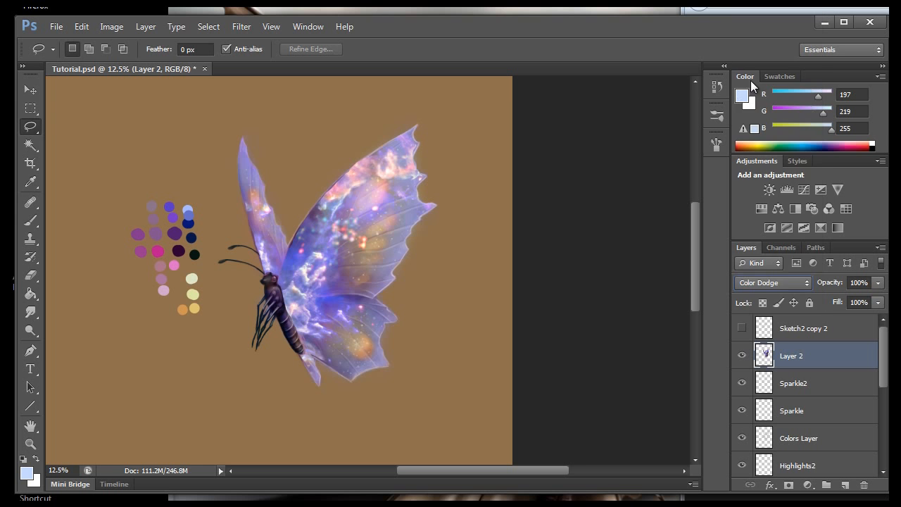
click(776, 281)
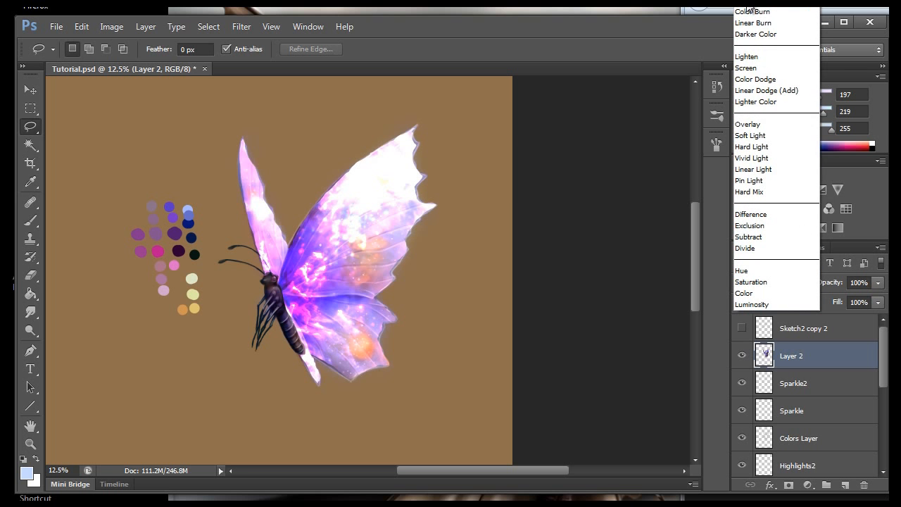
click(750, 136)
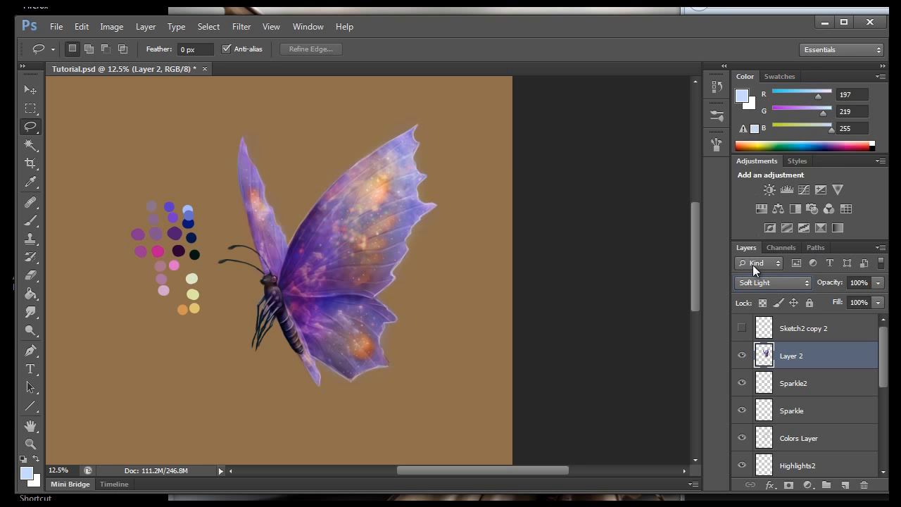
Try the Linear Light, Pin Light, Difference and Exclusion blend modes on the nebula in Layer 2.
click(760, 282)
click(748, 168)
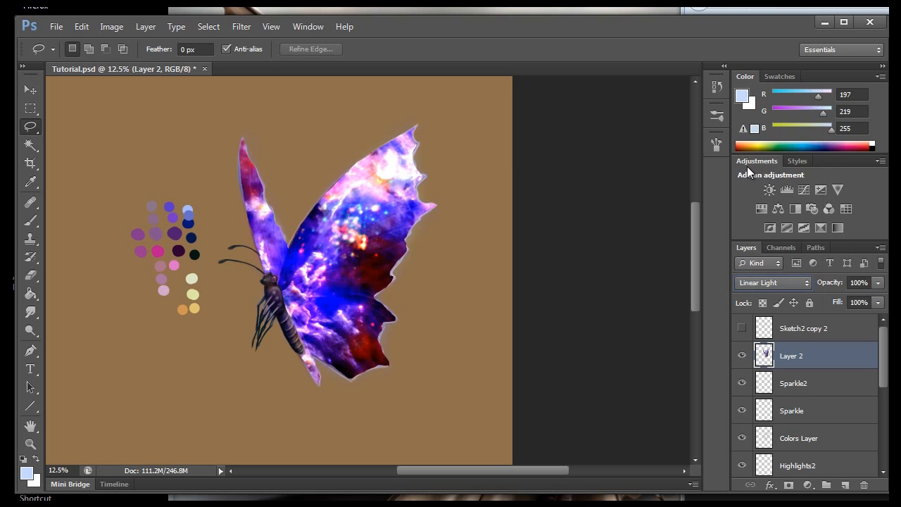
click(770, 284)
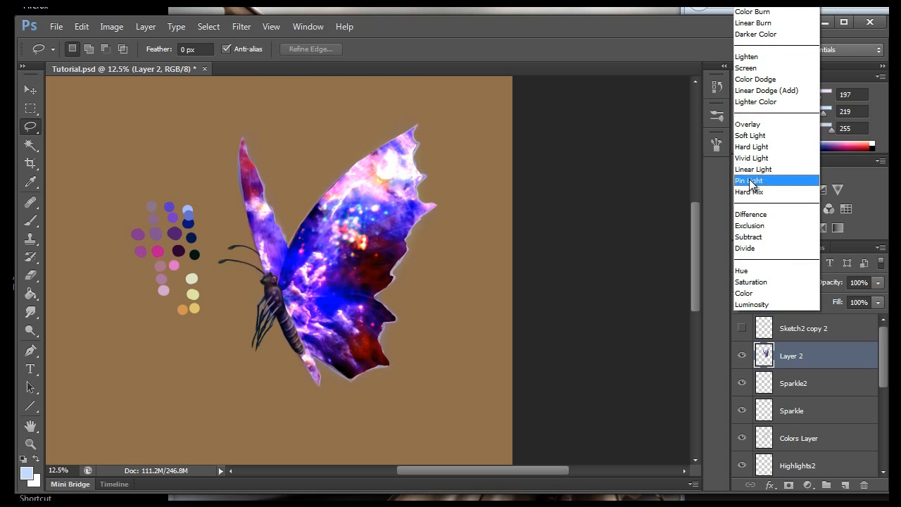
click(763, 178)
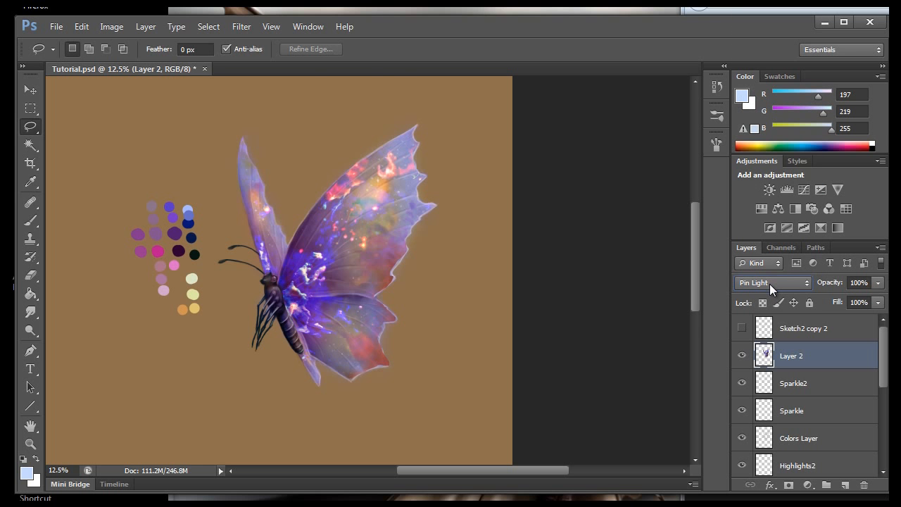
click(770, 284)
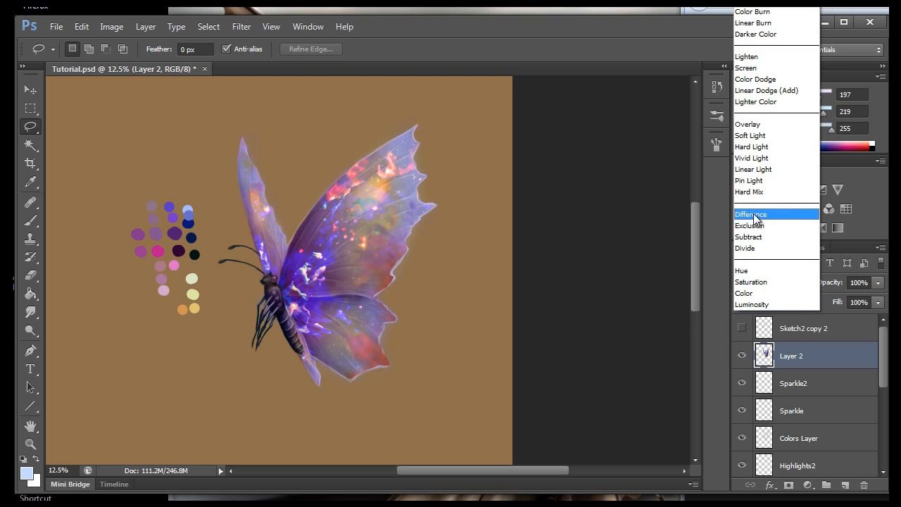
click(754, 214)
click(769, 282)
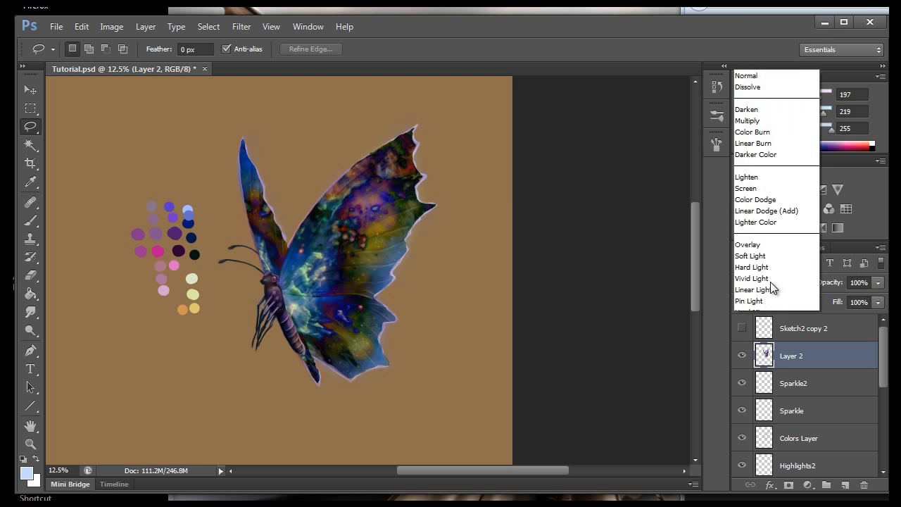
click(756, 238)
click(770, 281)
click(755, 227)
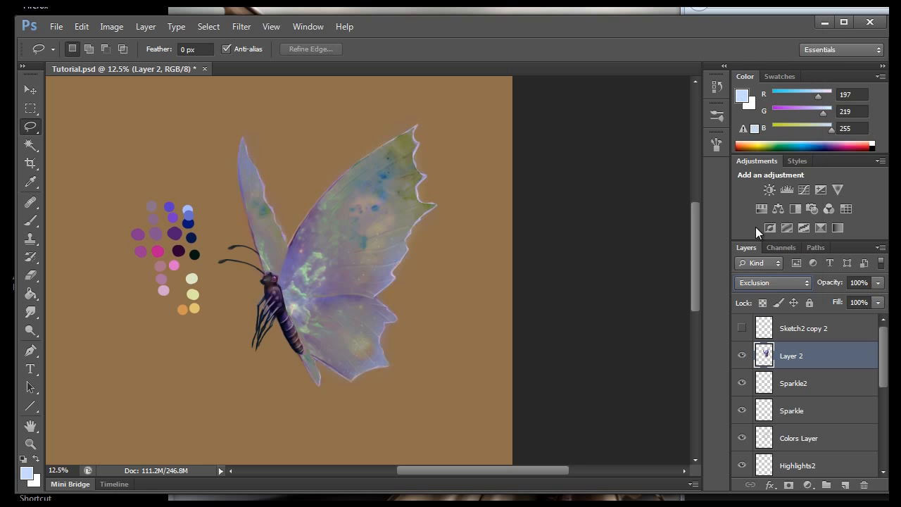
Try the Saturation, Luminosity, Color and Pin Light blend modes on the nebula in Layer 2.
click(762, 283)
click(754, 280)
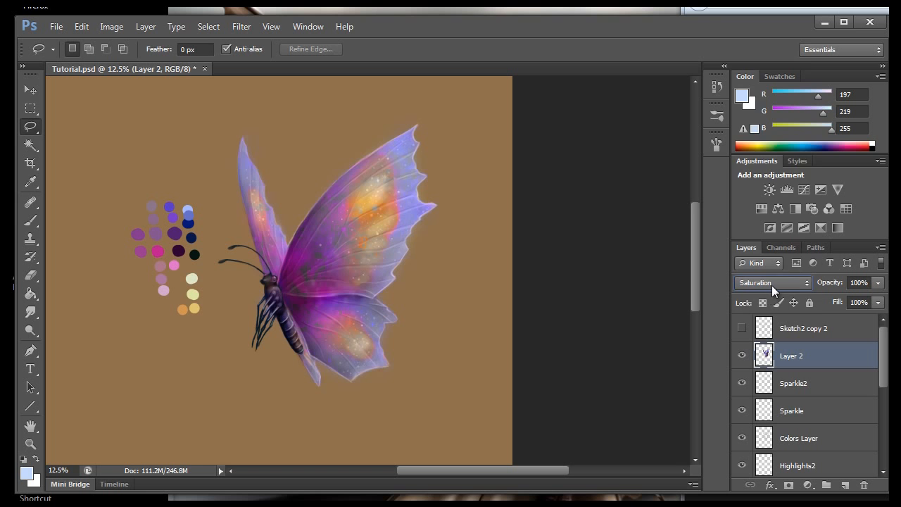
click(771, 285)
click(756, 297)
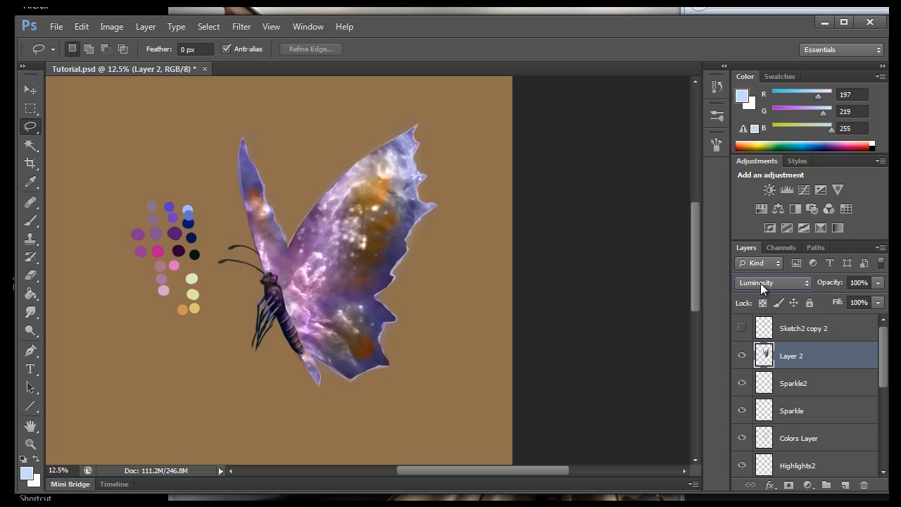
click(760, 282)
click(755, 289)
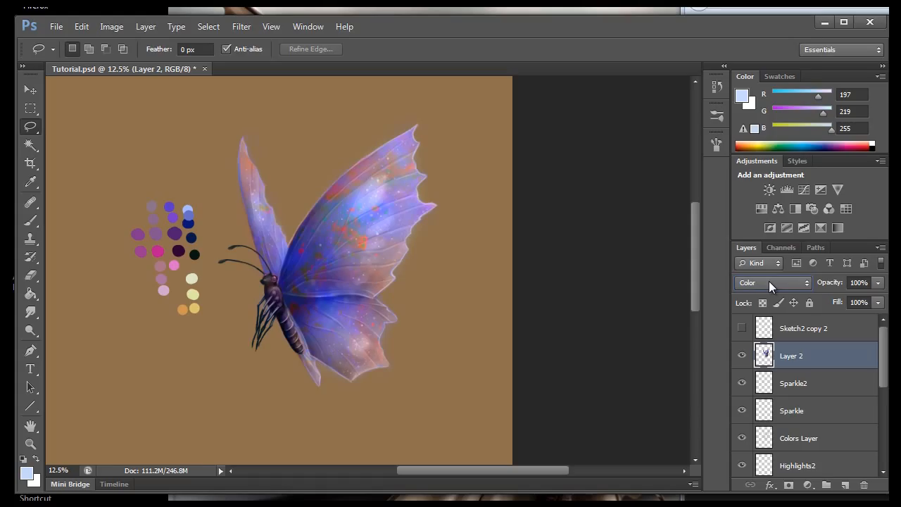
click(768, 280)
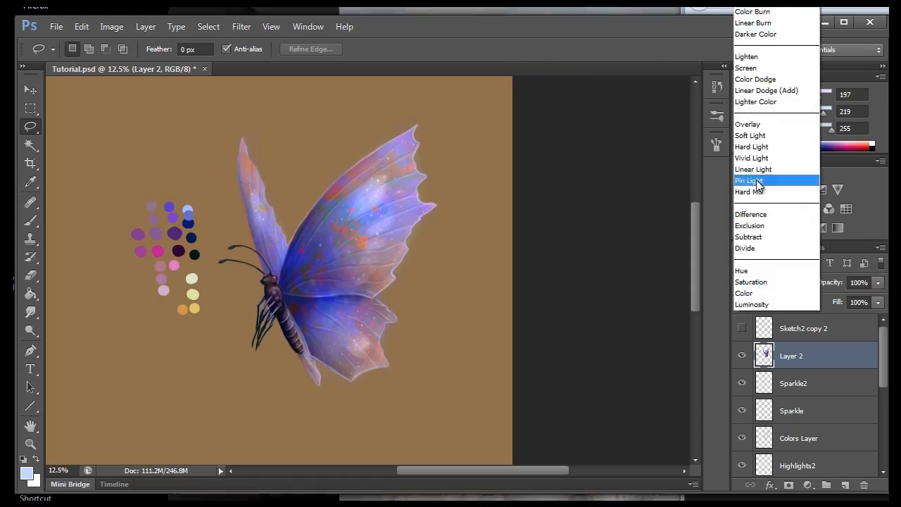
click(756, 180)
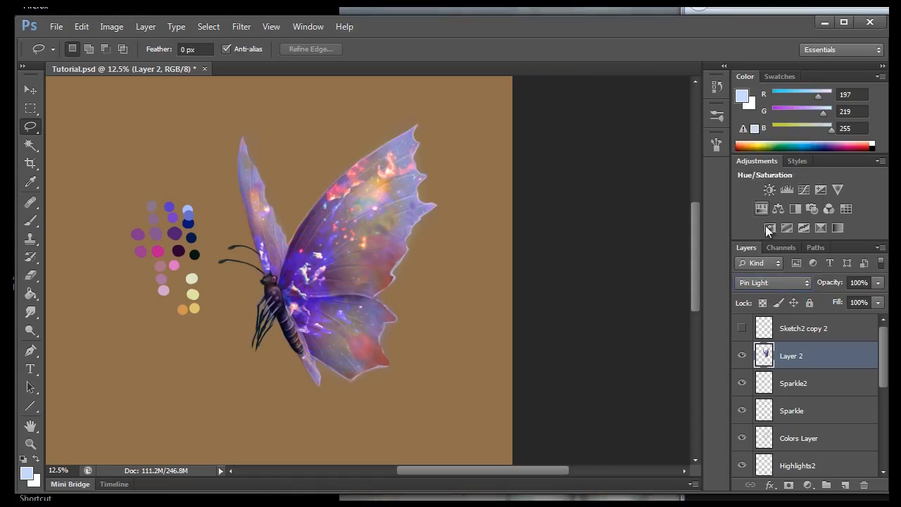
Set Layer 2's blend mode to Soft Light and its opacity to 38%.
click(777, 283)
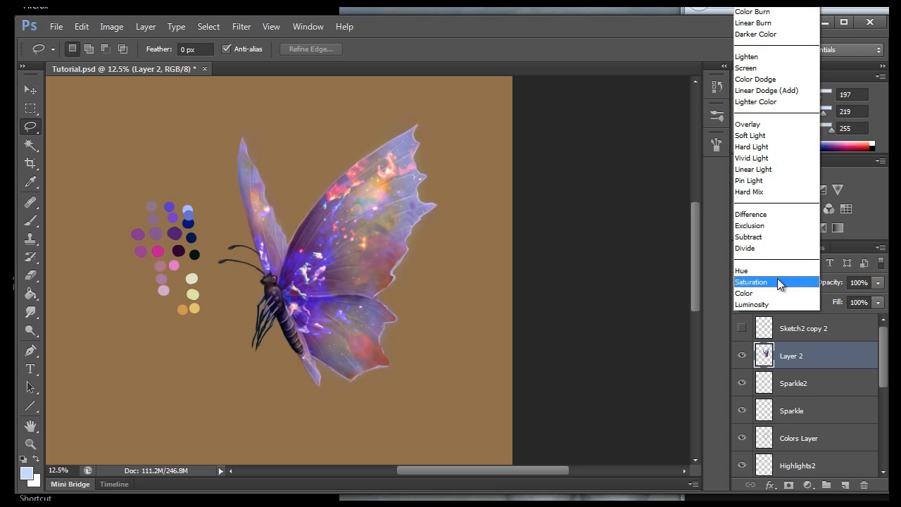
click(758, 135)
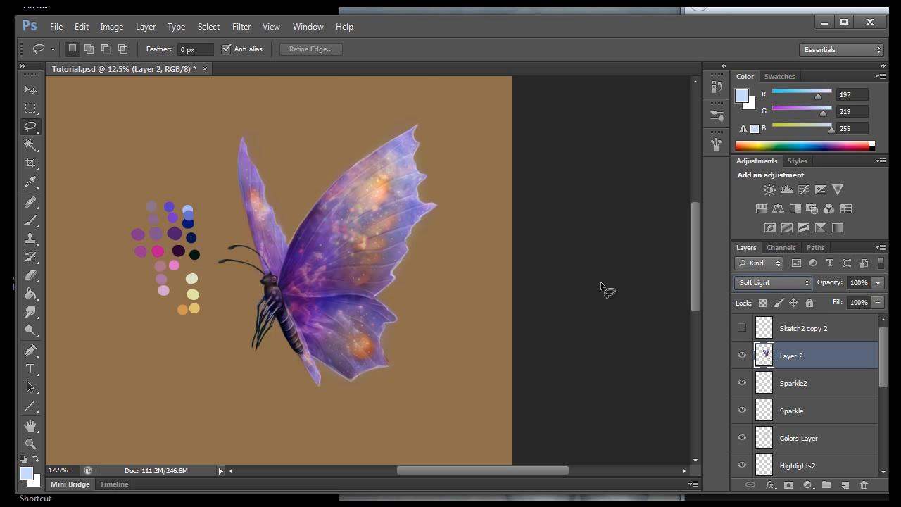
click(878, 284)
drag(851, 301, 837, 301)
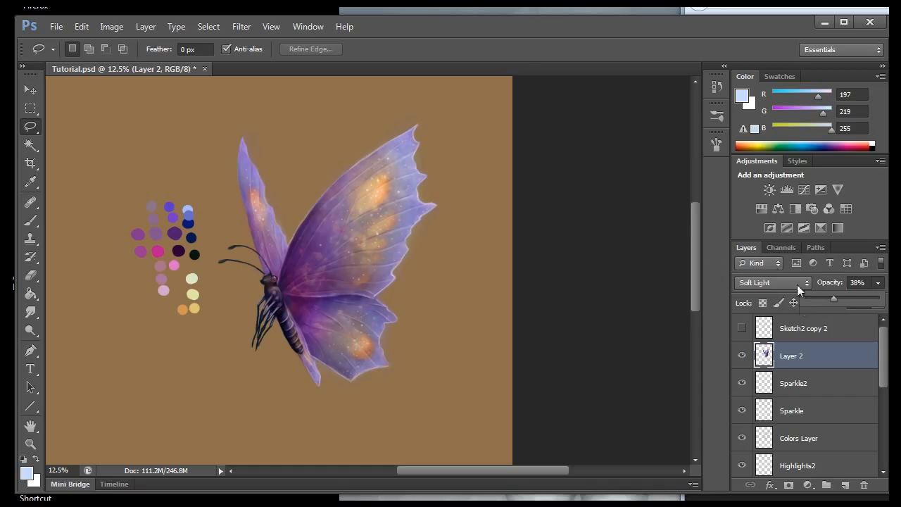
Duplicate Layer 2, accepting the default name for the copy.
right_click(795, 359)
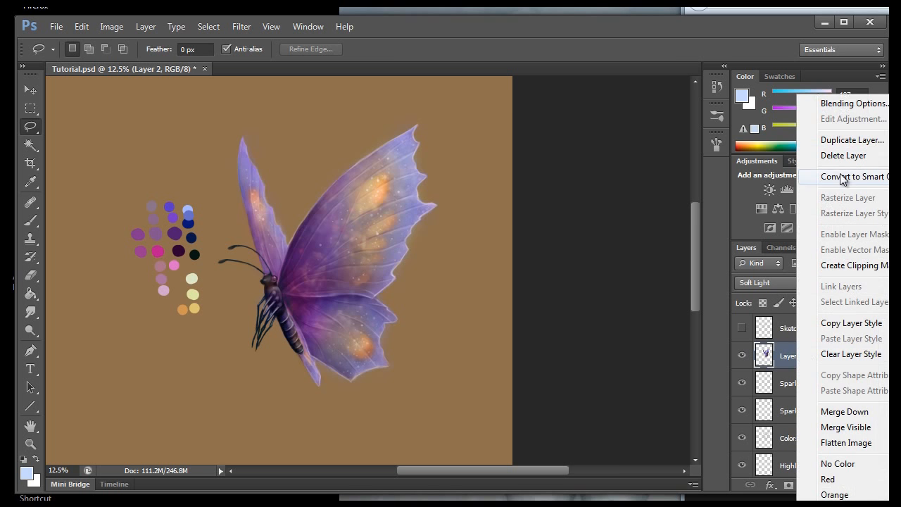
click(832, 141)
click(690, 139)
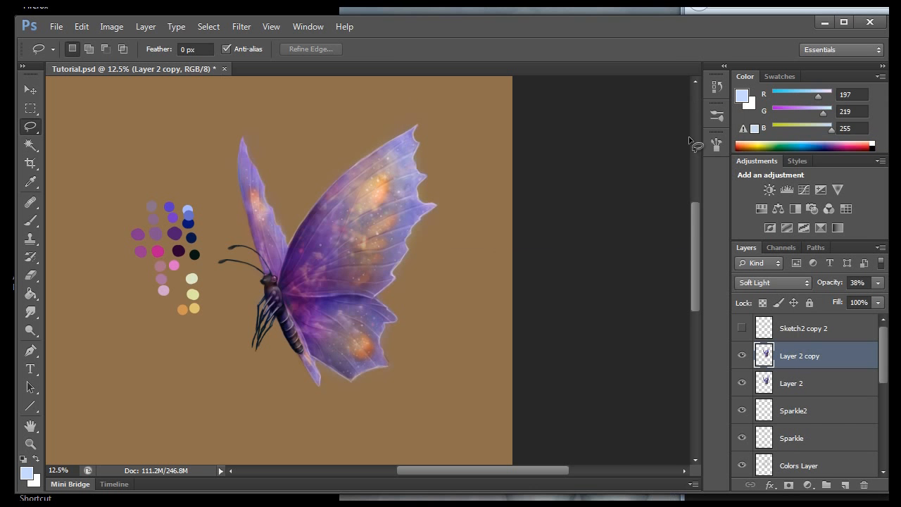
Try the Vivid Light, Hard Light, Lighter Color, Screen and Color Burn blend modes on the duplicated nebula layer.
click(763, 283)
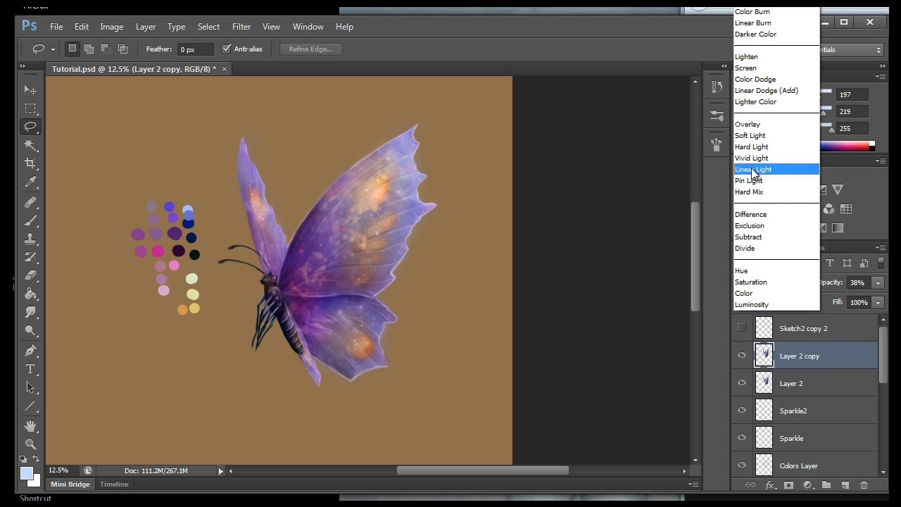
click(750, 157)
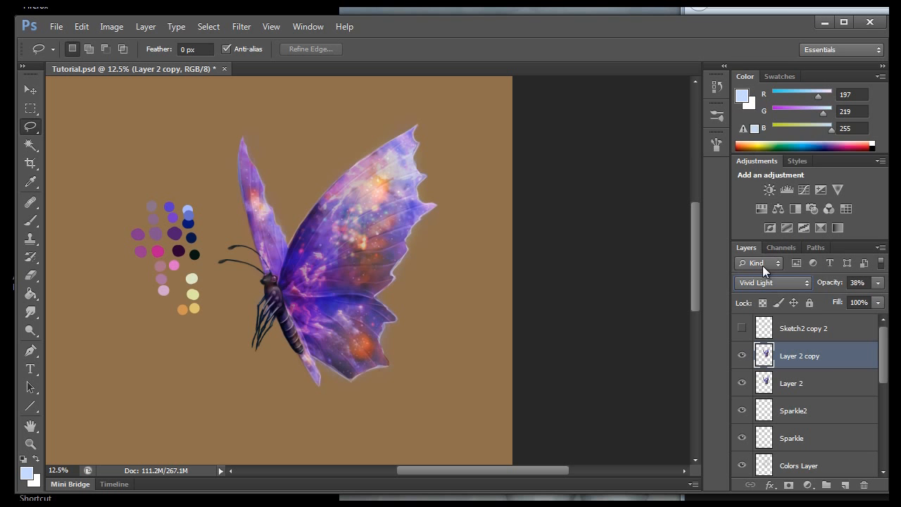
click(767, 282)
click(752, 145)
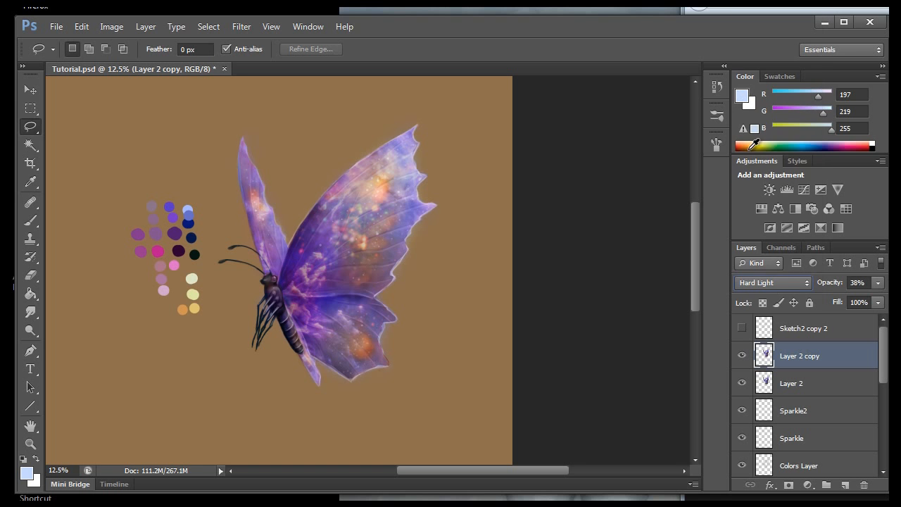
click(769, 282)
click(755, 106)
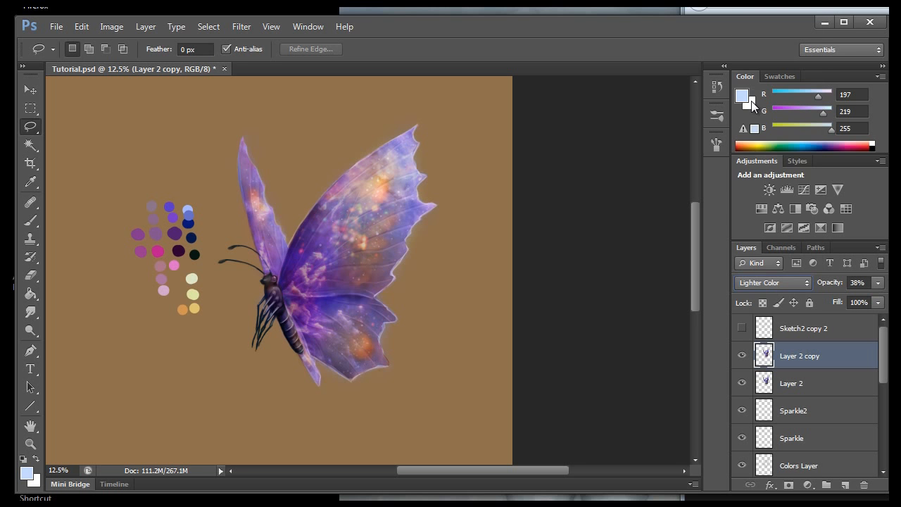
click(779, 282)
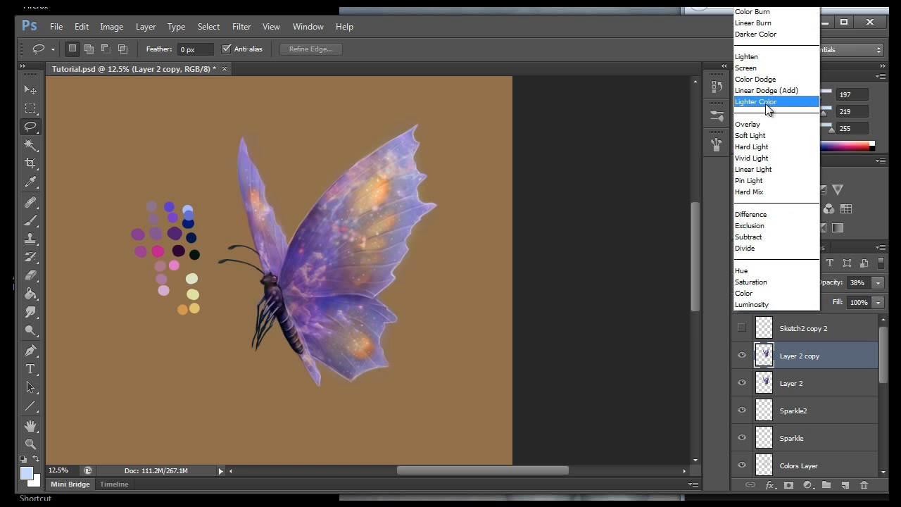
click(753, 68)
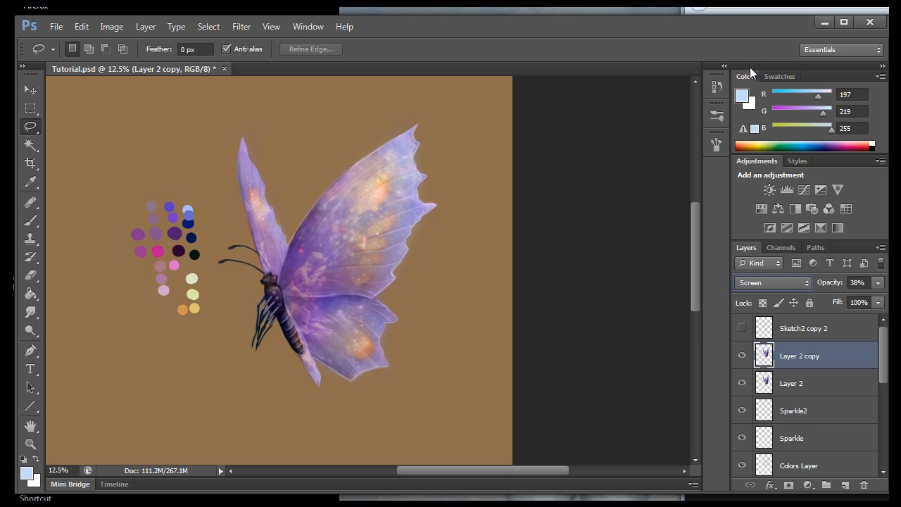
click(774, 281)
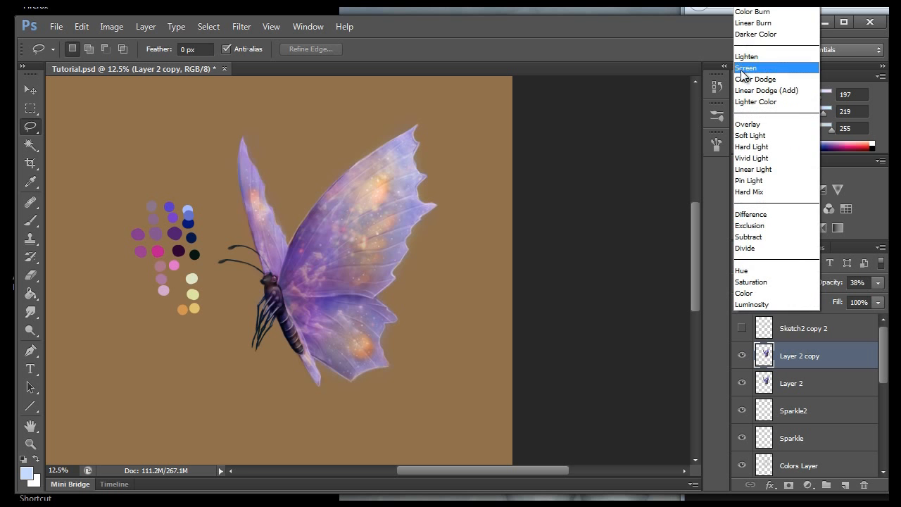
click(752, 11)
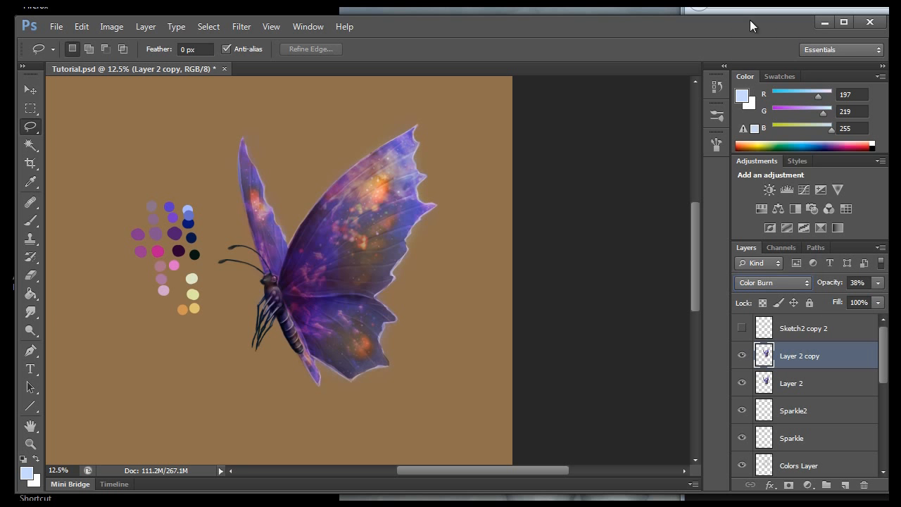
Set the duplicated nebula layer's blend mode to Darker Color and adjust its opacity.
click(765, 282)
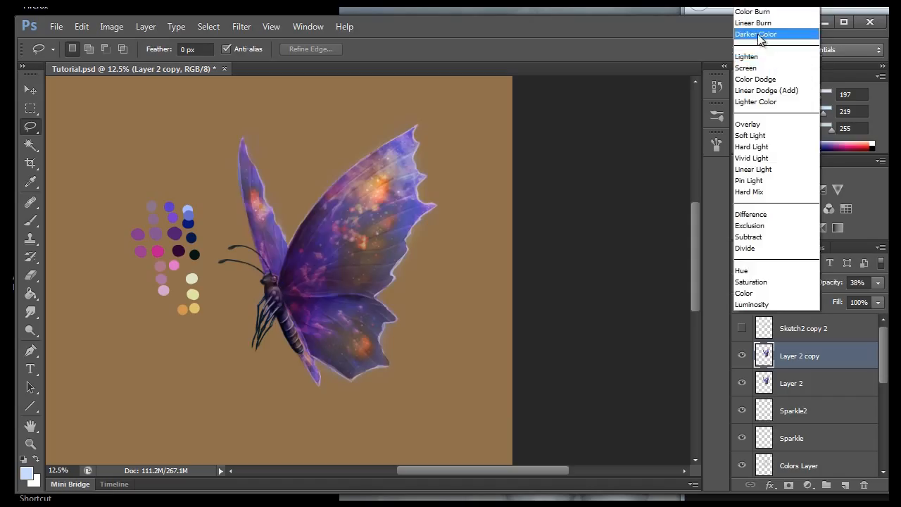
click(760, 35)
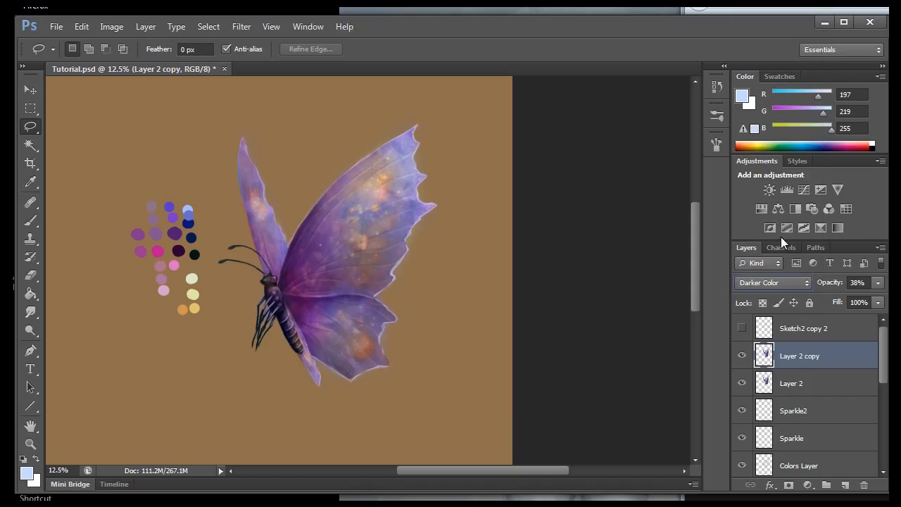
click(878, 282)
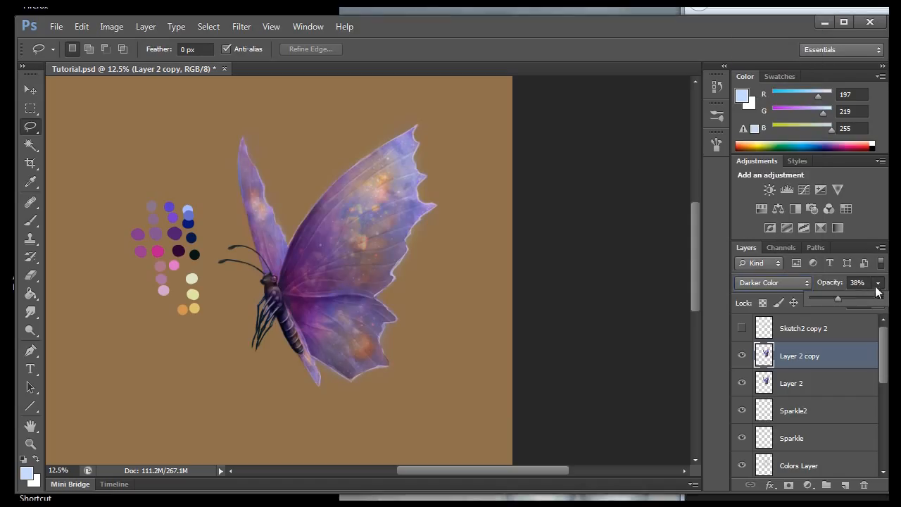
mouse_move(831, 297)
mouse_down()
mouse_move(876, 299)
mouse_move(786, 297)
mouse_move(837, 300)
mouse_up()
Select Layer 2 and set its opacity to 37%.
click(802, 382)
click(876, 283)
mouse_move(831, 297)
mouse_down()
mouse_move(812, 297)
mouse_move(832, 302)
mouse_up()
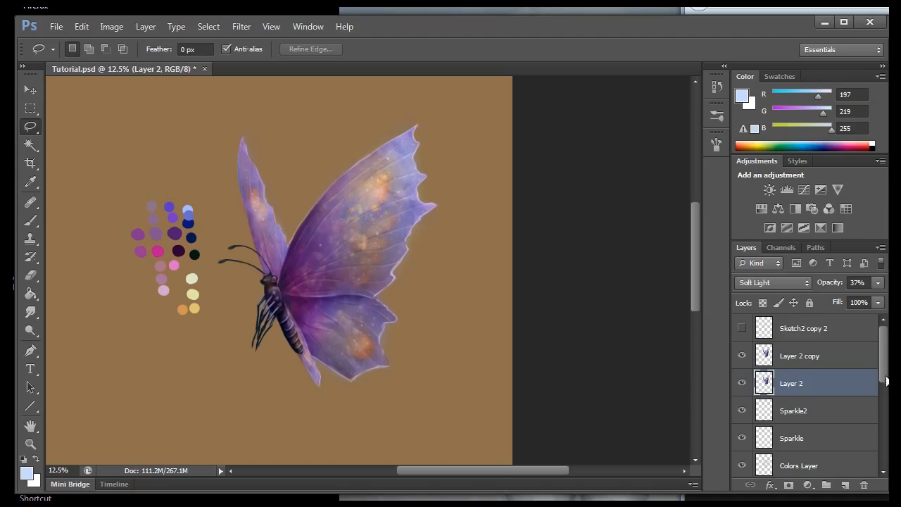
Move Colors Layer and Highlights2 above Layer 2 copy in the layer stack, keeping Colors Layer above Highlights2.
scroll(882, 401, down, 2)
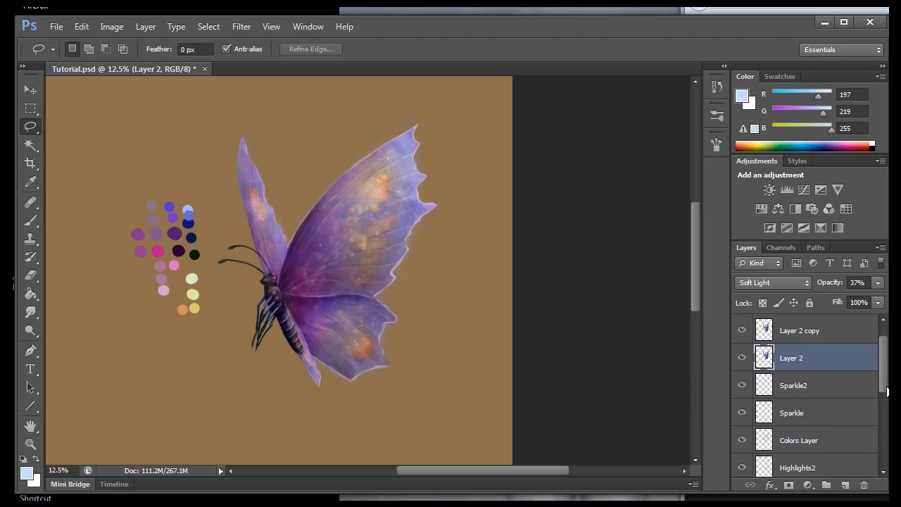
scroll(882, 390, up, 1)
mouse_move(795, 455)
mouse_down()
mouse_move(803, 335)
mouse_move(805, 342)
mouse_up()
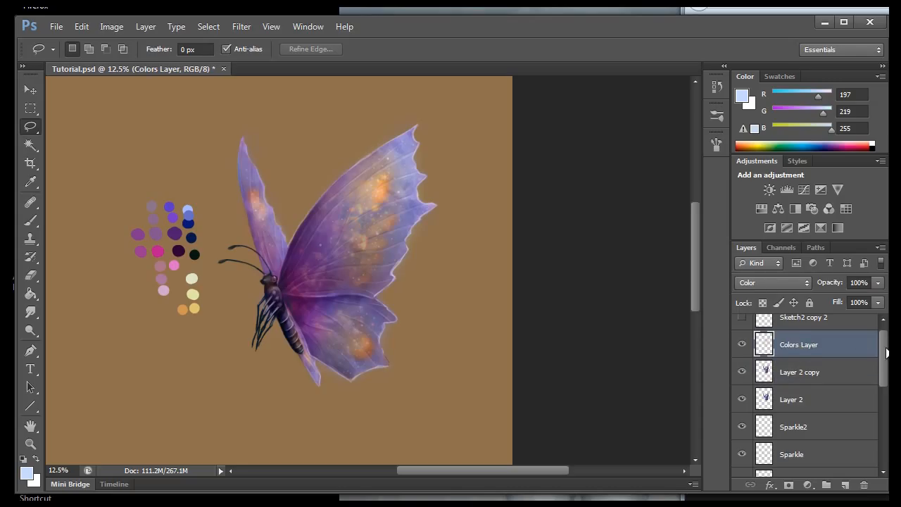
mouse_move(886, 356)
mouse_down()
mouse_move(880, 376)
mouse_move(877, 358)
mouse_up()
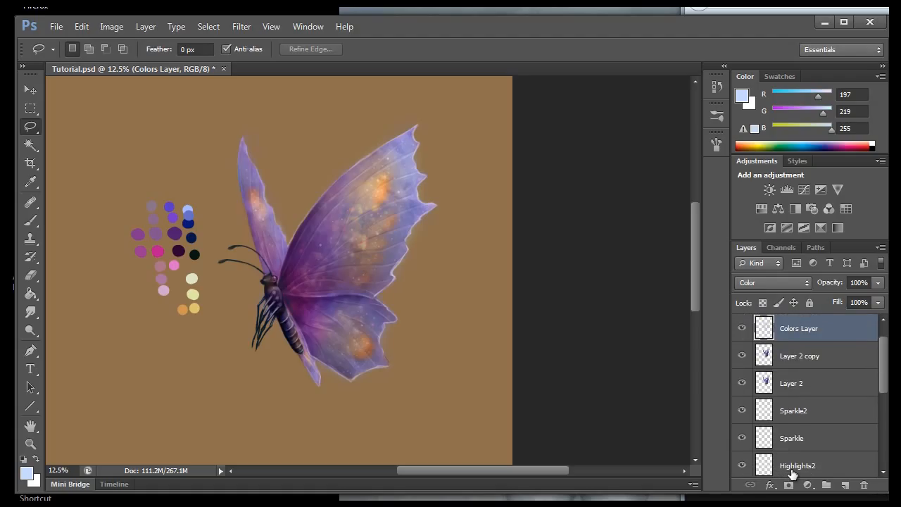
drag(789, 468, 805, 350)
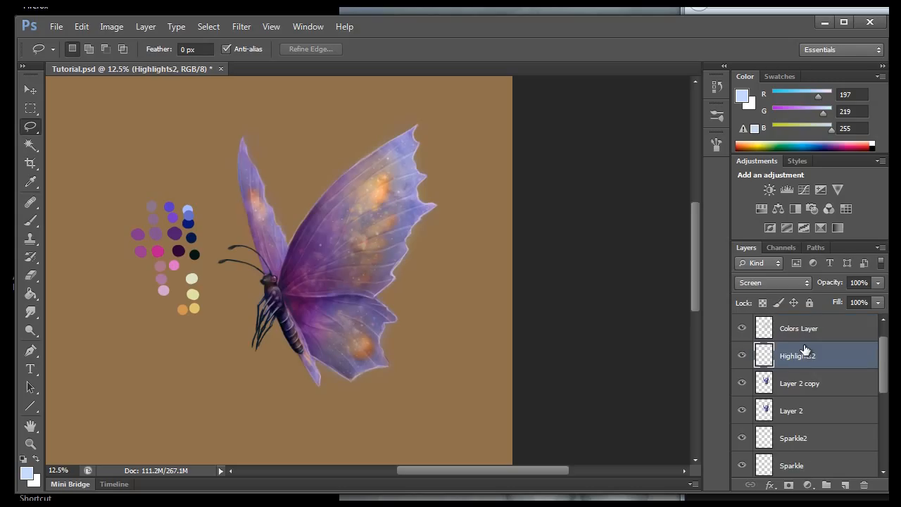
drag(883, 366, 885, 352)
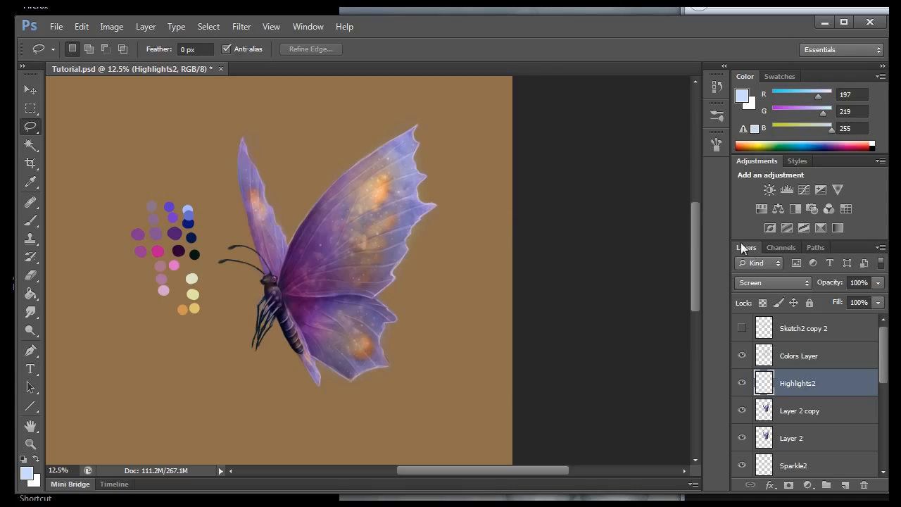
Hide the PaintPalette layer so the colour swatches beside the butterfly are not shown.
mouse_move(696, 245)
mouse_down()
mouse_move(695, 304)
mouse_move(703, 237)
mouse_up()
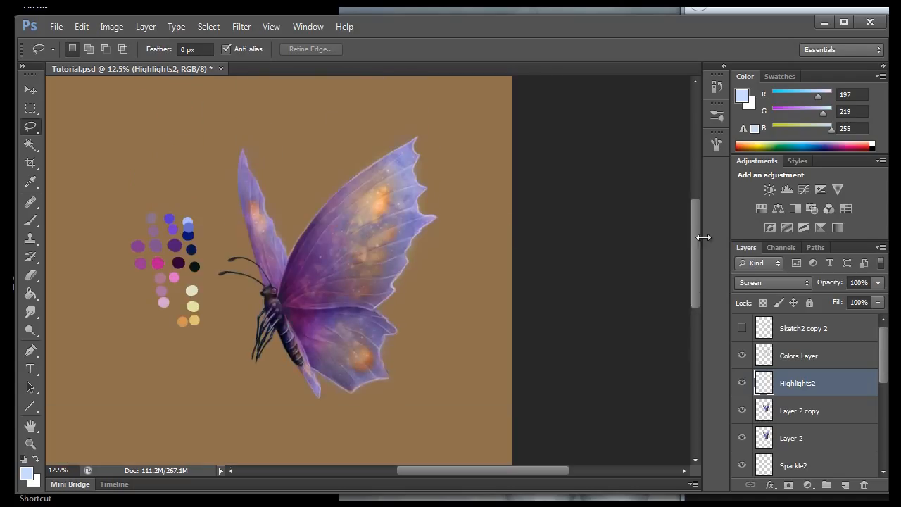
drag(884, 352, 884, 436)
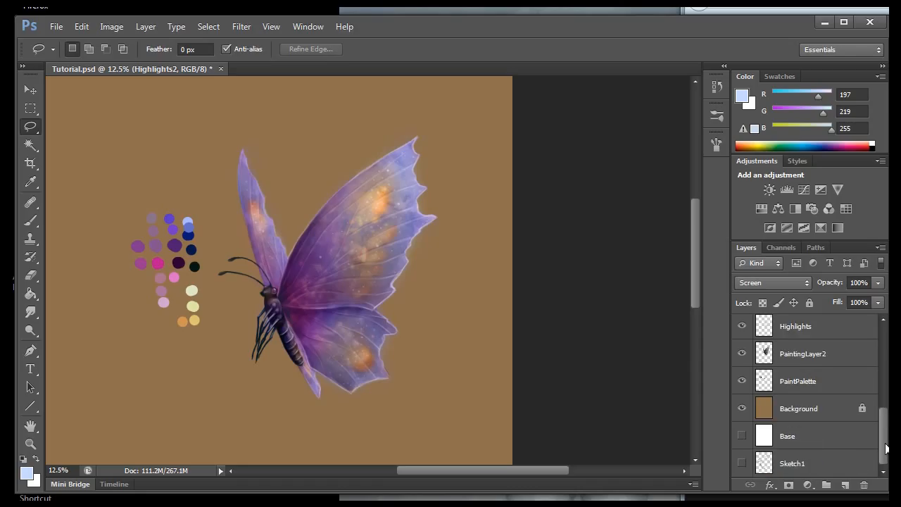
click(741, 380)
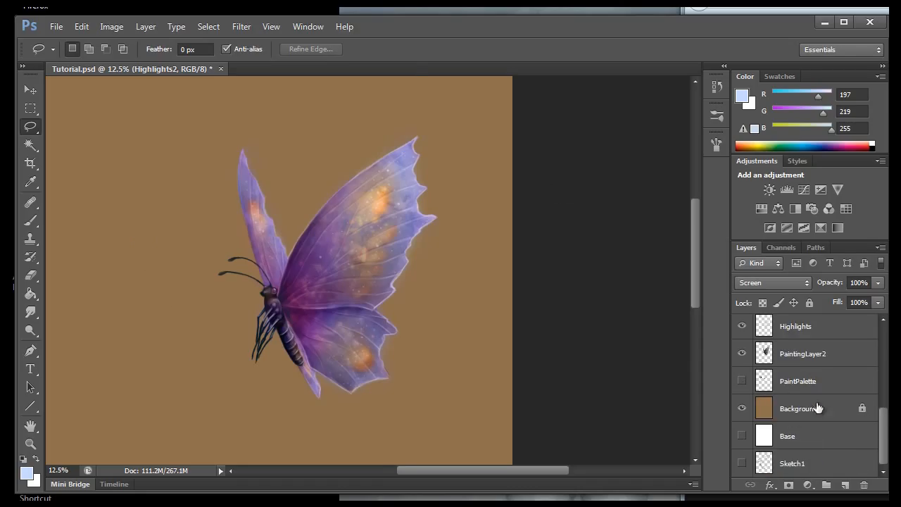
Examine the butterfly on the full canvas and at closer range to judge the wing texture and highlights.
click(271, 26)
click(313, 140)
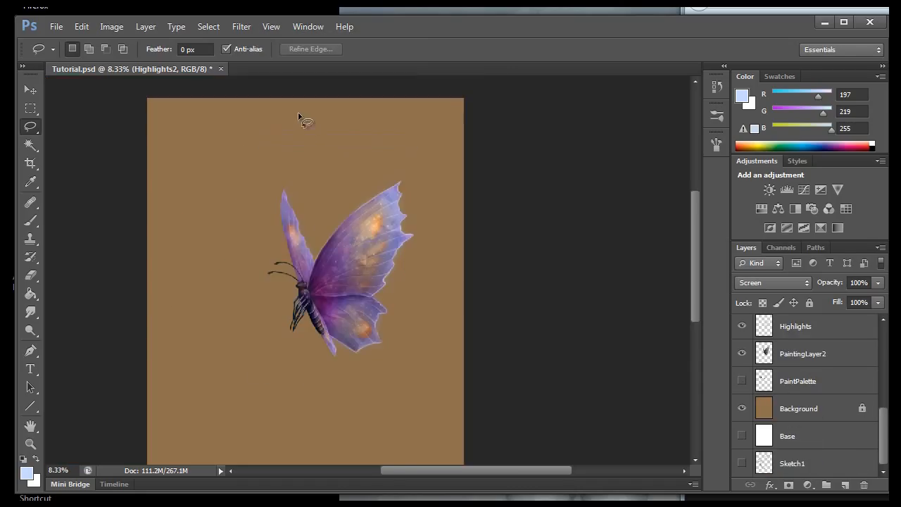
drag(692, 217, 690, 239)
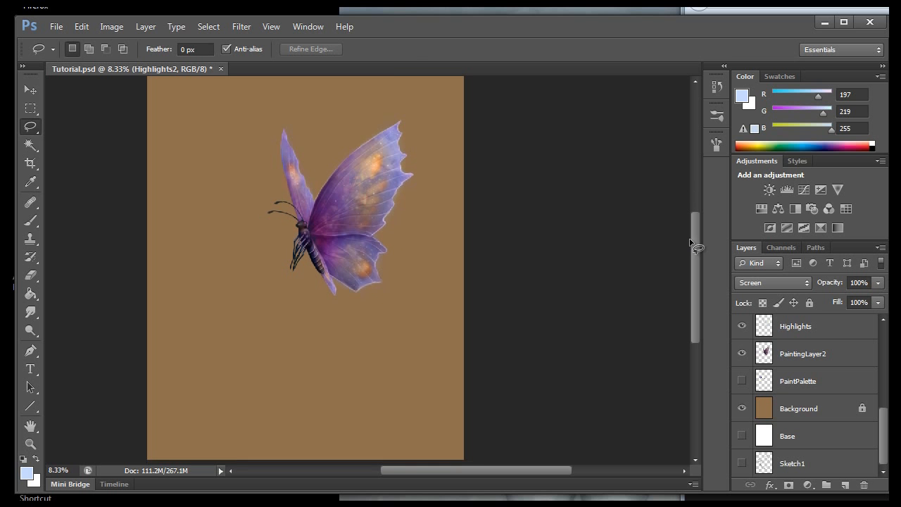
click(271, 27)
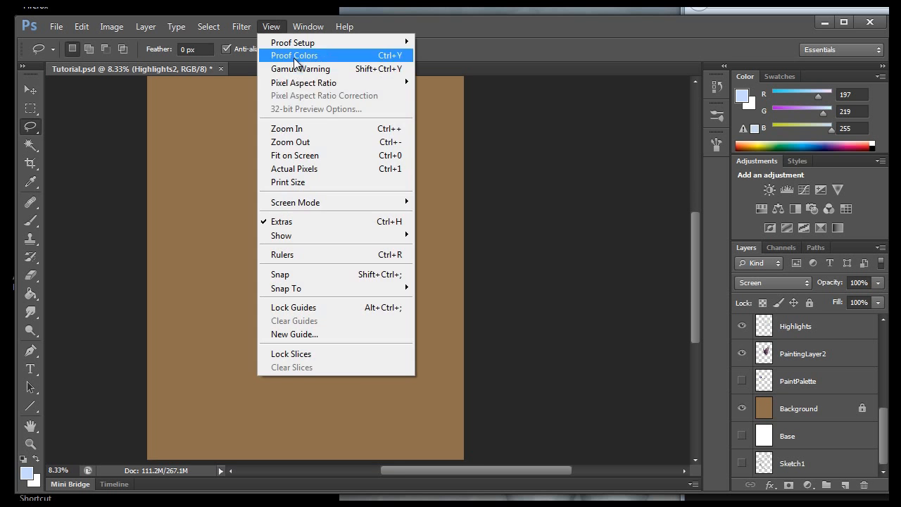
click(300, 128)
click(273, 27)
click(301, 128)
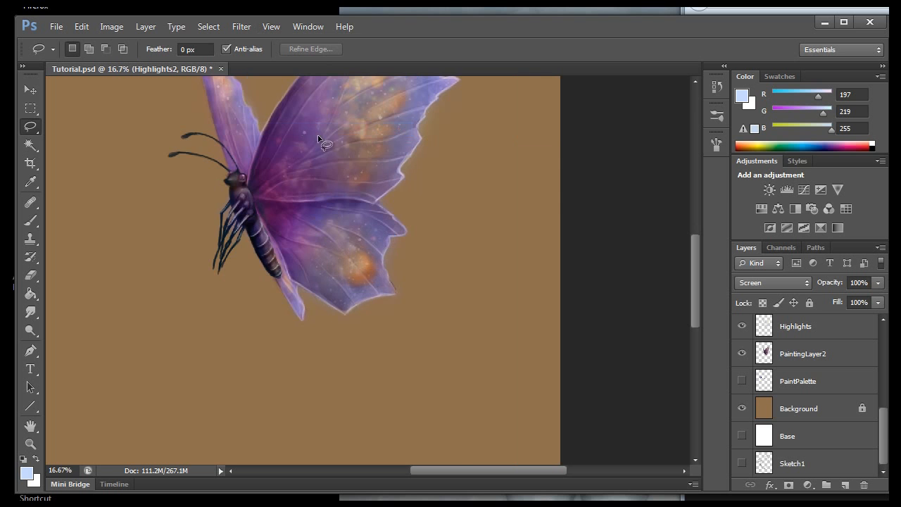
drag(696, 276, 699, 259)
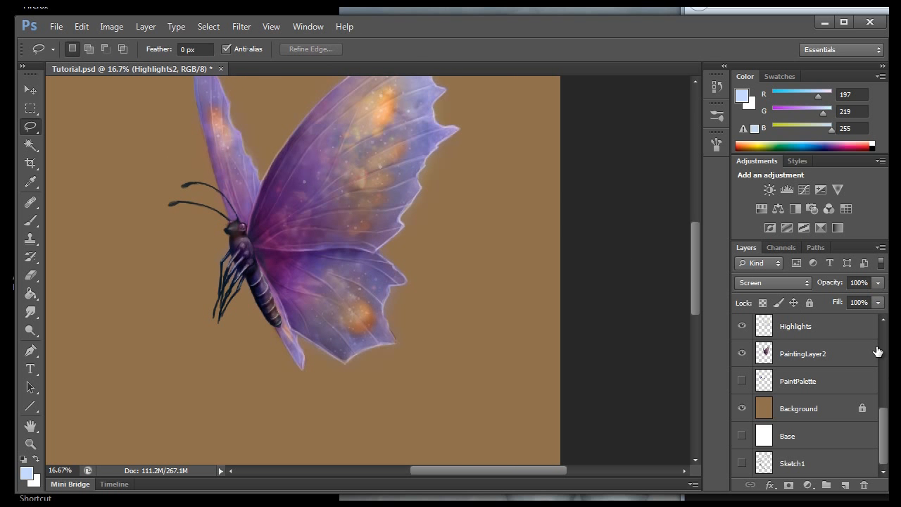
Select Colors Layer and switch its visibility off and on to compare its effect on the wings.
drag(877, 427, 880, 369)
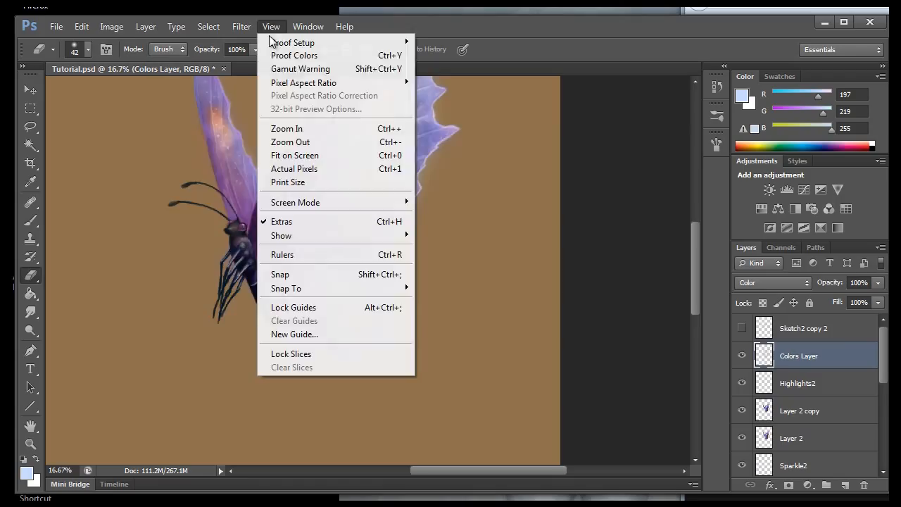
click(291, 141)
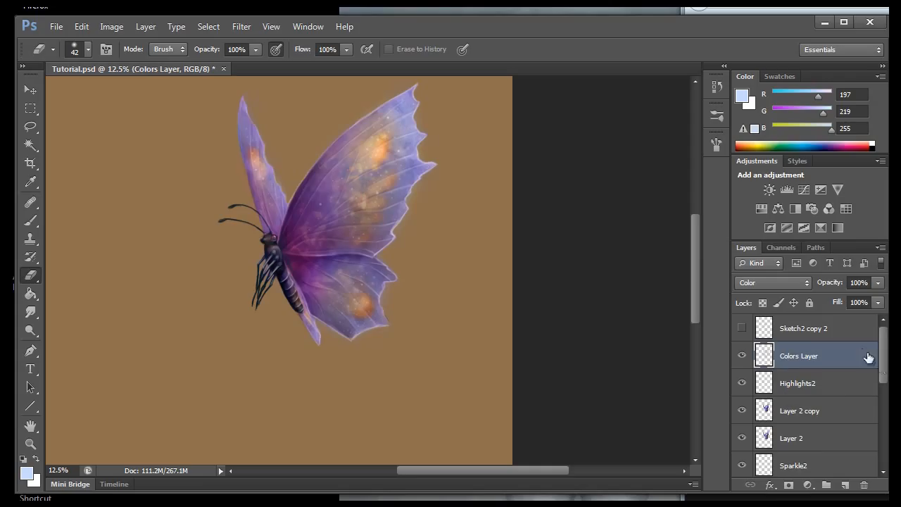
click(802, 337)
click(785, 359)
click(742, 355)
click(742, 356)
Tint the base of the wings with sampled purple on Colors Layer, using a 191 px brush at 34% opacity.
click(30, 181)
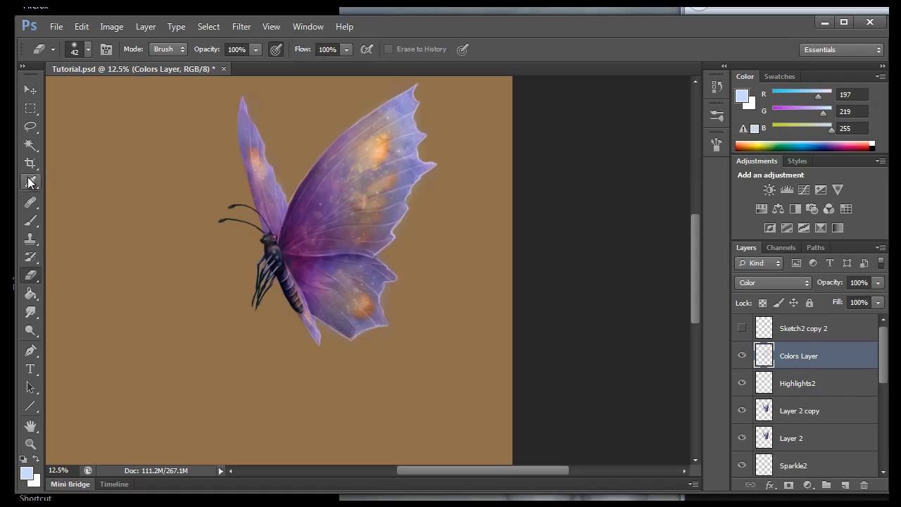
click(295, 252)
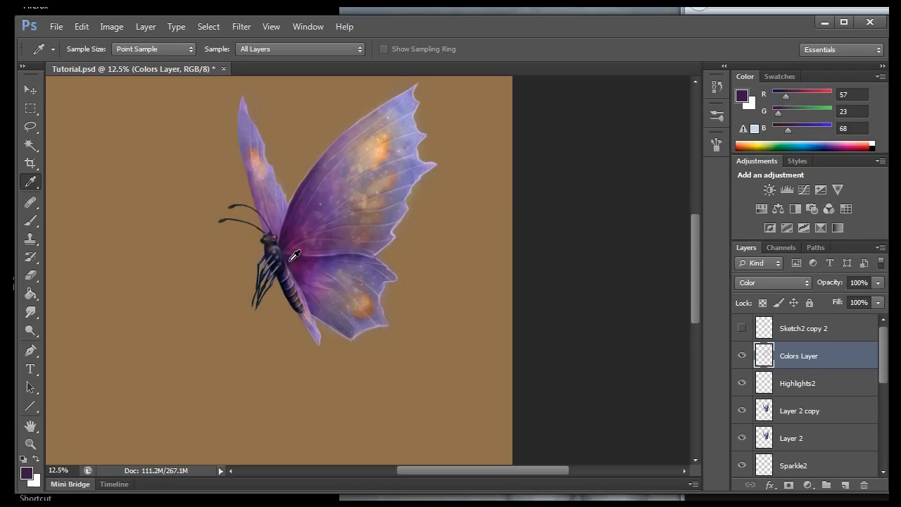
click(803, 129)
click(31, 220)
click(88, 49)
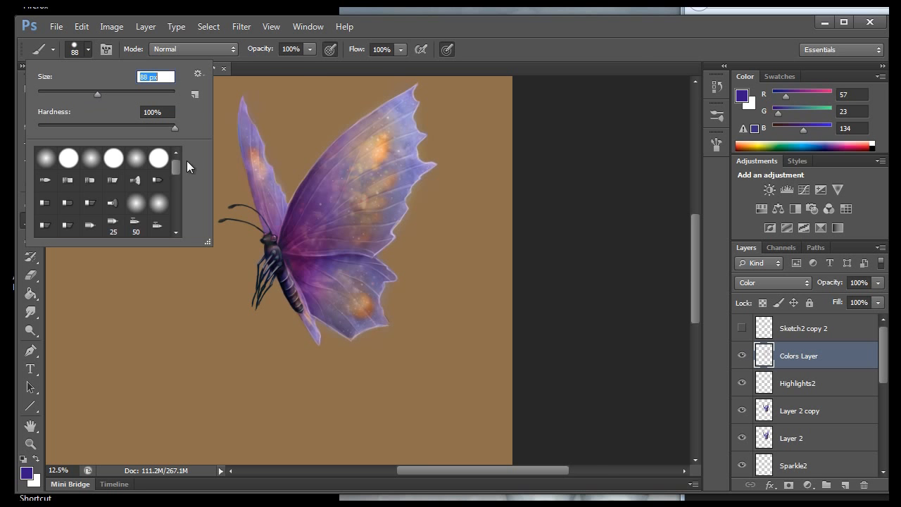
click(293, 264)
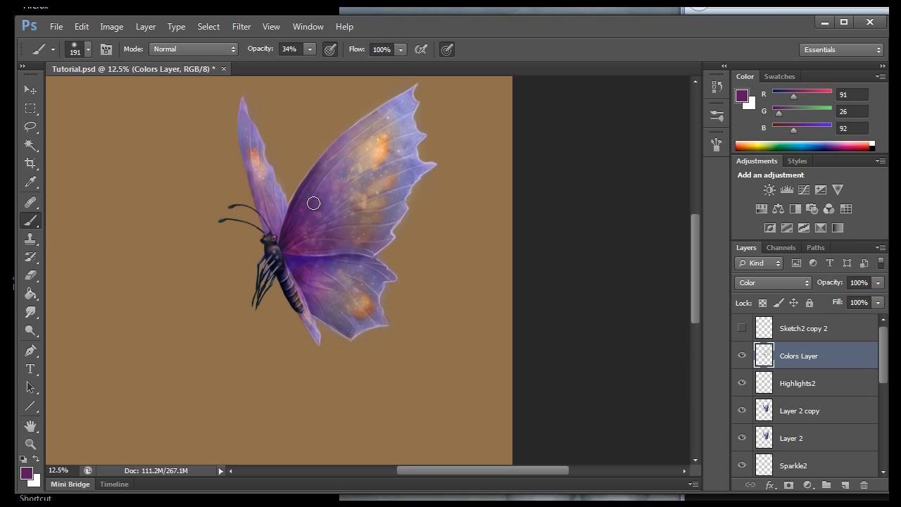
Select the Background layer, then ready the Paint Bucket with foreground colour RGB 76, 94, 106.
click(270, 28)
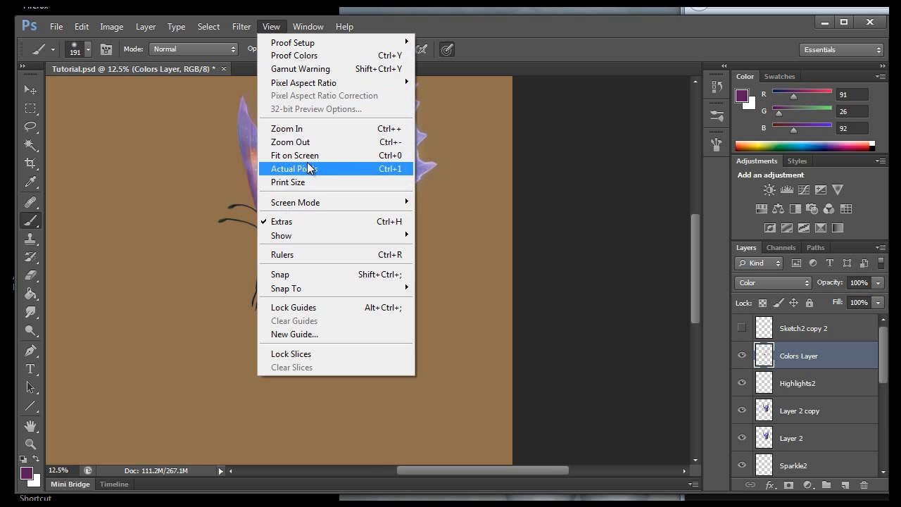
click(304, 141)
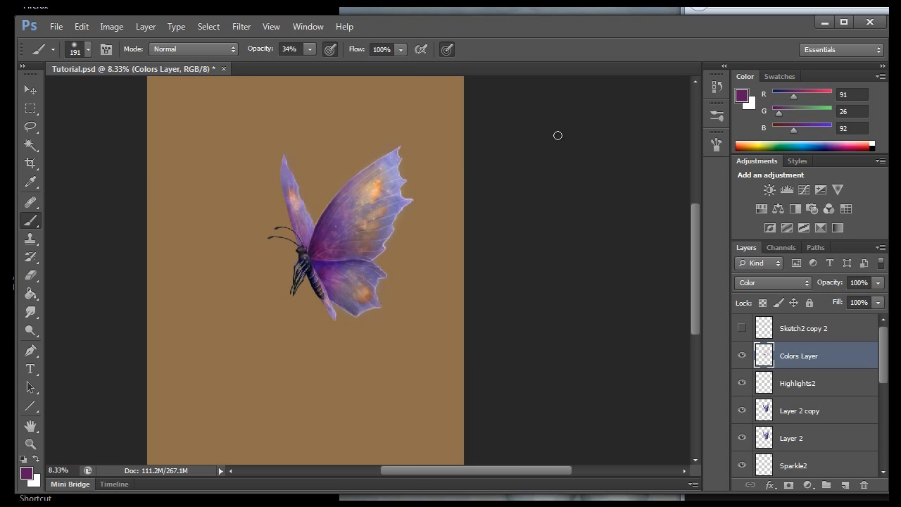
drag(886, 377, 883, 457)
click(796, 409)
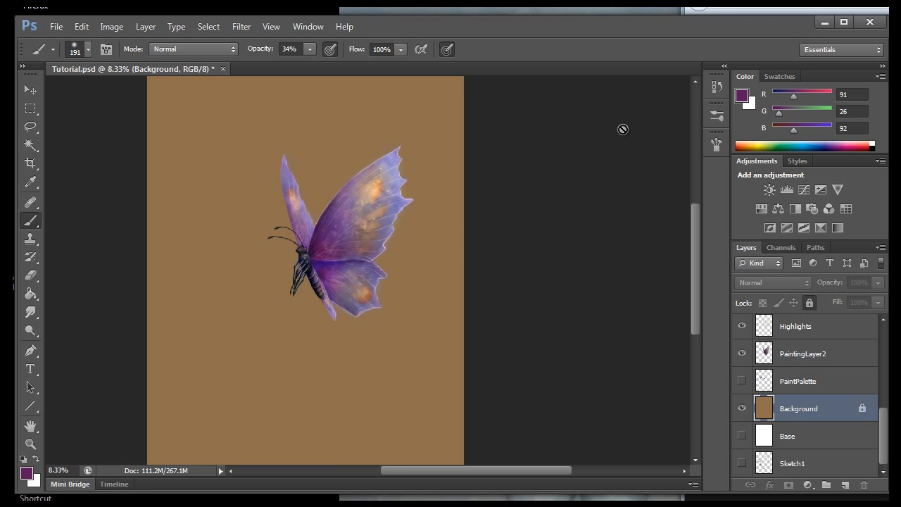
mouse_move(793, 109)
mouse_down()
mouse_move(786, 113)
mouse_move(794, 112)
mouse_move(789, 95)
mouse_up()
click(795, 128)
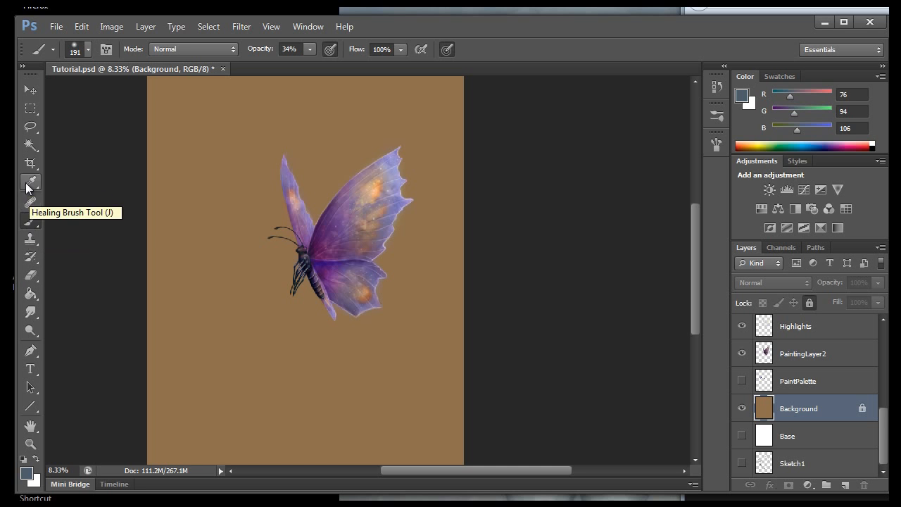
click(30, 294)
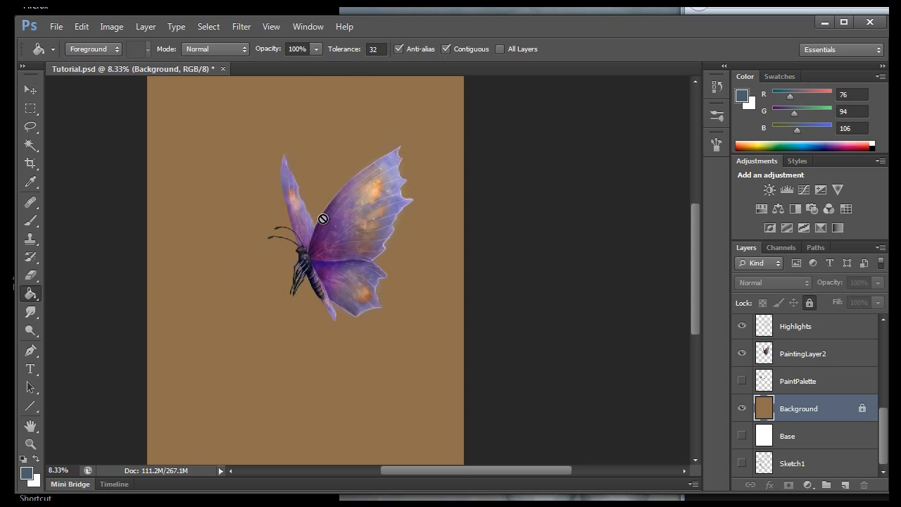
Unlock the Background layer and fill it with green, RGB 76, 124, 61.
drag(794, 112, 786, 129)
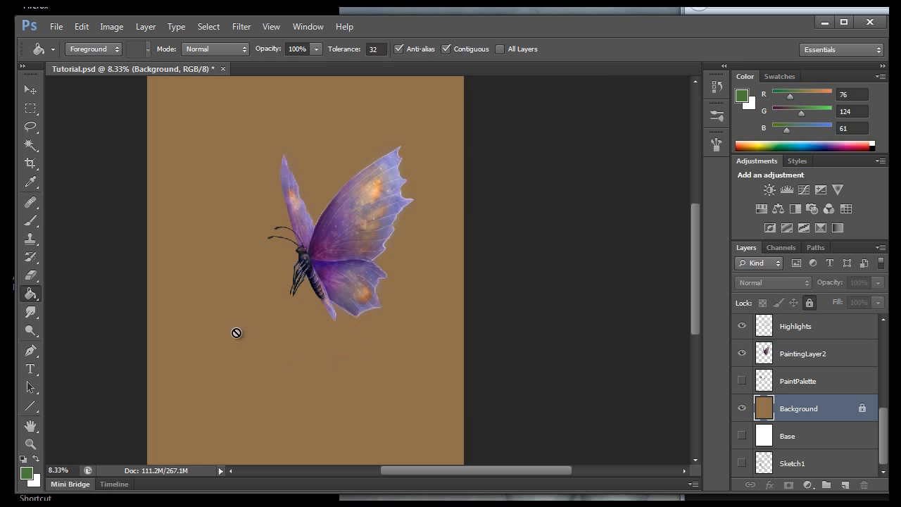
double_click(799, 415)
click(861, 413)
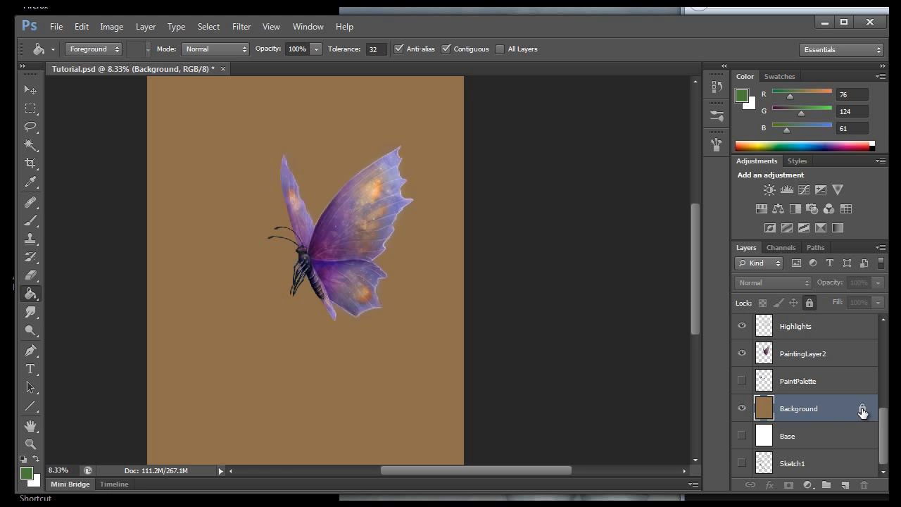
click(810, 302)
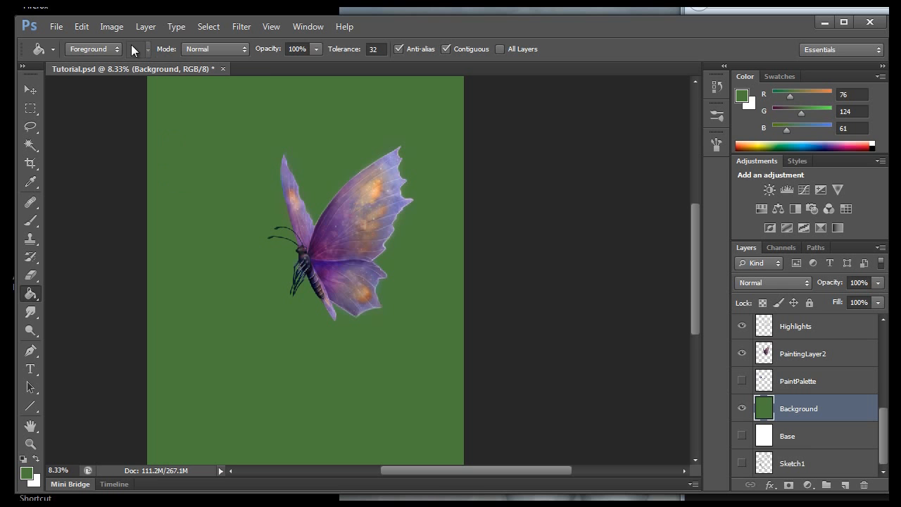
Recolour the Background layer using Hue/Saturation with hue +148, saturation -40 and lightness -47.
click(111, 26)
mouse_move(138, 64)
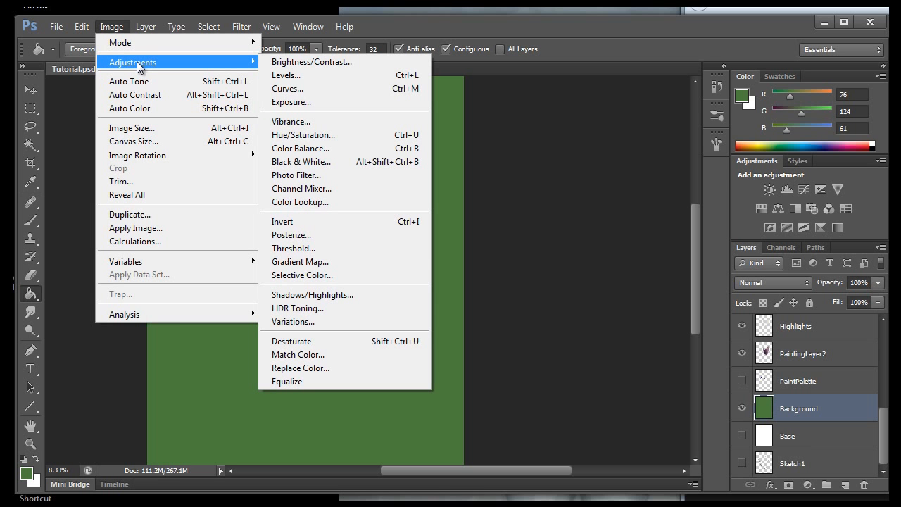
click(307, 136)
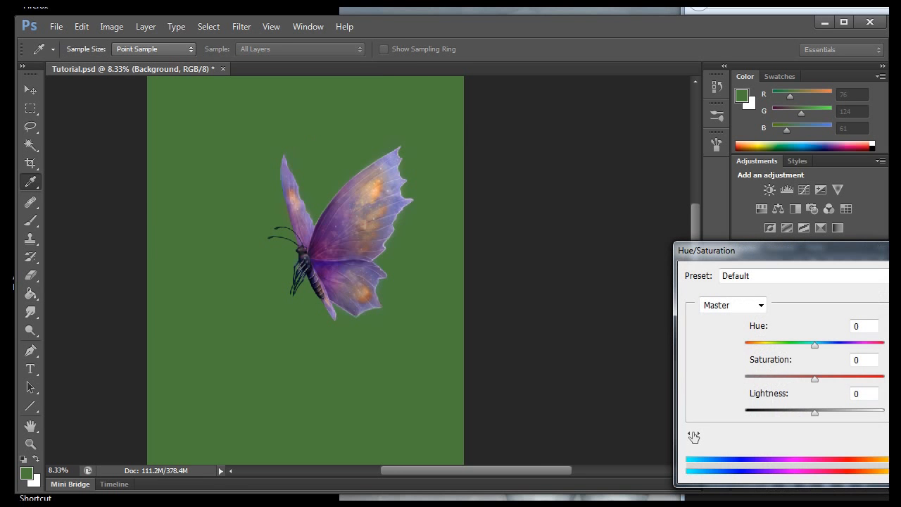
drag(798, 348, 784, 383)
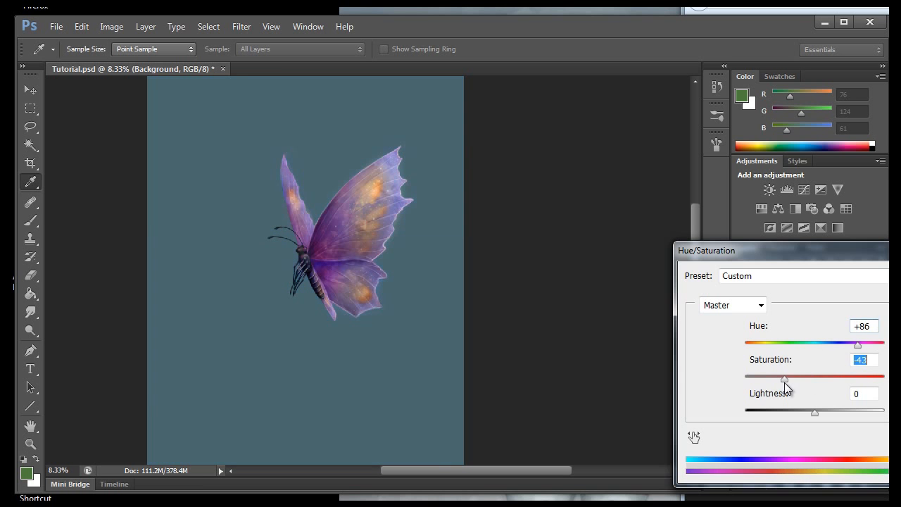
drag(781, 416, 784, 413)
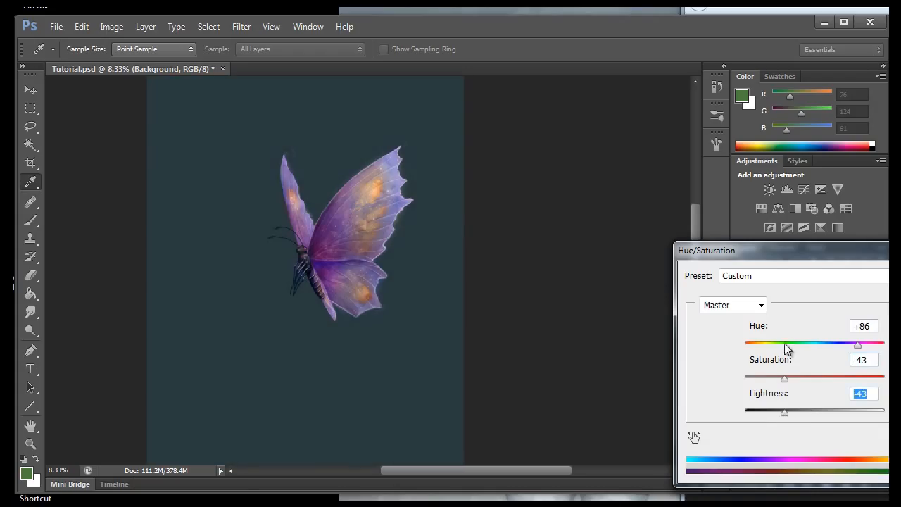
drag(857, 345, 875, 358)
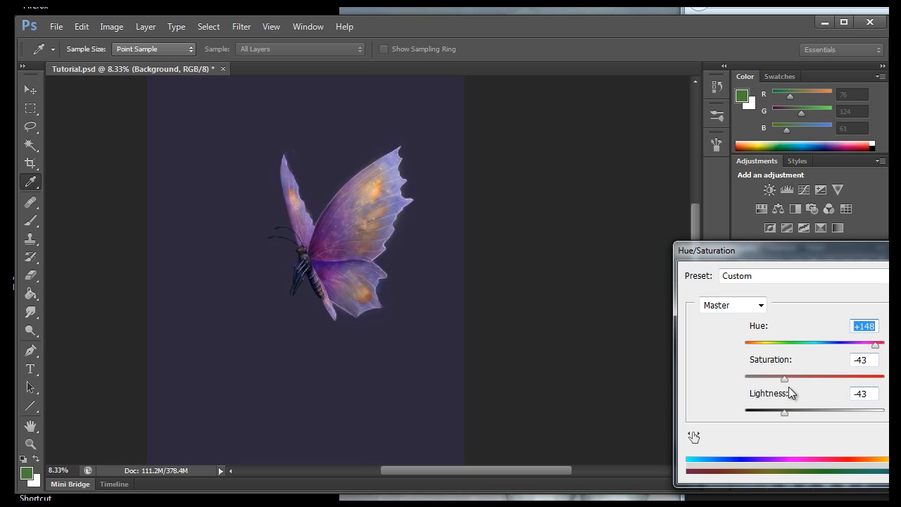
drag(787, 382, 782, 414)
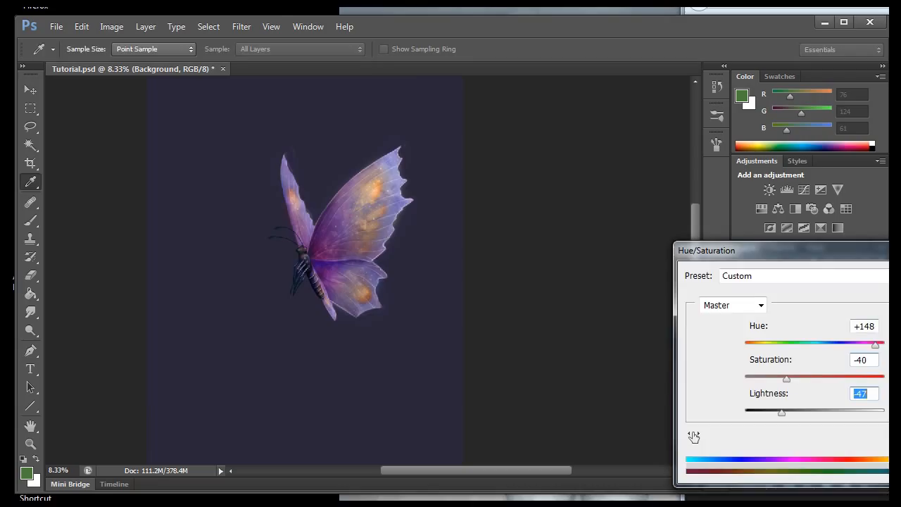
key(Return)
Apply Lighting Effects Classic to the Background layer, aiming the spotlight at the upper-right corner and widening its ellipse across the canvas.
click(270, 26)
click(298, 142)
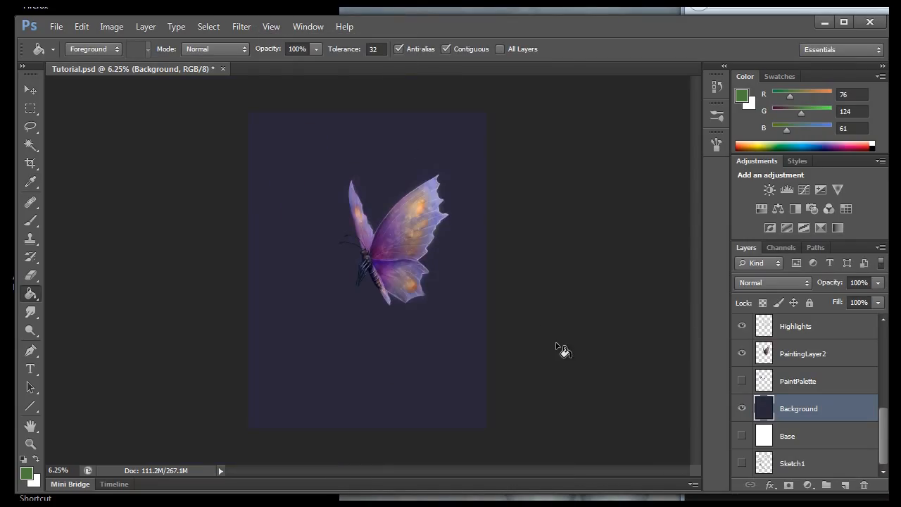
click(240, 27)
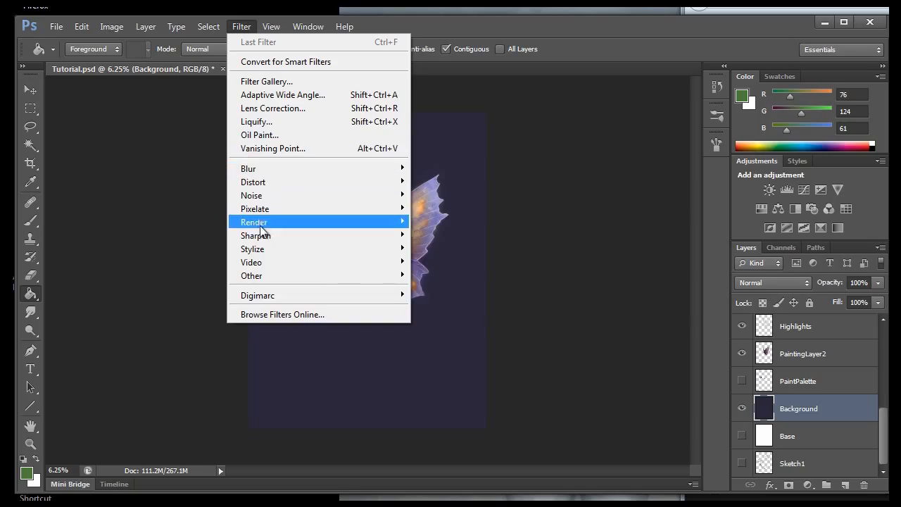
mouse_move(245, 225)
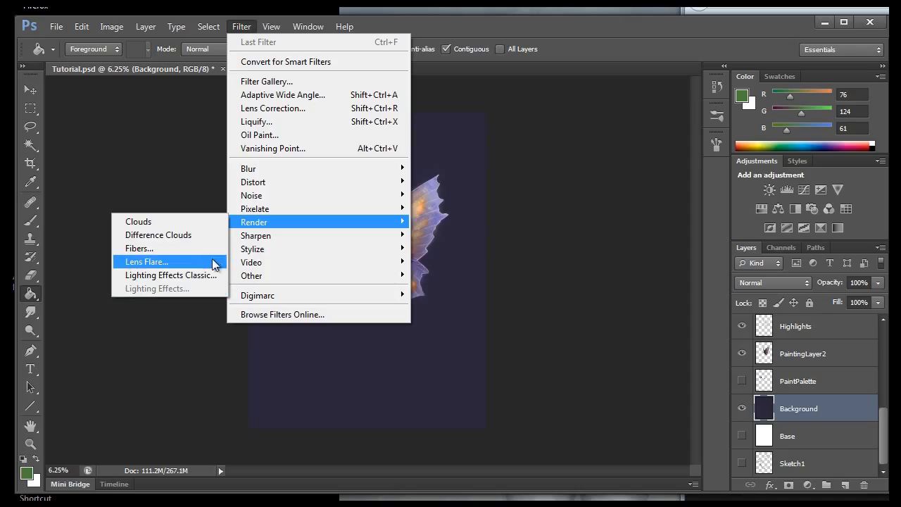
click(145, 277)
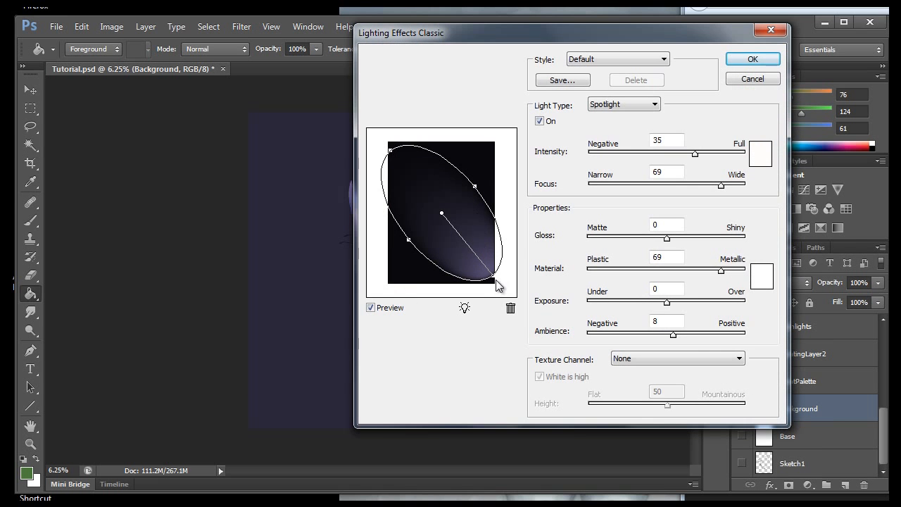
drag(491, 36, 728, 16)
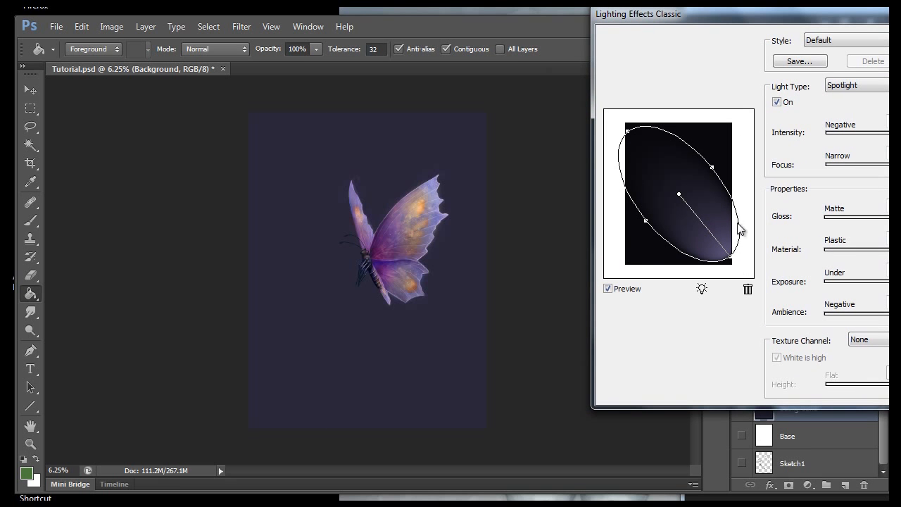
mouse_move(732, 259)
mouse_down()
mouse_move(743, 211)
mouse_move(731, 141)
mouse_move(737, 118)
mouse_up()
drag(647, 170, 626, 149)
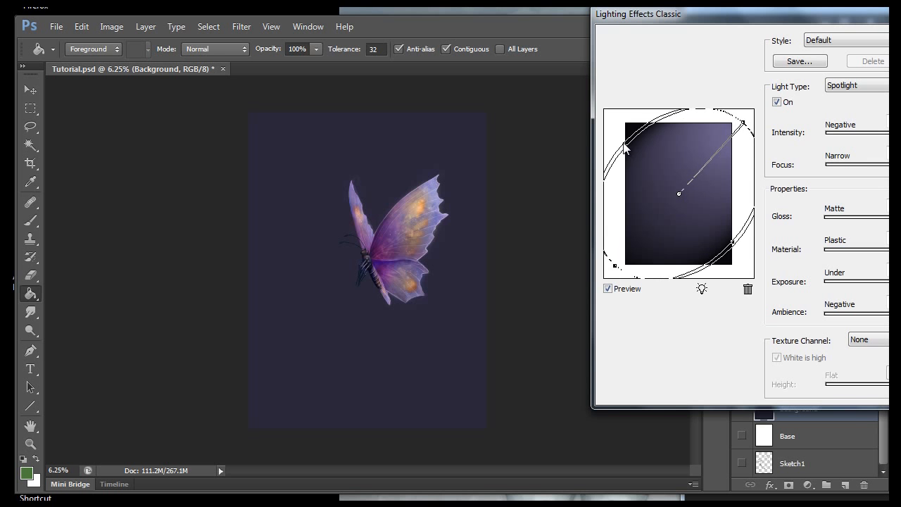
key(Return)
Reapply Lighting Effects Classic to the Background layer, adjusting the upper-right spotlight's ellipse so its edge extends beyond the canvas corners.
click(235, 29)
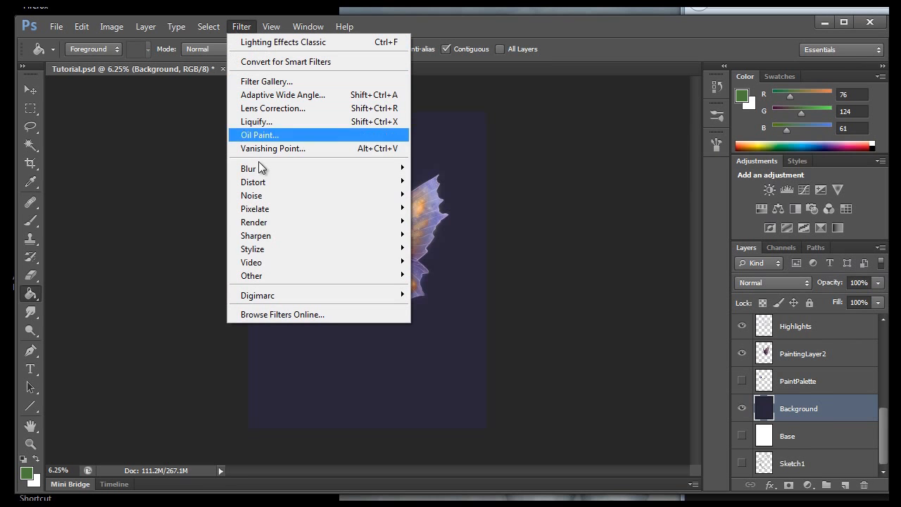
mouse_move(262, 224)
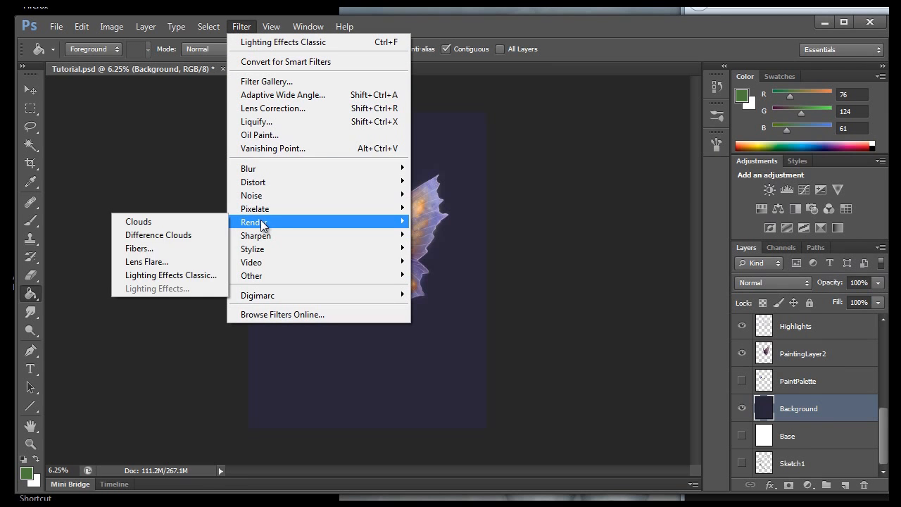
click(140, 280)
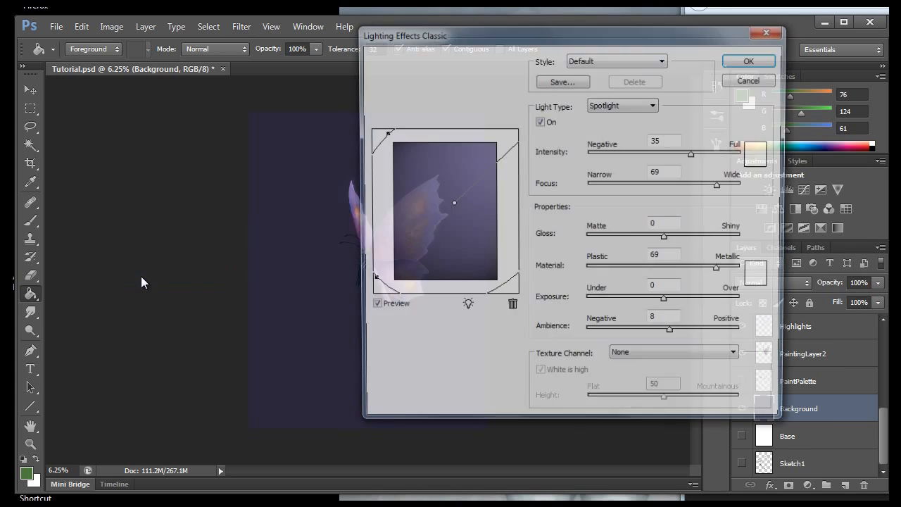
drag(368, 285, 360, 298)
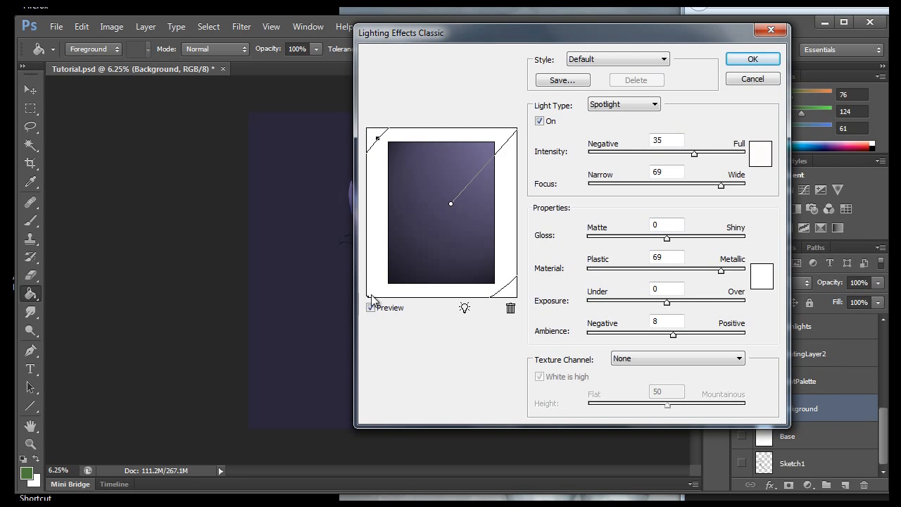
mouse_move(377, 138)
mouse_down()
mouse_move(388, 153)
mouse_move(373, 135)
mouse_move(378, 141)
mouse_up()
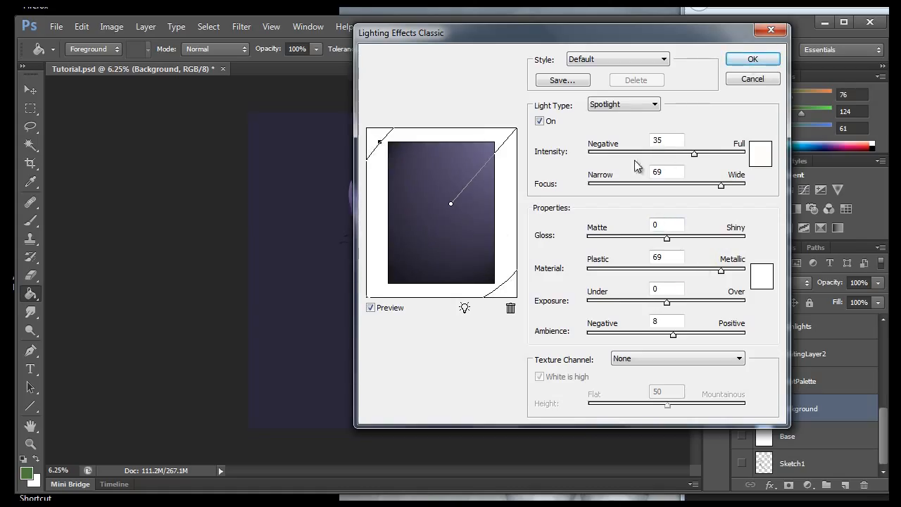
click(752, 60)
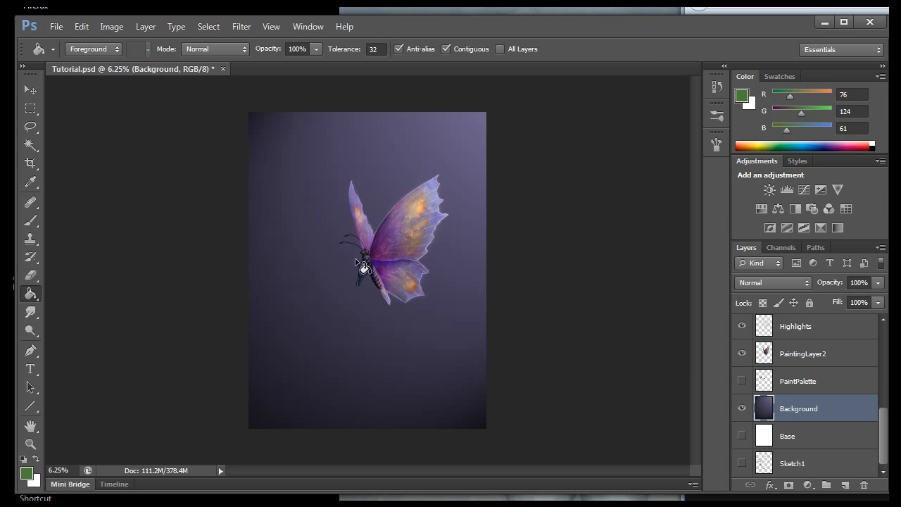
Float the Orion nebula image in its own window and copy the entire image.
mouse_move(883, 440)
mouse_down()
mouse_move(883, 404)
mouse_move(885, 441)
mouse_up()
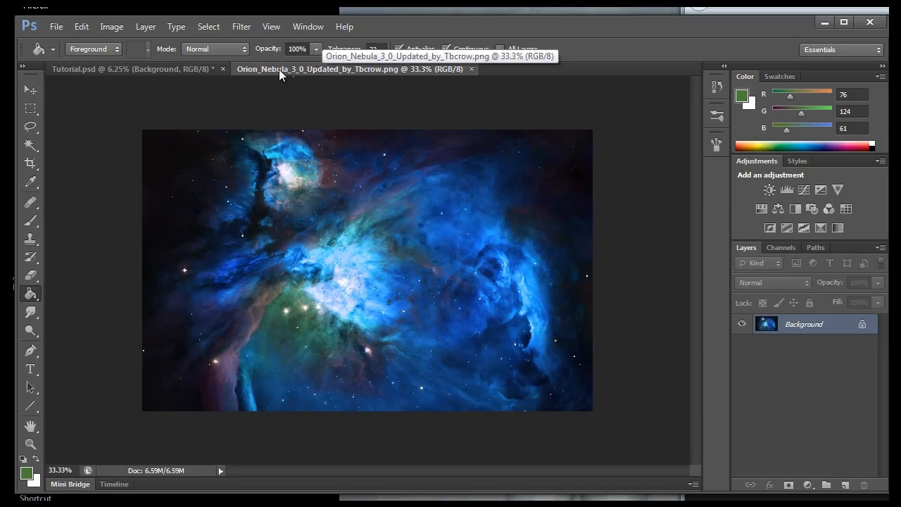
drag(300, 66, 510, 179)
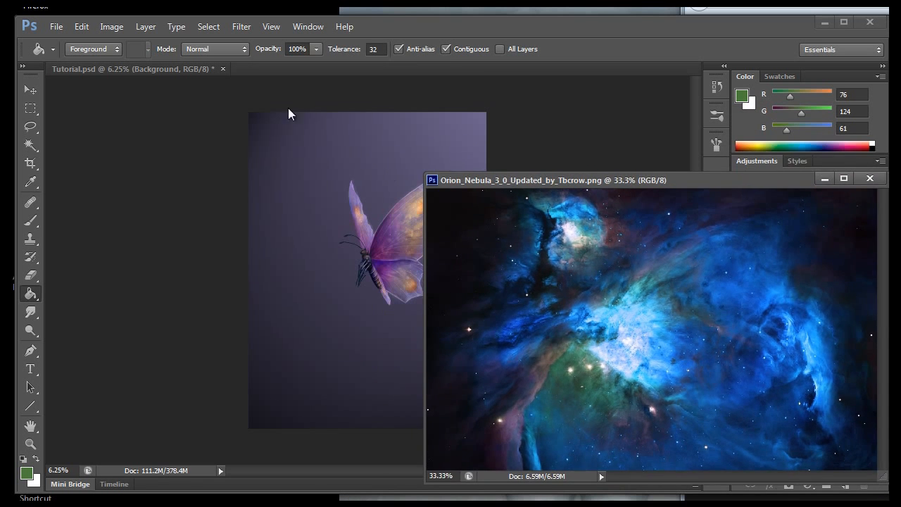
click(205, 29)
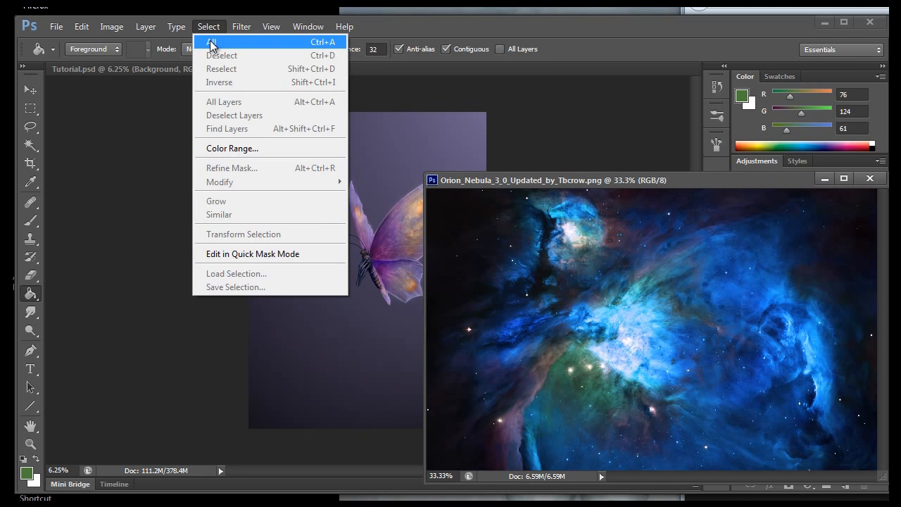
click(211, 44)
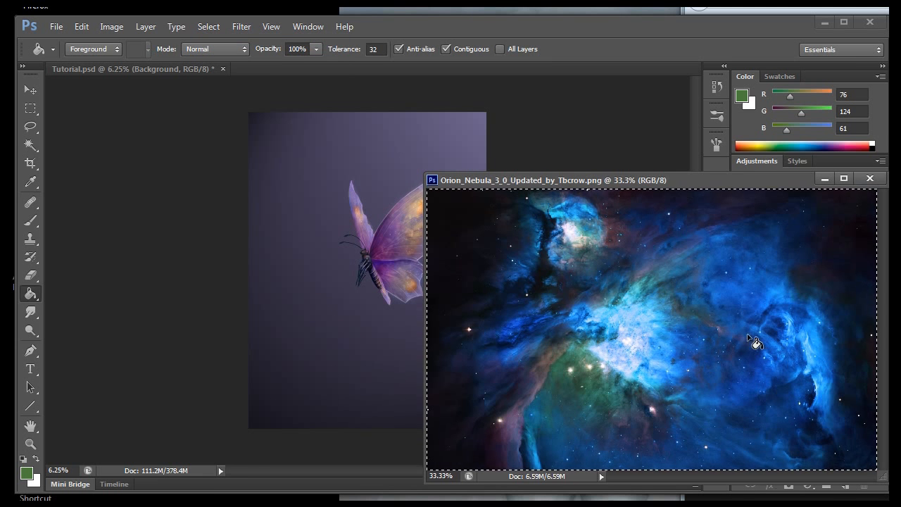
click(75, 27)
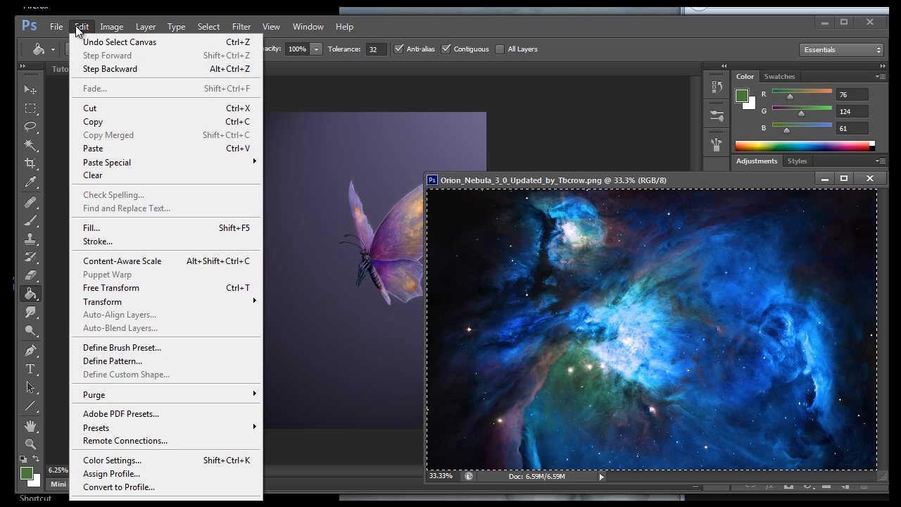
click(99, 123)
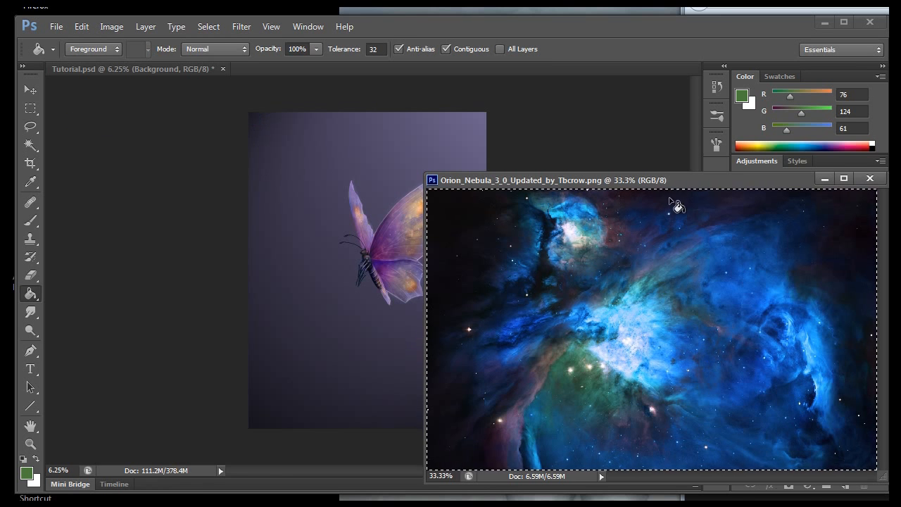
Close the nebula image and paste the copy into Tutorial.psd directly above the Background layer.
click(867, 179)
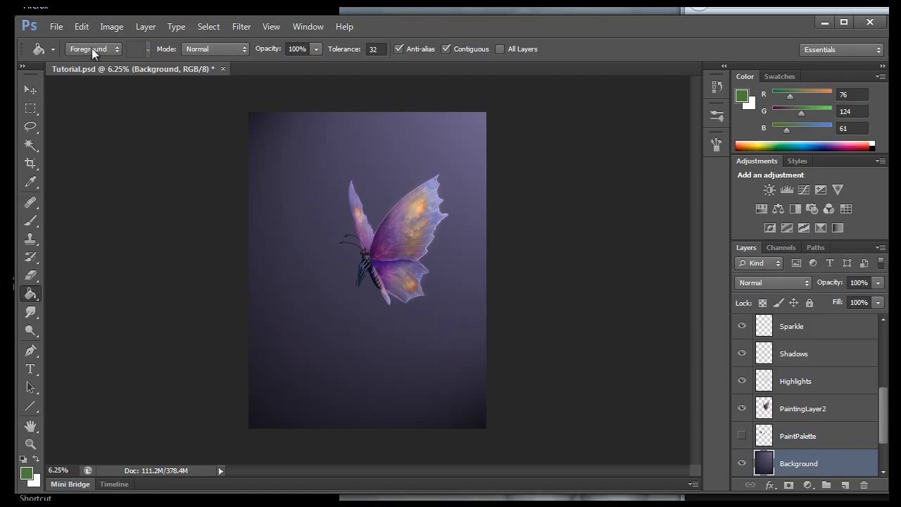
click(79, 27)
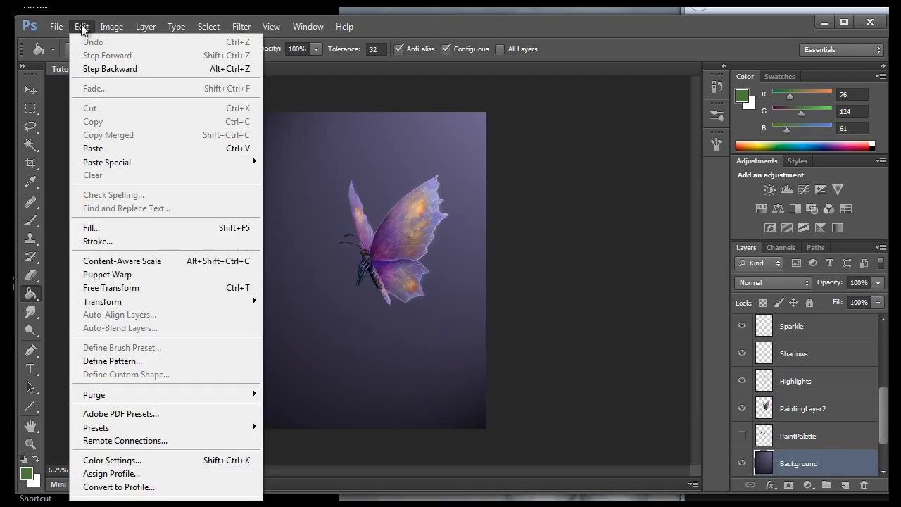
click(107, 150)
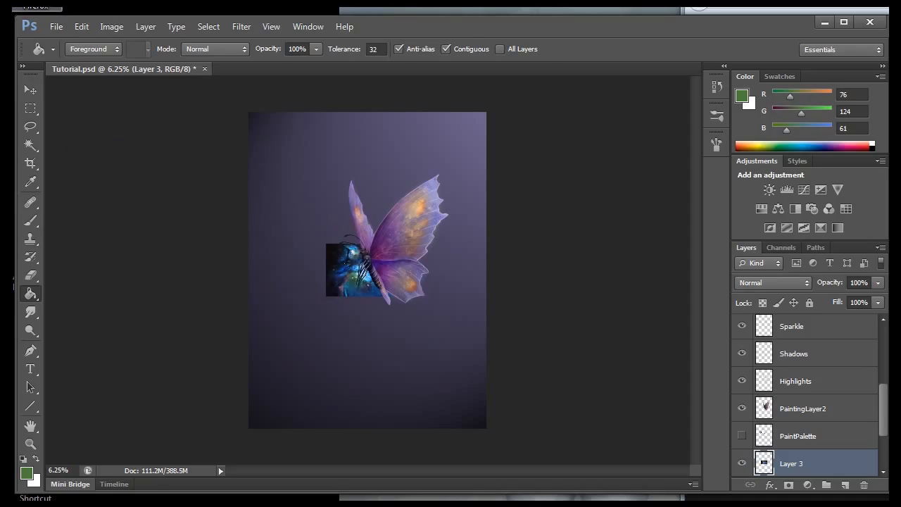
Rotate the pasted nebula layer to portrait orientation at about -91 degrees and move it below the butterfly.
click(31, 90)
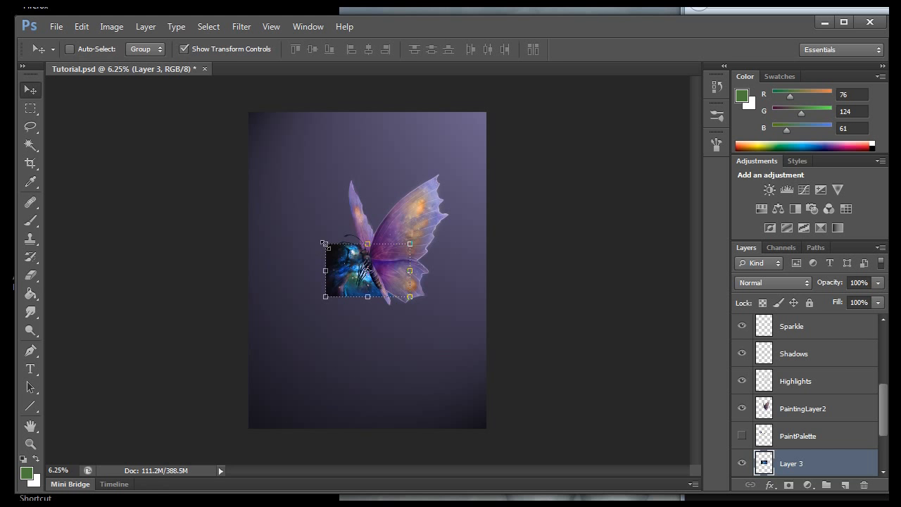
drag(315, 237, 344, 366)
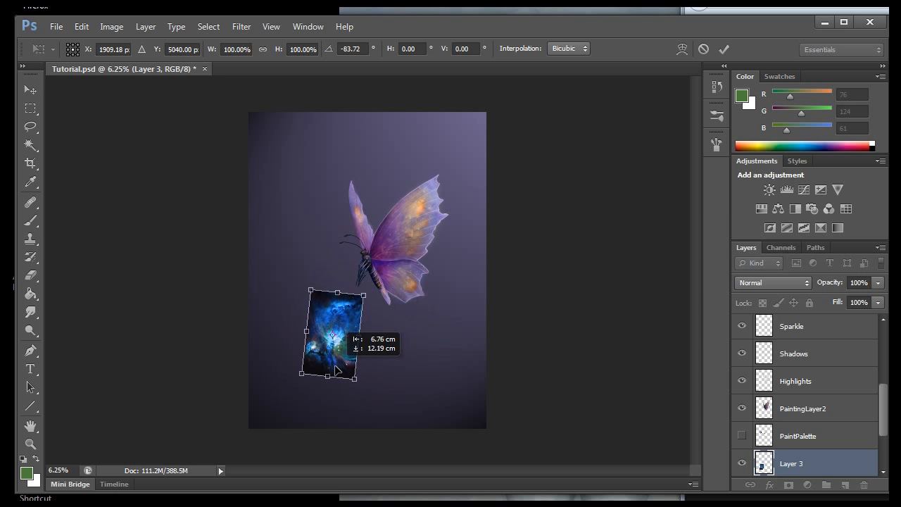
drag(302, 268, 294, 273)
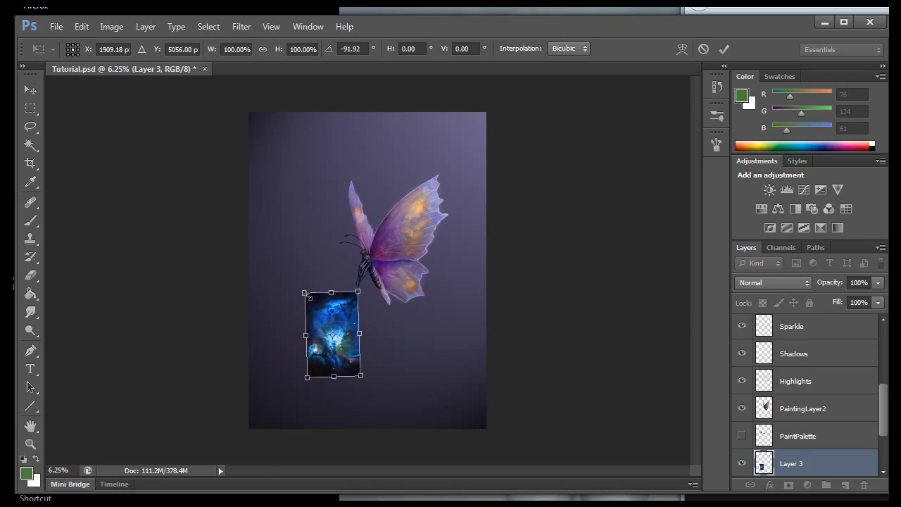
drag(304, 291, 309, 291)
click(81, 27)
click(93, 41)
drag(293, 282, 293, 280)
Scale the nebula layer proportionally to about 495% and position it over the whole canvas with its bright core just below the butterfly.
drag(315, 291, 174, 88)
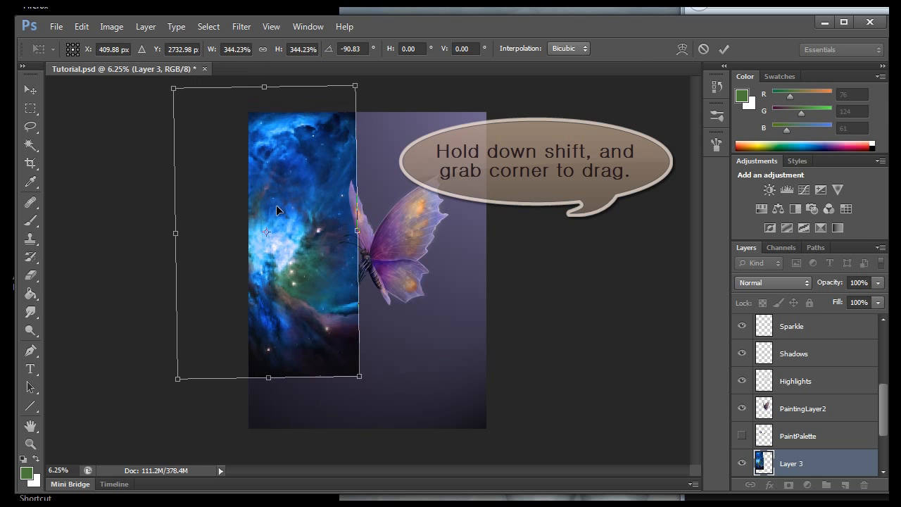
drag(352, 378, 509, 461)
drag(397, 352, 459, 349)
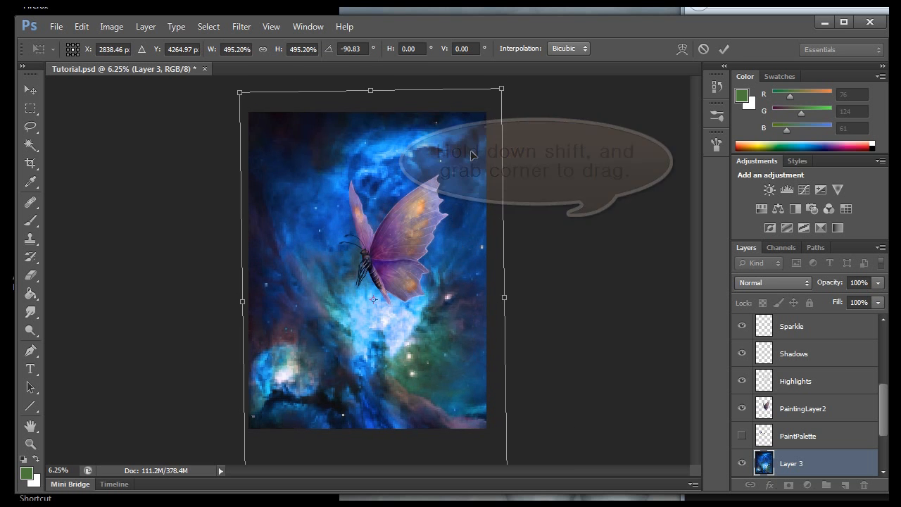
drag(451, 289, 443, 228)
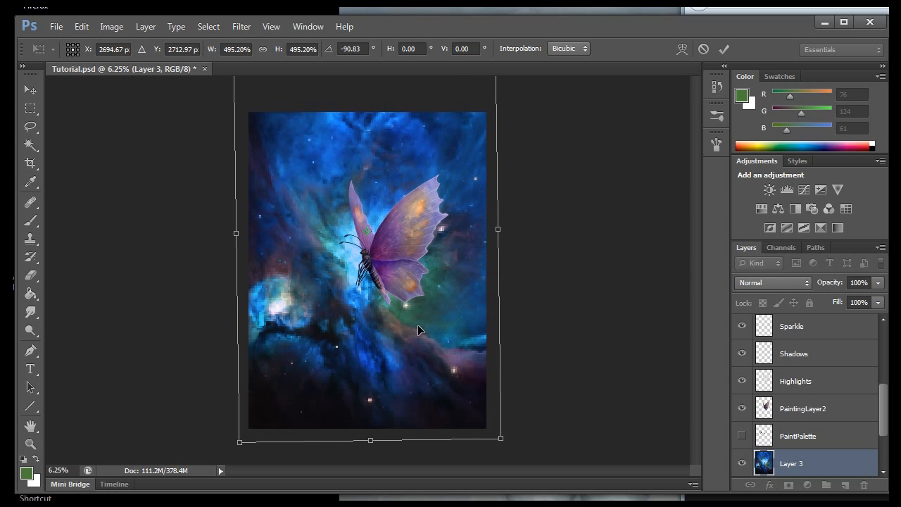
drag(411, 331, 409, 332)
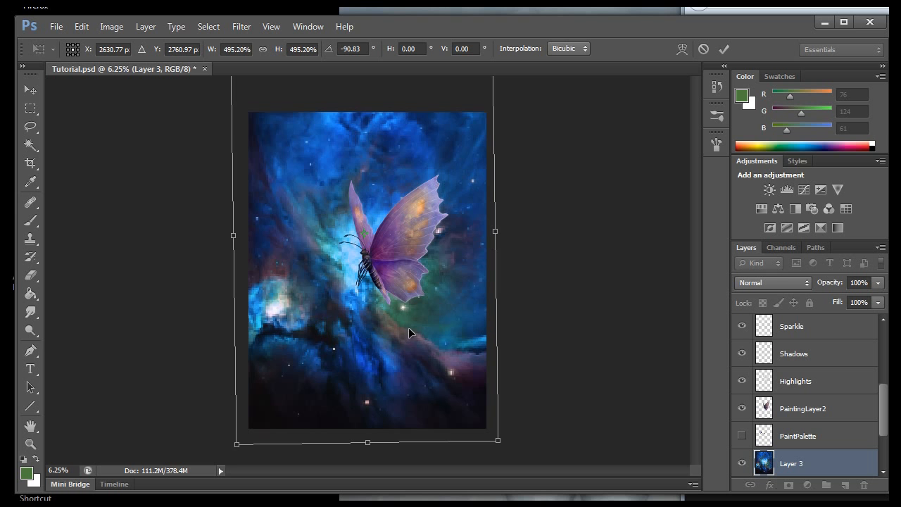
drag(399, 280, 402, 334)
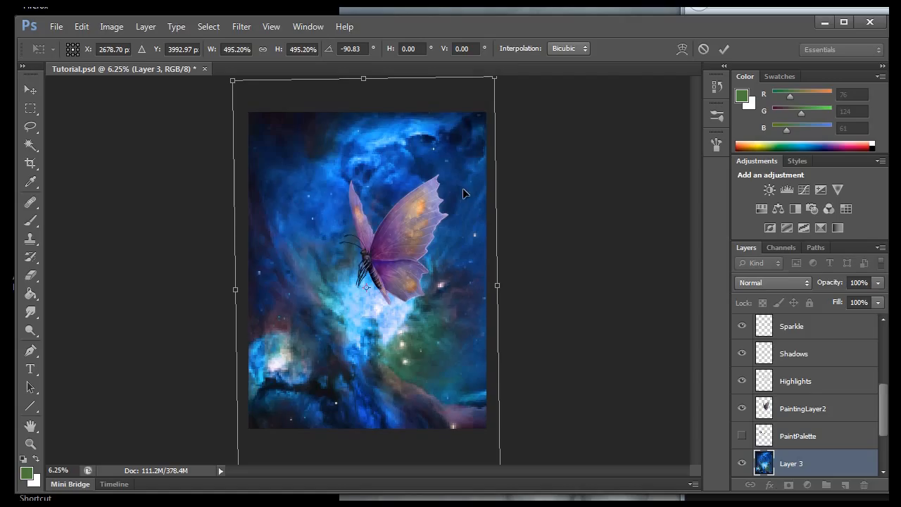
click(718, 52)
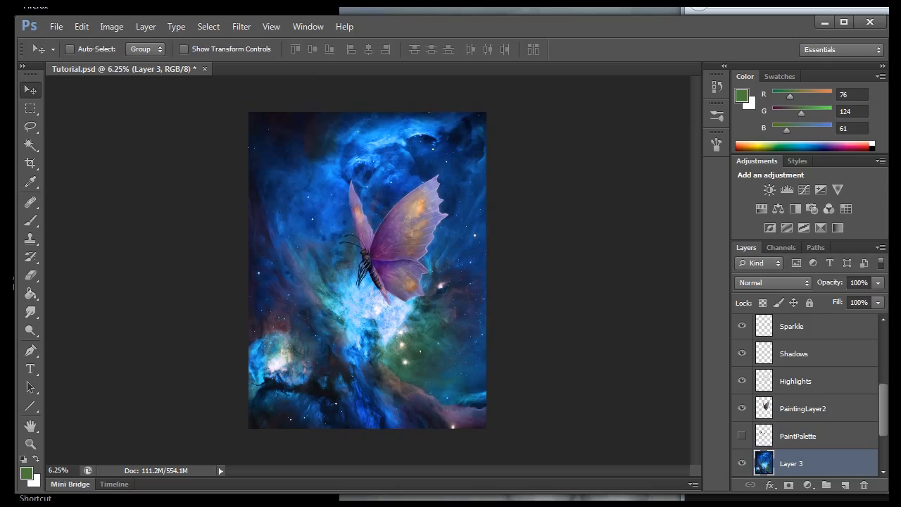
Try the Overlay and Soft Light blend modes on the nebula layer, and set it to Hard Light.
click(788, 288)
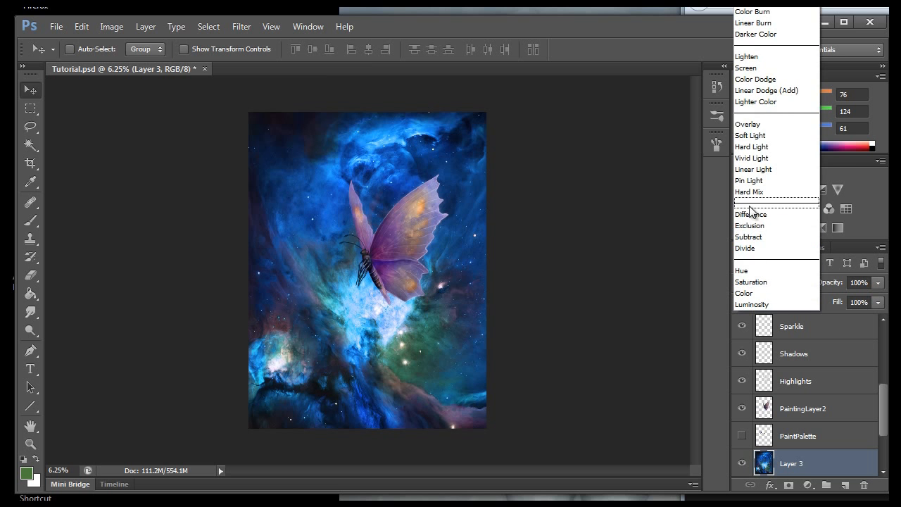
click(746, 124)
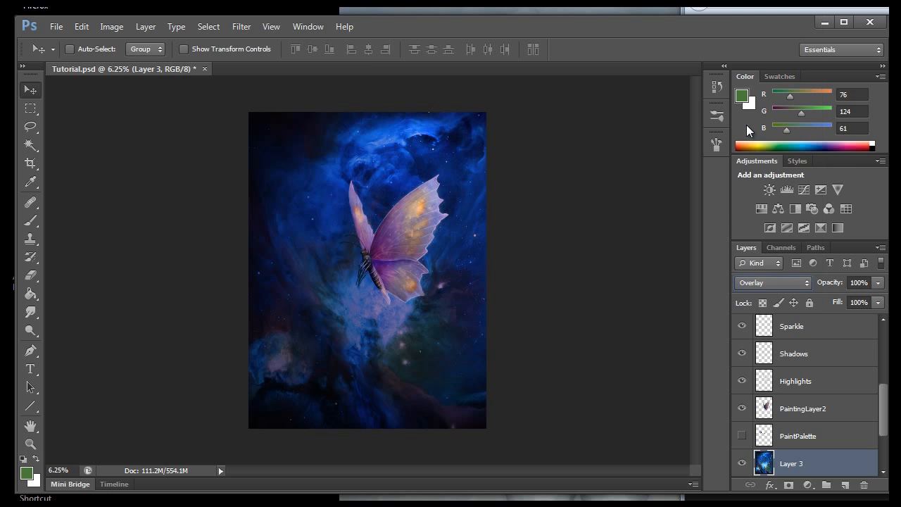
click(767, 282)
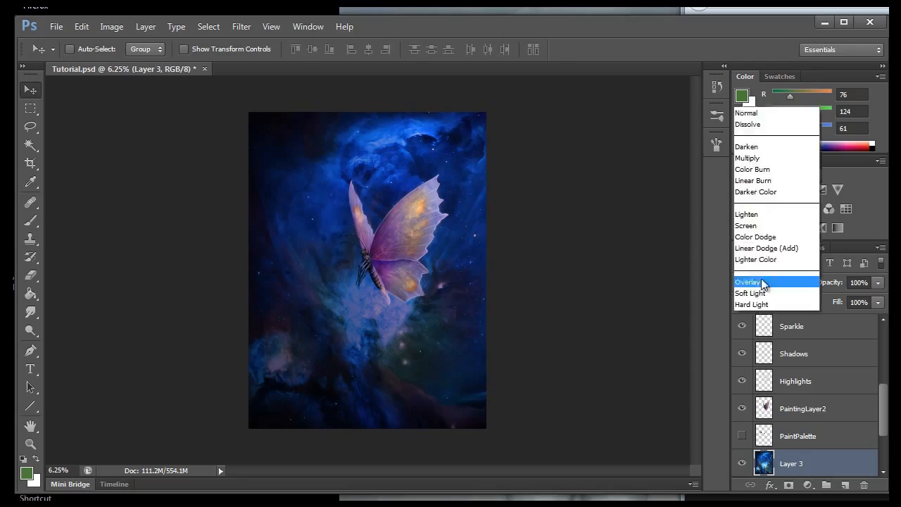
click(758, 139)
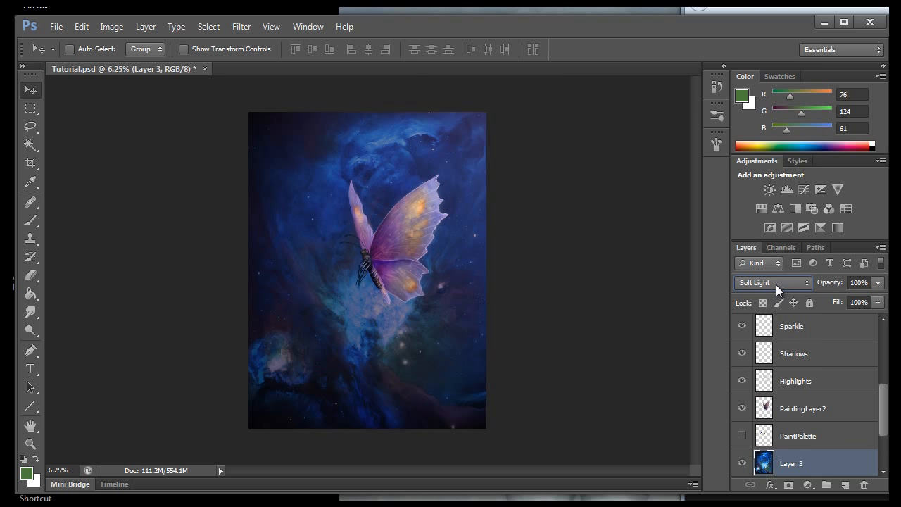
click(776, 285)
click(764, 147)
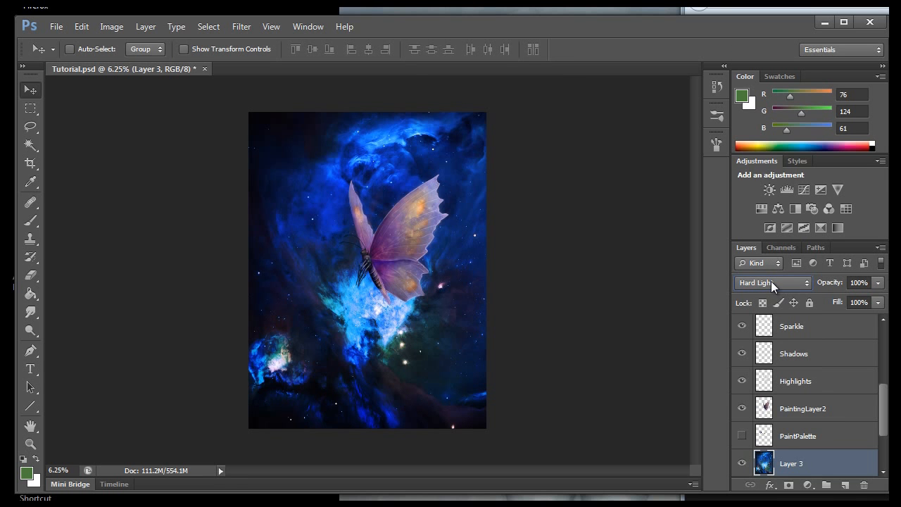
Try the Linear Light, Color Dodge, Linear Dodge (Add), Lighten and Color Burn blend modes on the nebula layer.
click(771, 281)
click(762, 171)
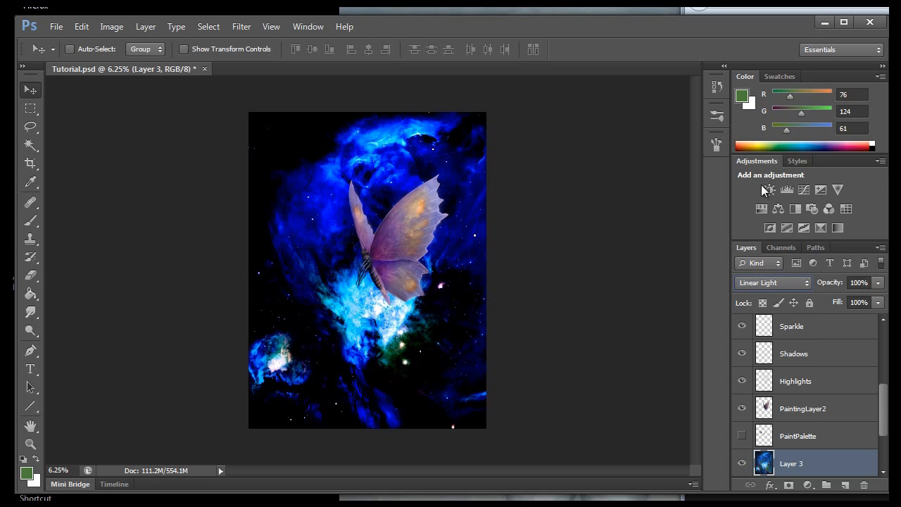
click(774, 286)
click(760, 83)
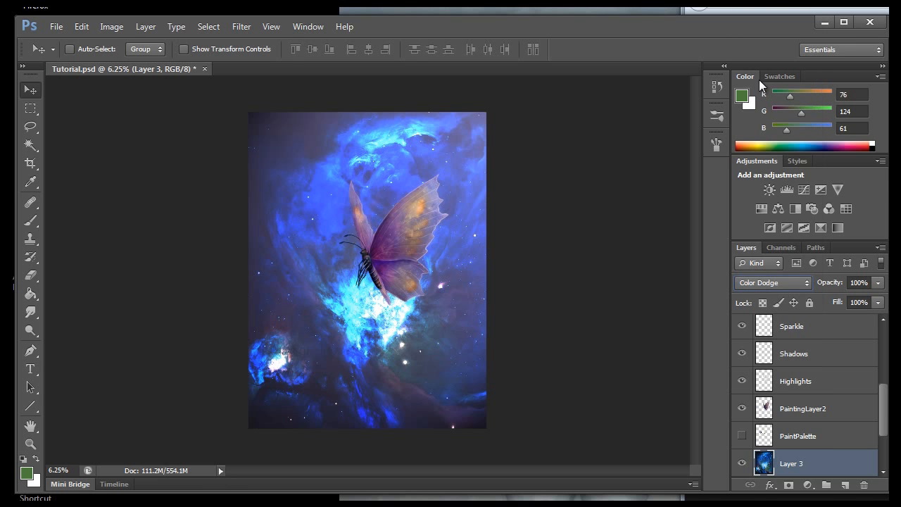
click(772, 283)
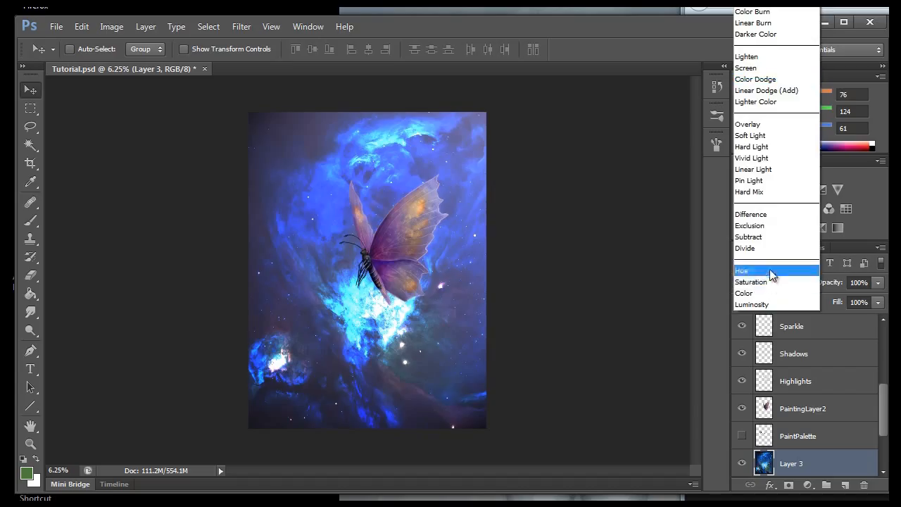
click(774, 91)
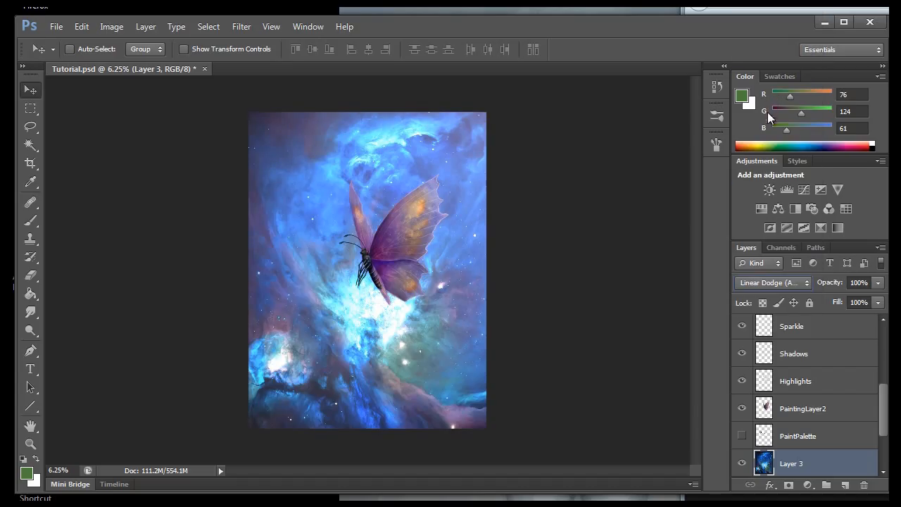
click(775, 284)
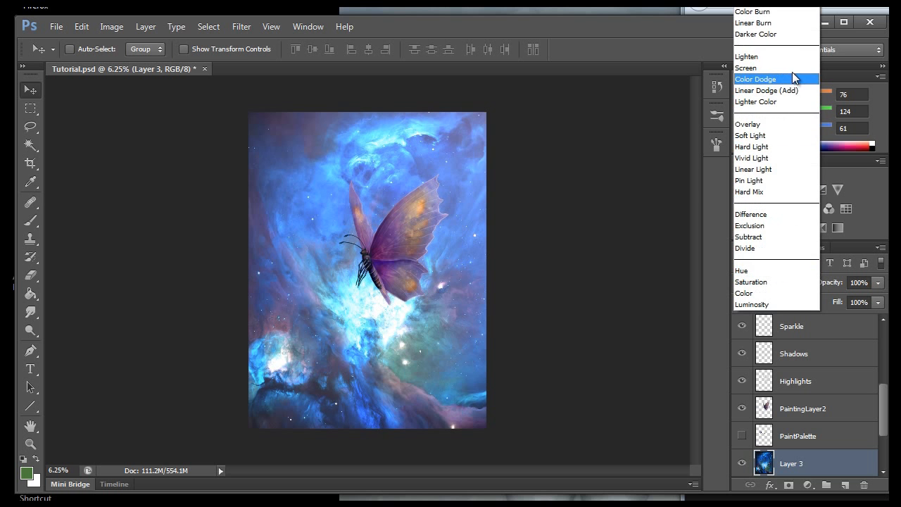
click(752, 57)
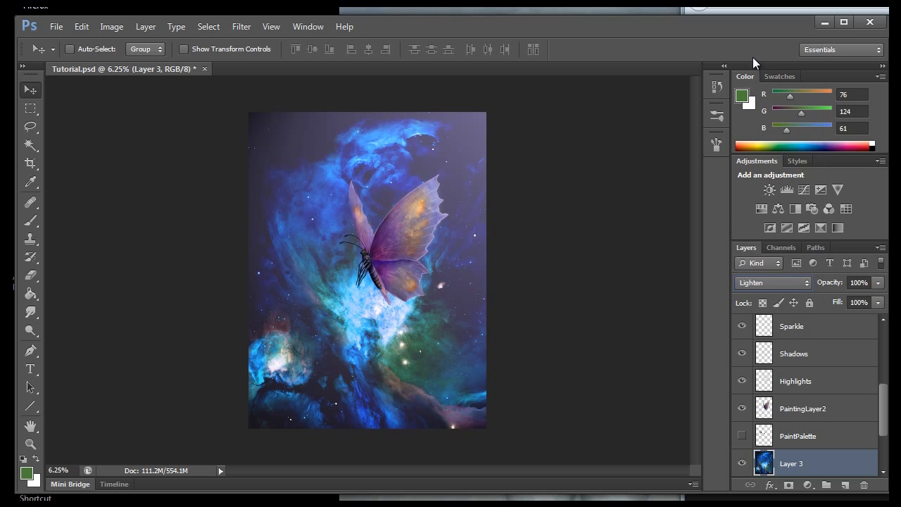
click(794, 282)
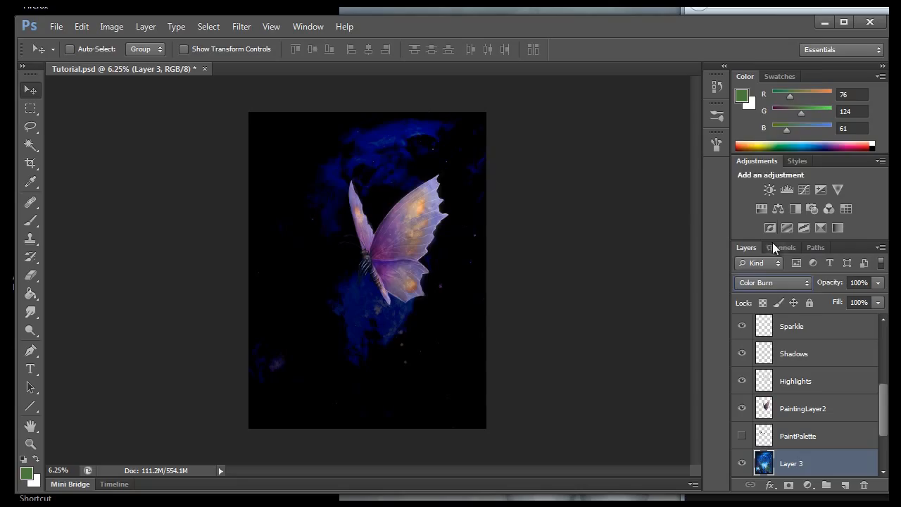
Set the nebula layer's blend mode to Linear Dodge (Add) and lower its opacity to 37%.
click(759, 283)
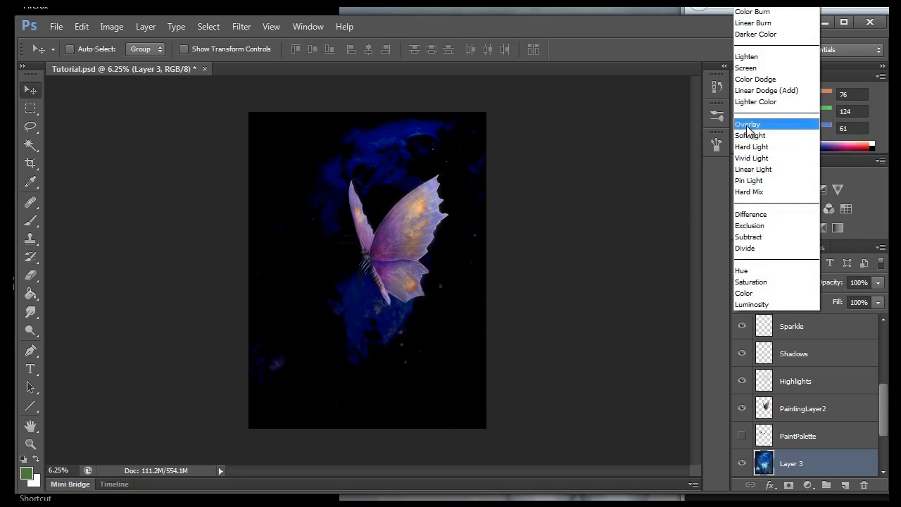
click(752, 91)
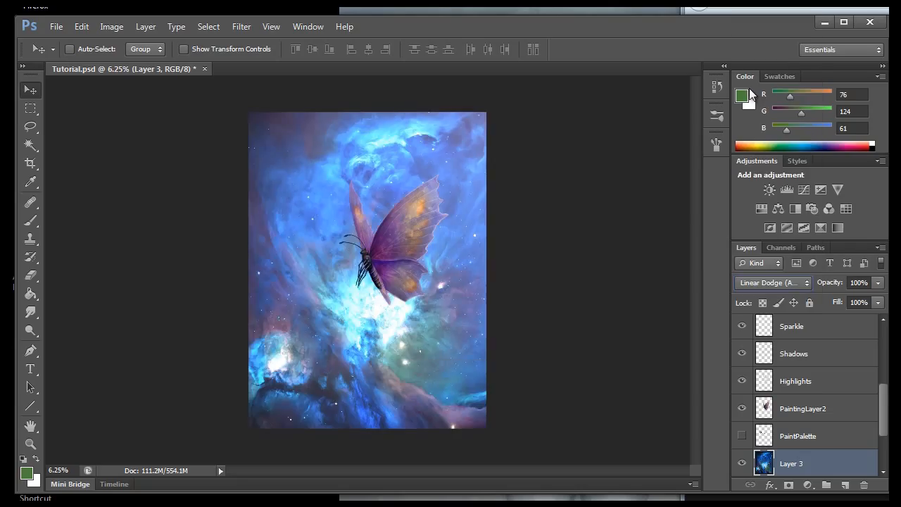
click(877, 282)
mouse_move(846, 296)
mouse_down()
mouse_move(831, 298)
mouse_move(856, 302)
mouse_move(846, 303)
mouse_up()
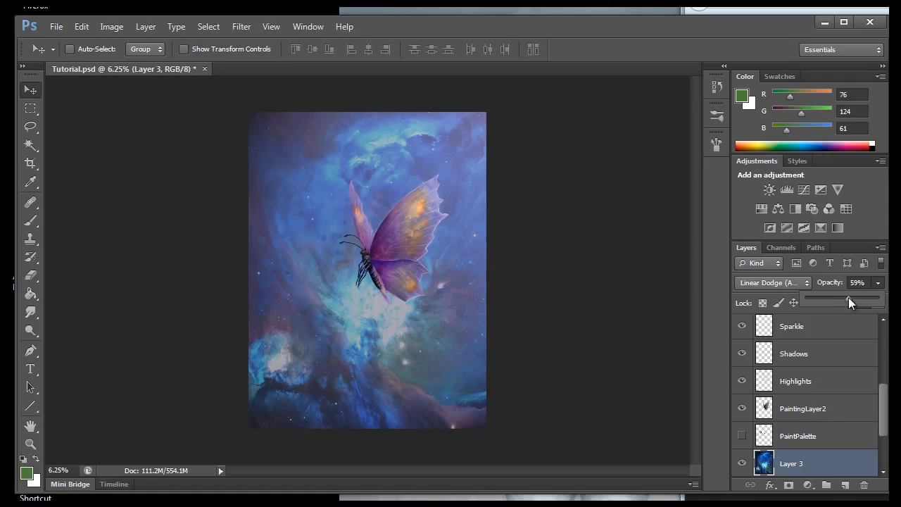
drag(850, 297, 857, 316)
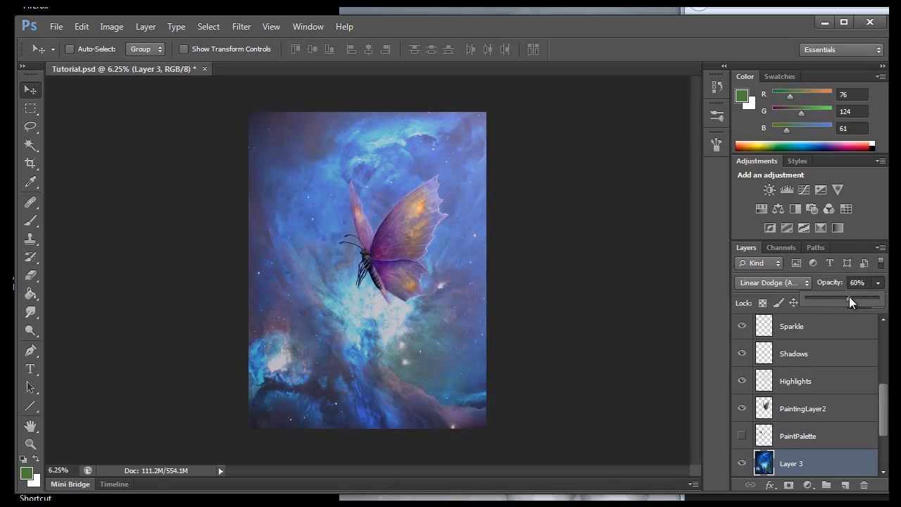
mouse_move(850, 299)
mouse_down()
mouse_move(860, 299)
mouse_move(831, 300)
mouse_move(883, 313)
mouse_move(850, 310)
mouse_up()
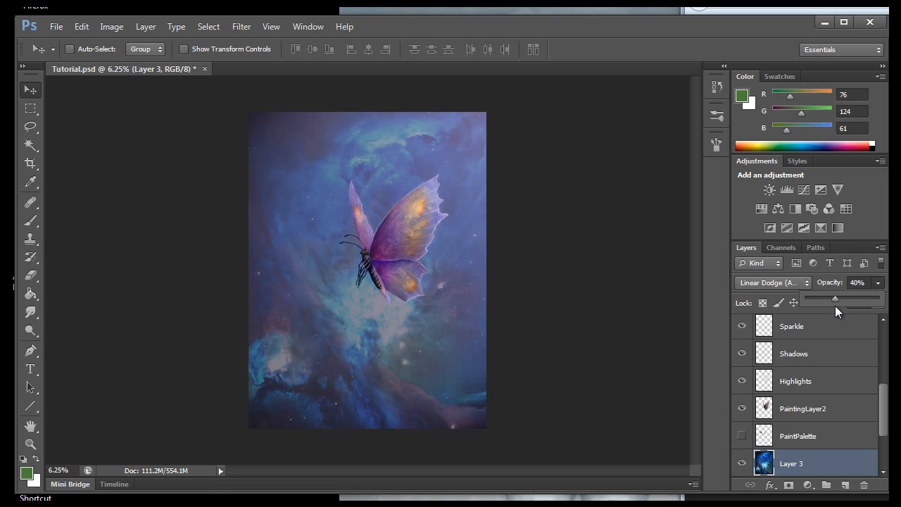
drag(835, 312, 849, 308)
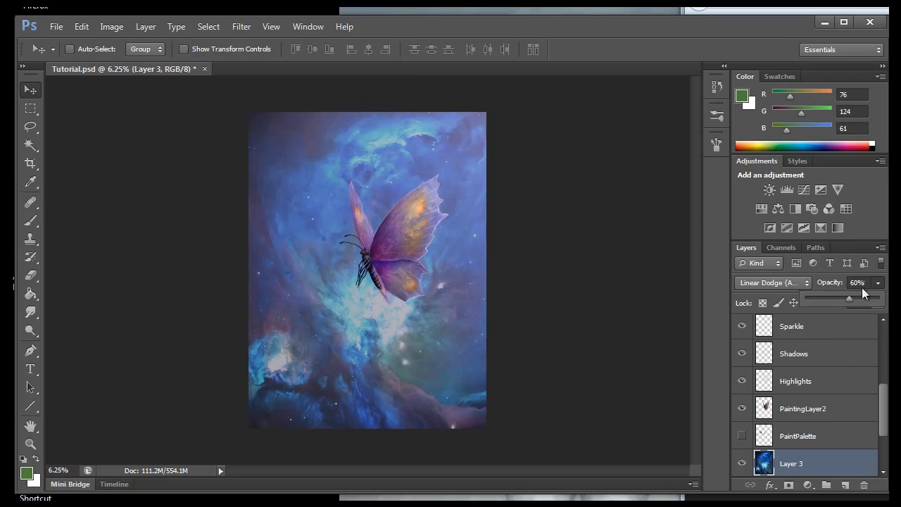
drag(855, 297, 880, 301)
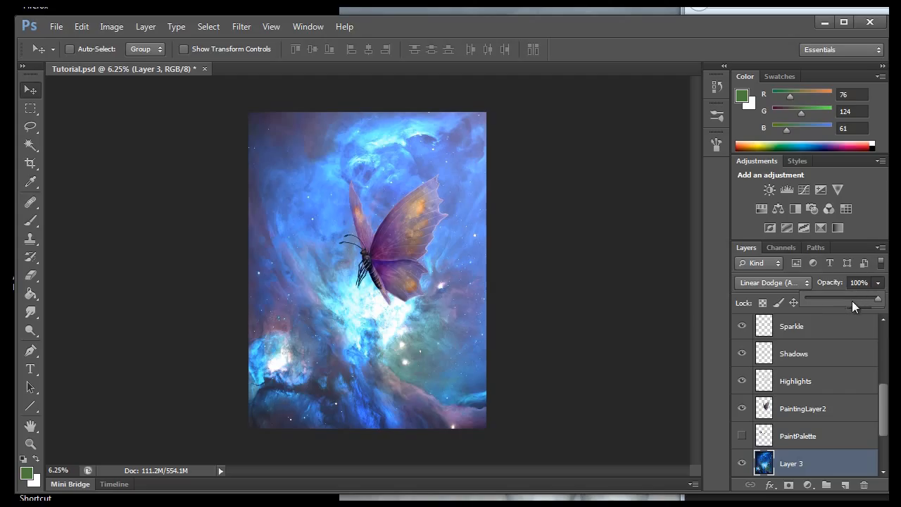
drag(877, 299, 833, 301)
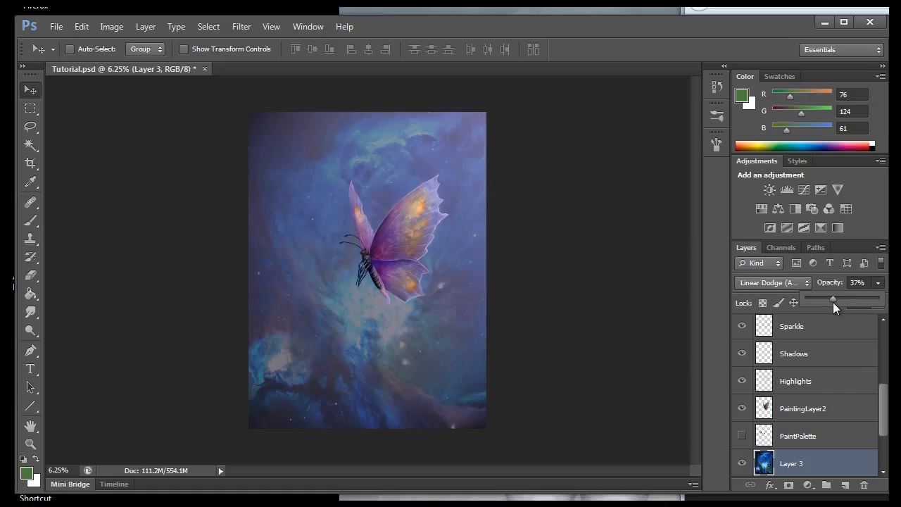
click(819, 466)
Apply a Gaussian Blur with a radius of 66.4 pixels to the nebula layer.
click(238, 26)
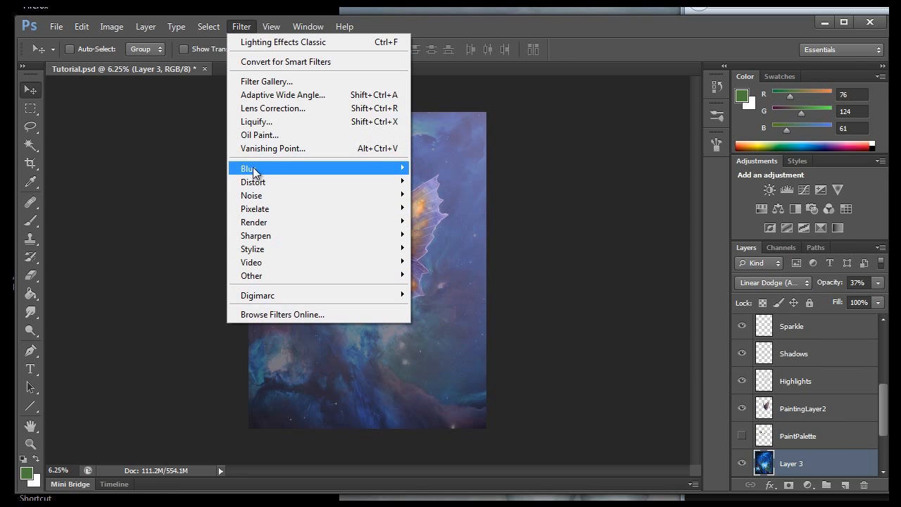
mouse_move(254, 171)
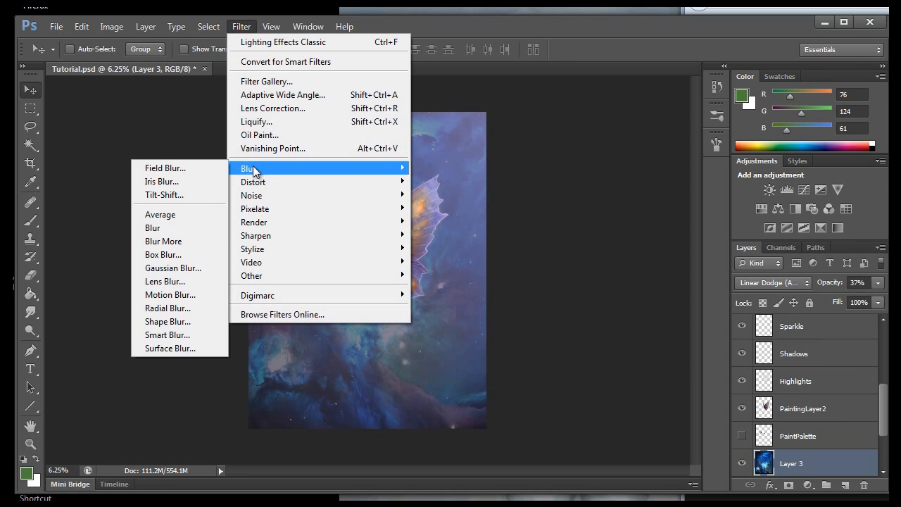
click(181, 273)
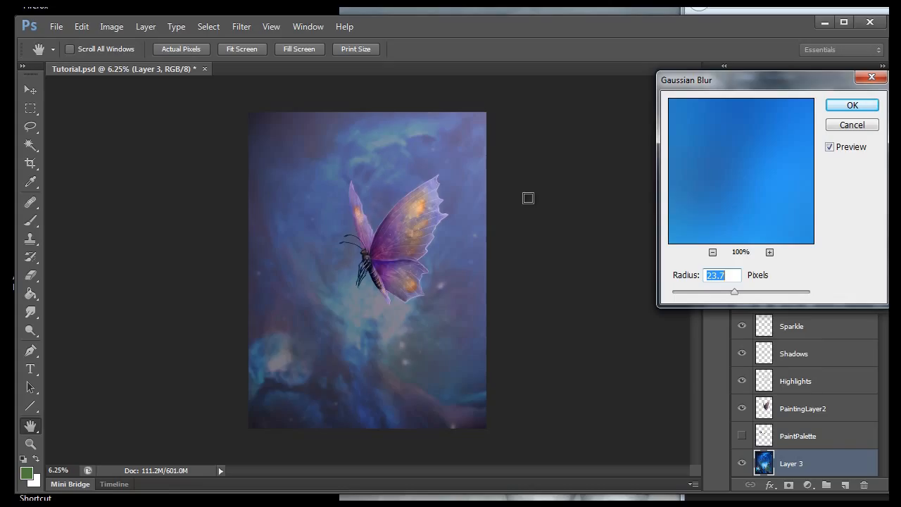
drag(736, 289, 752, 291)
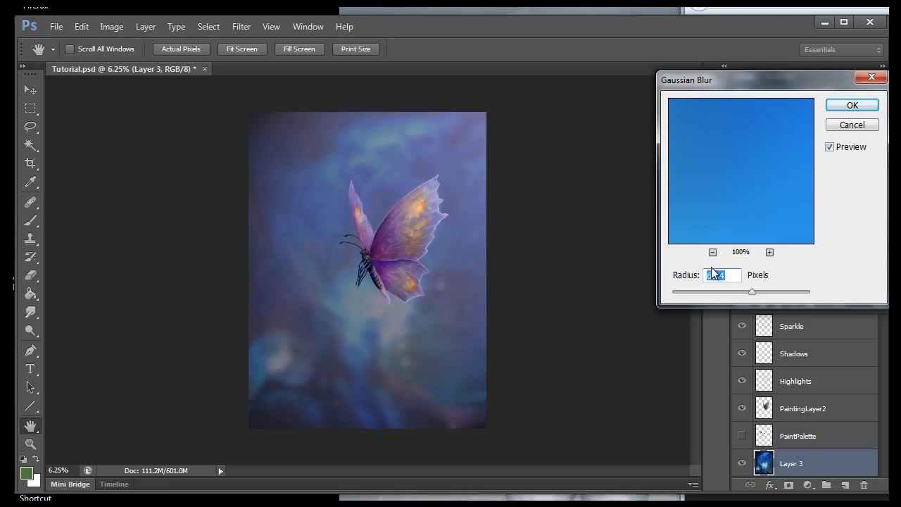
click(847, 106)
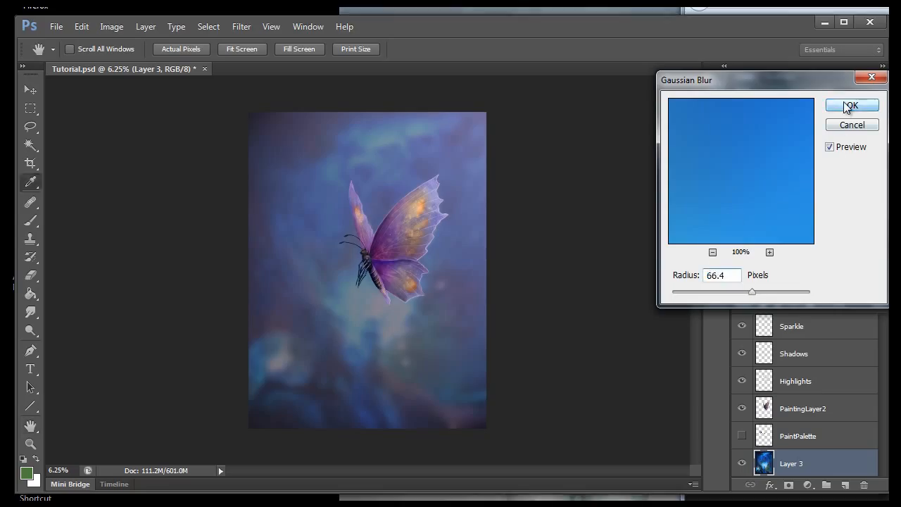
Fade the Gaussian Blur on the nebula layer to 27% opacity in Normal mode.
click(76, 28)
click(83, 25)
click(82, 24)
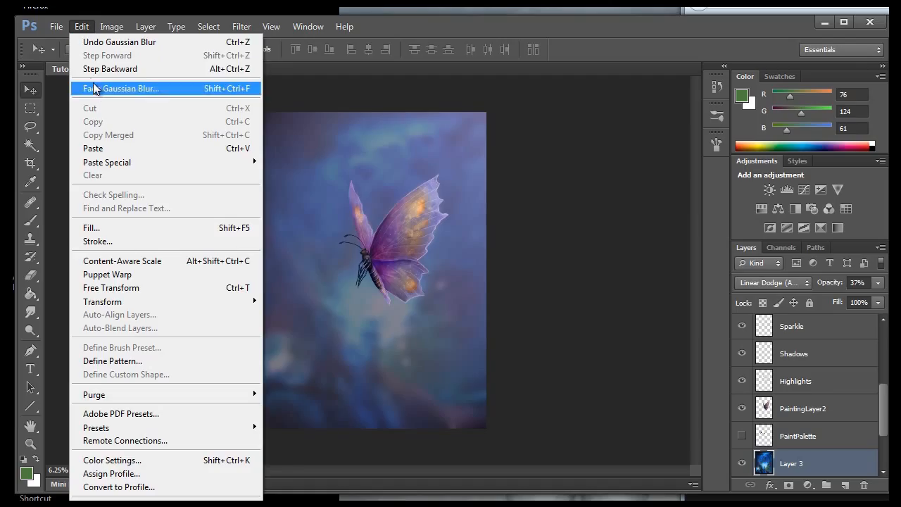
click(95, 88)
drag(598, 169, 516, 171)
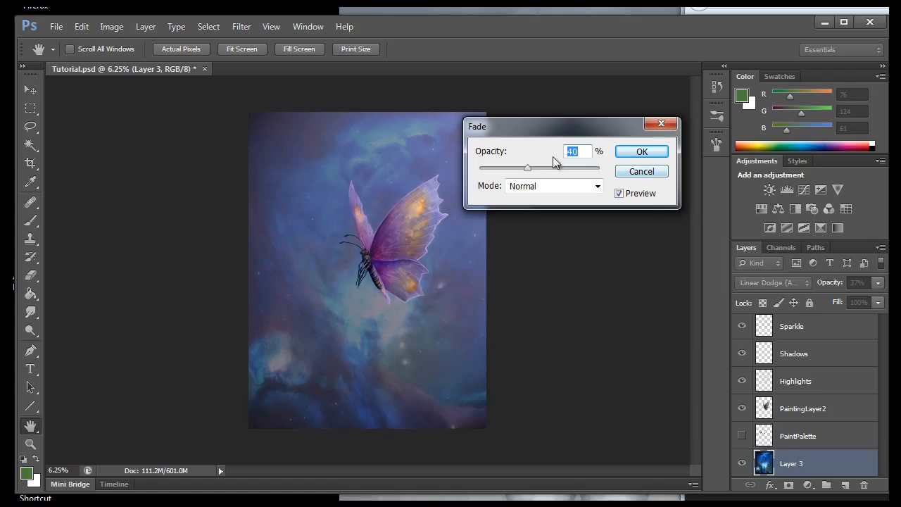
mouse_move(527, 167)
mouse_down()
mouse_move(481, 170)
mouse_move(512, 171)
mouse_up()
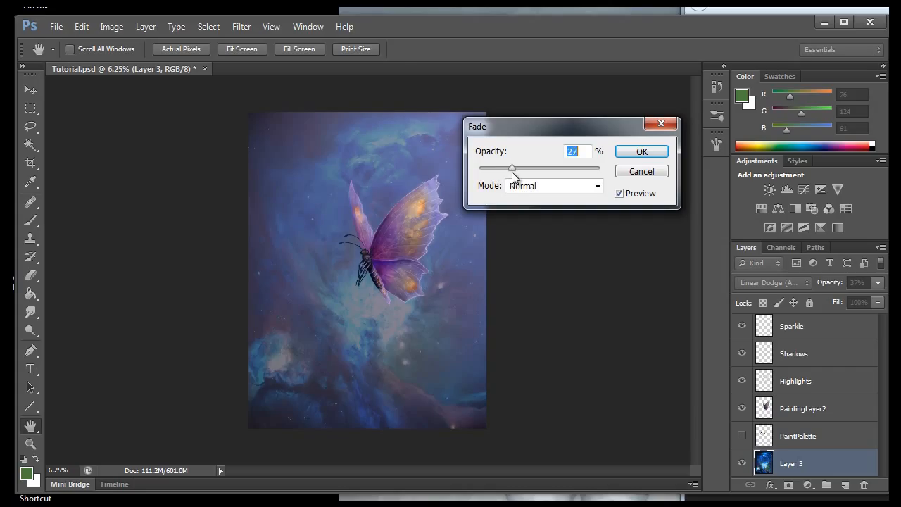
click(637, 153)
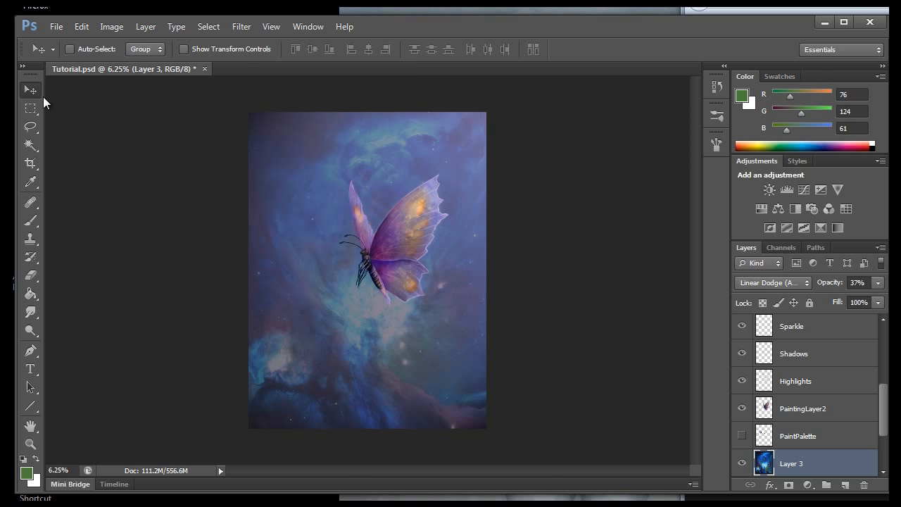
Examine the butterfly and the blended nebula background up close, from the upper to the lower part of the canvas.
click(267, 26)
click(301, 129)
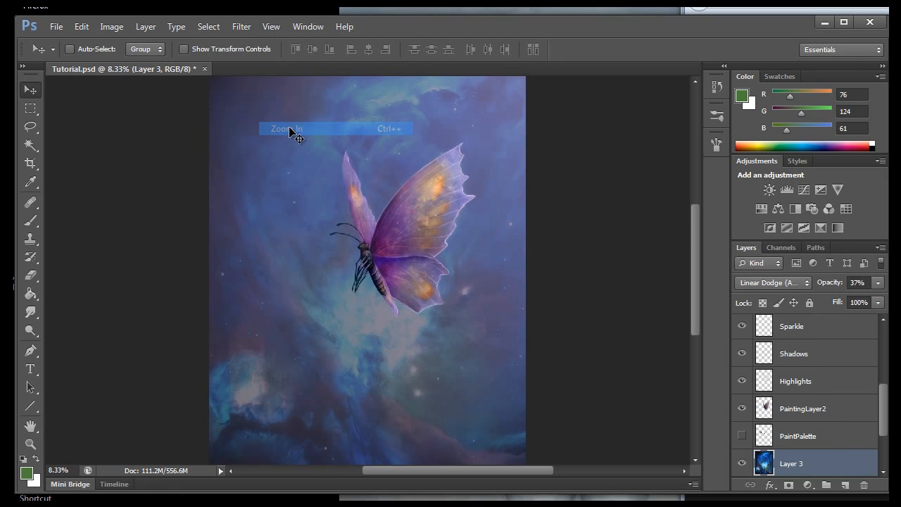
click(276, 31)
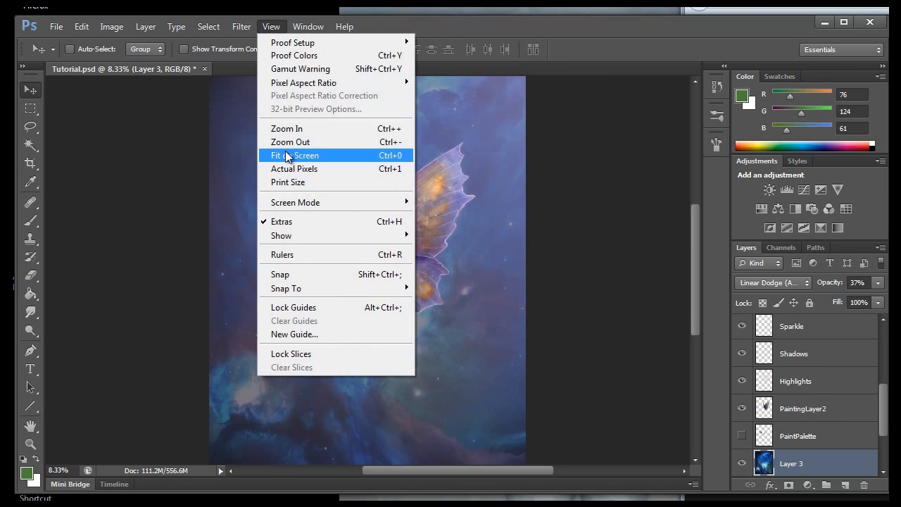
click(282, 130)
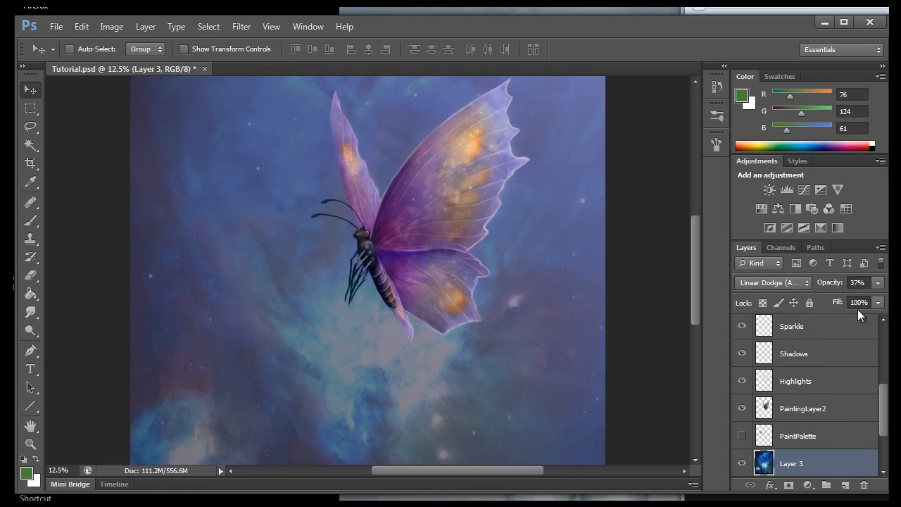
mouse_move(692, 284)
mouse_down()
mouse_move(700, 345)
mouse_move(697, 250)
mouse_move(697, 270)
mouse_up()
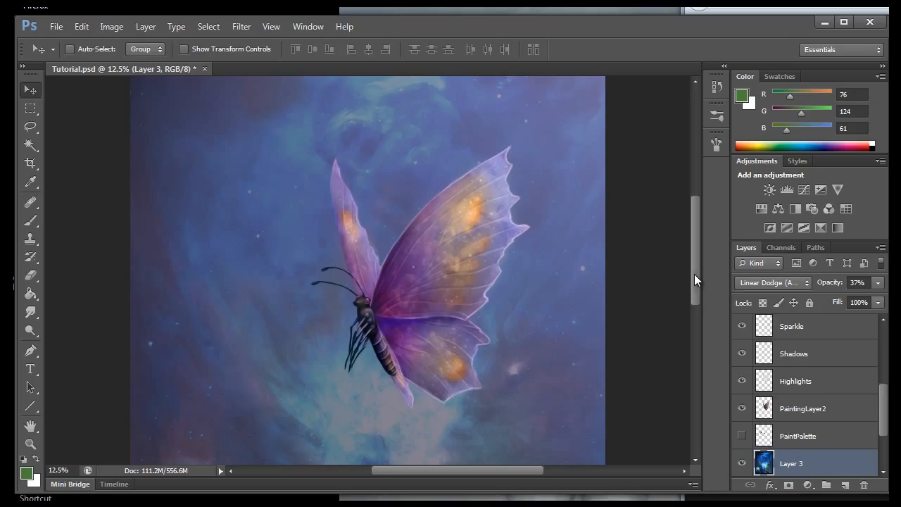
click(271, 26)
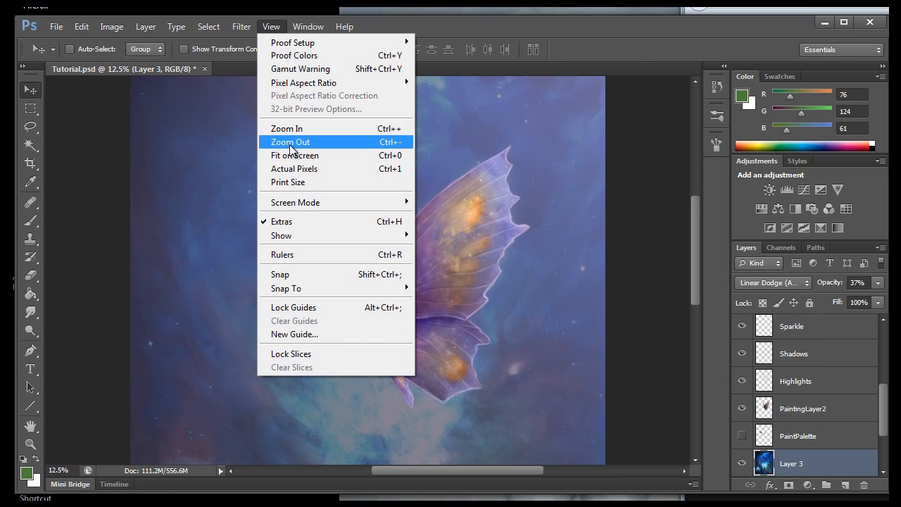
click(290, 144)
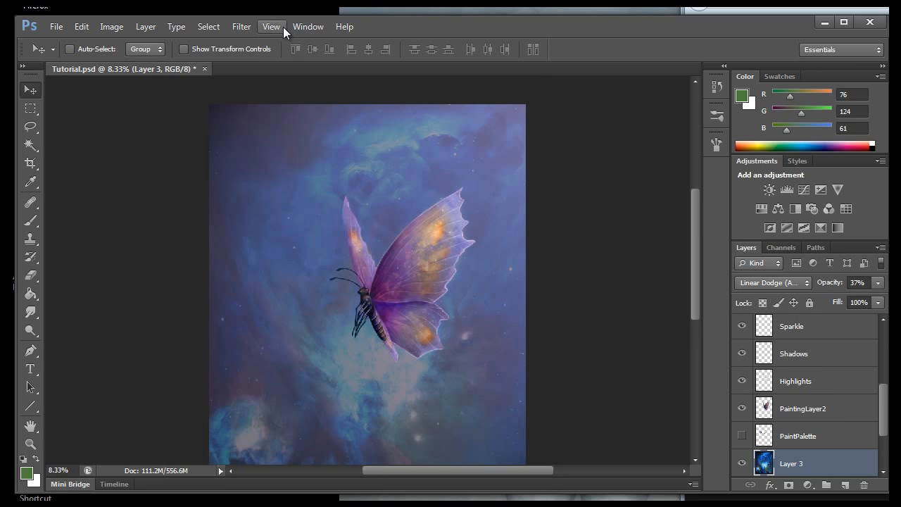
mouse_move(696, 229)
mouse_down()
mouse_move(691, 273)
mouse_move(688, 230)
mouse_up()
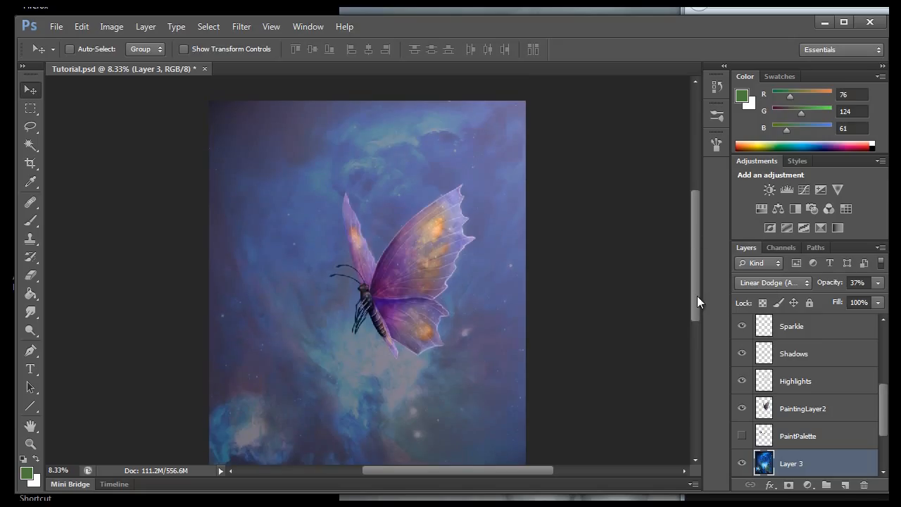
drag(697, 297, 699, 316)
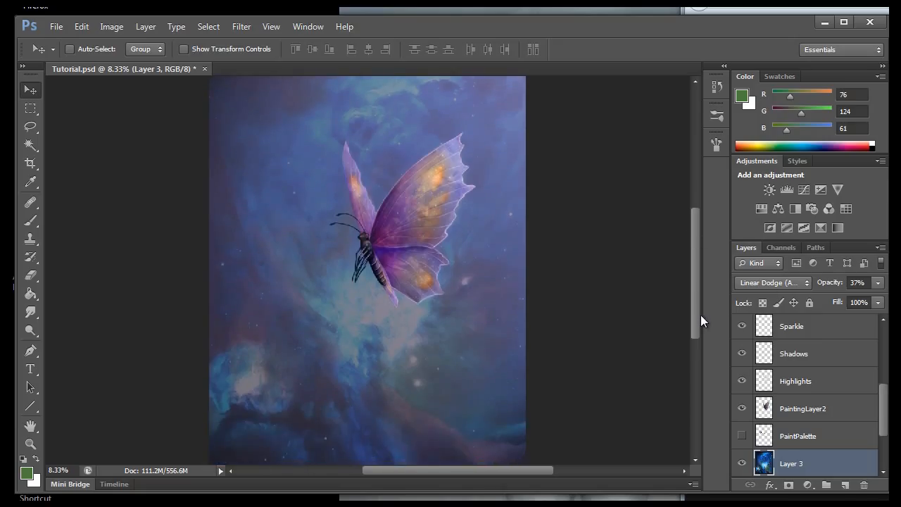
drag(693, 261, 698, 232)
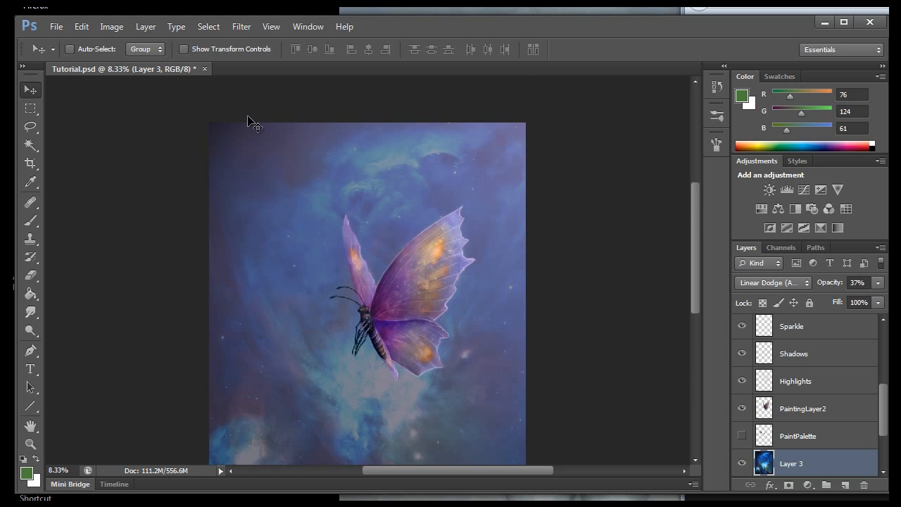
drag(695, 205, 695, 245)
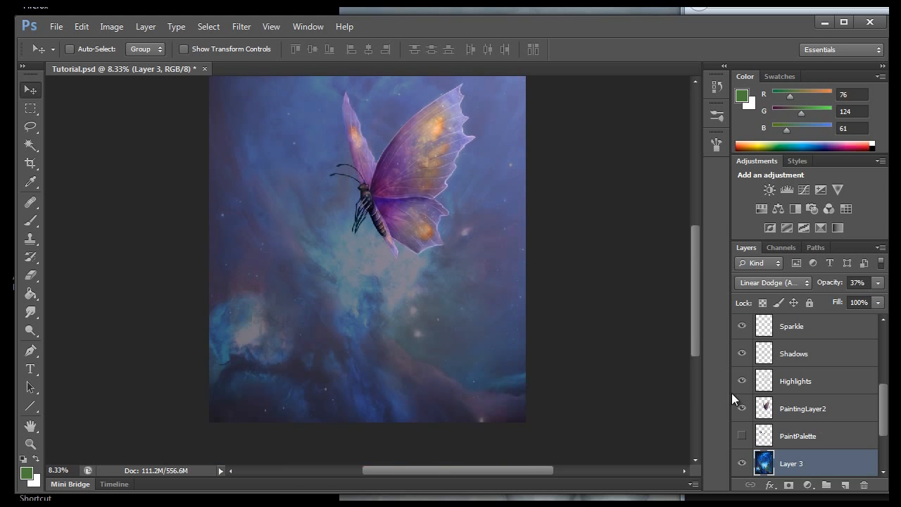
drag(693, 343, 694, 304)
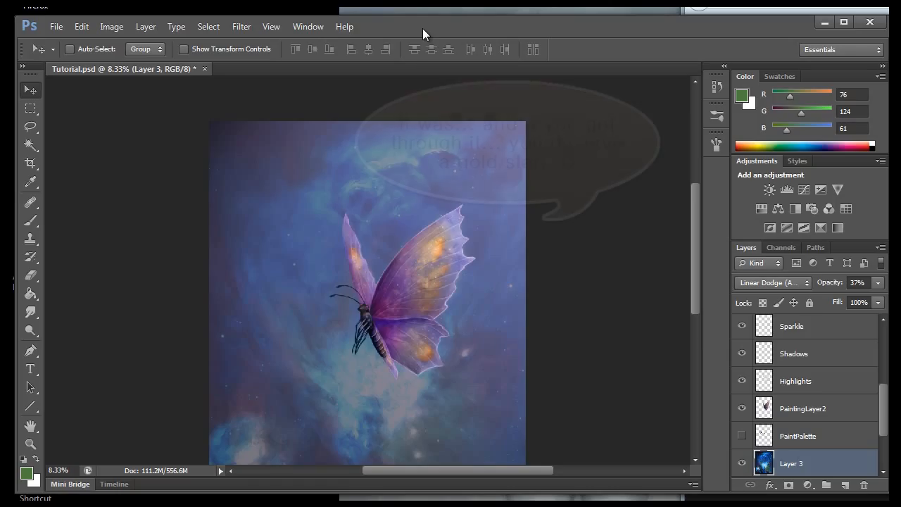
click(276, 29)
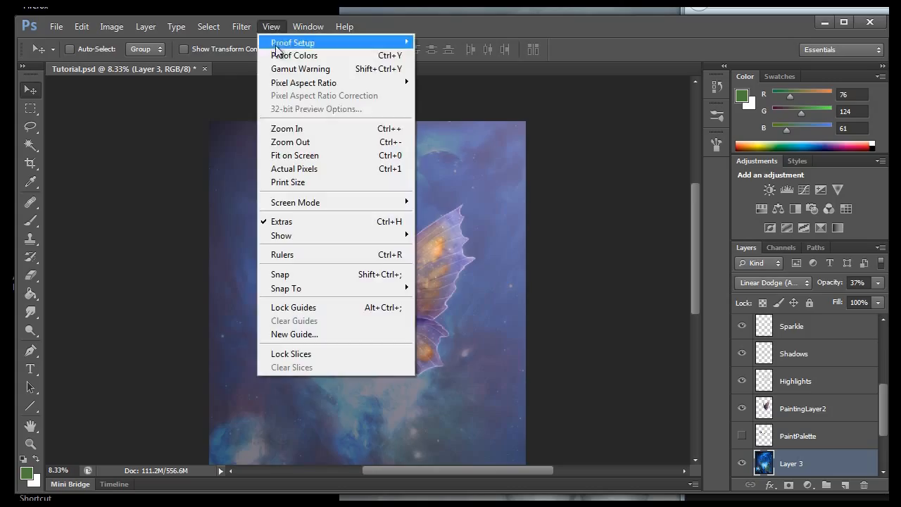
click(284, 145)
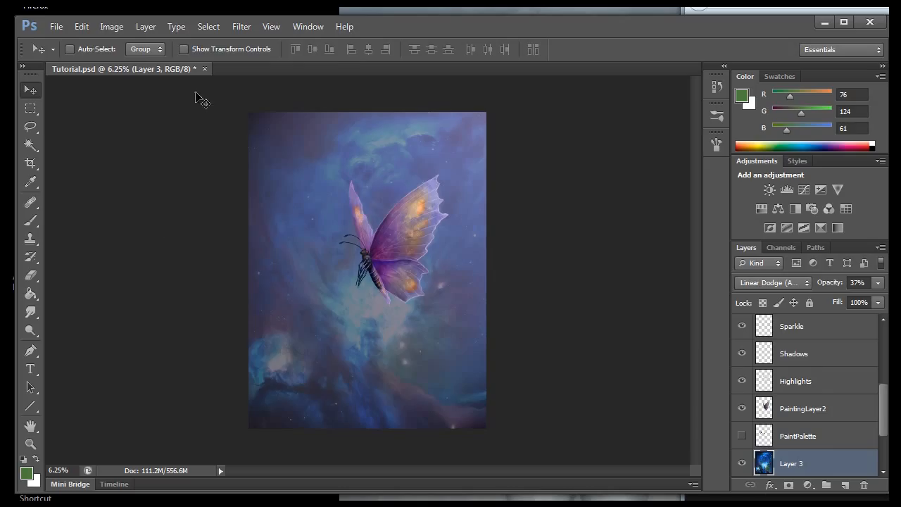